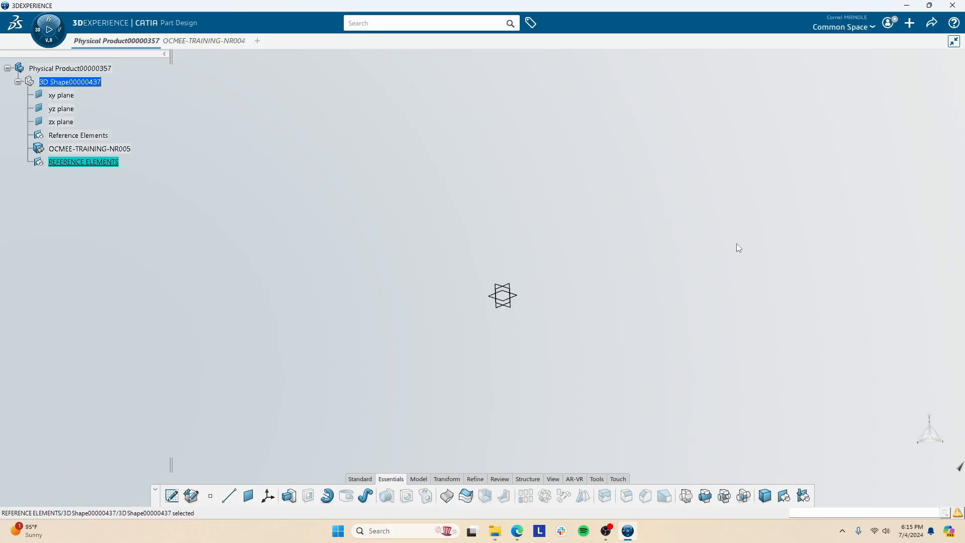
Define the REFERENCE ELEMENTS geometrical set as the in-work object.
right_click(84, 163)
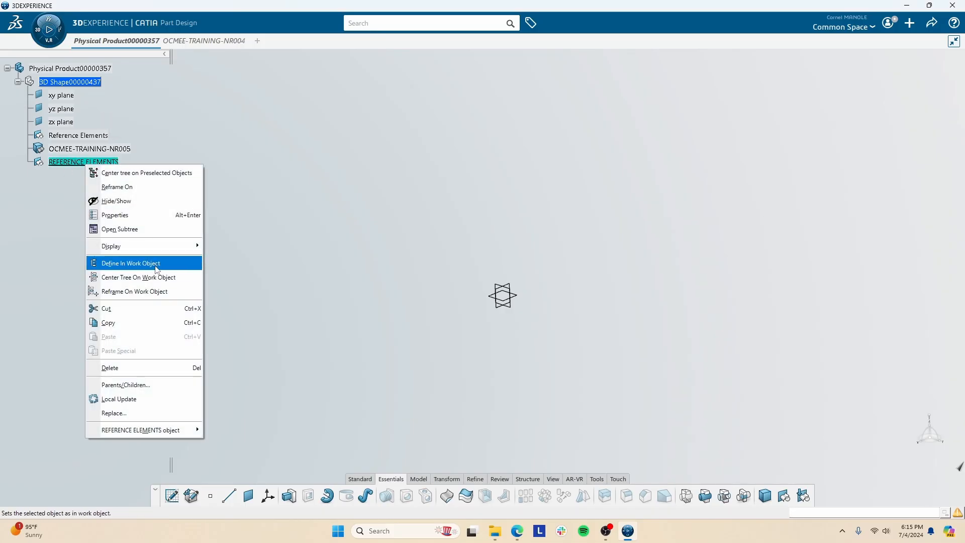
click(164, 265)
right_click(80, 162)
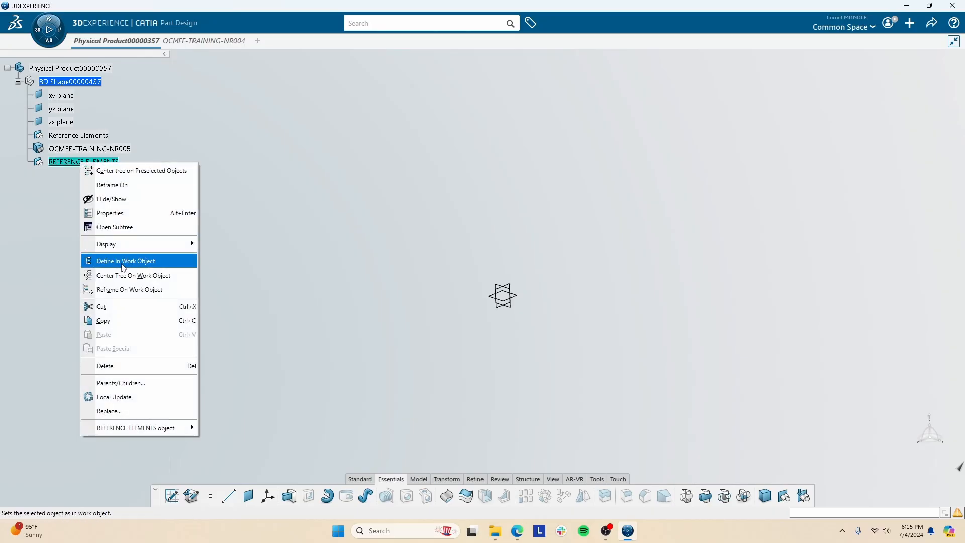
click(182, 264)
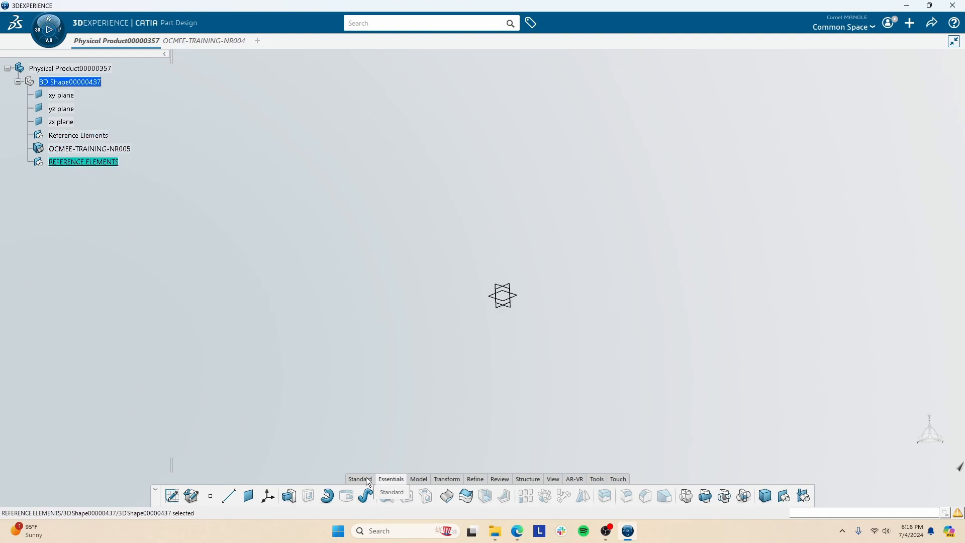
Check the bolt centre coordinates in the exercise PDF and create the first reference point at X 85 mm, Y 60 mm, Z 0 mm.
key(alt+Tab)
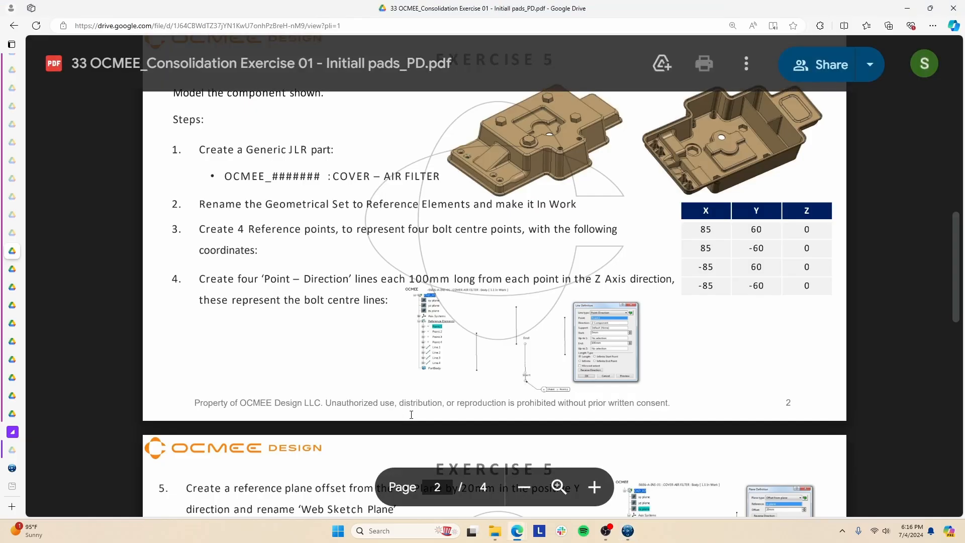
key(alt+Tab)
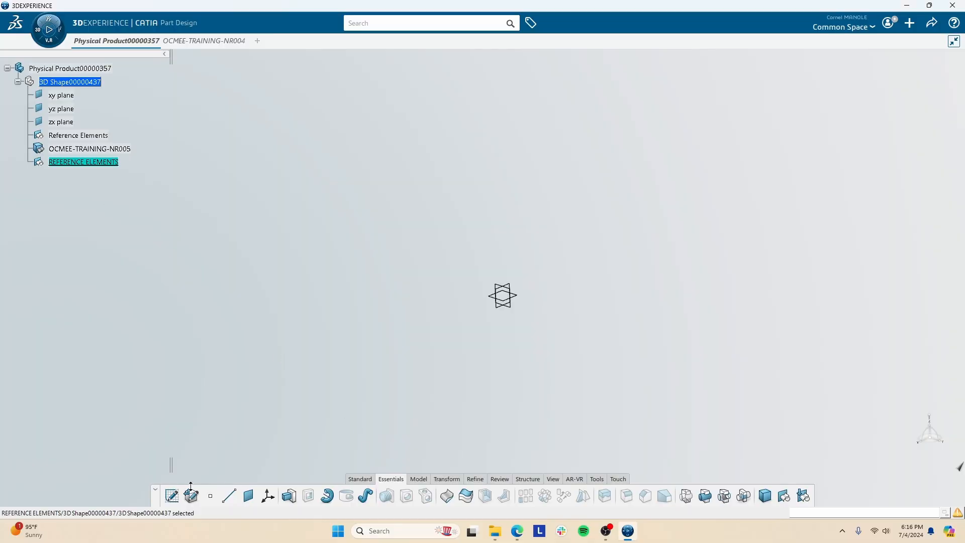
key(alt+Tab)
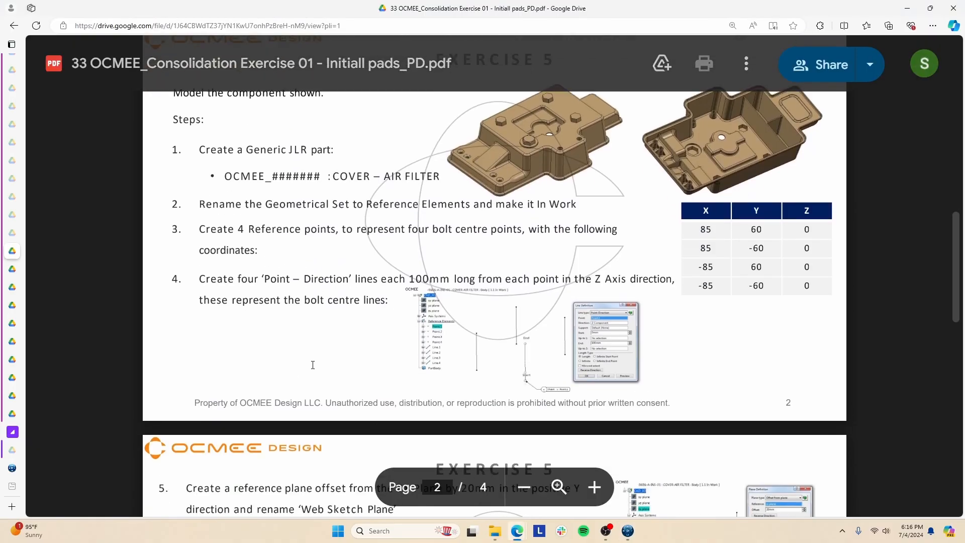
key(alt+Tab)
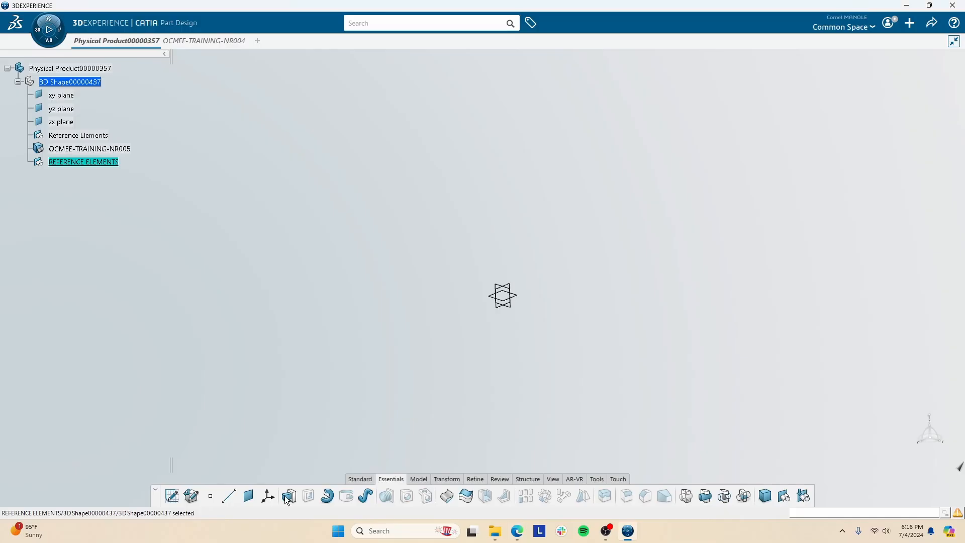
click(210, 496)
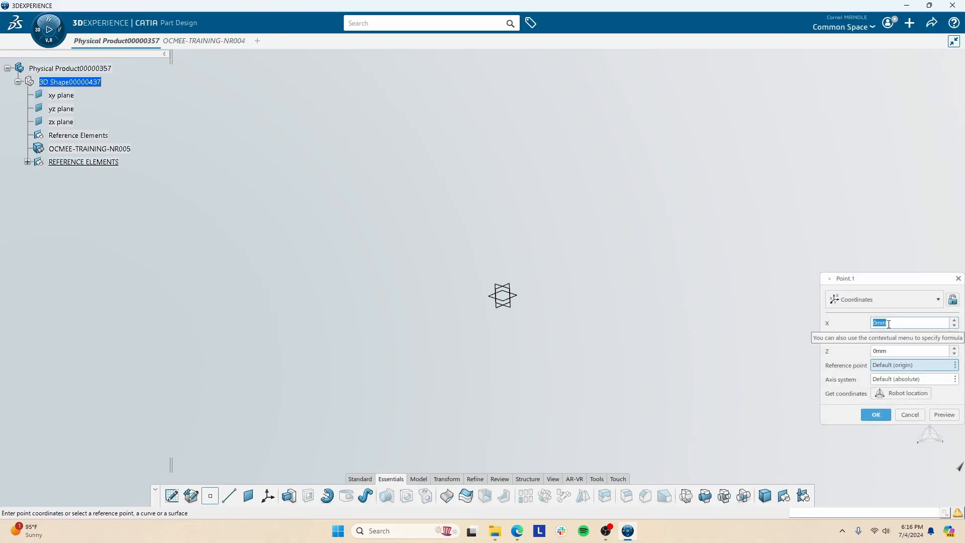
key(alt+Tab)
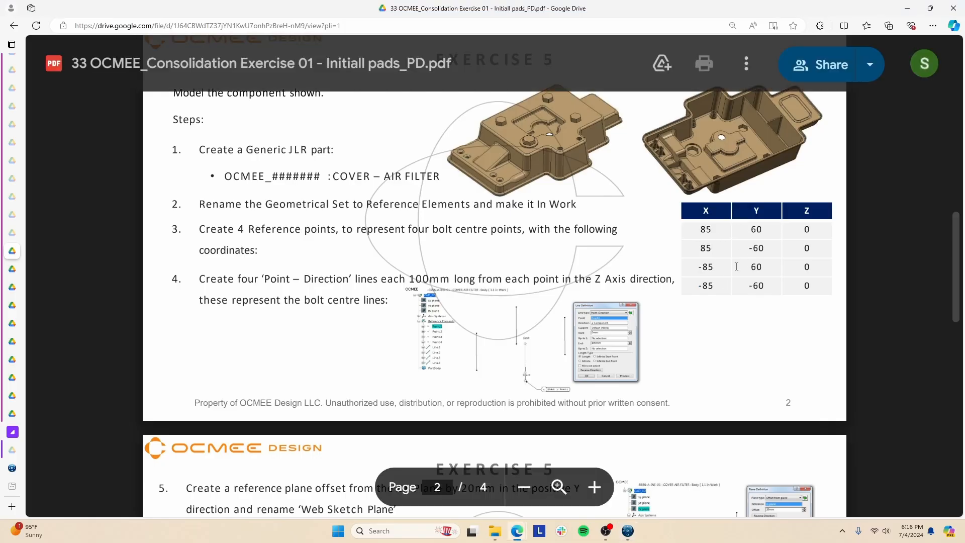
key(alt+Tab)
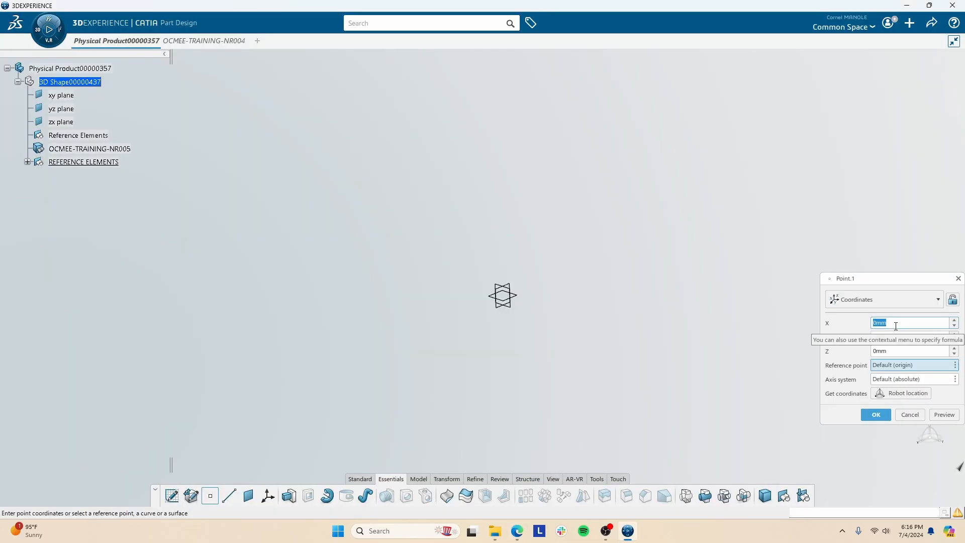
text(85)
key(Tab)
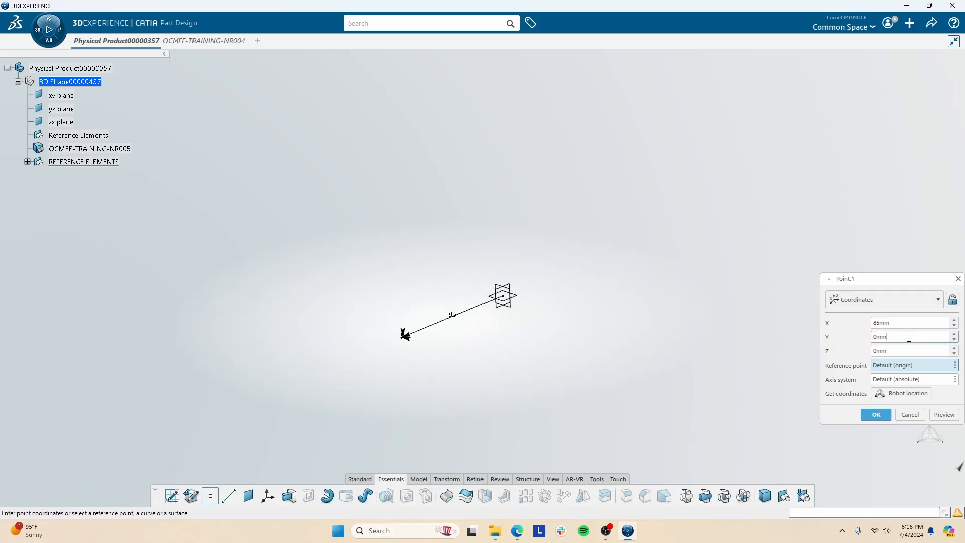
text(60)
key(Return)
Duplicate Point.1 three times in REFERENCE ELEMENTS and set the X coordinate of Point.2 to -85 mm.
click(27, 162)
click(69, 175)
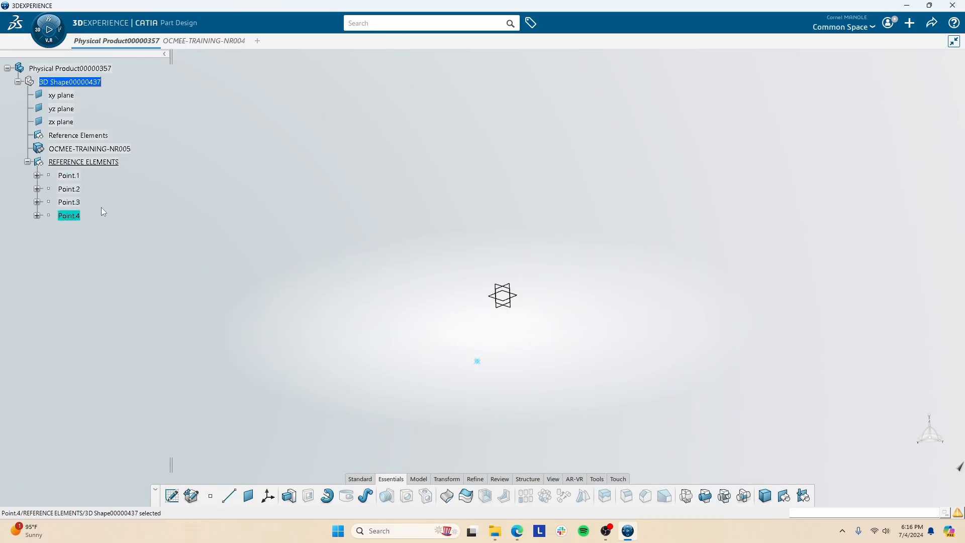
click(69, 188)
double_click(69, 188)
click(873, 323)
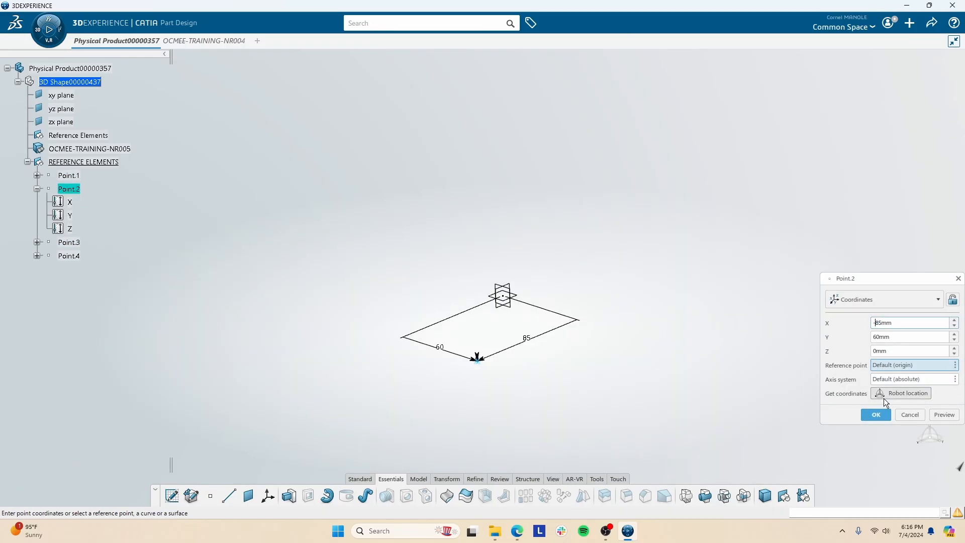
key(Return)
Set the Y coordinate of Point.3 to -60 mm.
click(69, 242)
double_click(69, 242)
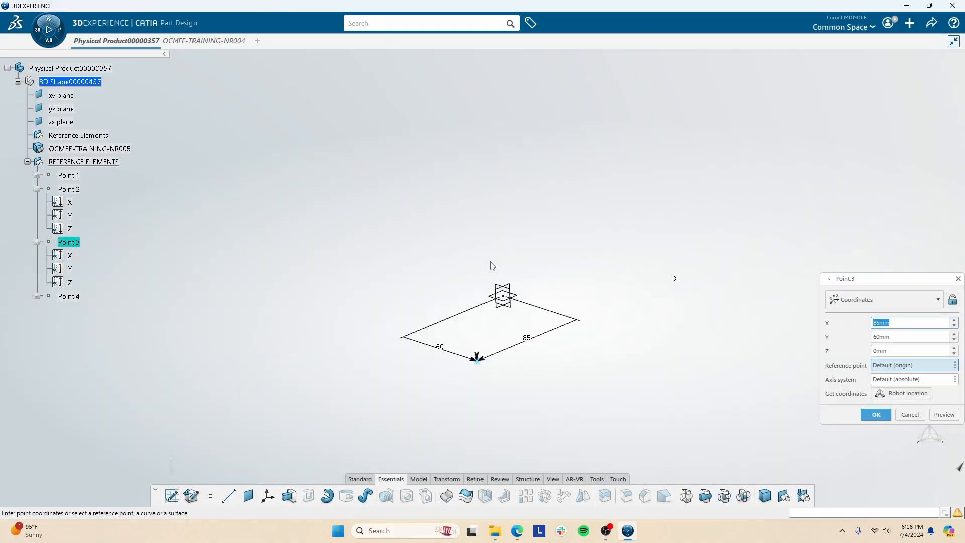
click(881, 352)
click(875, 415)
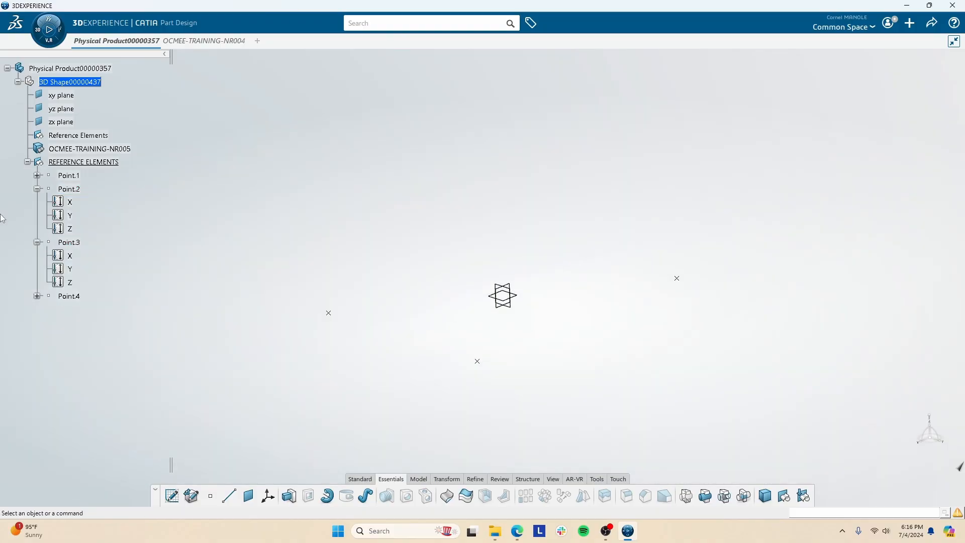
Set the coordinates of Point.4 to X -85 mm and Y -60 mm.
double_click(69, 295)
click(873, 337)
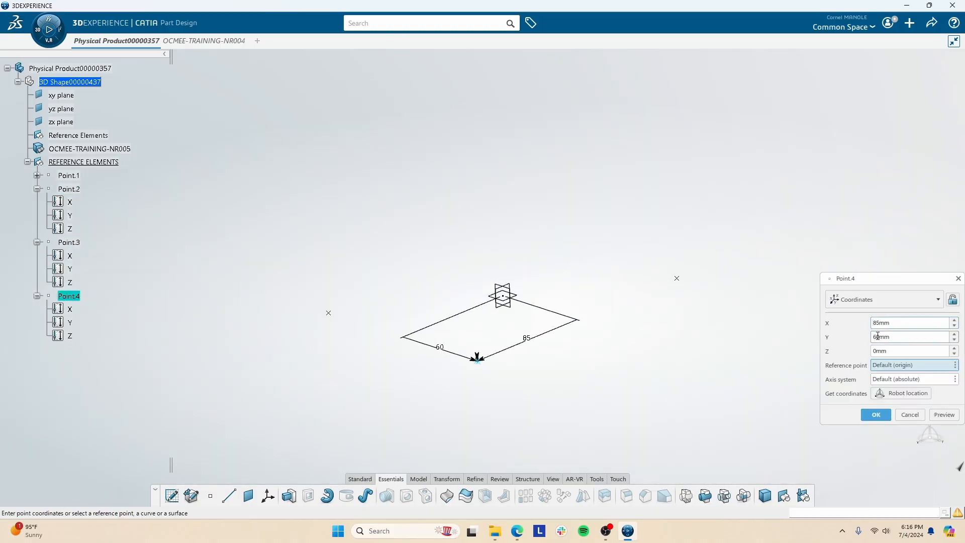
click(876, 414)
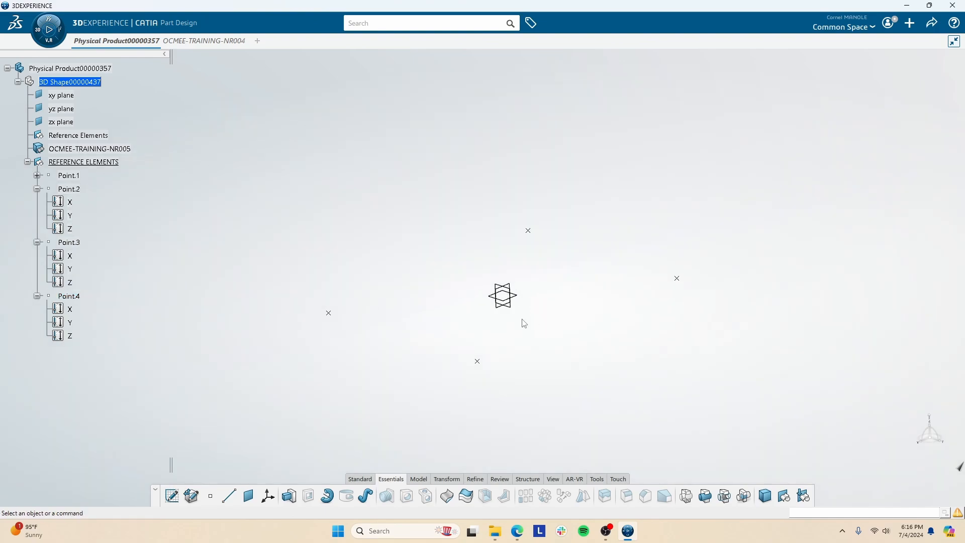
Read the bolt centre line instruction in the exercise PDF, and collapse the expanded point branches in CATIA's tree.
key(alt+Tab)
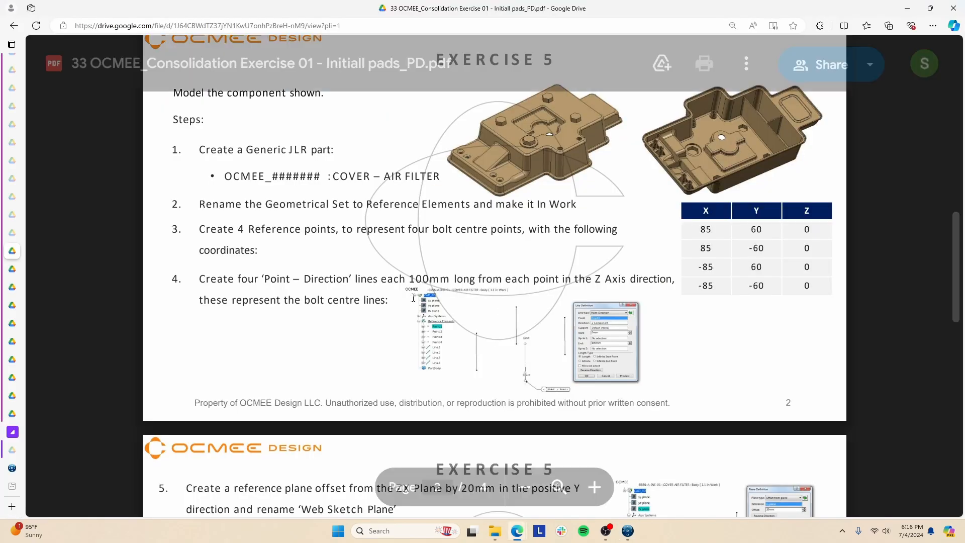
scroll(557, 389, down, 1)
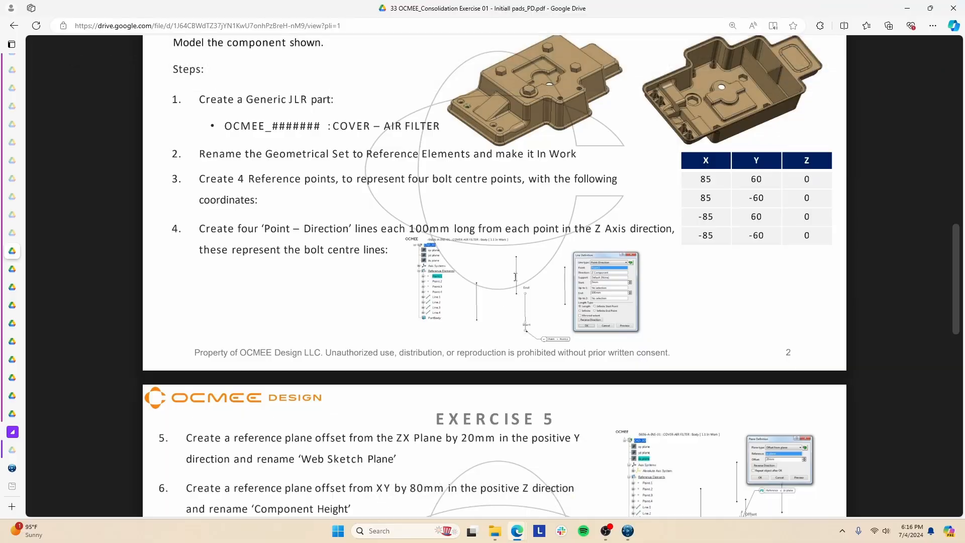
drag(417, 226, 449, 229)
key(alt+Tab)
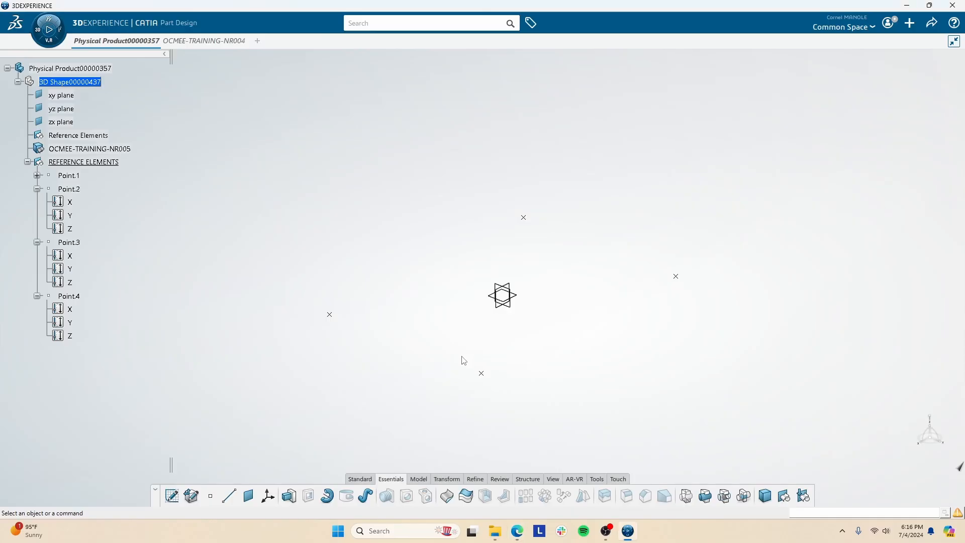
click(37, 242)
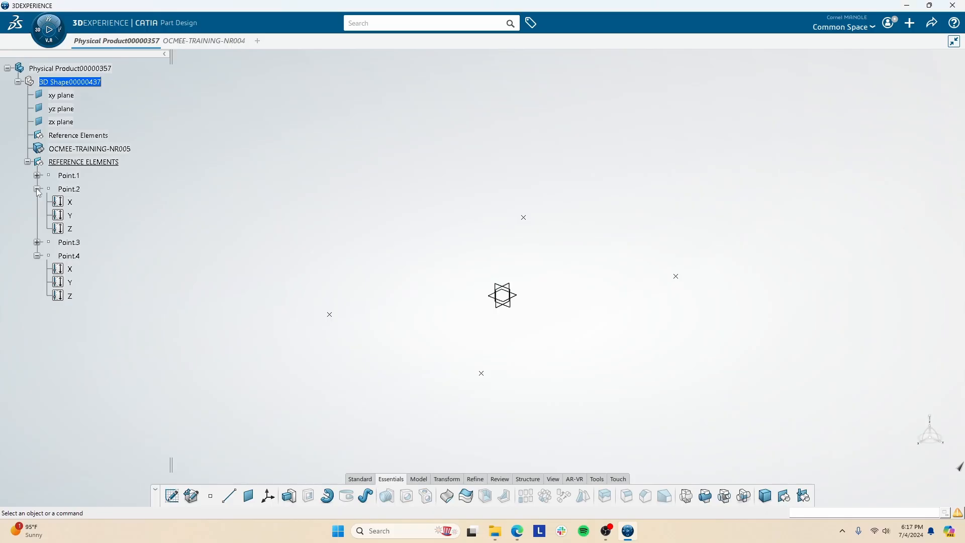
click(36, 190)
click(38, 215)
Create a 100 mm line normal to the xy plane, starting from Point.1.
click(229, 496)
click(899, 318)
click(890, 330)
middle_drag(503, 319, 472, 328)
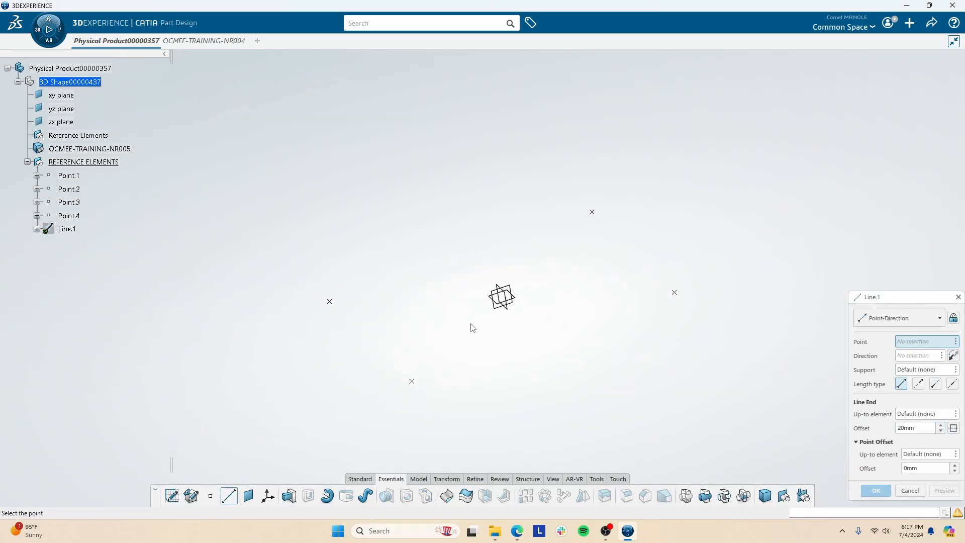
click(497, 303)
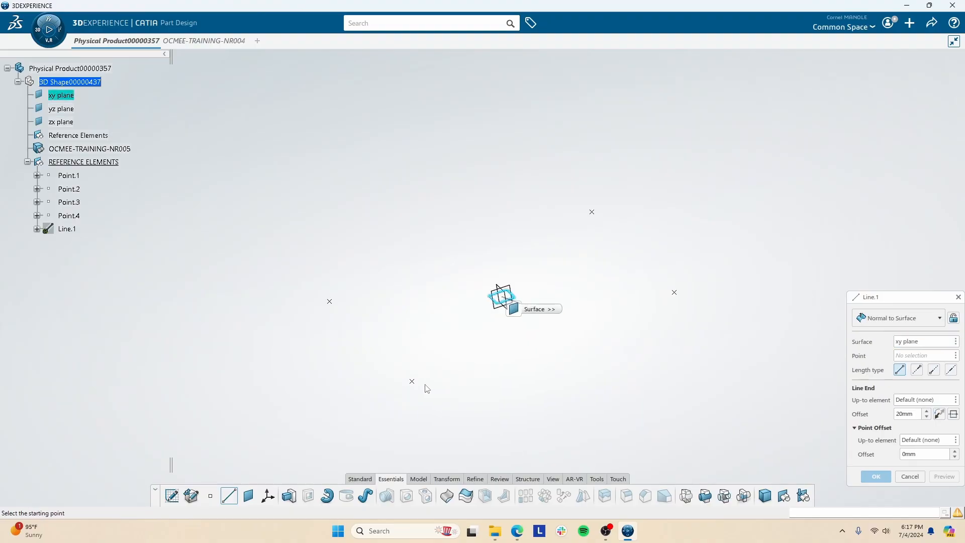
middle_drag(467, 349, 425, 340)
click(419, 347)
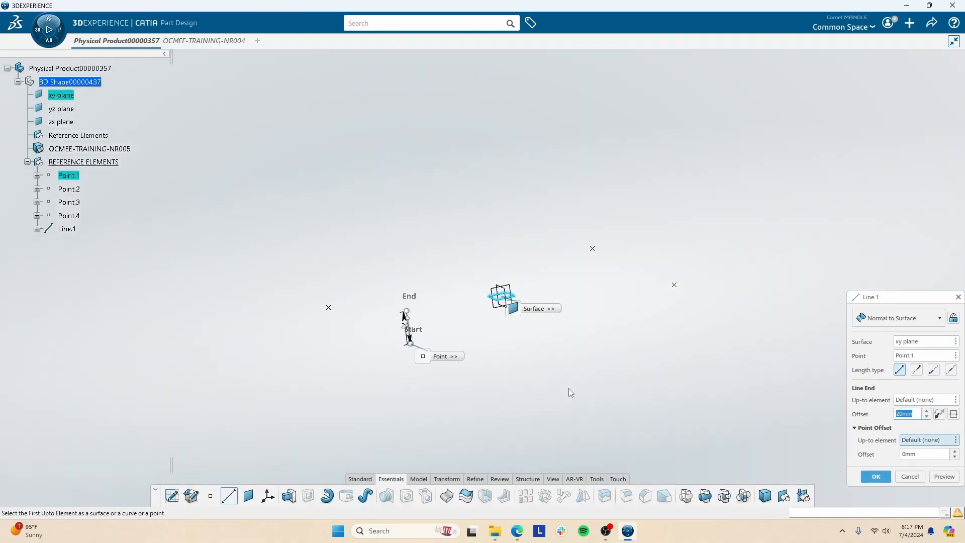
key(Return)
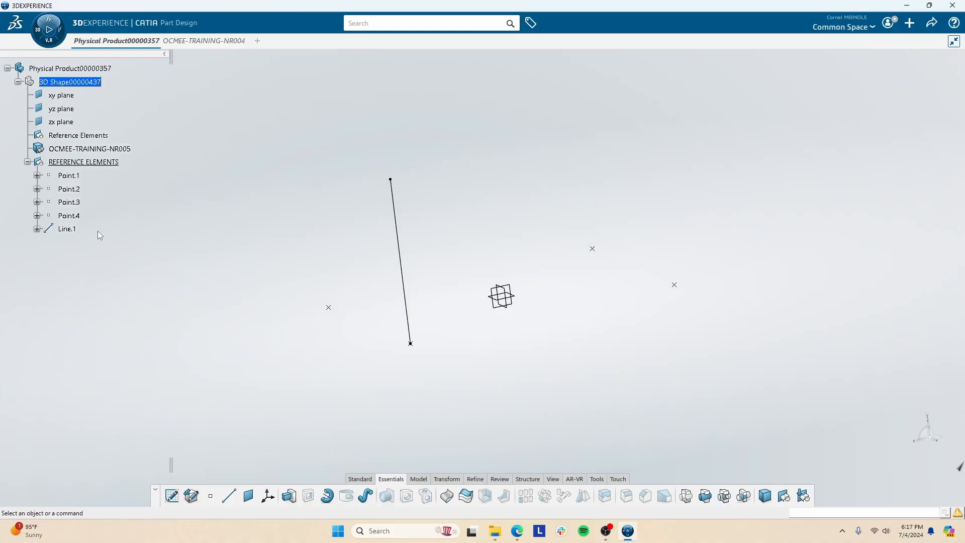
Duplicate Line.1 three times in REFERENCE ELEMENTS.
click(66, 231)
key(ctrl+c)
key(ctrl+v)
key(ctrl+v)
key(ctrl+v)
Change the starting point of Line.2 to Point.2.
double_click(67, 243)
click(905, 357)
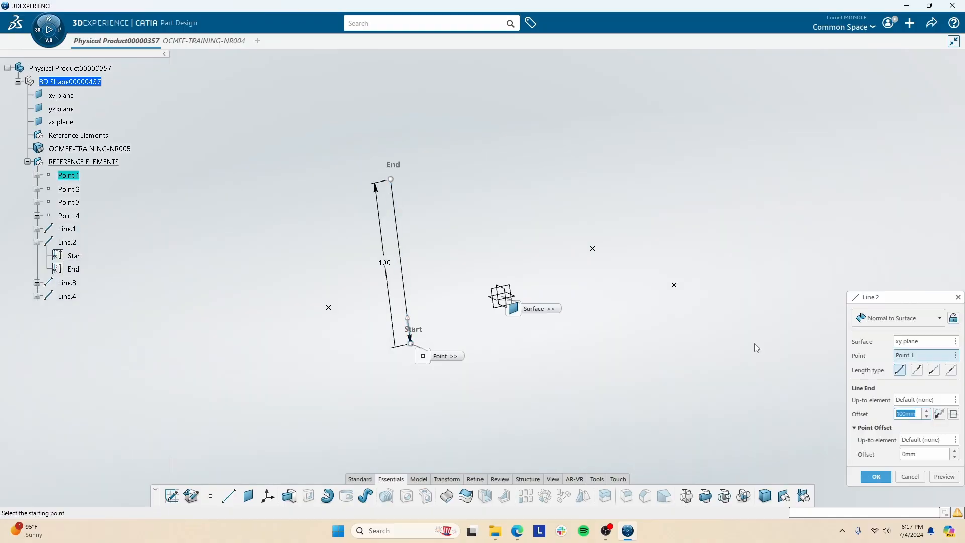
click(674, 286)
click(876, 477)
Change the starting point of Line.3 to Point.4.
click(53, 280)
double_click(66, 283)
click(905, 355)
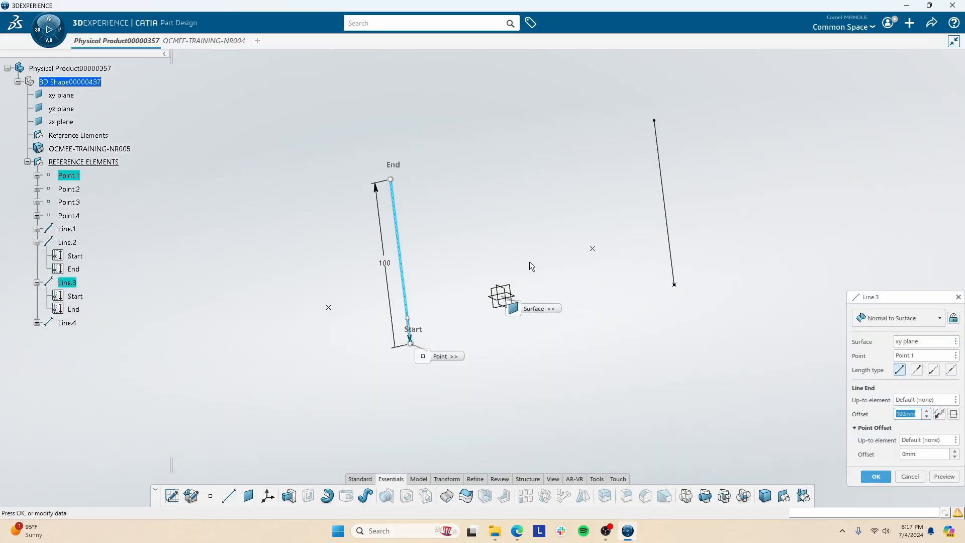
click(593, 248)
click(876, 477)
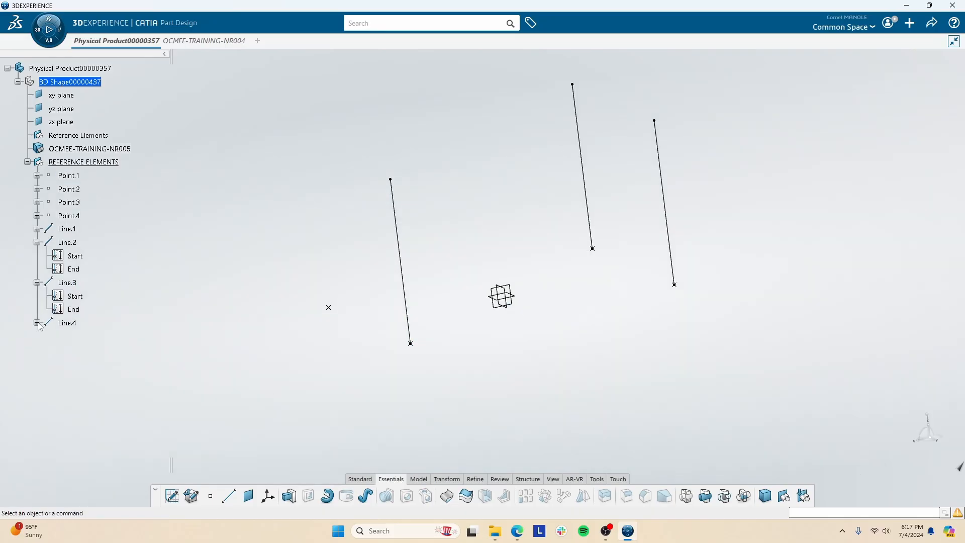
Change the starting point of Line.4 to Point.3.
double_click(67, 323)
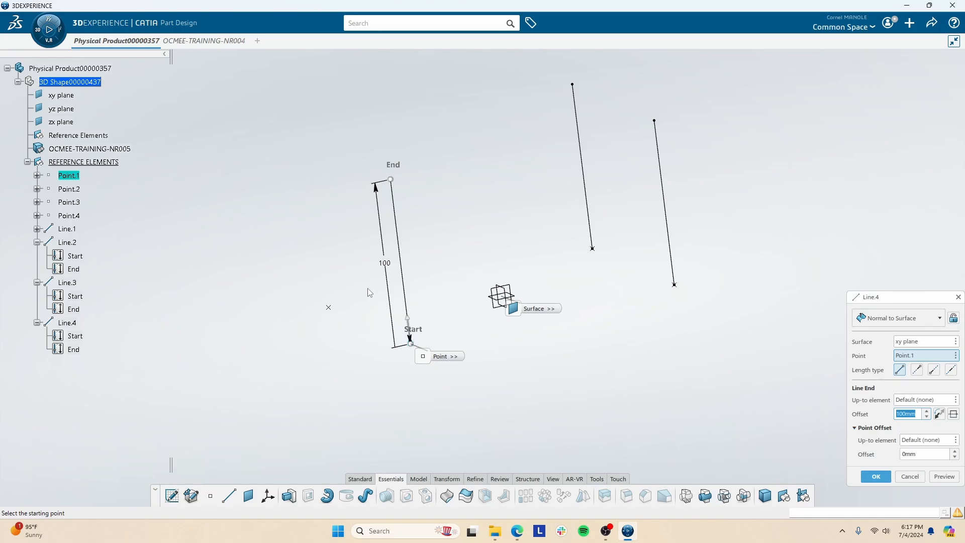
click(334, 312)
click(876, 477)
Switch to the exercise PDF and read the instructions for the 'Web Sketch Plane' and 'Component Height' offset planes.
key(alt+Tab)
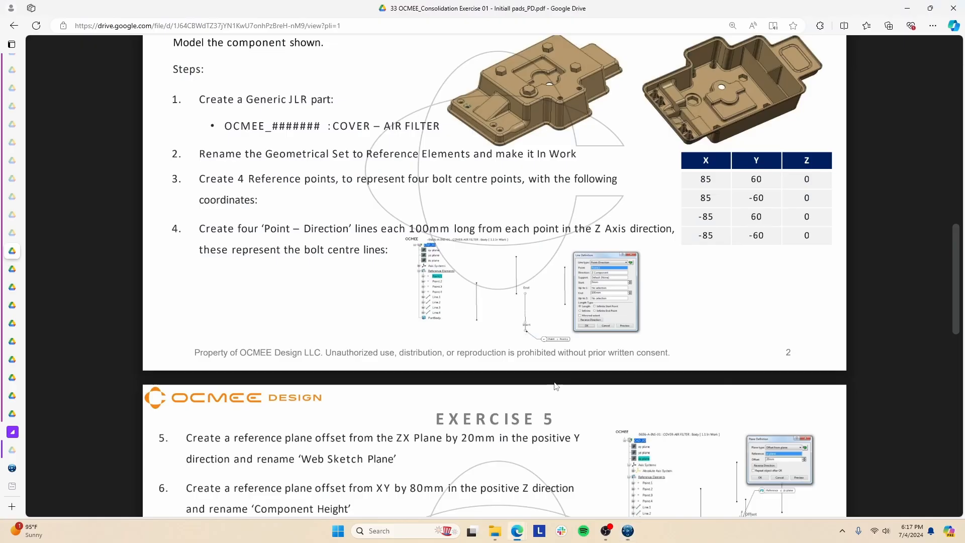
scroll(520, 305, down, 5)
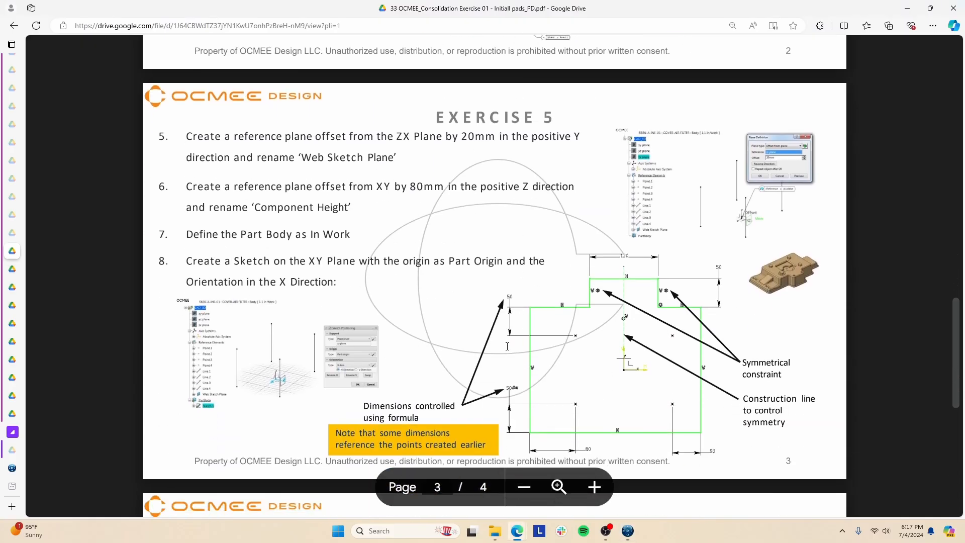
drag(302, 157, 396, 157)
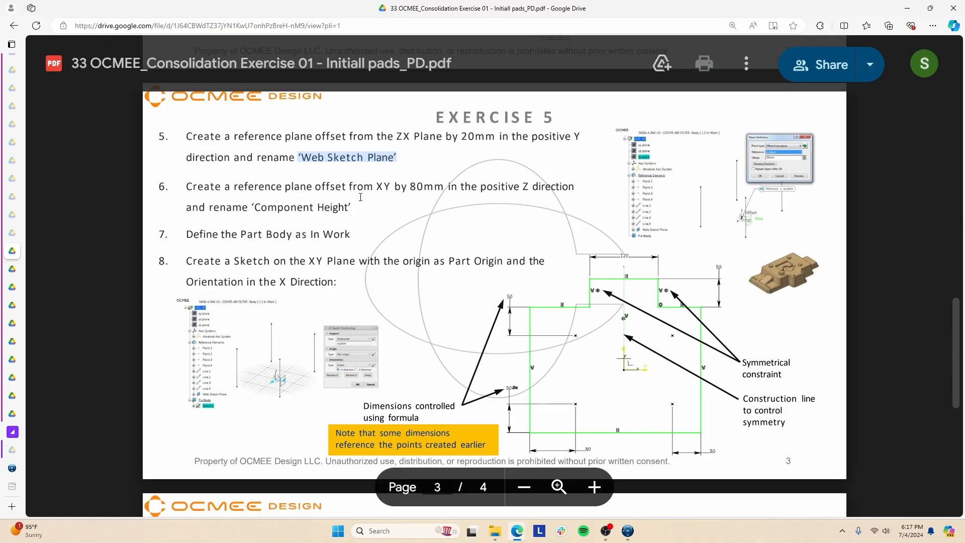
drag(250, 208, 352, 208)
click(393, 233)
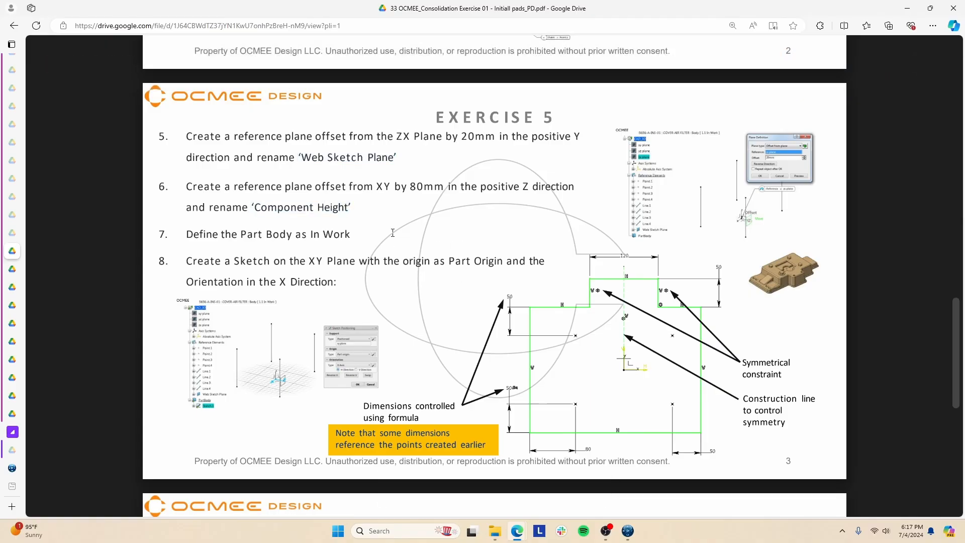
key(alt+Tab)
Collapse the Line.2, Line.3 and Line.4 branches in the tree and return to the offset plane instructions in the exercise PDF.
click(75, 162)
click(36, 242)
click(37, 255)
click(36, 269)
click(211, 323)
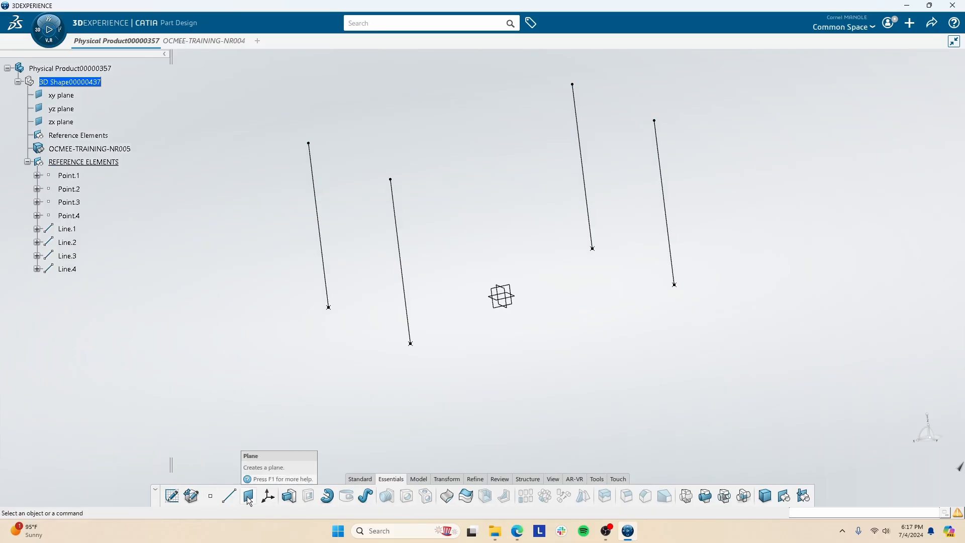
key(alt+Tab)
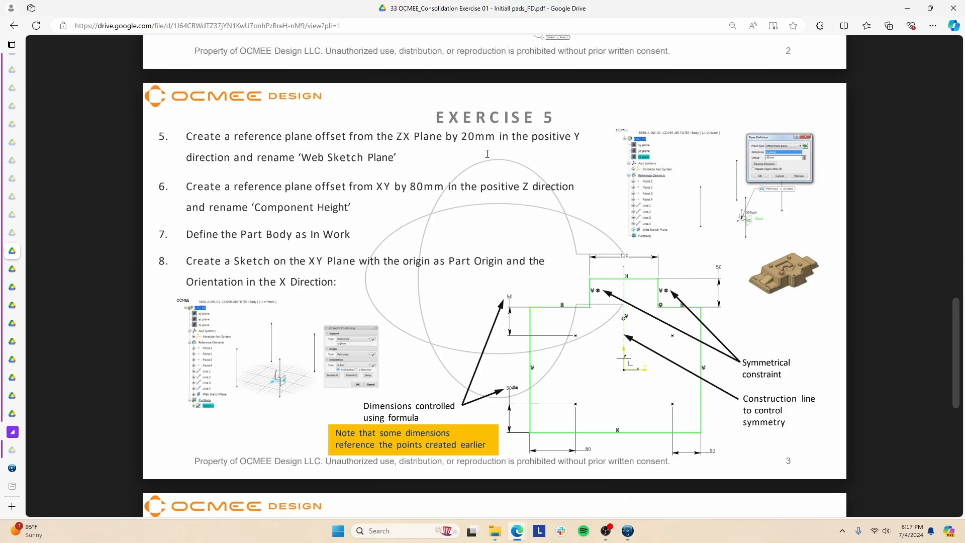
Create a reference plane offset 20 mm from the zx plane in the positive Y direction.
key(alt+Tab)
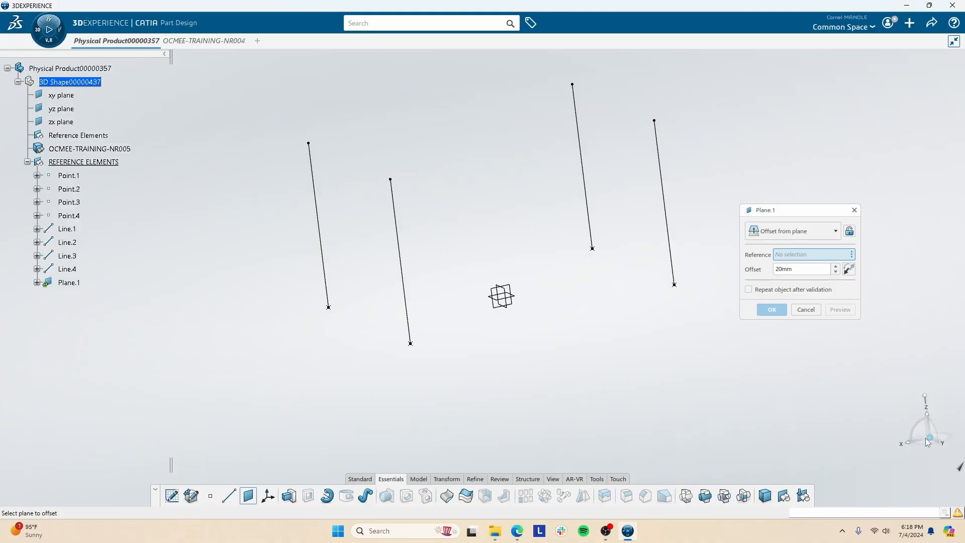
click(498, 292)
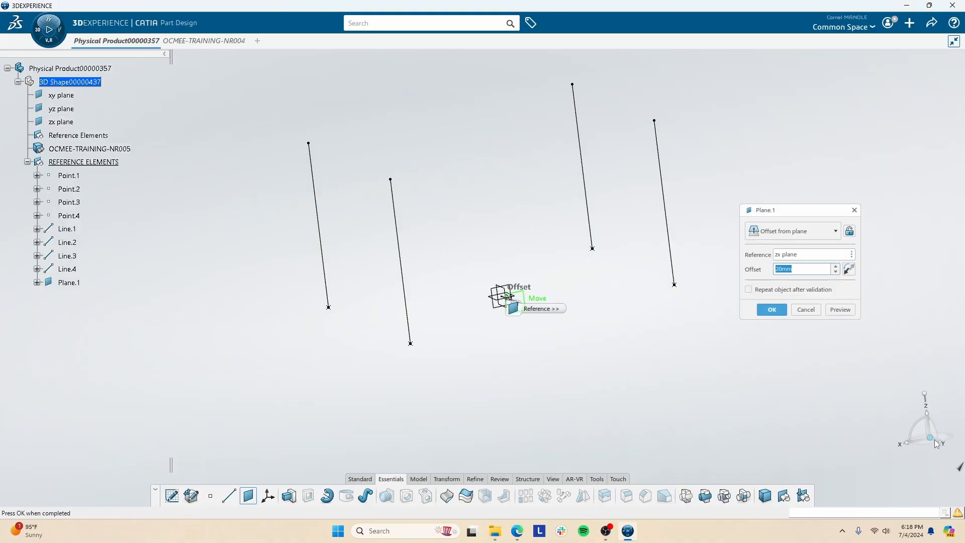
click(771, 309)
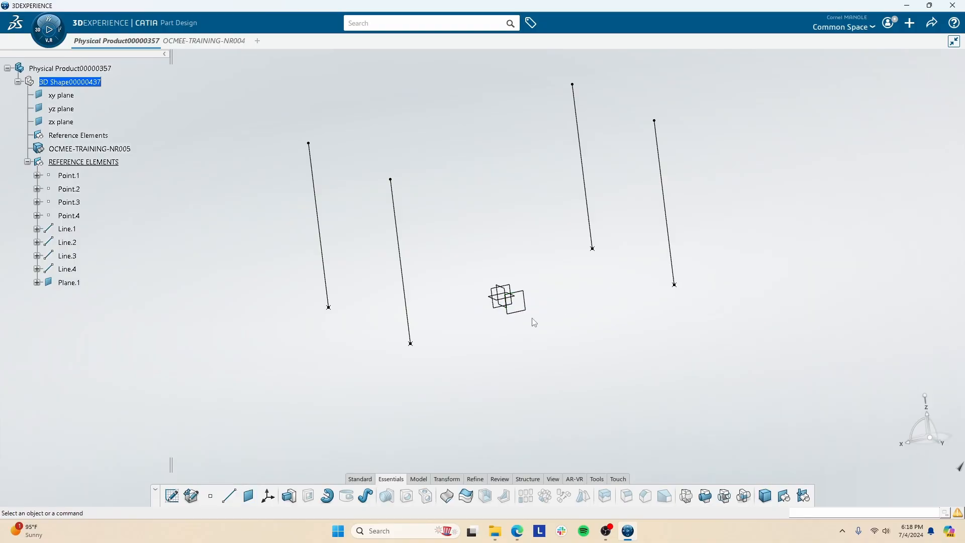
Rename the 20 mm offset plane as Web Sketch Plane.
middle_drag(560, 327, 540, 325)
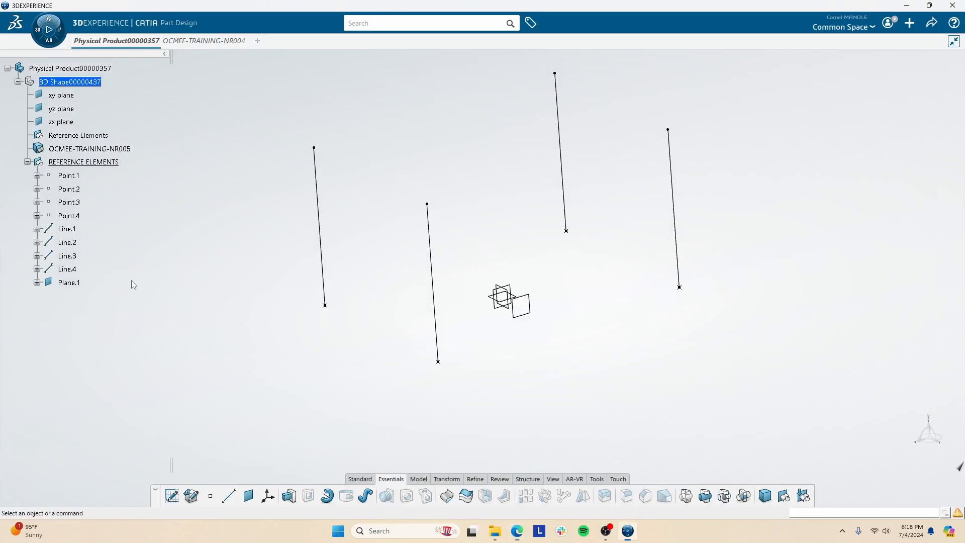
click(68, 283)
right_click(69, 285)
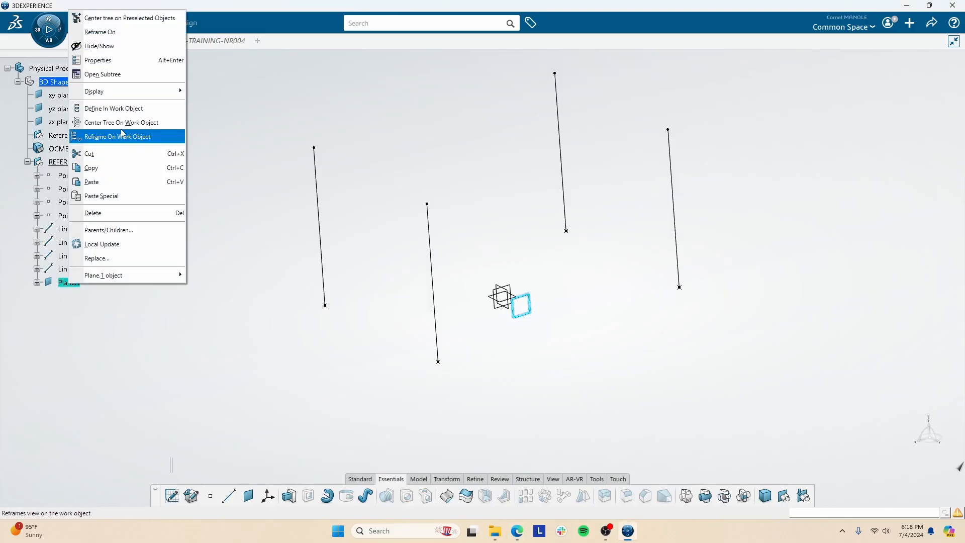
click(120, 60)
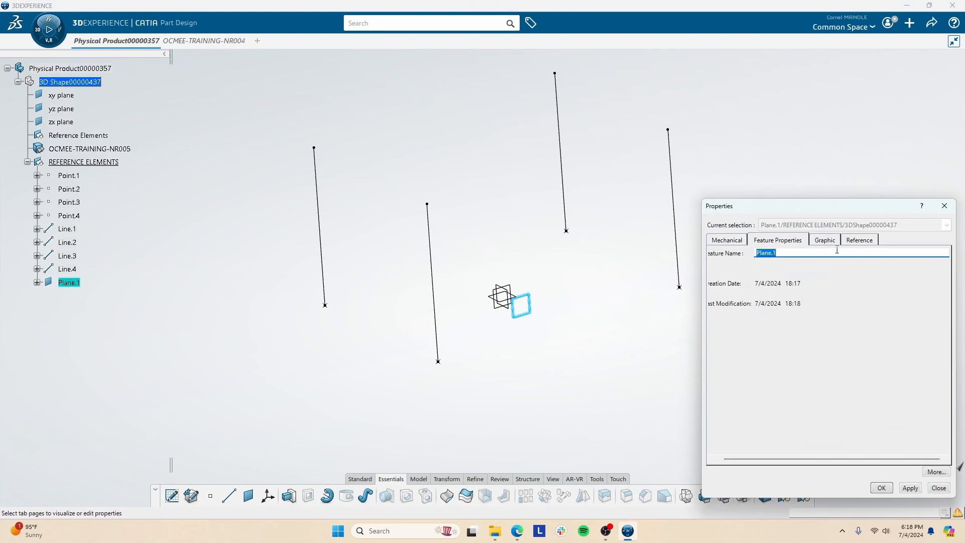
text(Web Sketch)
key(Return)
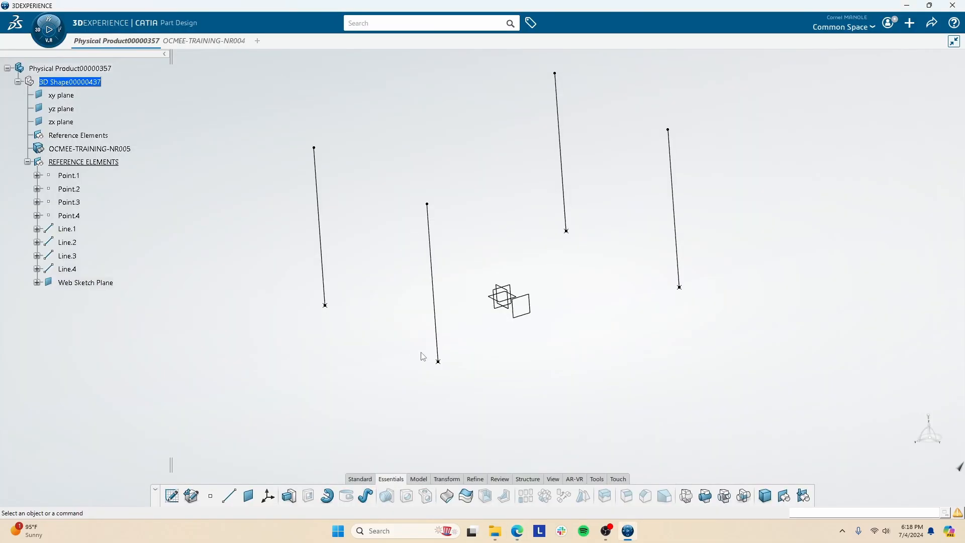
Create a reference plane offset 80 mm from the xy plane in the positive Z direction.
click(501, 295)
click(254, 497)
text(80)
key(Return)
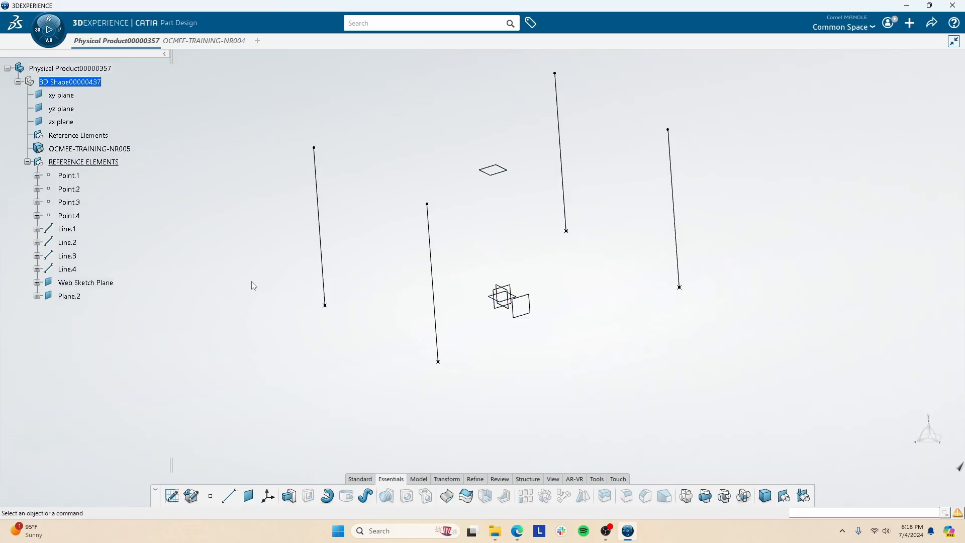
right_click(76, 299)
click(132, 81)
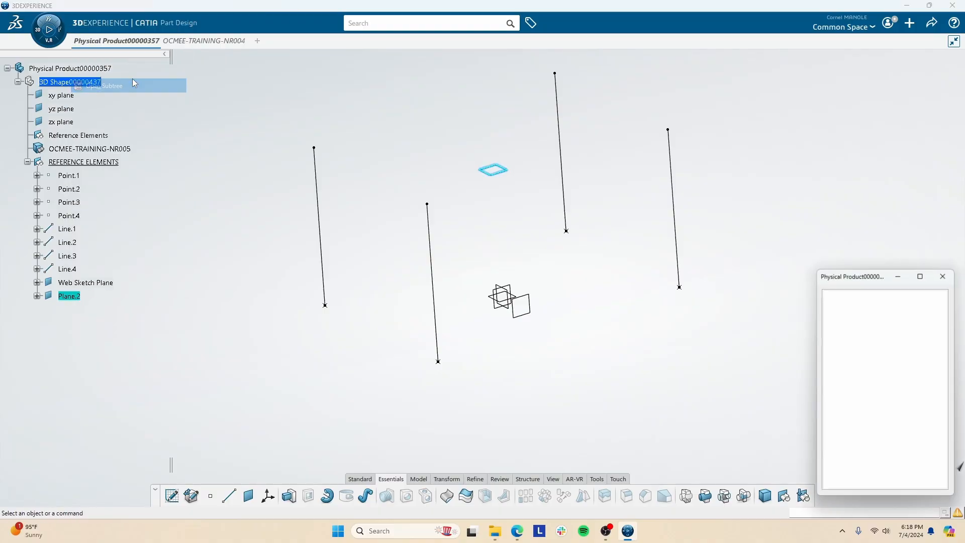
click(941, 277)
Rename the 80 mm offset plane as Part Height Plane.
right_click(69, 296)
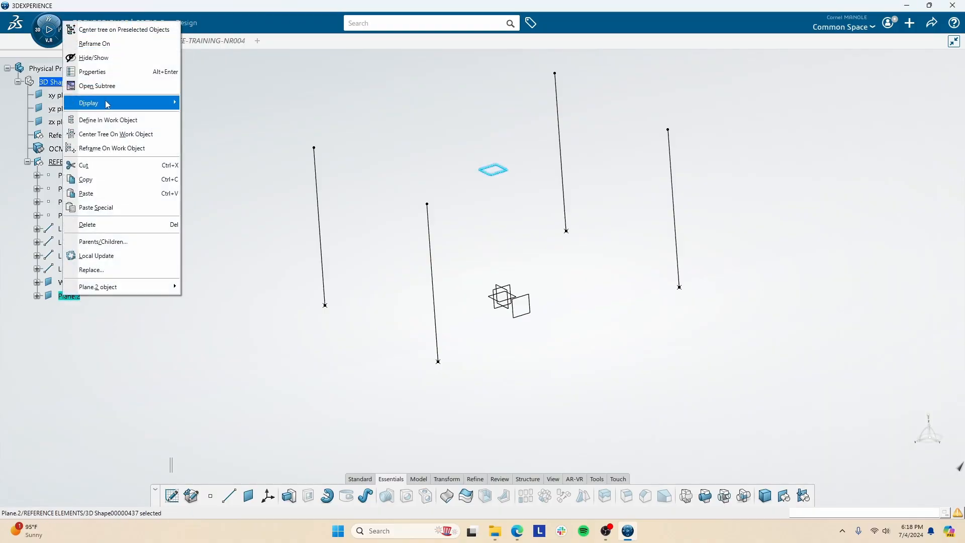
click(83, 71)
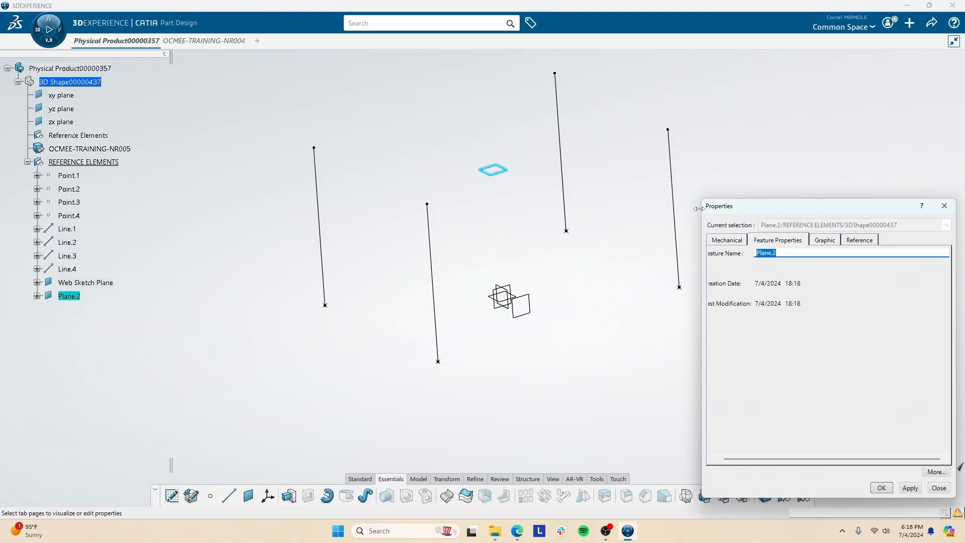
text(P{a)
key(Return)
Check instructions 7 and 8 in the exercise PDF and define the OCMEE-TRAINING-NR005 body as the in-work object.
key(alt+Tab)
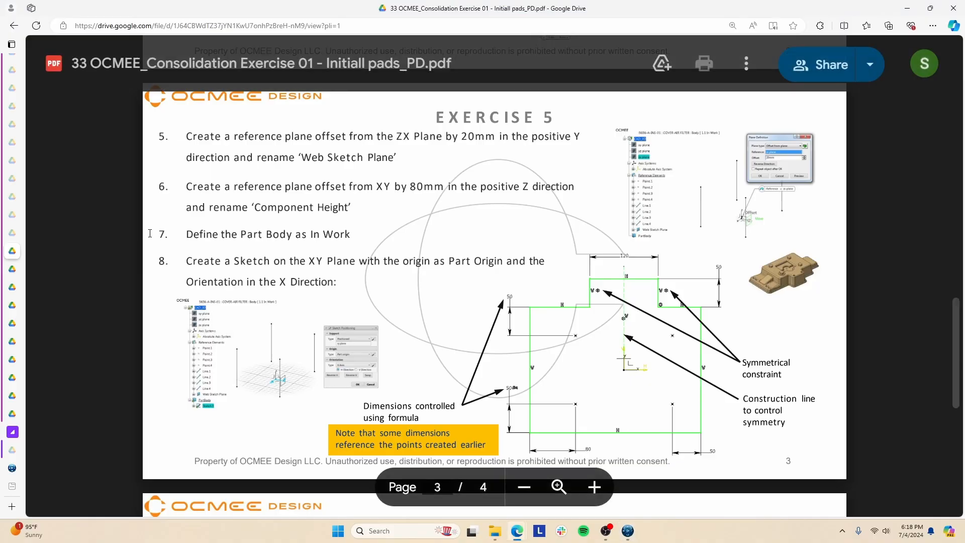
drag(221, 235, 351, 236)
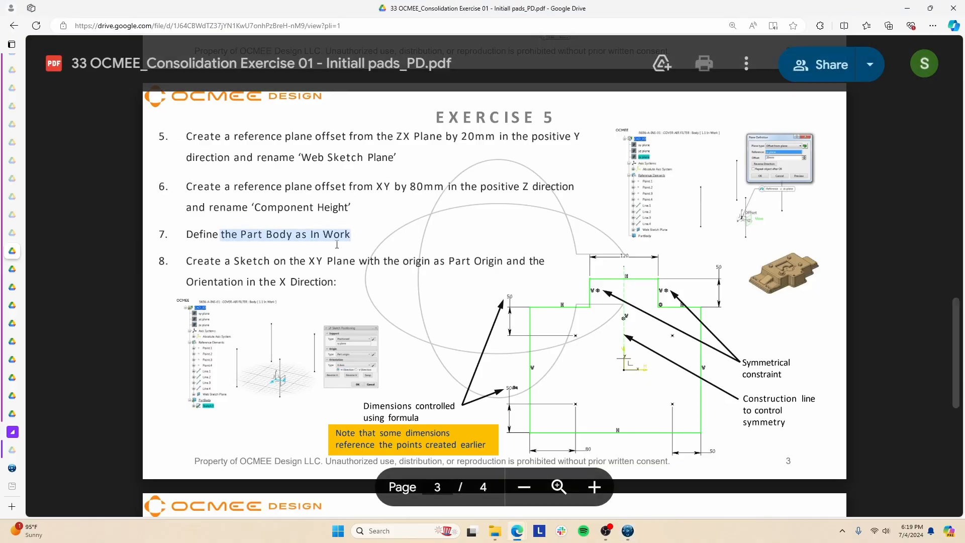
drag(224, 261, 337, 282)
key(alt+Tab)
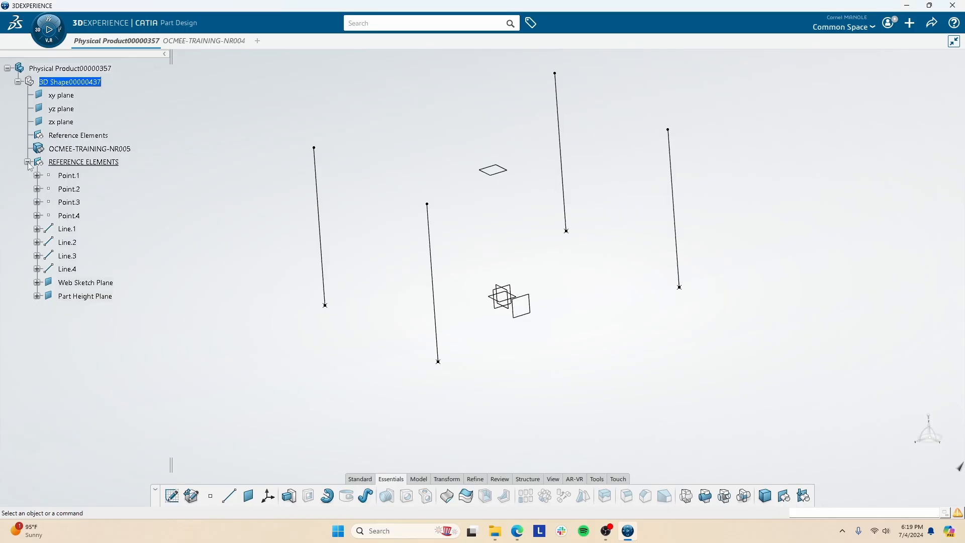
click(27, 162)
right_click(73, 148)
click(138, 247)
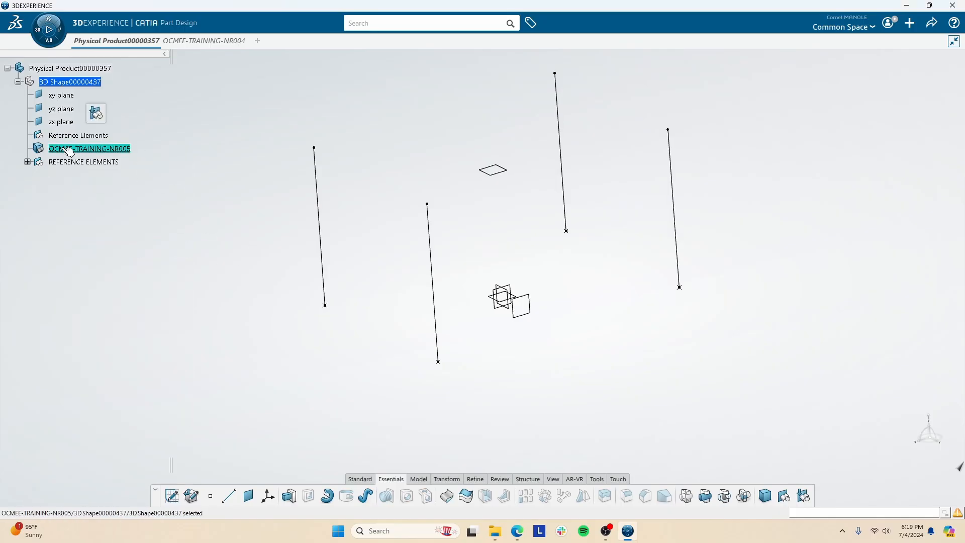
Read instruction 8 in the exercise PDF for the sketch's support plane, origin, orientation and profile dimensions.
key(alt+Tab)
scroll(745, 303, down, 2)
scroll(745, 303, up, 1)
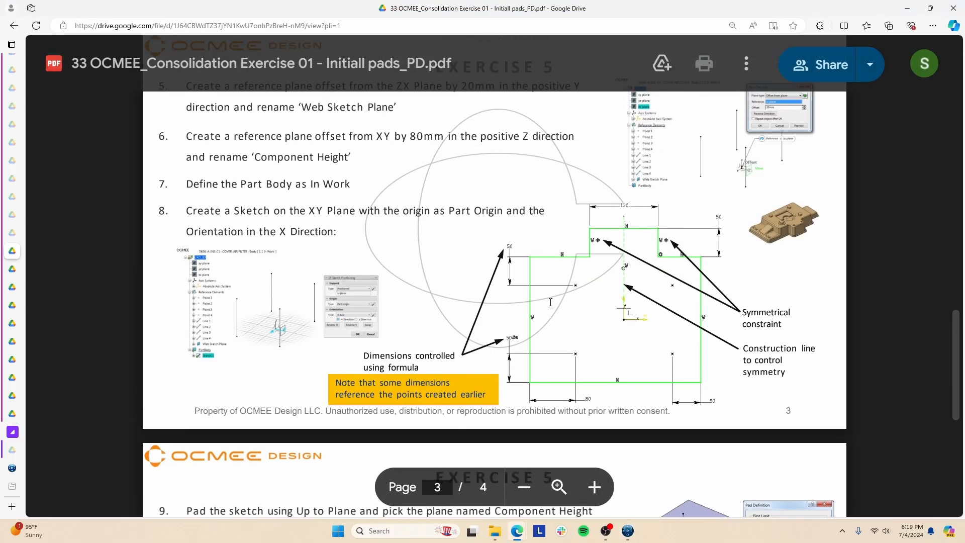
key(alt+Tab)
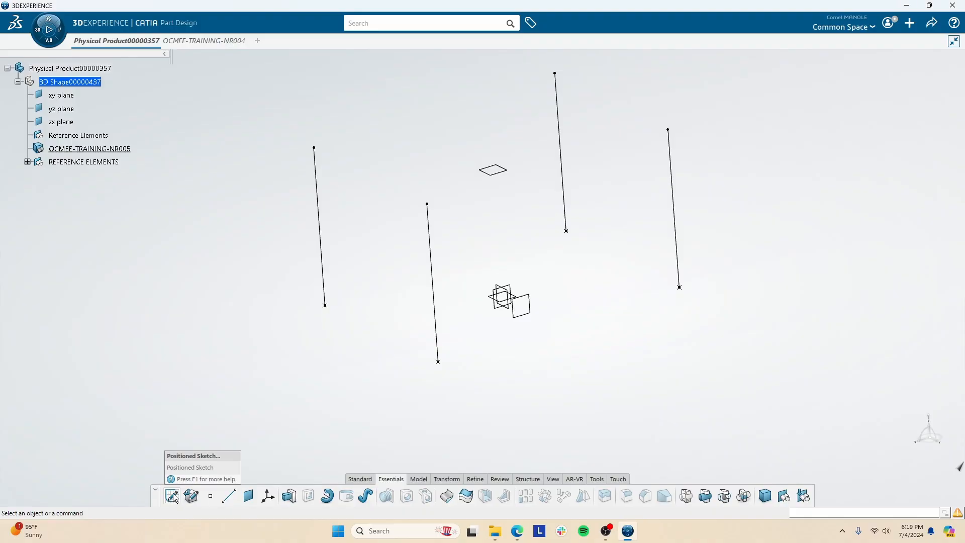
key(alt+Tab)
drag(289, 212, 323, 211)
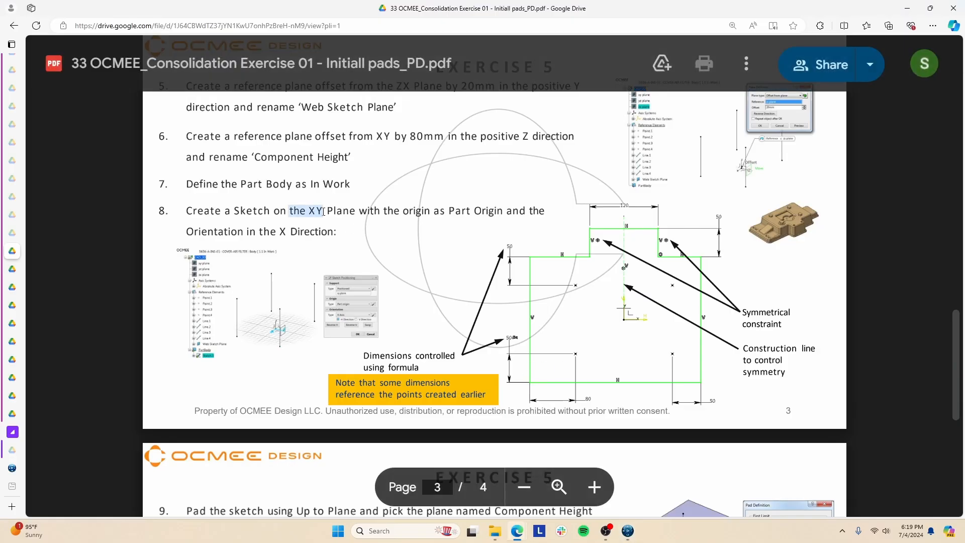
drag(258, 231, 333, 232)
key(alt+Tab)
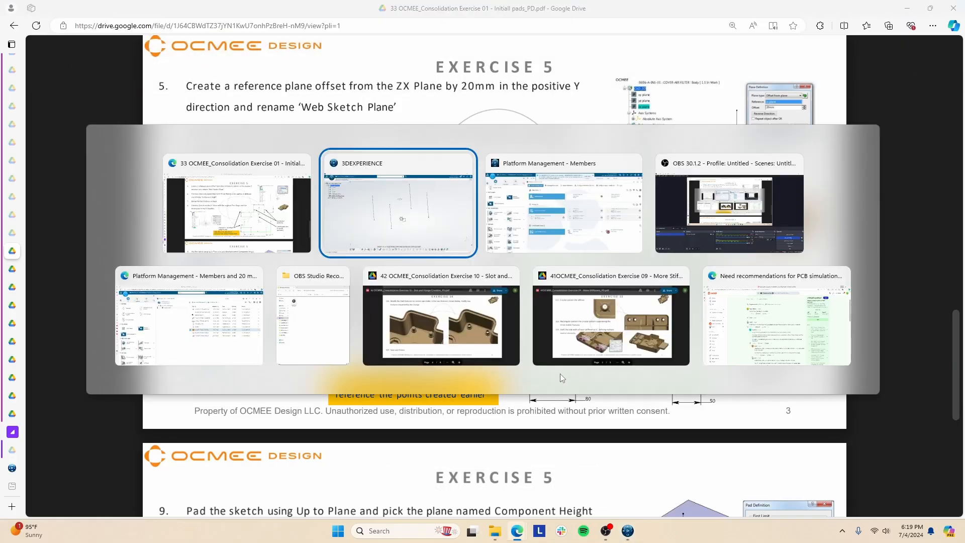
Create a positioned sketch on the xy plane with its horizontal axis along the X direction.
click(508, 298)
middle_drag(521, 301, 660, 385)
key(alt+Tab)
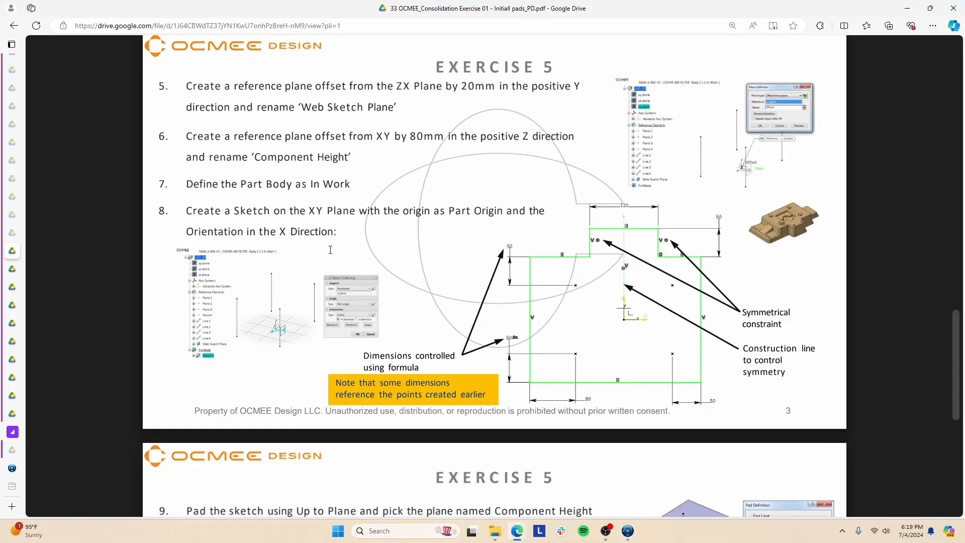
key(alt+Tab)
middle_drag(636, 338, 431, 312)
click(172, 496)
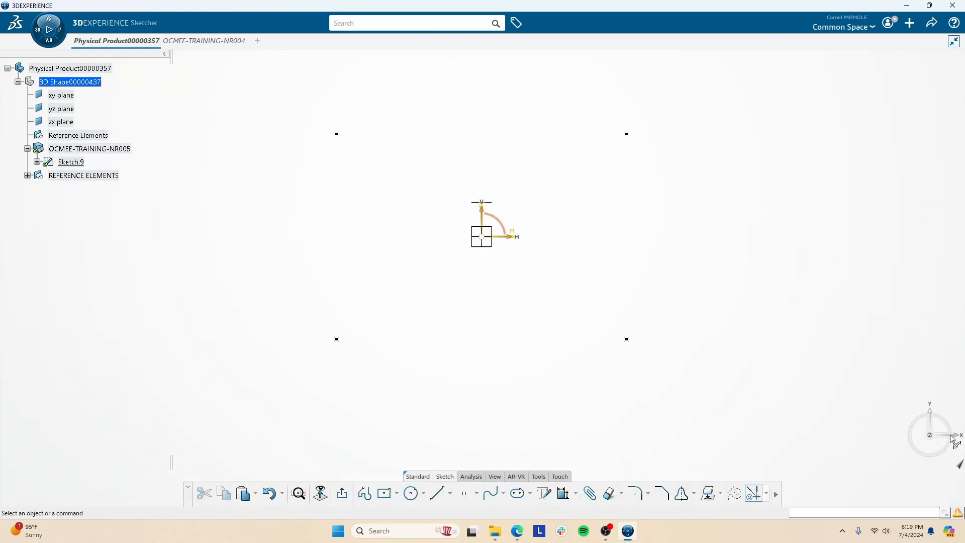
Sketch a closed orthogonal profile around the four reference points, with a rectangular tab projecting from its upper edge.
key(alt+Tab)
click(362, 496)
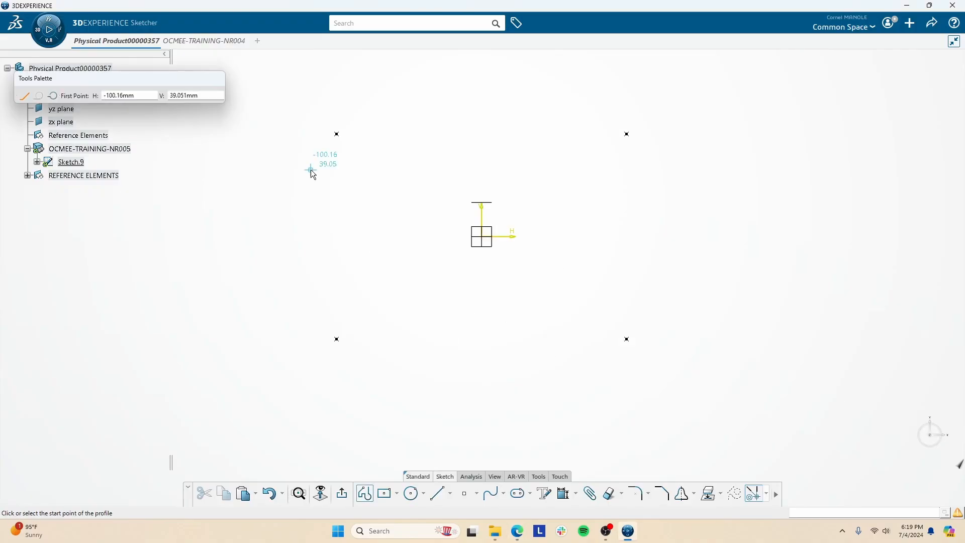
scroll(468, 291, down, 4)
click(353, 157)
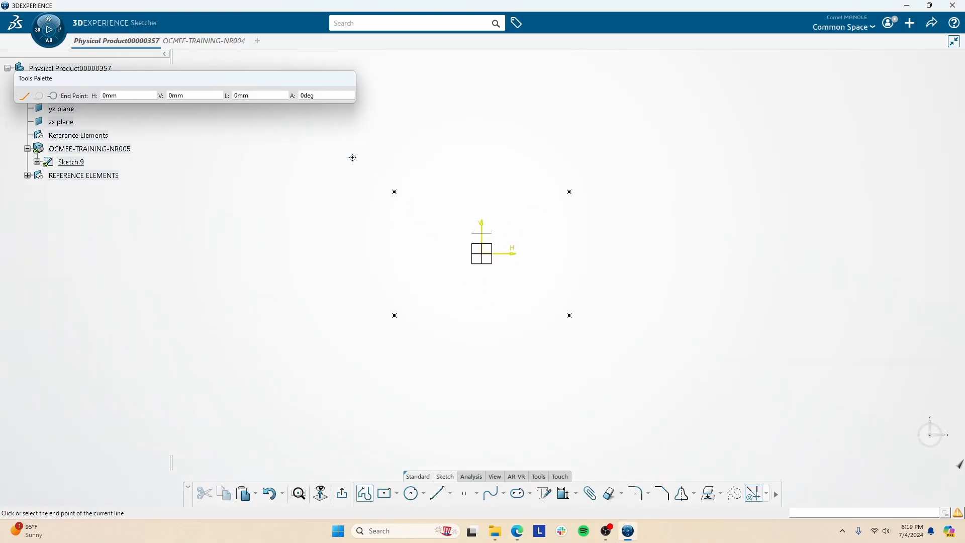
click(352, 343)
click(608, 345)
click(608, 158)
click(562, 158)
click(563, 116)
click(463, 117)
click(463, 158)
click(353, 158)
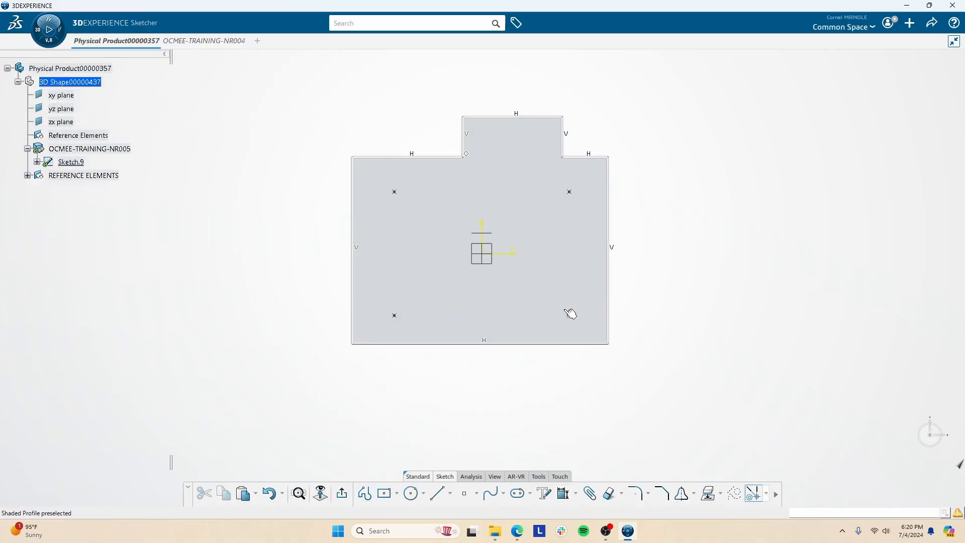
Dimension the profile's right edge at 50 mm from the lower-right reference point.
click(569, 316)
ctrl+click(609, 322)
click(544, 493)
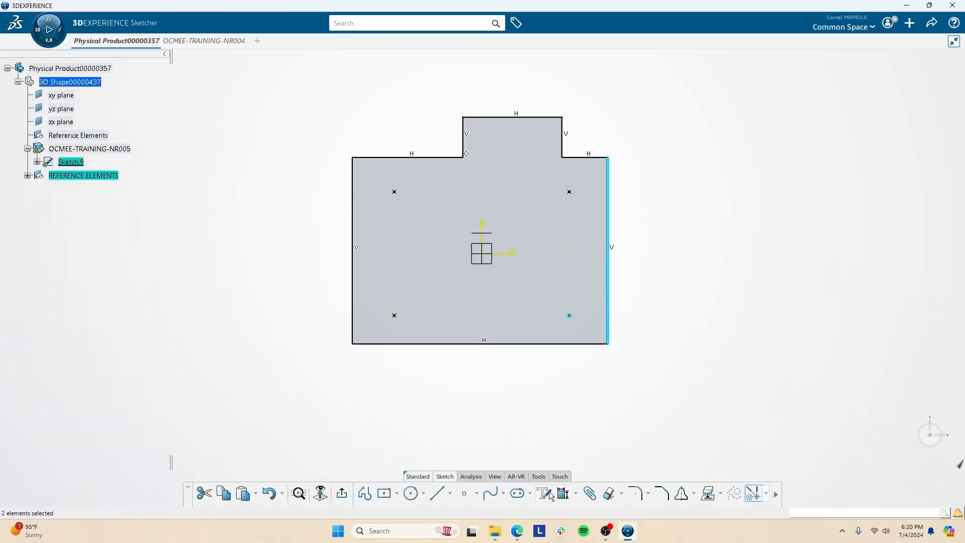
click(591, 377)
text(50)
key(Return)
Dimension the profile's bottom edge at 50 mm from the lower-left reference point.
ctrl+click(394, 316)
click(466, 282)
click(319, 332)
text(50)
key(Return)
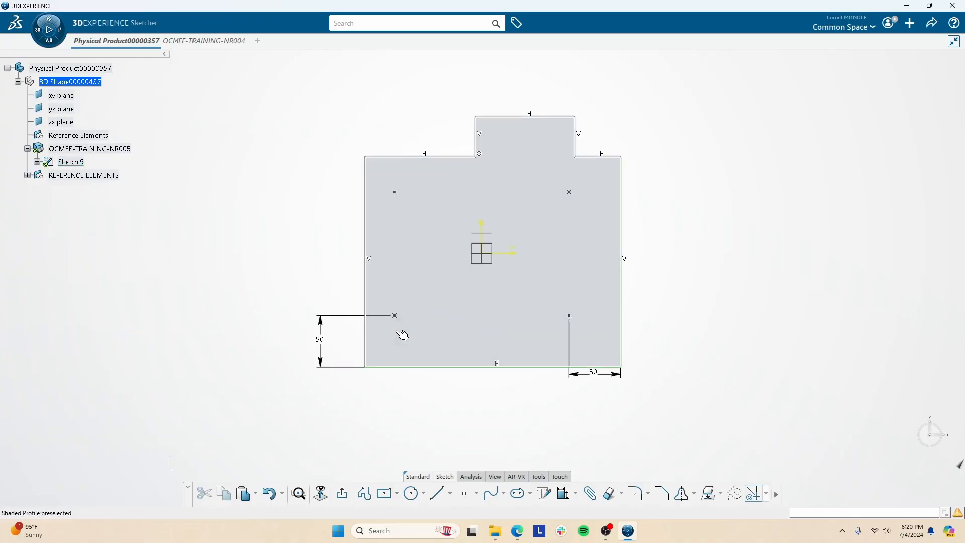
Dimension the profile's left edge at 80 mm from the lower-left reference point.
ctrl+click(394, 316)
click(431, 301)
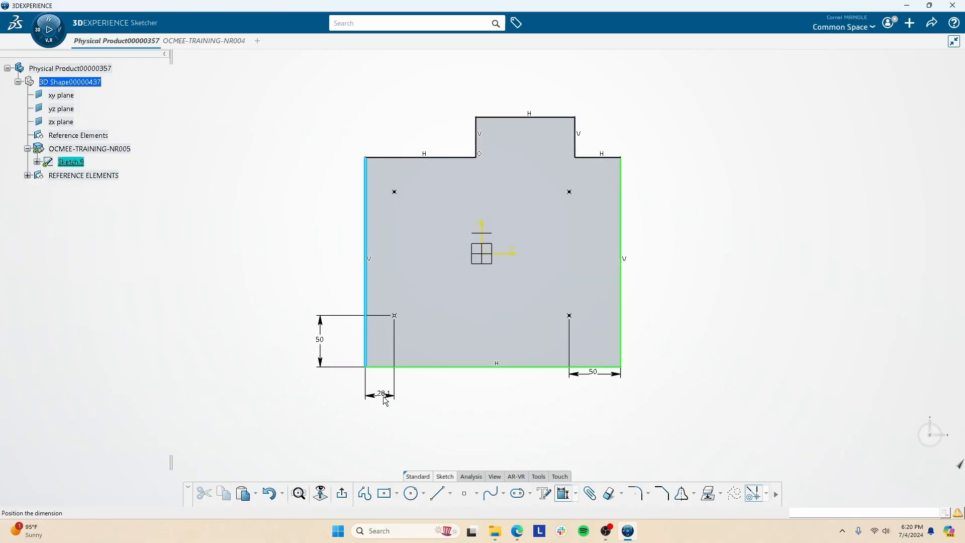
click(384, 397)
text(80)
key(Return)
click(653, 155)
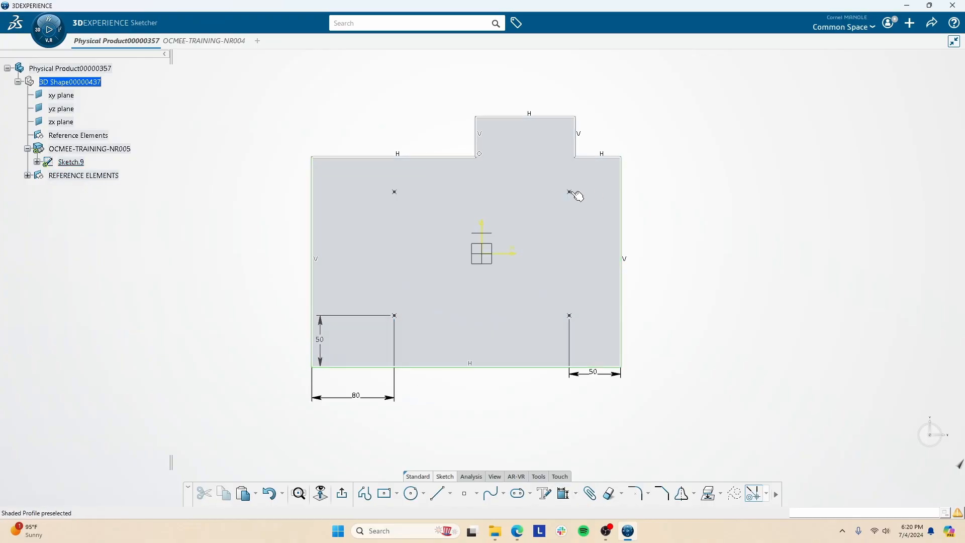
Dimension the profile's upper-right shoulder edge at 50 mm from the upper-right reference point.
click(570, 192)
ctrl+click(590, 158)
click(637, 124)
click(659, 176)
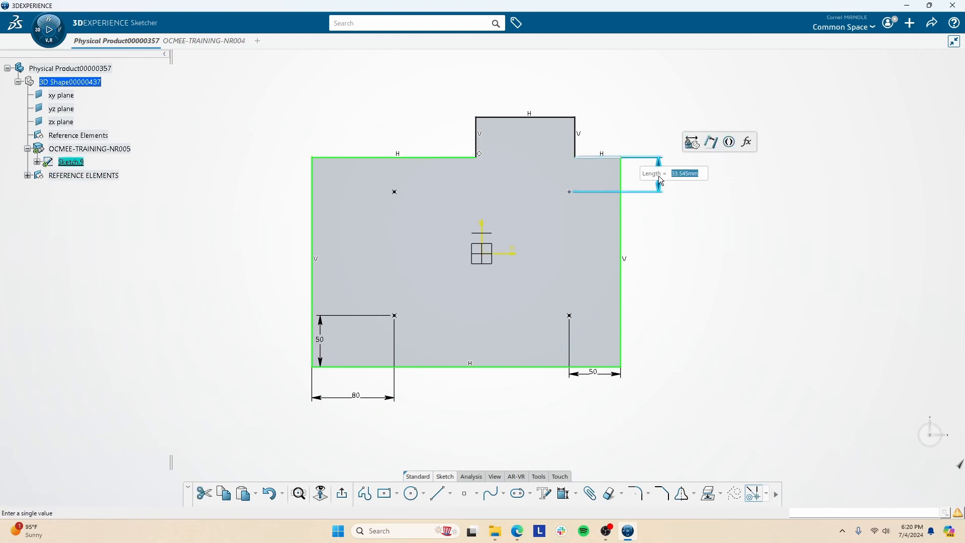
text(50)
key(Return)
Dimension the tab's height above the upper-right shoulder edge at 50 mm.
click(602, 142)
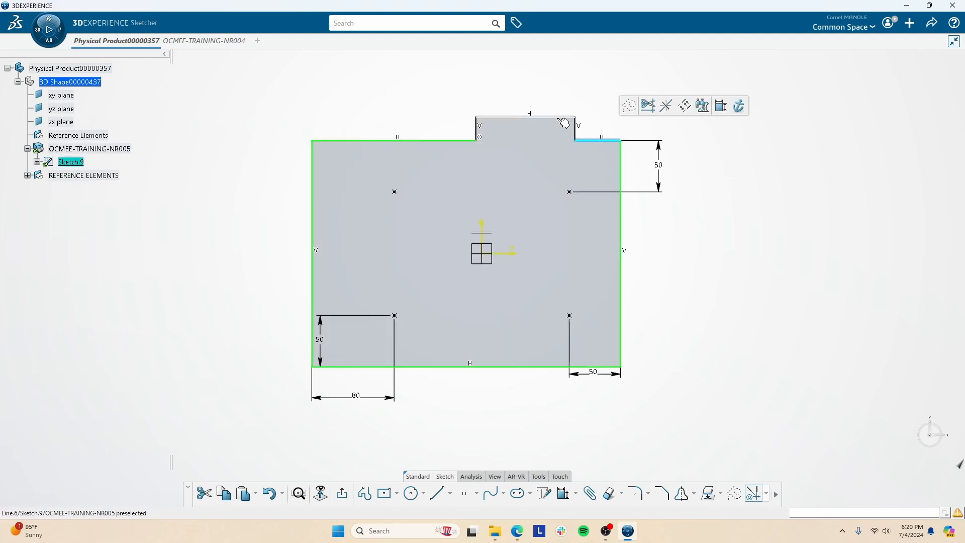
click(643, 85)
click(647, 130)
text(50)
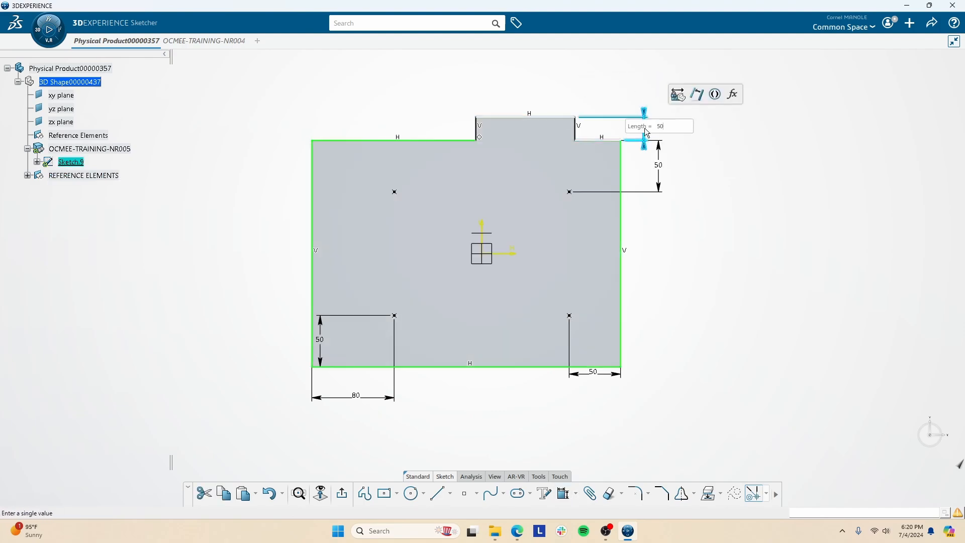
key(Return)
Dimension the tab's width at 120 mm and shift the tab slightly to the left along the upper edge.
click(548, 90)
click(647, 58)
click(523, 63)
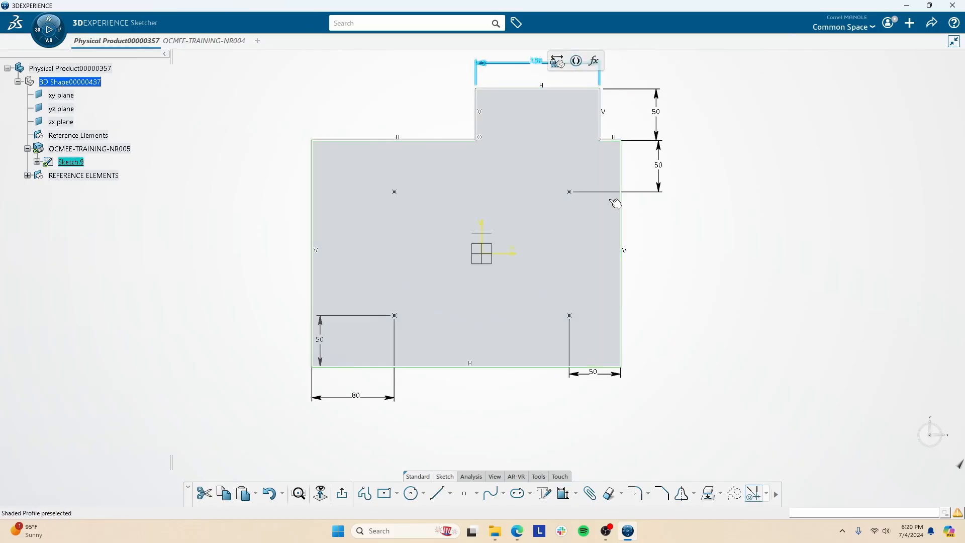
click(666, 221)
mouse_move(476, 120)
mouse_down()
mouse_move(395, 119)
mouse_move(461, 124)
mouse_up()
Consult the exercise PDF and draw a line from the sketch origin to the midpoint of the tab's upper edge.
key(alt+Tab)
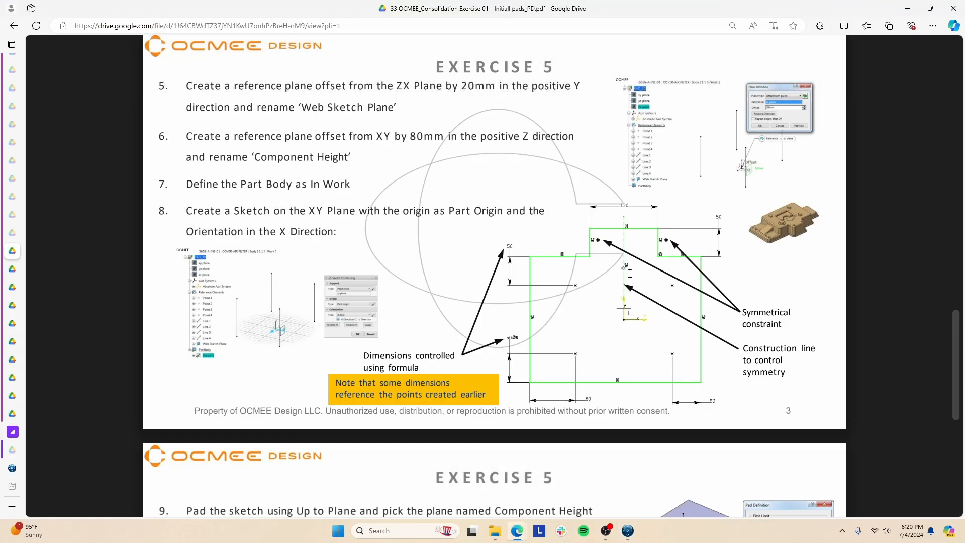
key(alt+Tab)
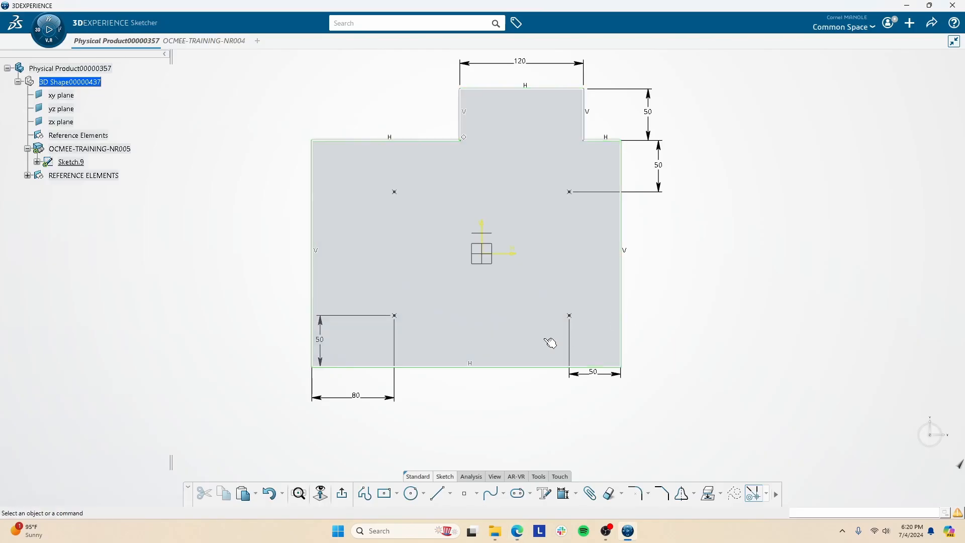
click(439, 494)
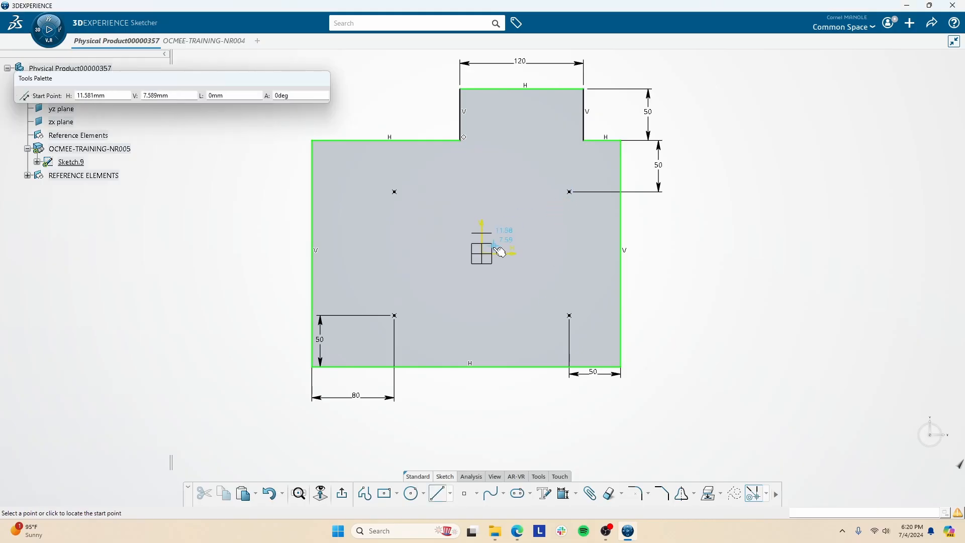
click(486, 255)
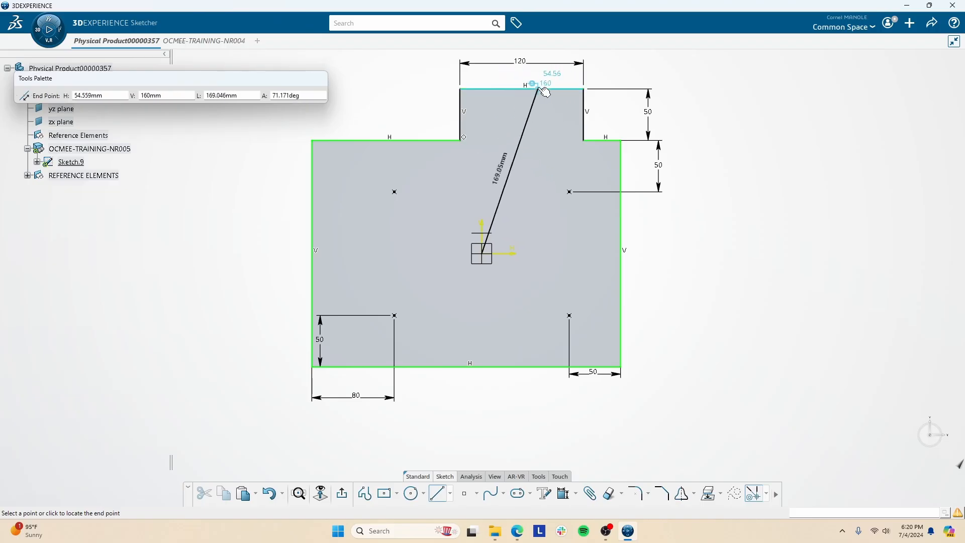
click(524, 86)
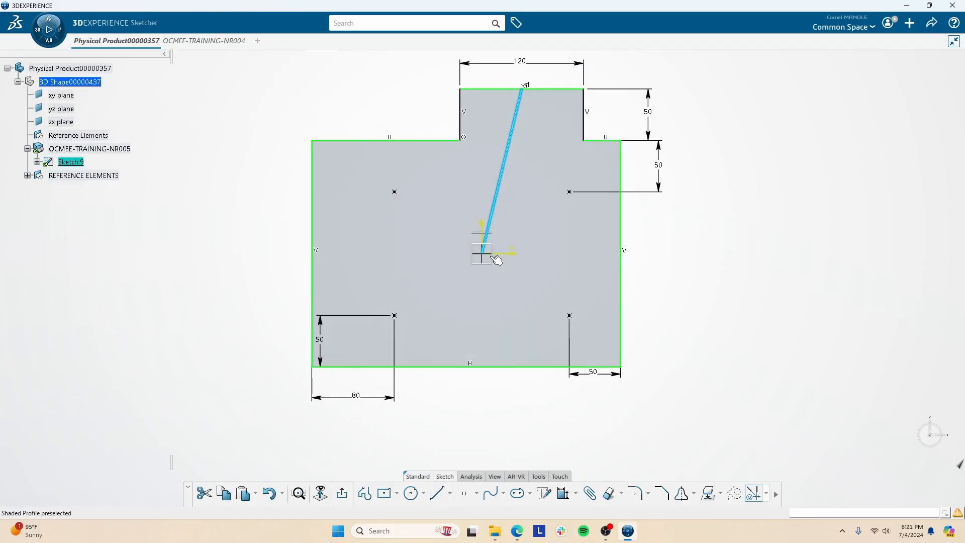
click(510, 68)
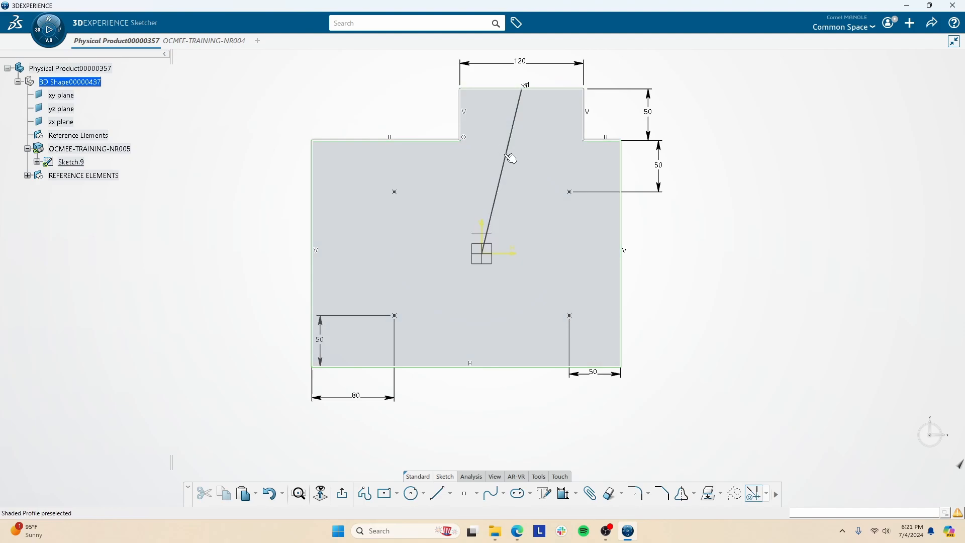
Convert the line to a construction element and constrain it vertical to centre the tab on the origin.
click(509, 158)
click(542, 126)
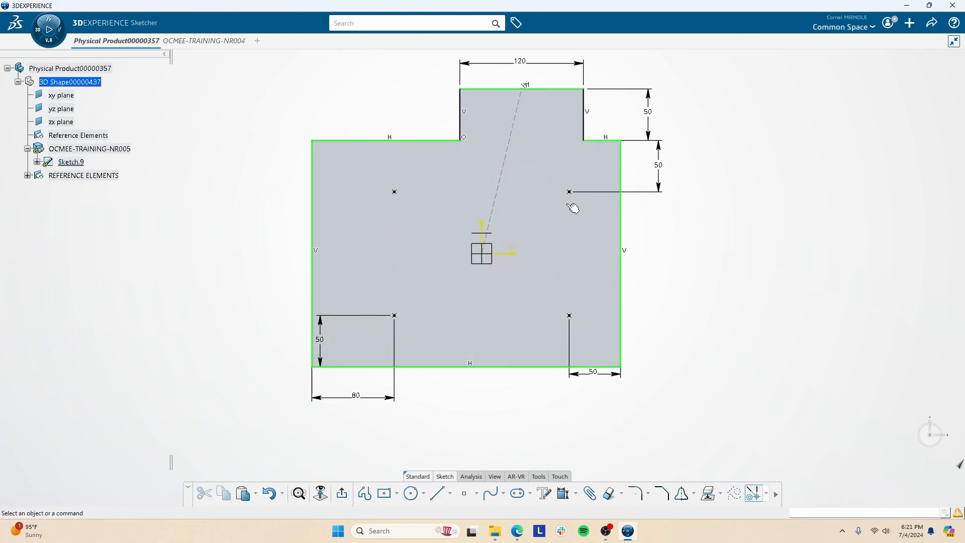
click(495, 189)
click(659, 152)
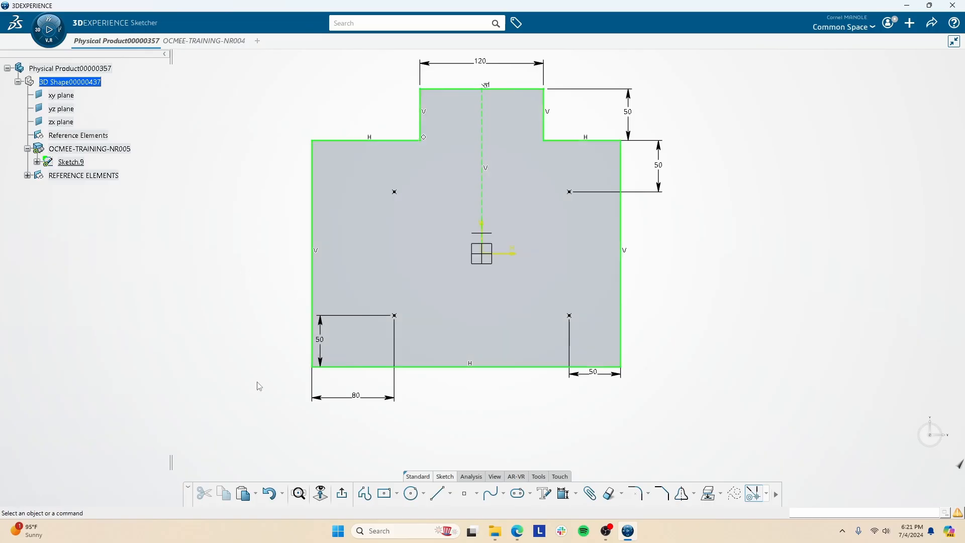
Check the solving status of the whole base sketch.
drag(261, 59, 774, 438)
click(475, 479)
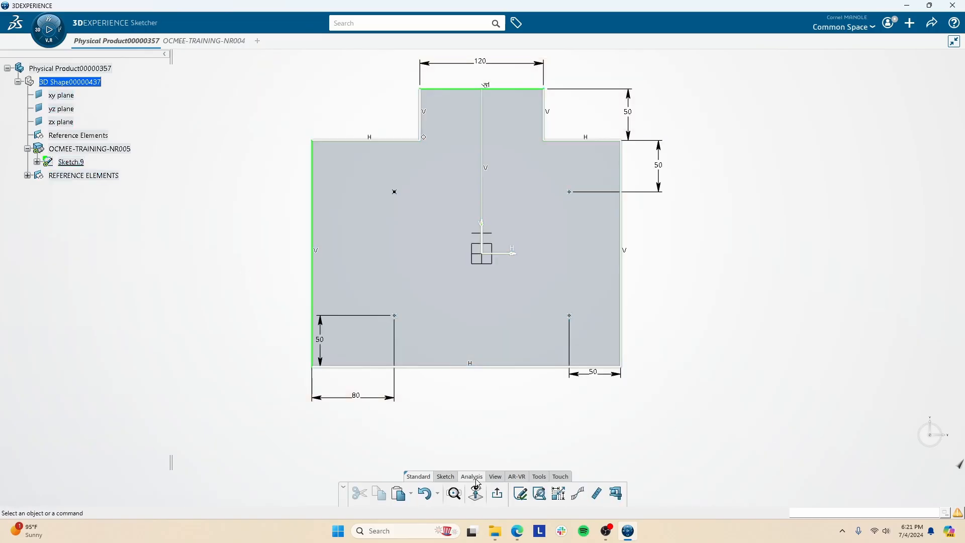
click(521, 494)
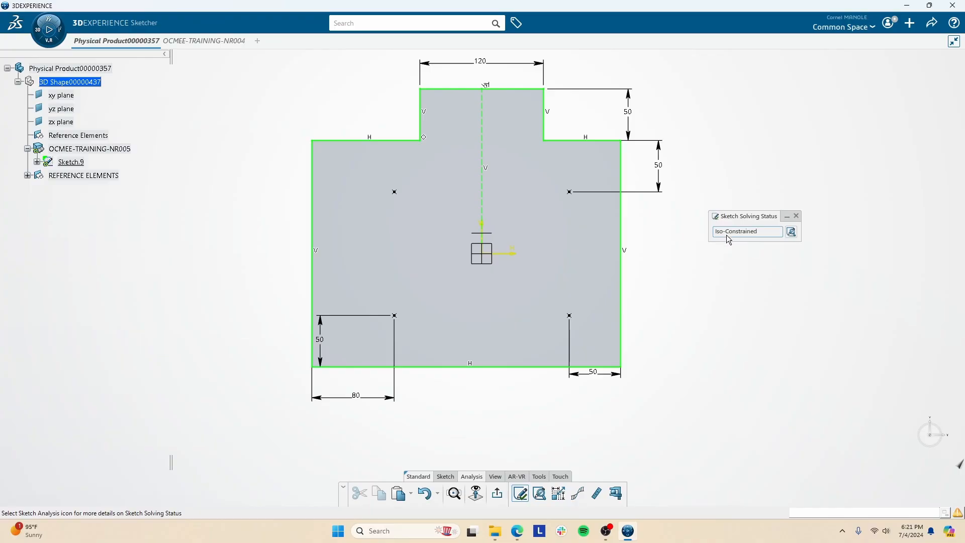
click(796, 216)
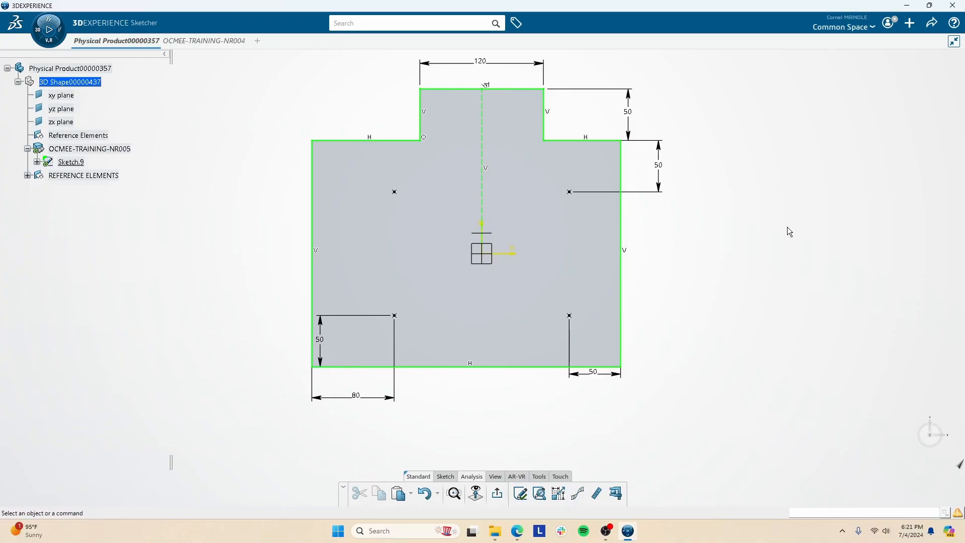
Exit the sketch and pad the base profile up to the Component Height plane.
click(445, 477)
click(342, 494)
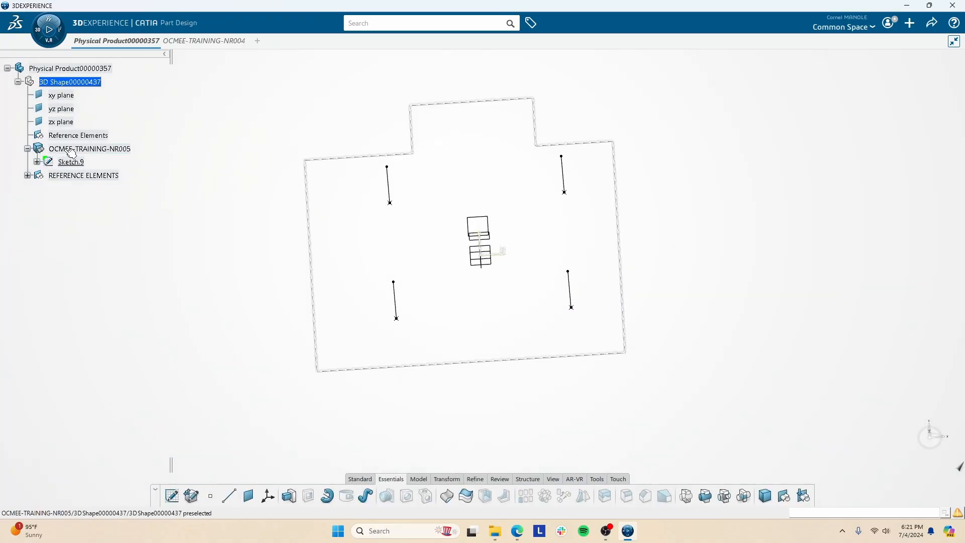
click(70, 150)
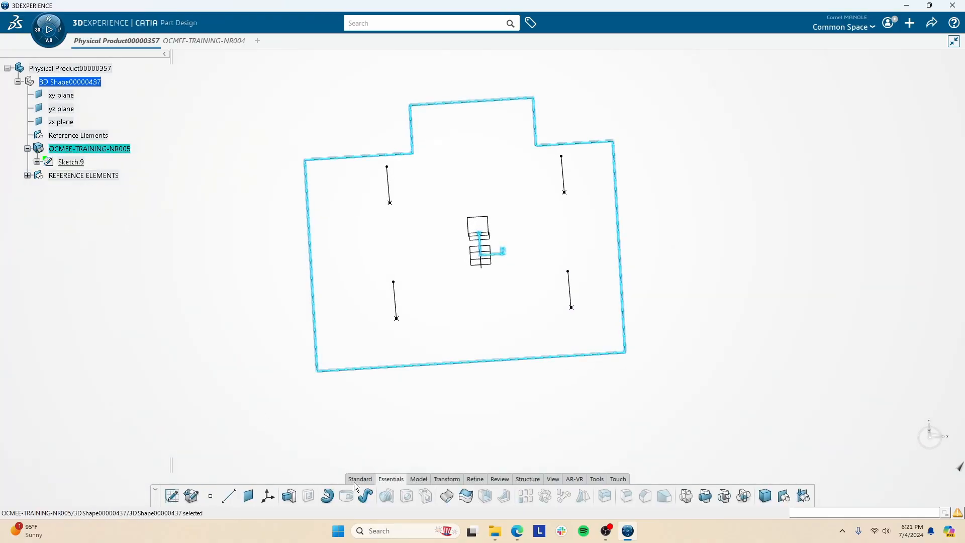
click(289, 498)
middle_drag(397, 323, 347, 216)
click(328, 303)
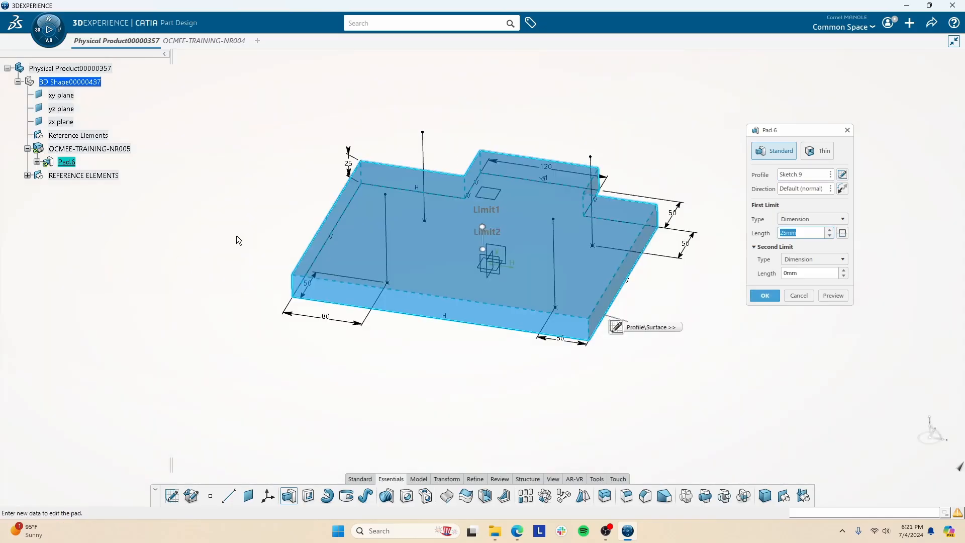
click(37, 162)
click(804, 219)
click(805, 258)
middle_drag(513, 202, 501, 122)
click(497, 201)
click(765, 309)
middle_drag(493, 211, 427, 214)
Consult page 4 of the exercise PDF and create a positioned sketch on the xy plane at the part origin, oriented in the Y direction.
key(alt+Tab)
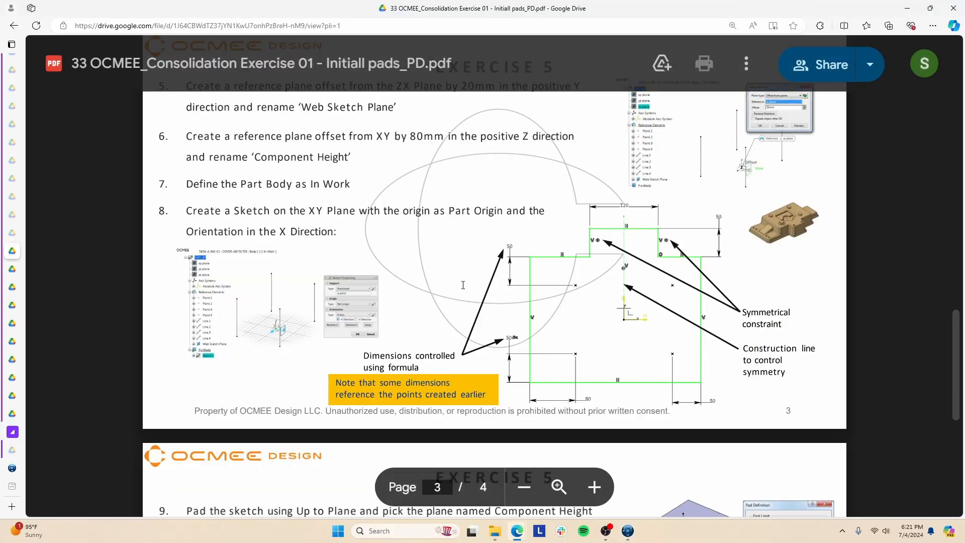
scroll(468, 272, down, 7)
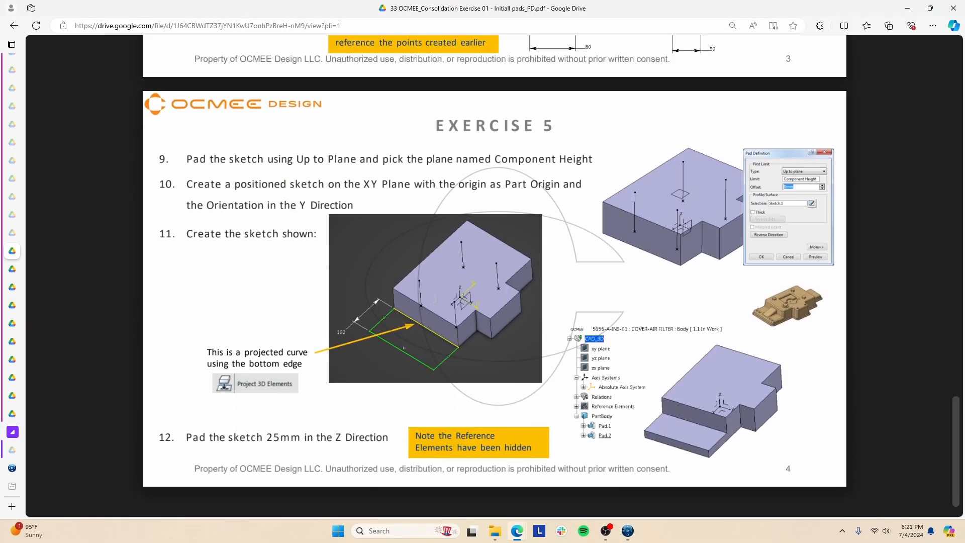
key(alt+Tab)
key(alt+Tab)
key(alt+Tab)
middle_drag(566, 289, 501, 199)
middle_drag(541, 313, 485, 233)
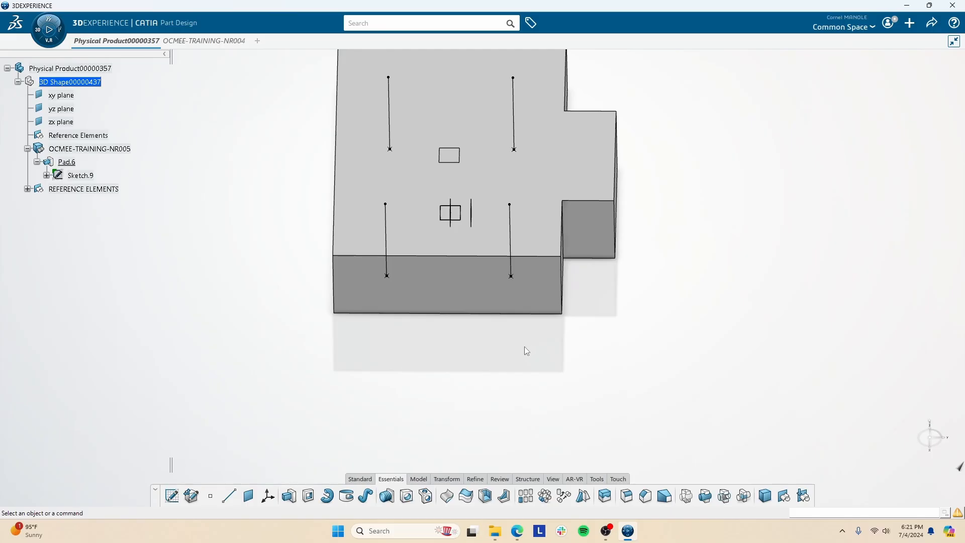
middle_drag(527, 348, 525, 390)
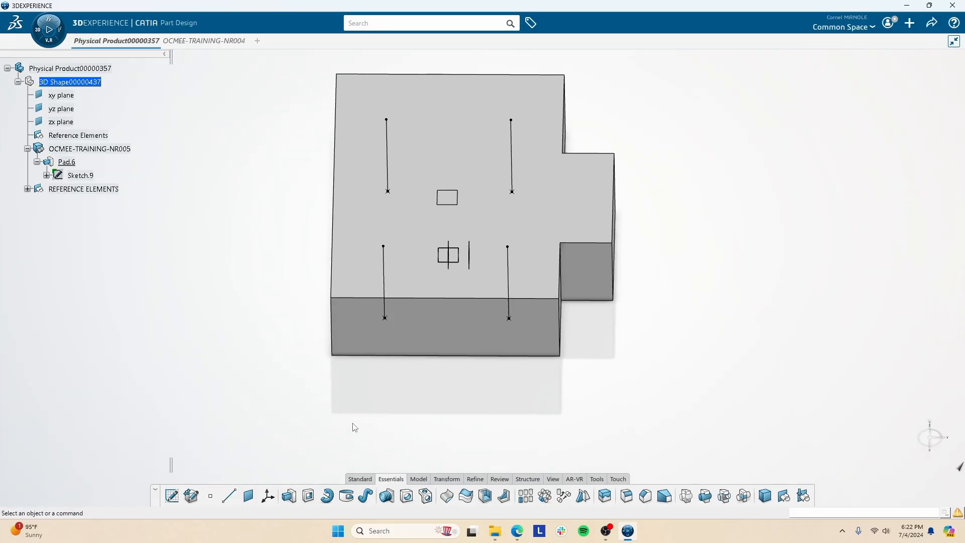
click(172, 498)
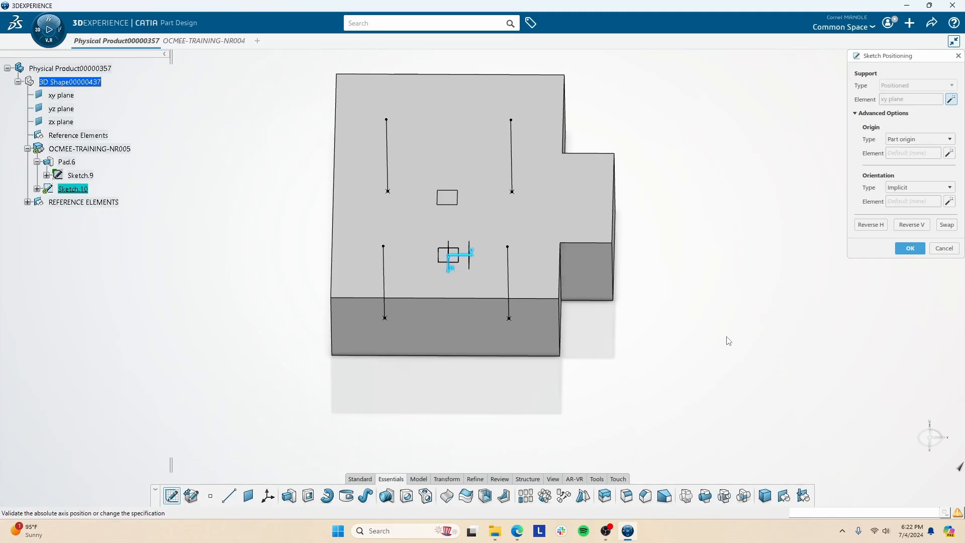
click(485, 328)
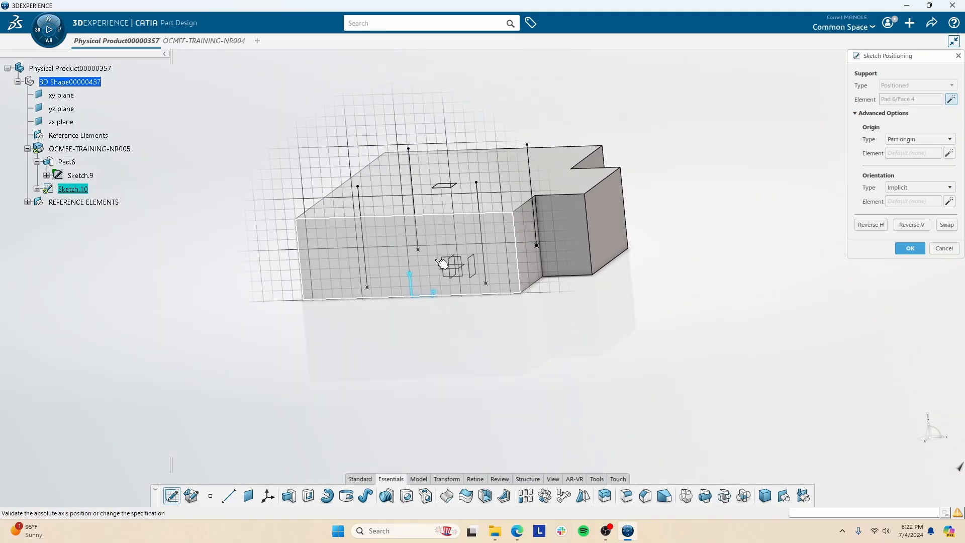
key(Return)
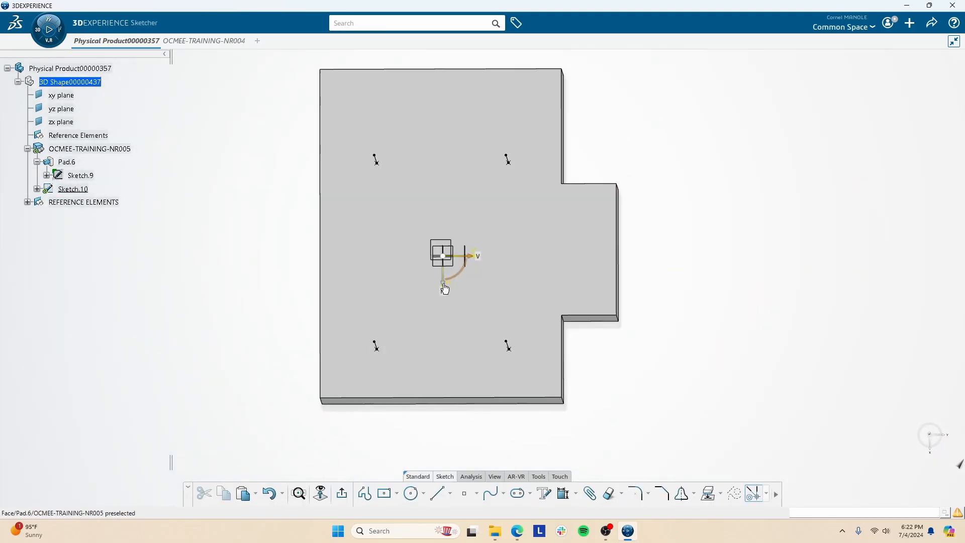
Project the pad's long straight edge on the side without a tab neighbour, 220 mm wide, into the sketch.
middle_drag(379, 306, 362, 232)
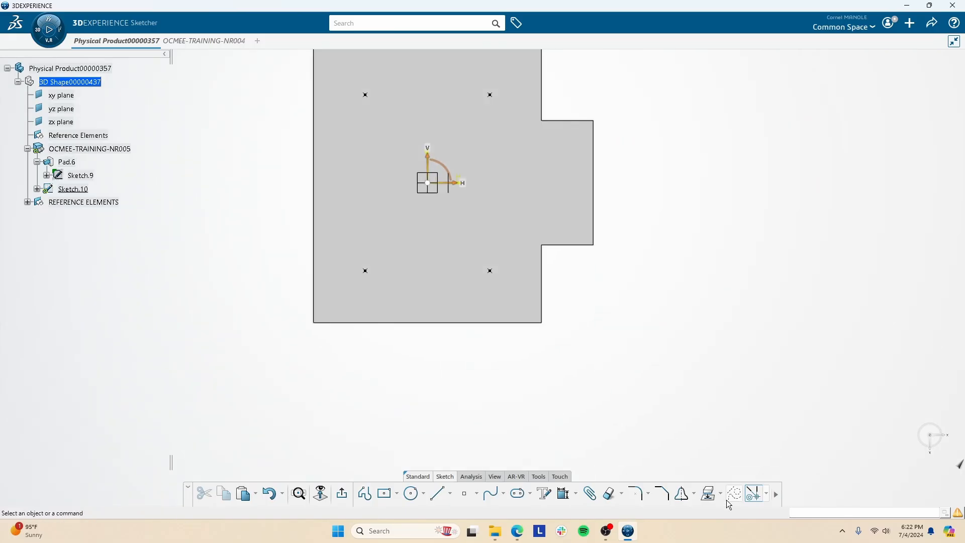
click(710, 493)
click(417, 322)
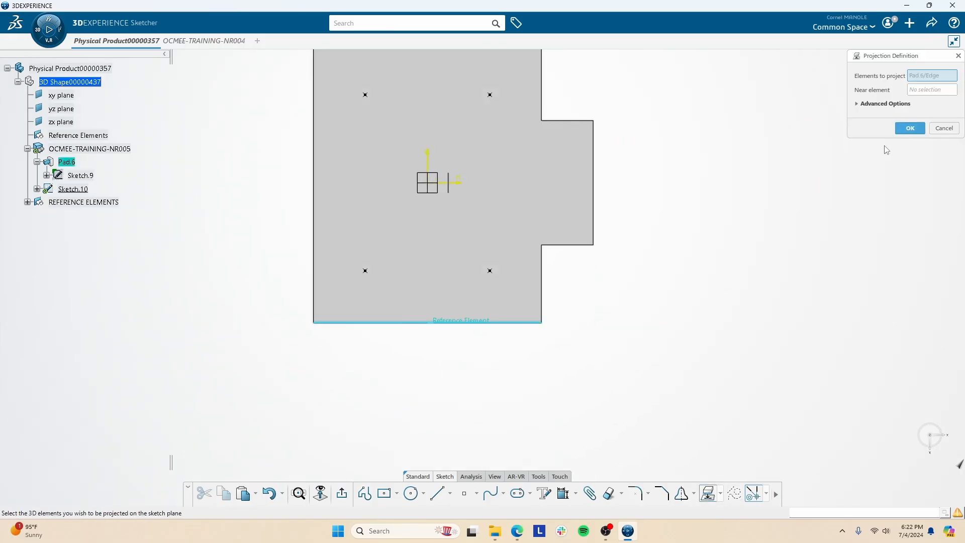
click(911, 129)
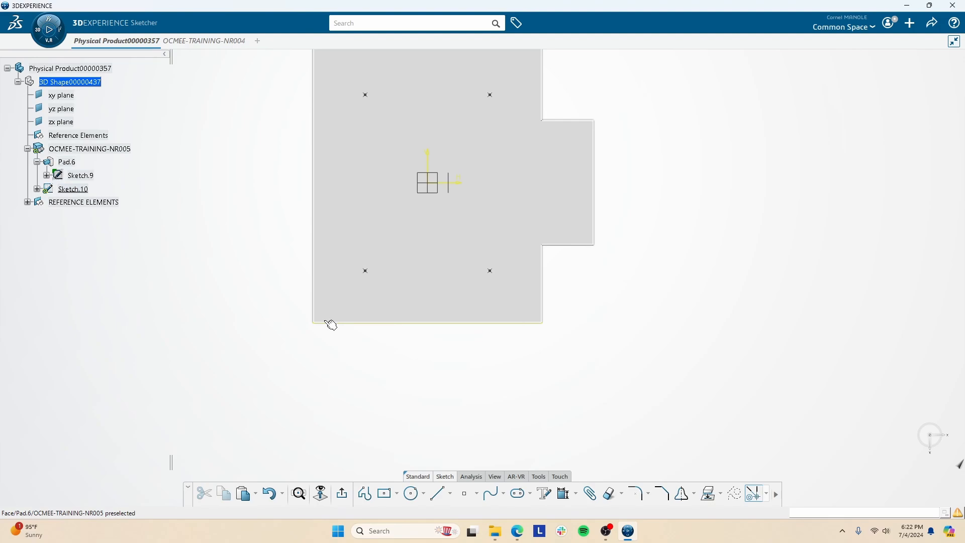
Draw a three-sided profile about 220 mm wide and 65 mm deep outward from both ends of the projected edge.
click(365, 493)
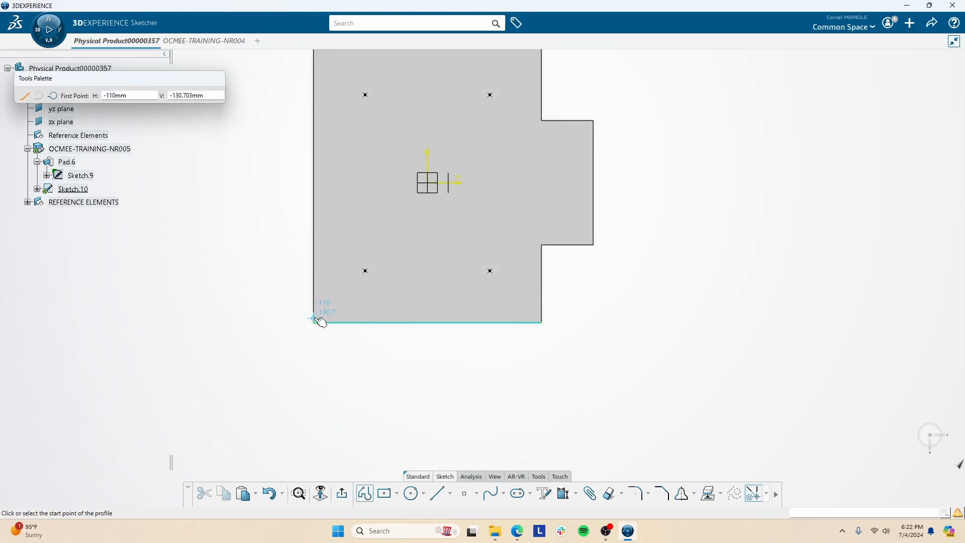
click(314, 322)
click(313, 390)
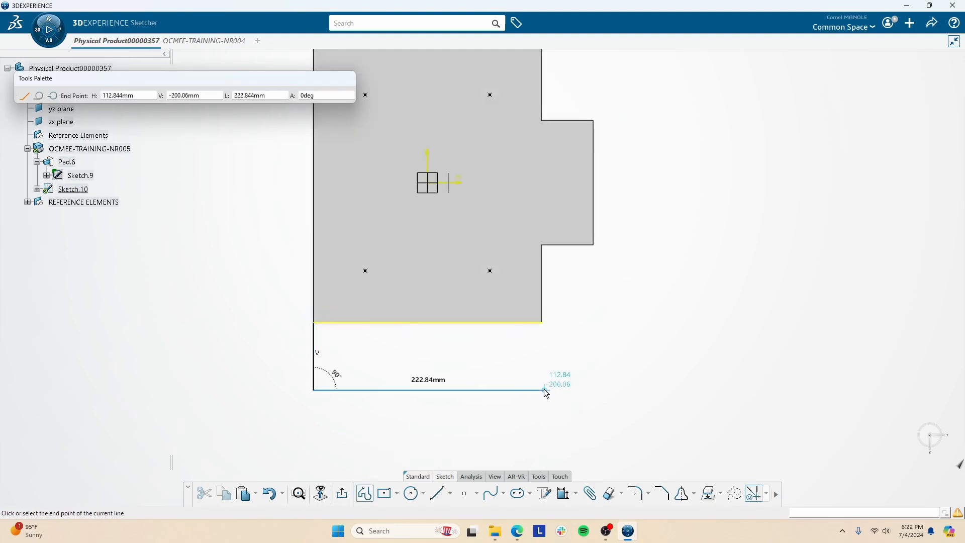
click(542, 390)
click(543, 323)
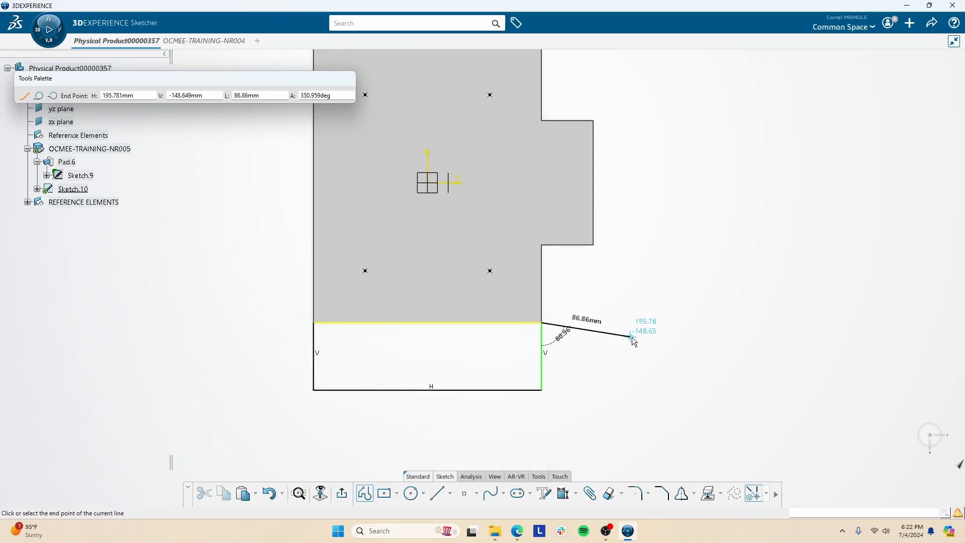
key(Escape)
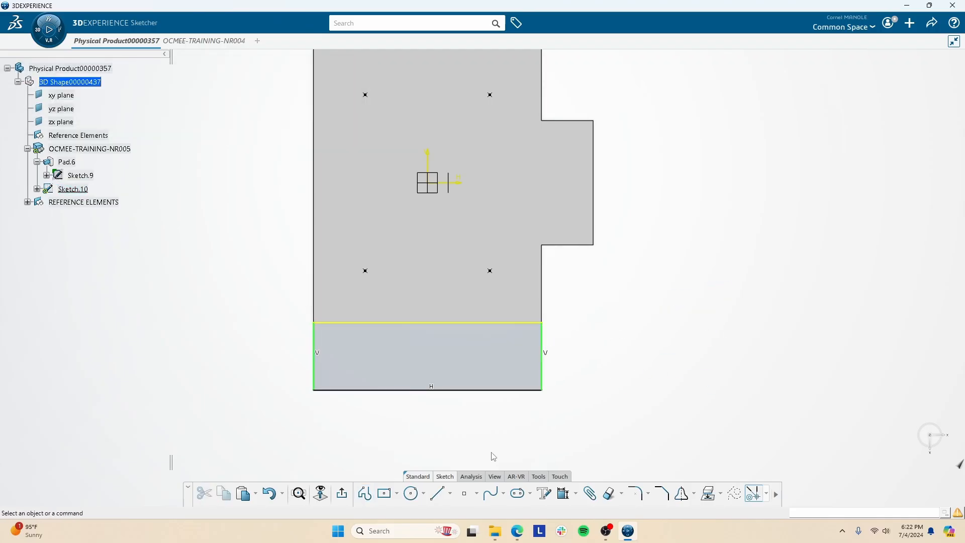
Dimension the new profile's side line at 100 mm without scaling the other sketch elements.
click(564, 493)
click(542, 352)
click(582, 357)
text(100)
key(Return)
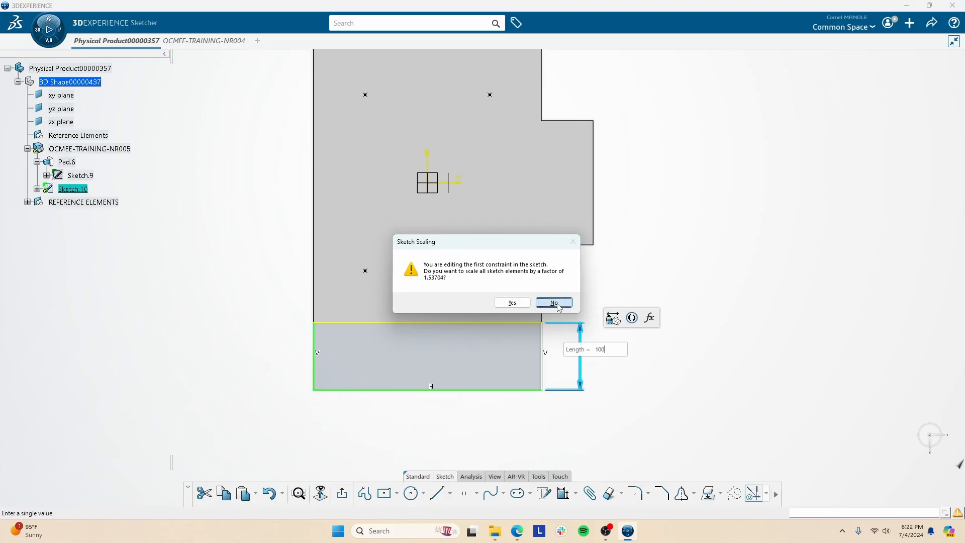
click(554, 303)
Exit the sketch and pad the rectangular profile 25 mm, checking the length against the exercise PDF.
click(342, 495)
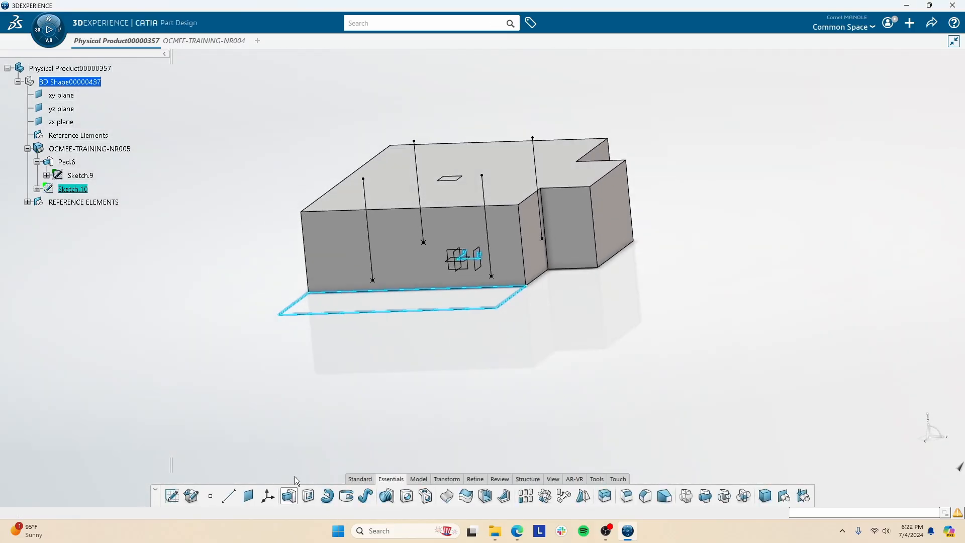
click(289, 496)
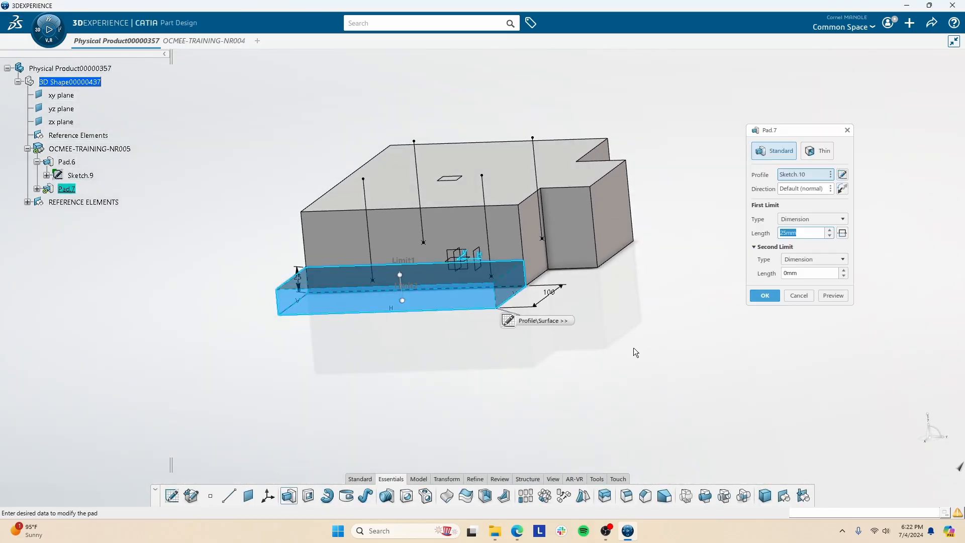
key(alt+Tab)
key(alt+Tab)
click(765, 296)
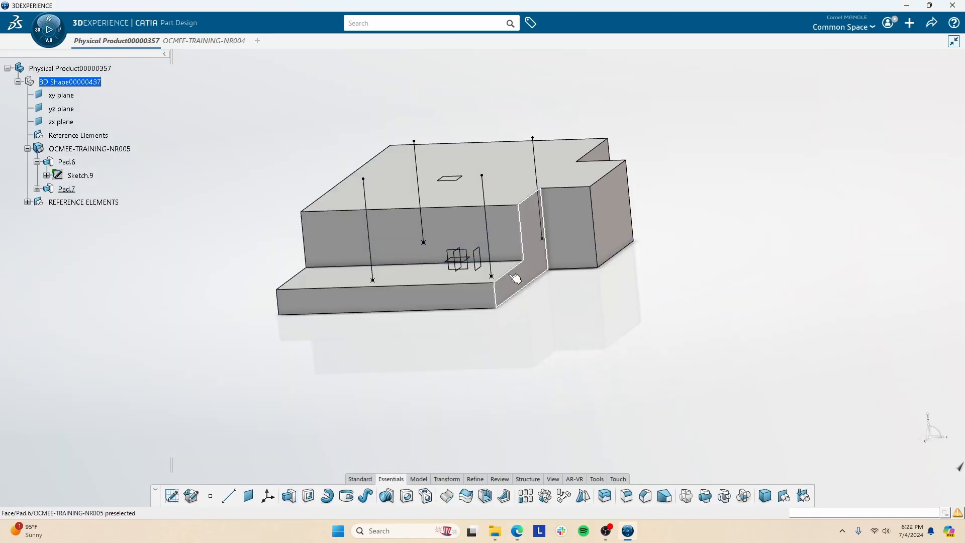
Reorder the 3D shape's children so the REFERENCE ELEMENTS set comes directly before the OCMEE-TRAINING-NR005 body.
key(alt+Tab)
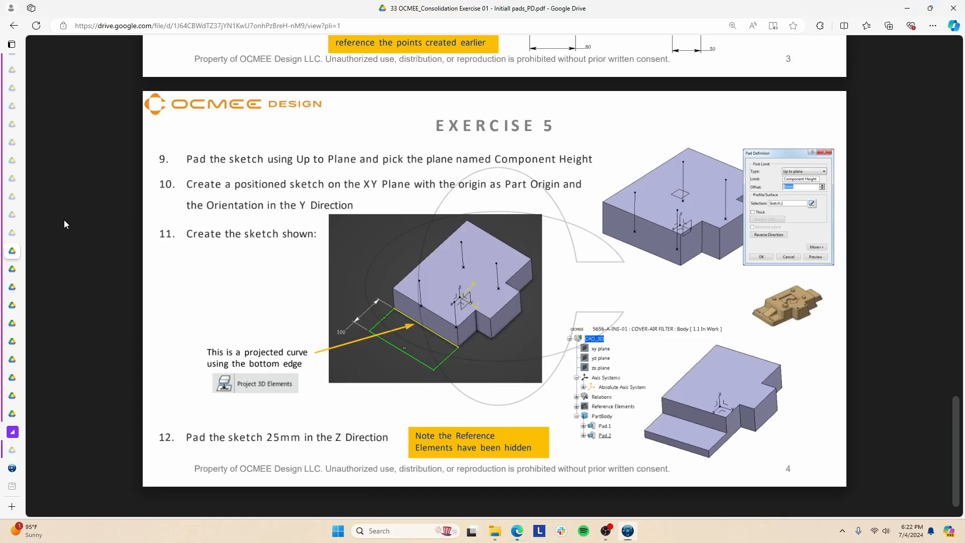
key(alt+Tab)
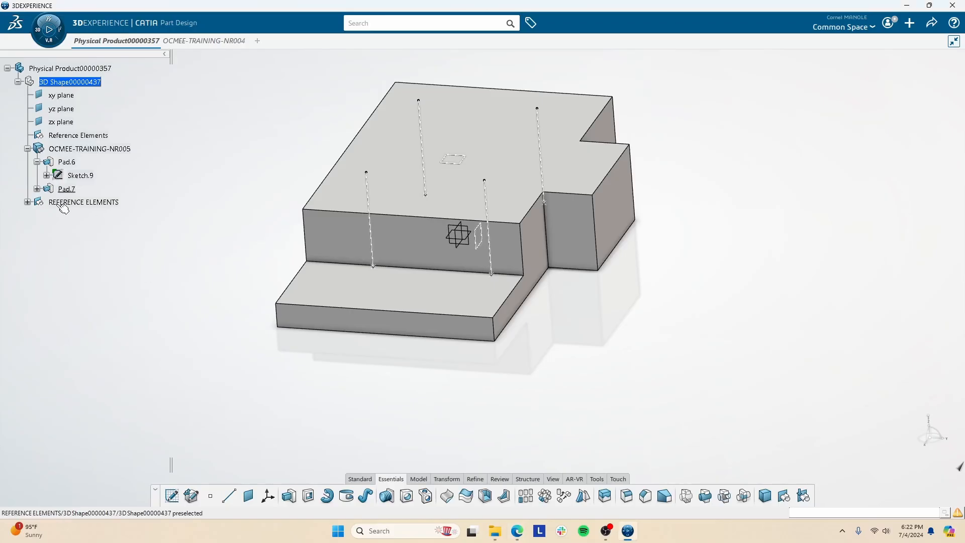
click(65, 165)
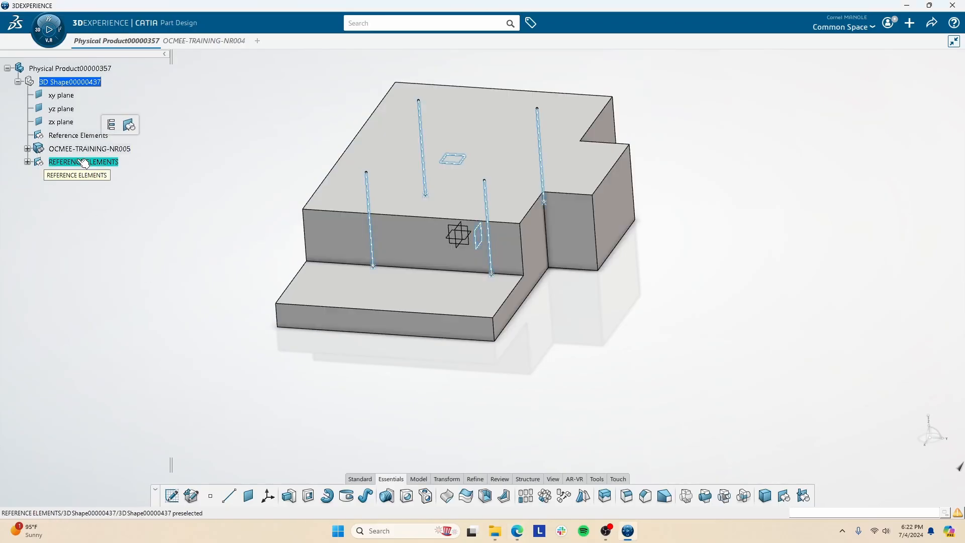
click(71, 81)
right_click(73, 80)
mouse_move(155, 346)
click(224, 345)
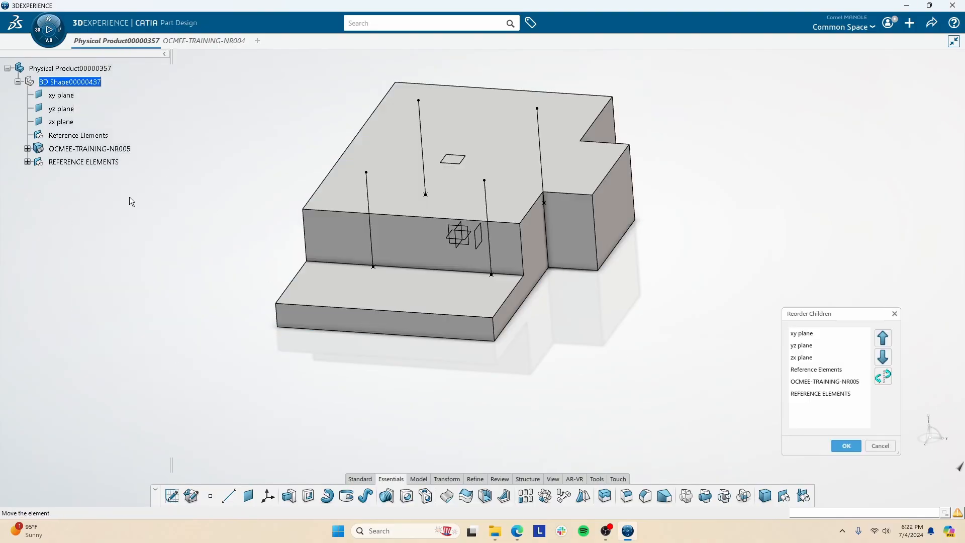
click(835, 394)
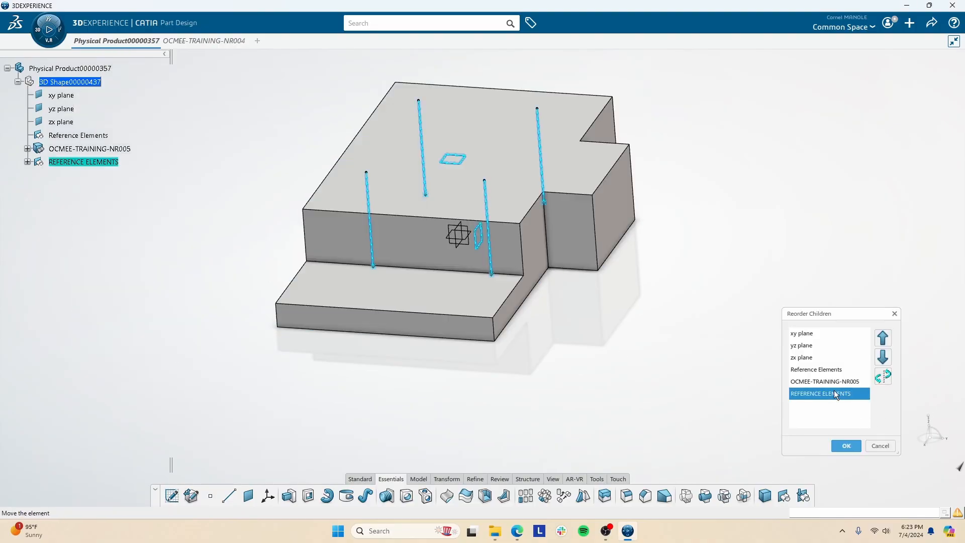
click(883, 338)
click(847, 446)
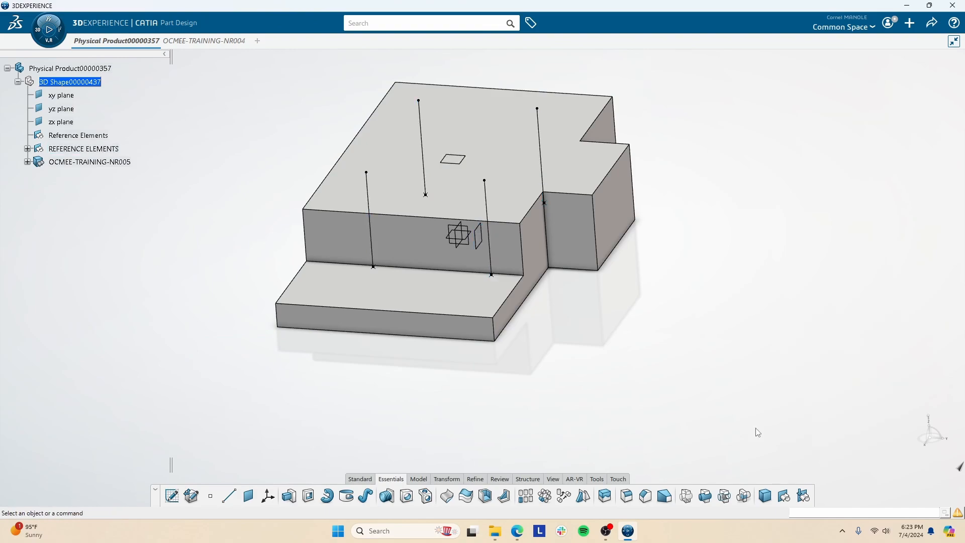
Switch to the browser, open the Consolidation Exercise 02 - Web and Pocket PDF and read steps 13 to 15.
key(alt+Tab)
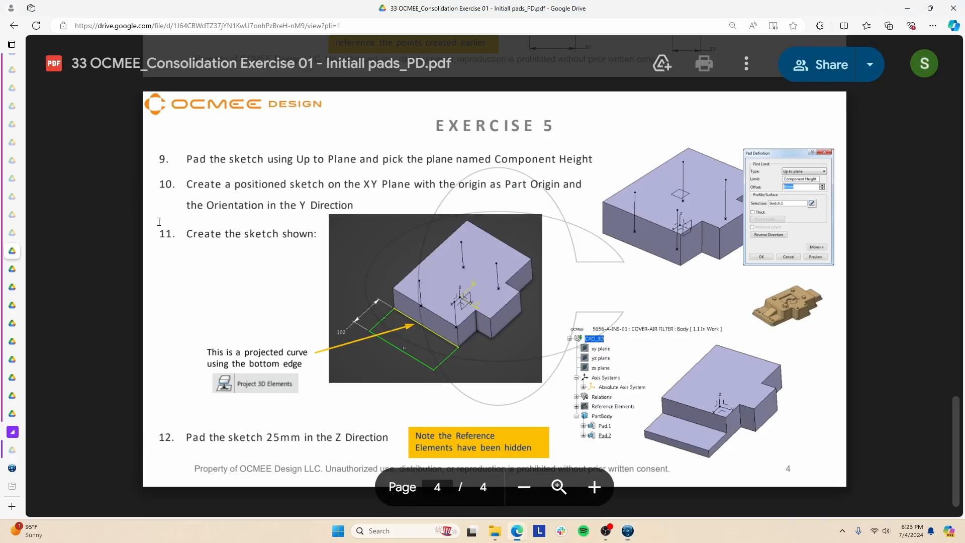
scroll(302, 276, down, 2)
click(22, 269)
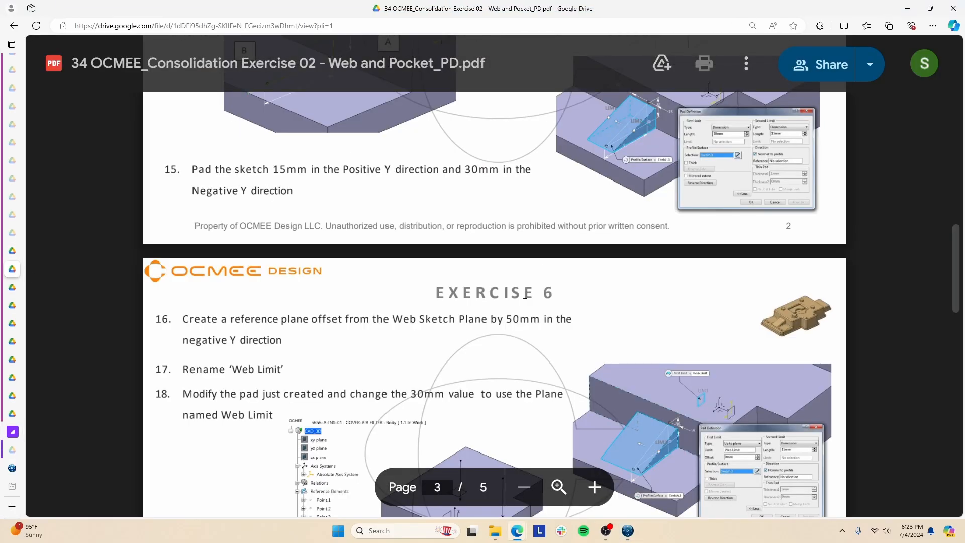
scroll(517, 295, up, 8)
scroll(517, 295, down, 4)
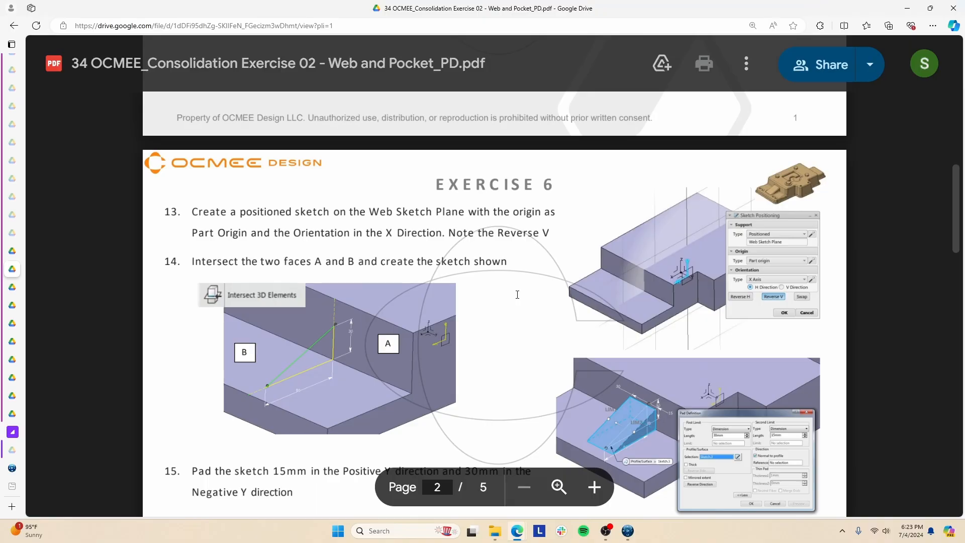
scroll(518, 295, down, 1)
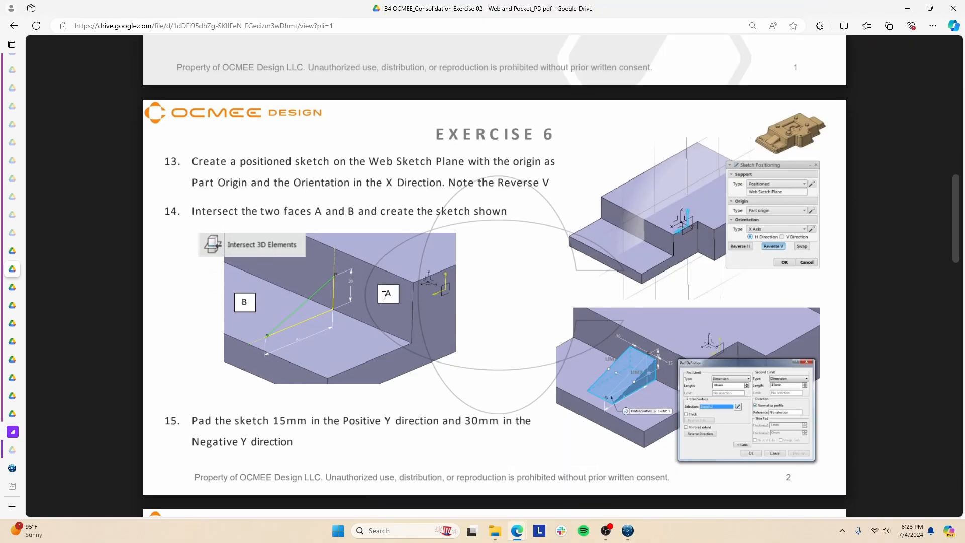
scroll(517, 294, down, 1)
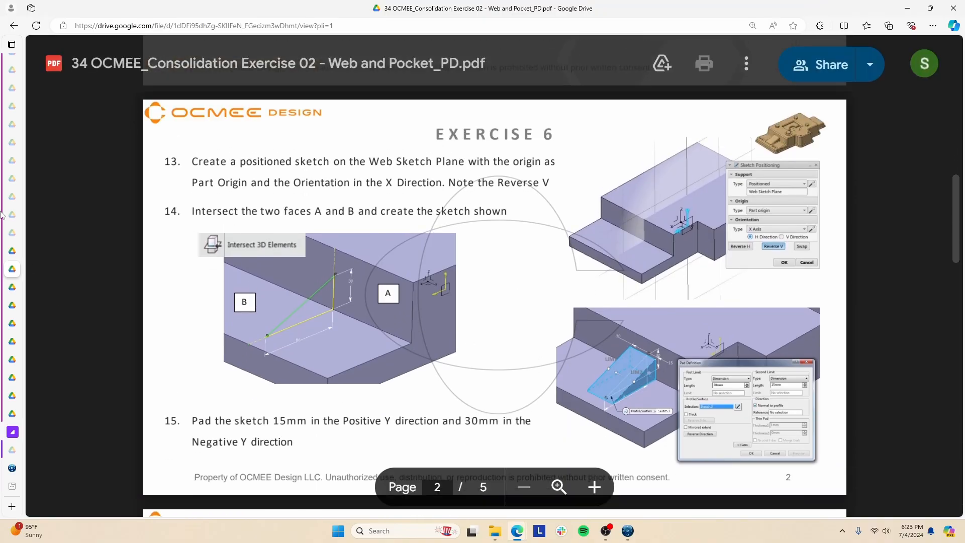
Look back at the Exercise 01 PDF's modelling steps and reread Exercise 02's instructions for the positioned sketch on the Web Sketch Plane.
click(12, 250)
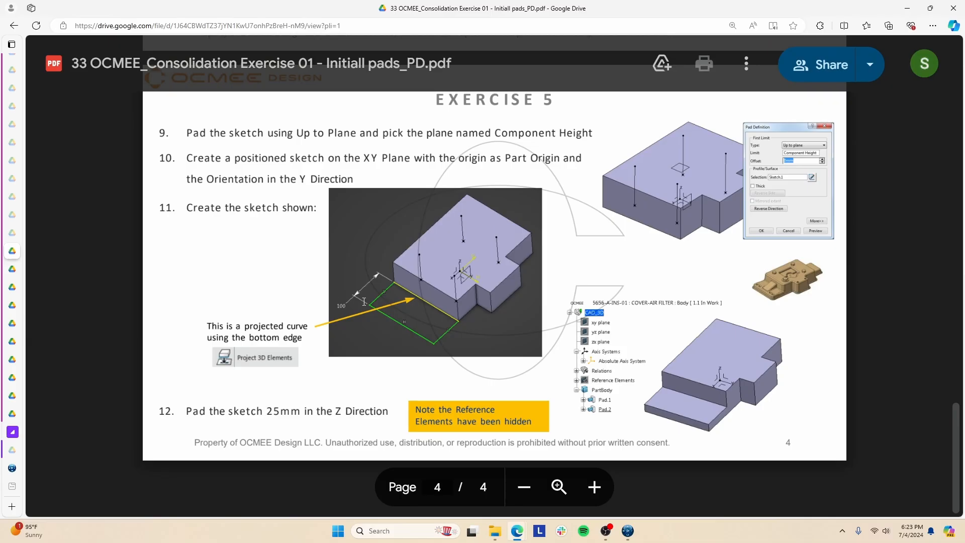
scroll(398, 287, up, 20)
scroll(398, 288, down, 5)
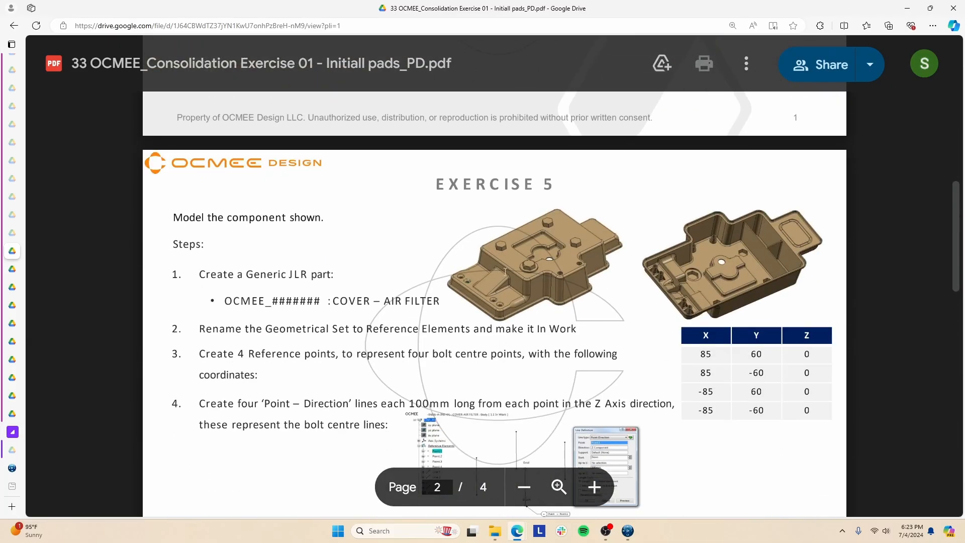
key(ctrl+Tab)
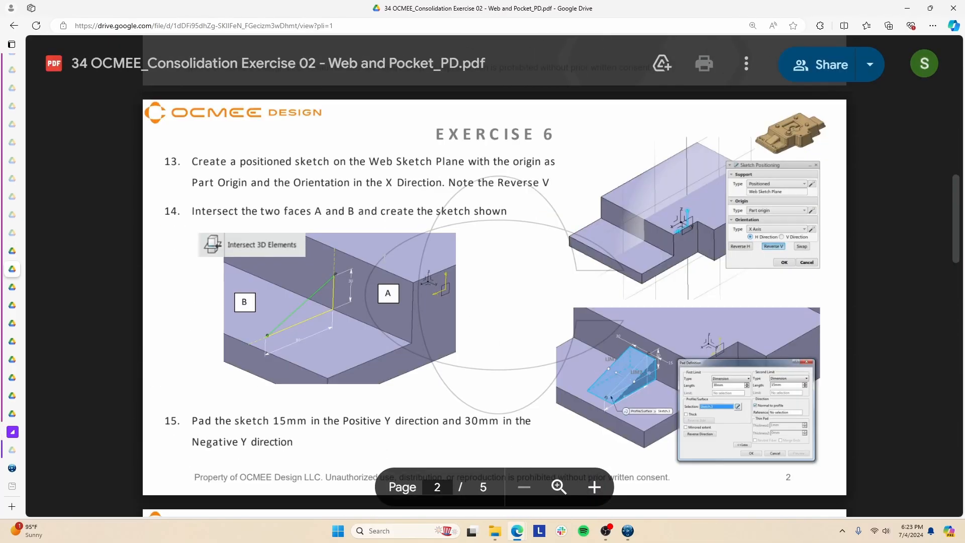
scroll(367, 316, down, 1)
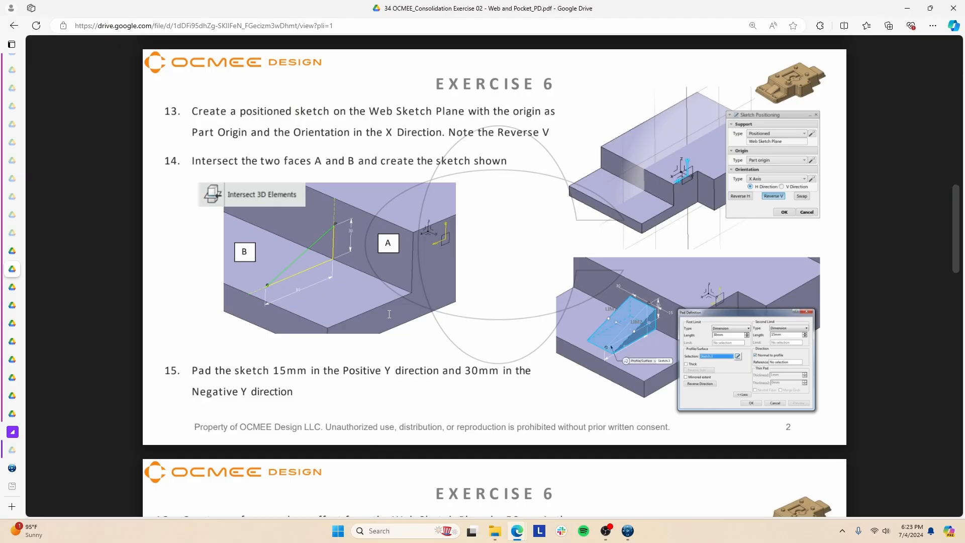
drag(369, 111, 435, 113)
click(330, 135)
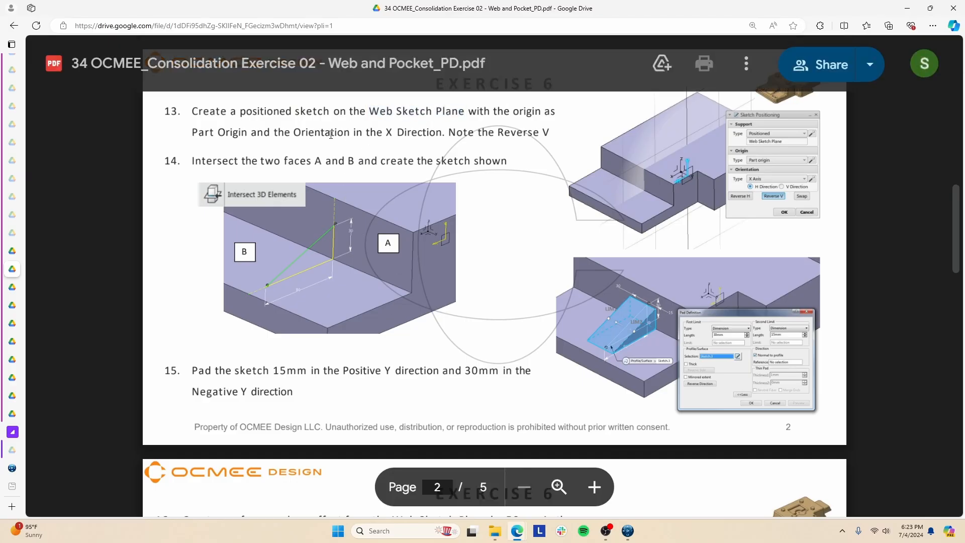
click(493, 226)
key(alt+Tab)
key(alt+Tab)
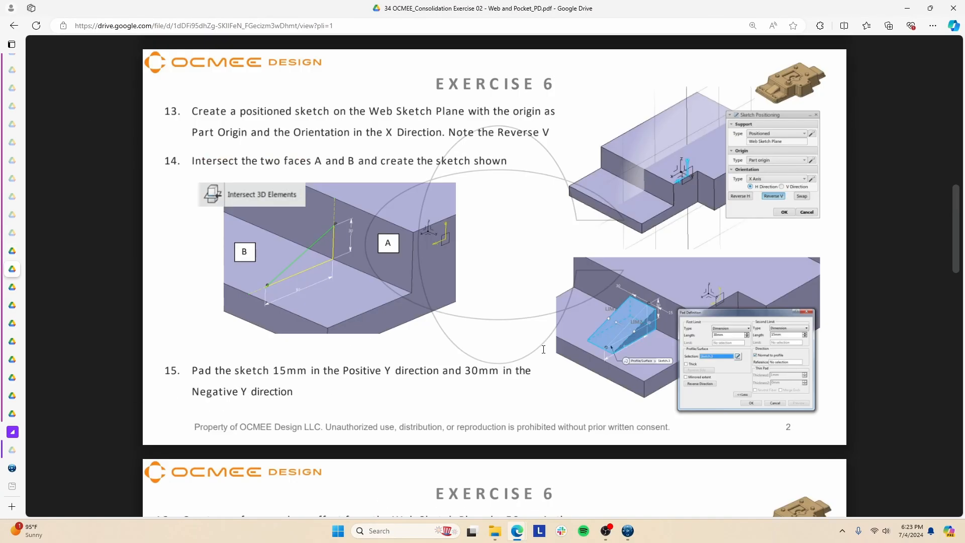
In 3DEXPERIENCE, create a positioned sketch on the Web Sketch Plane at the part origin, with H pointing toward the step pad and V upward.
click(628, 531)
middle_drag(458, 277, 475, 318)
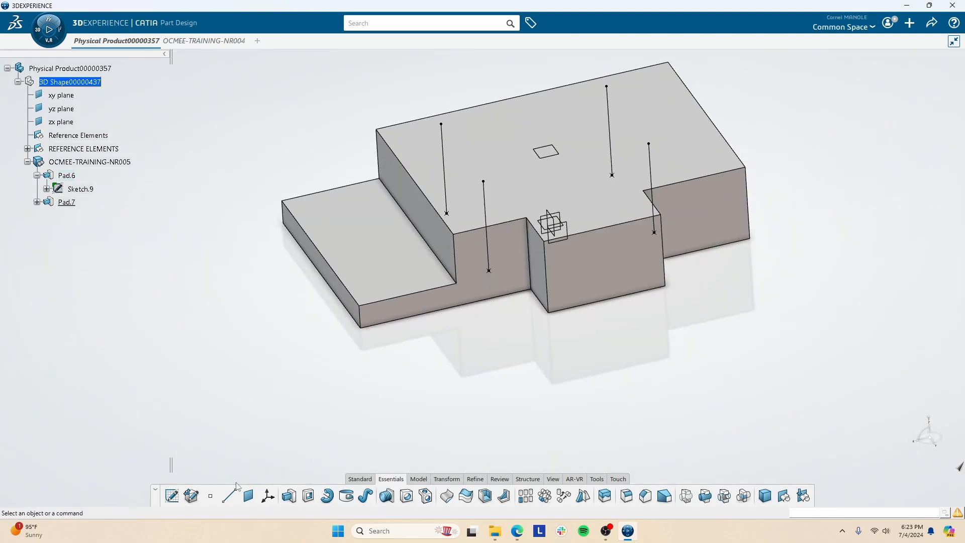
click(171, 497)
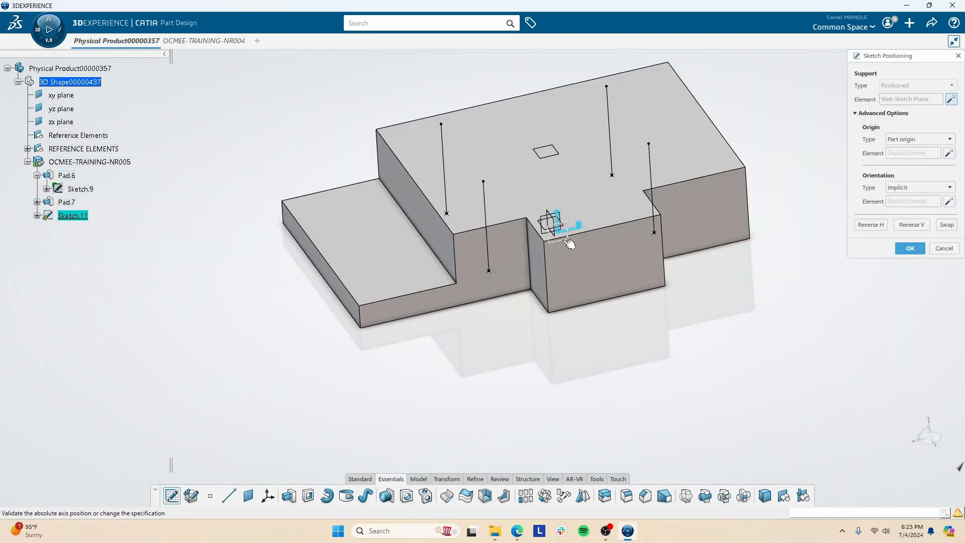
click(564, 240)
key(alt+Tab)
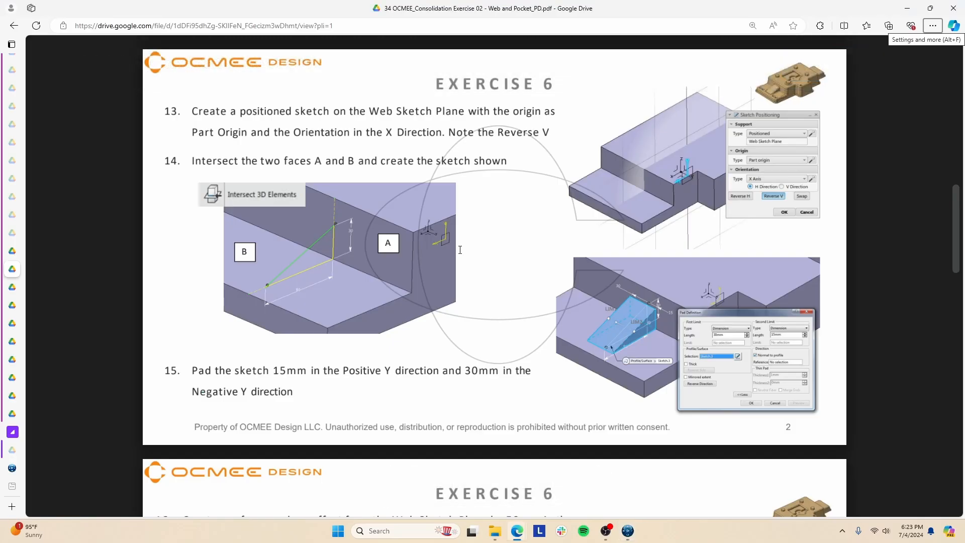
key(alt+Tab)
click(609, 273)
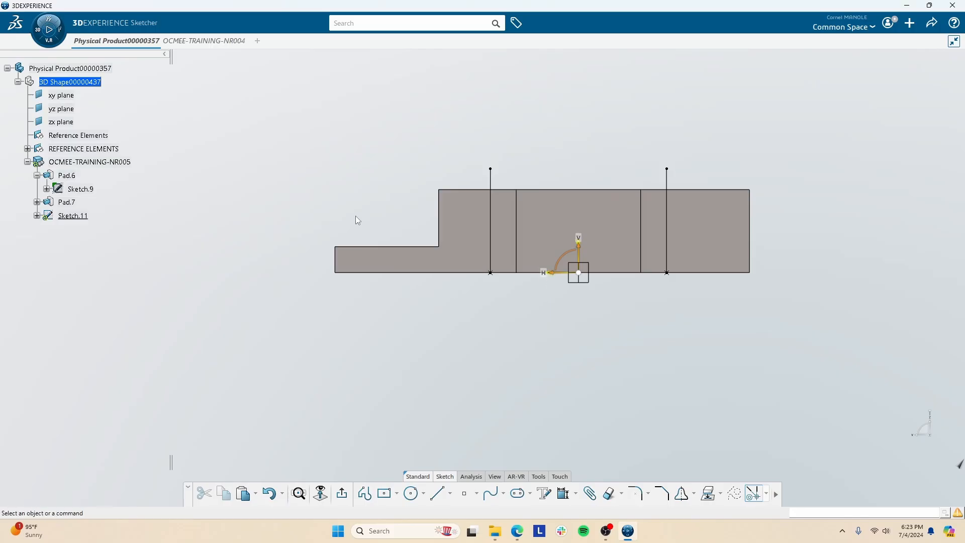
Intersect the step pad's upper face and the adjoining vertical face of the main block with the sketch plane.
key(alt+Tab)
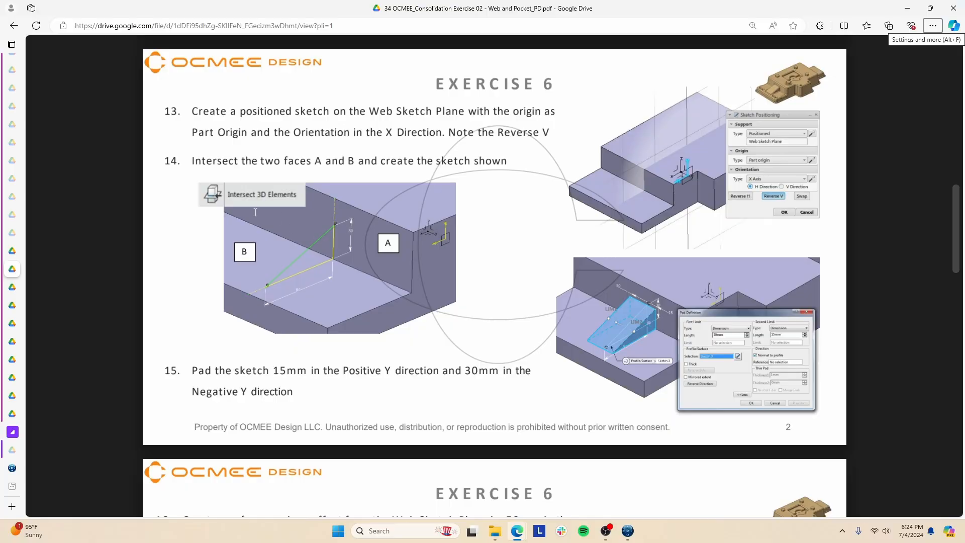
key(alt+Tab)
middle_drag(548, 287, 575, 308)
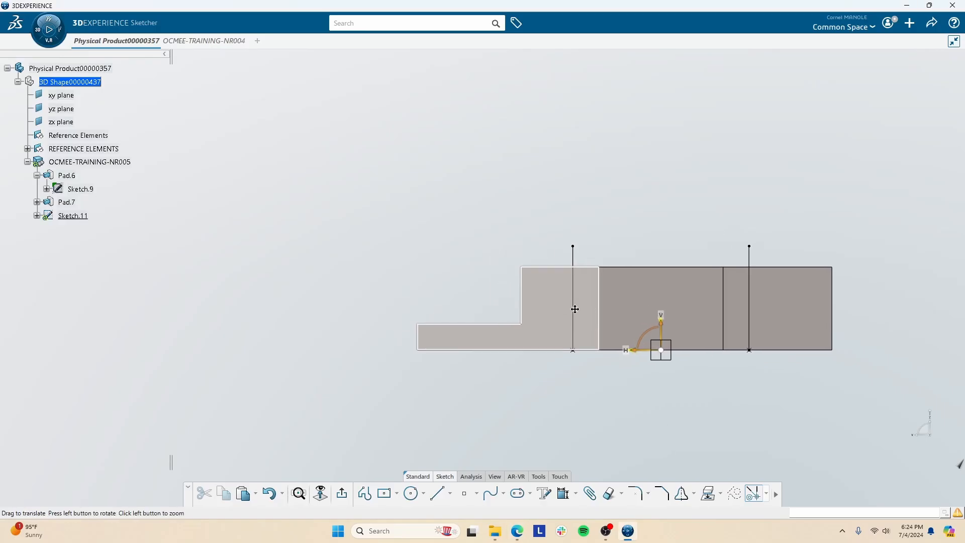
click(722, 493)
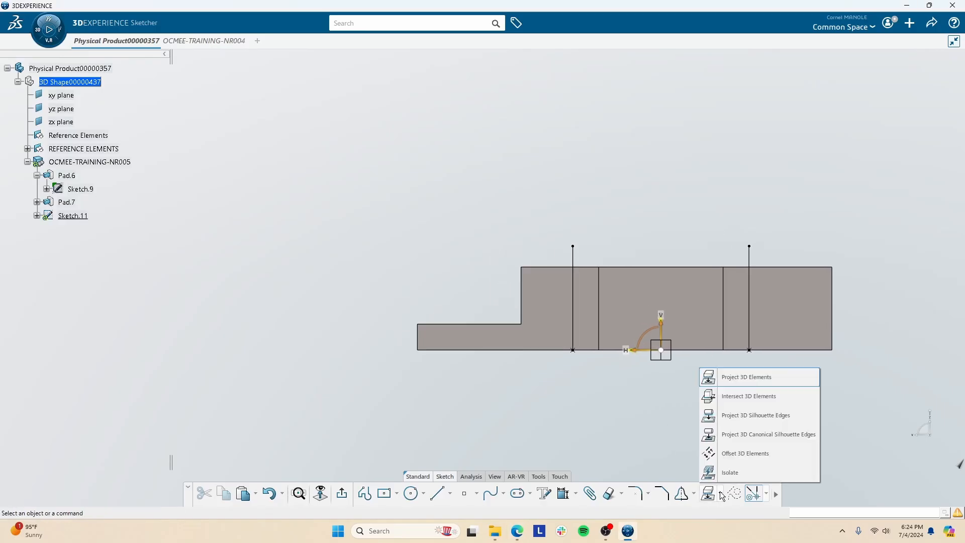
click(740, 396)
middle_drag(568, 337, 624, 380)
click(511, 285)
click(487, 320)
click(907, 130)
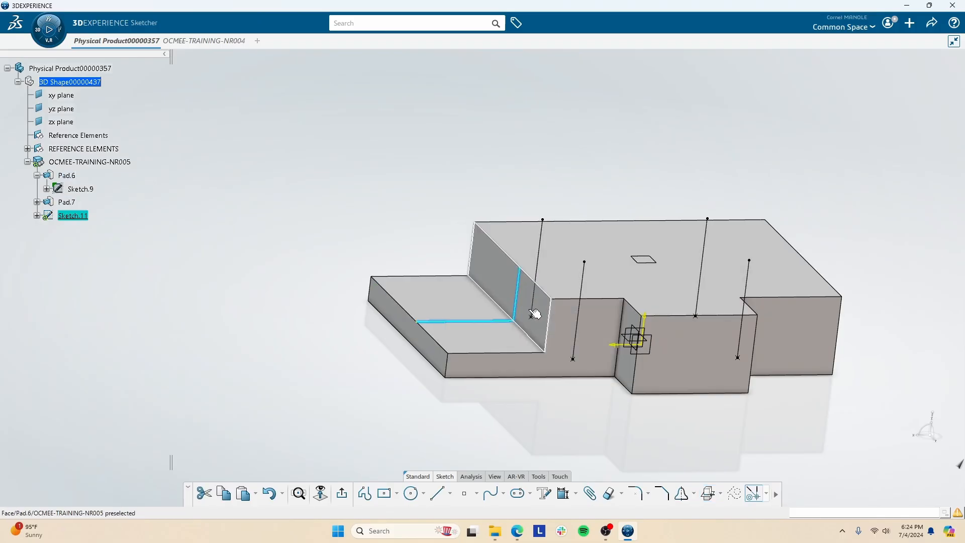
middle_drag(546, 296, 547, 313)
click(244, 302)
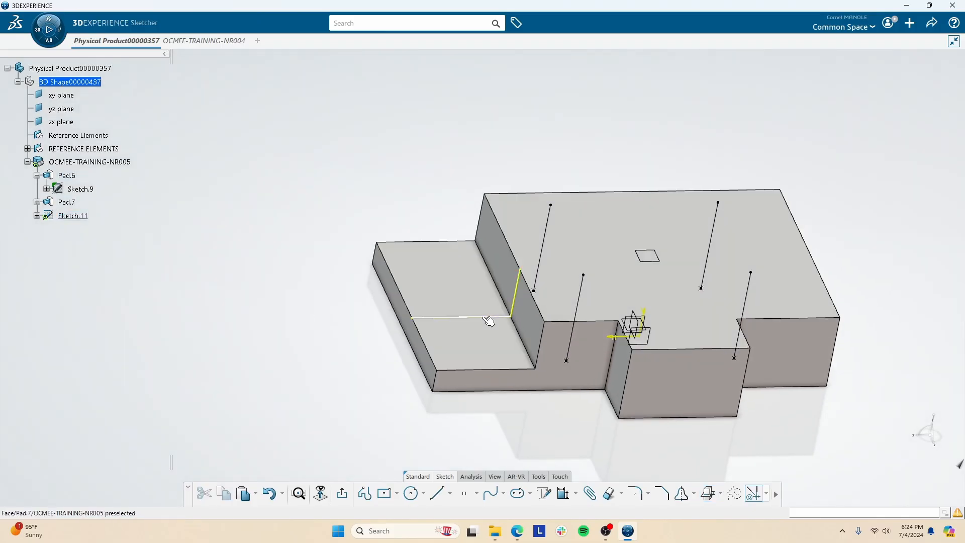
Draw a sloping line from the vertical intersection line, below its upper end, down to the horizontal one near the step's outer end.
key(alt+Tab)
key(alt+Tab)
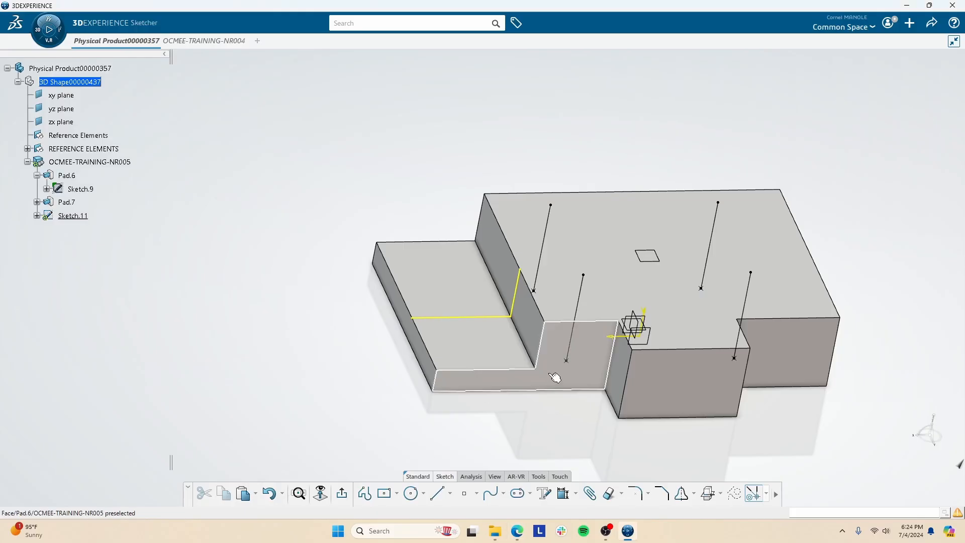
click(321, 494)
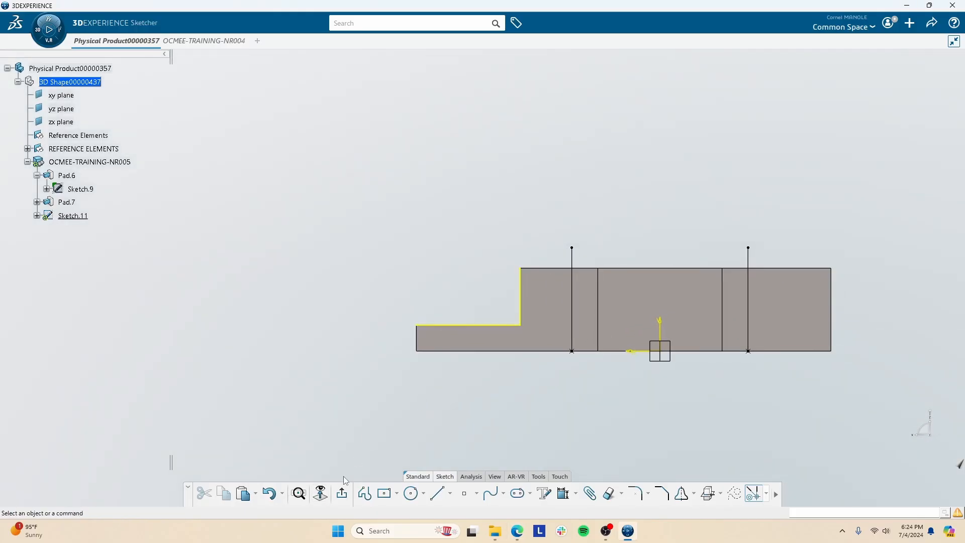
mouse_move(524, 339)
middle_down()
mouse_move(526, 355)
mouse_move(476, 335)
middle_up()
click(437, 497)
click(536, 322)
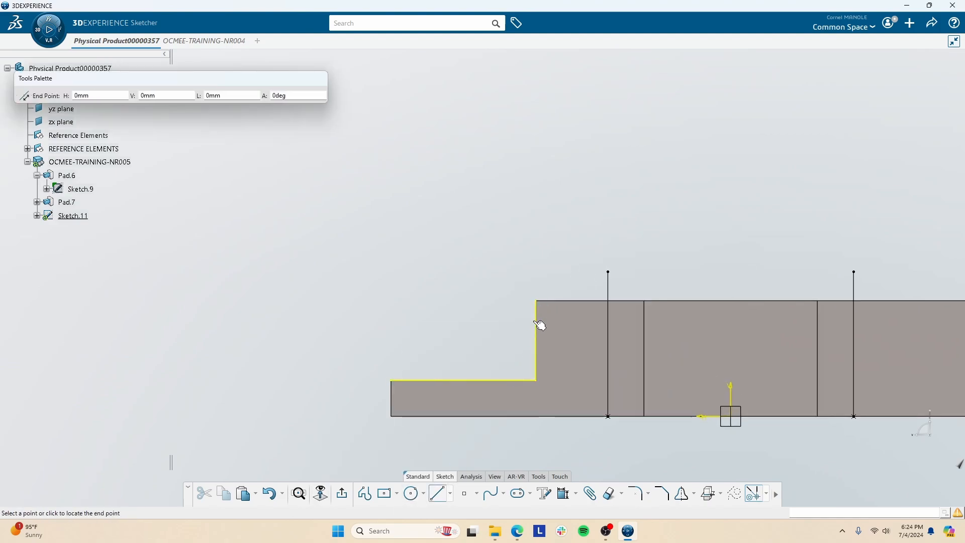
click(421, 377)
Trim off both intersection lines beyond the sloping line to leave a closed triangular web profile.
click(612, 493)
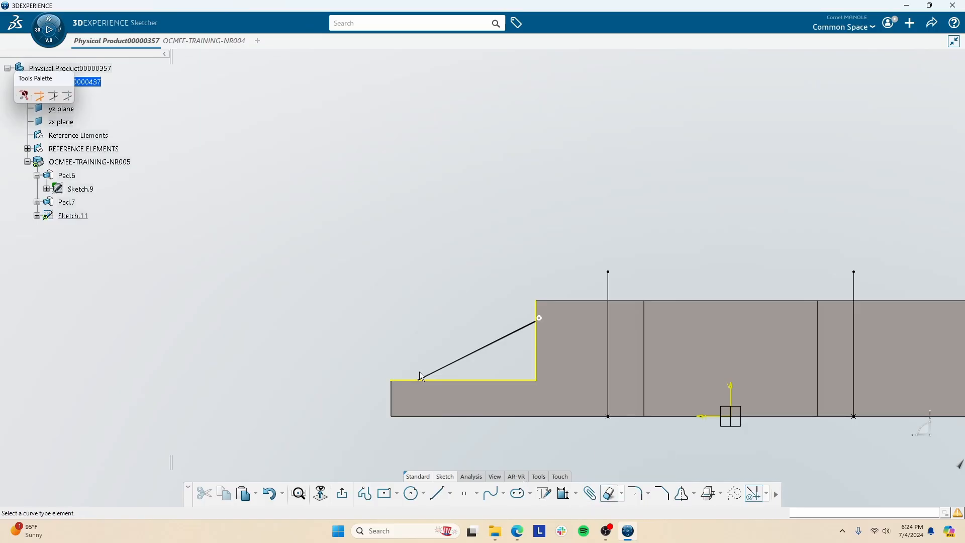
click(408, 381)
click(610, 496)
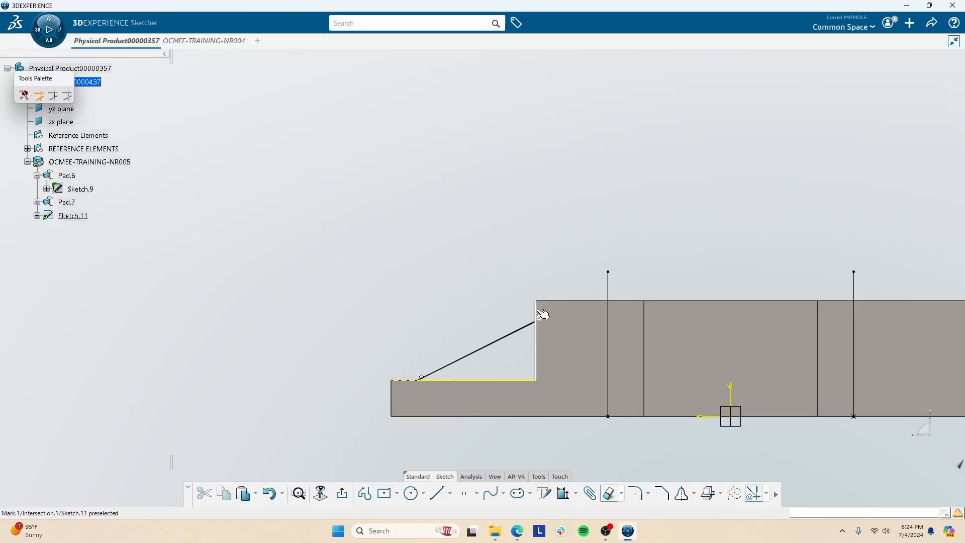
click(537, 310)
Dimension the triangle's vertical side at 30 mm, checking the sketch in the exercise PDF.
click(563, 493)
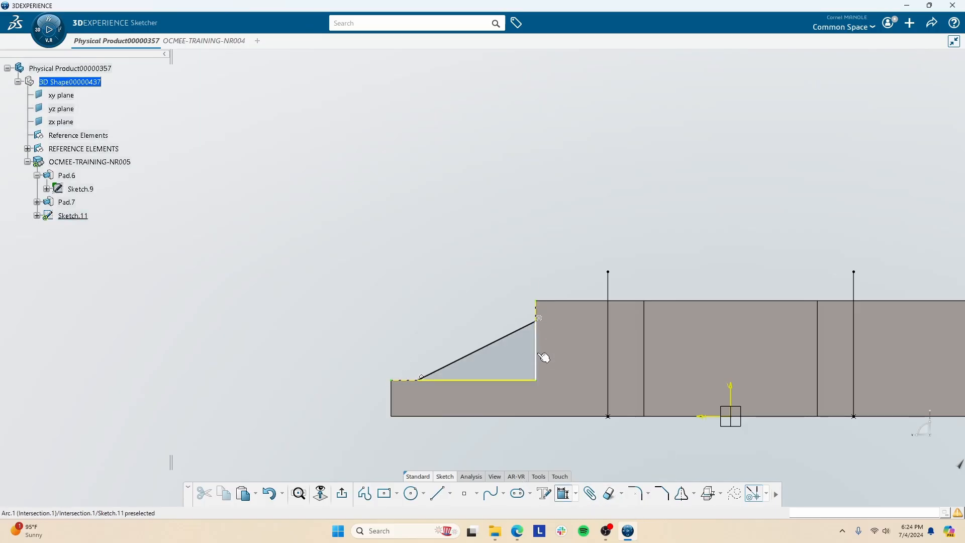
click(540, 321)
click(537, 381)
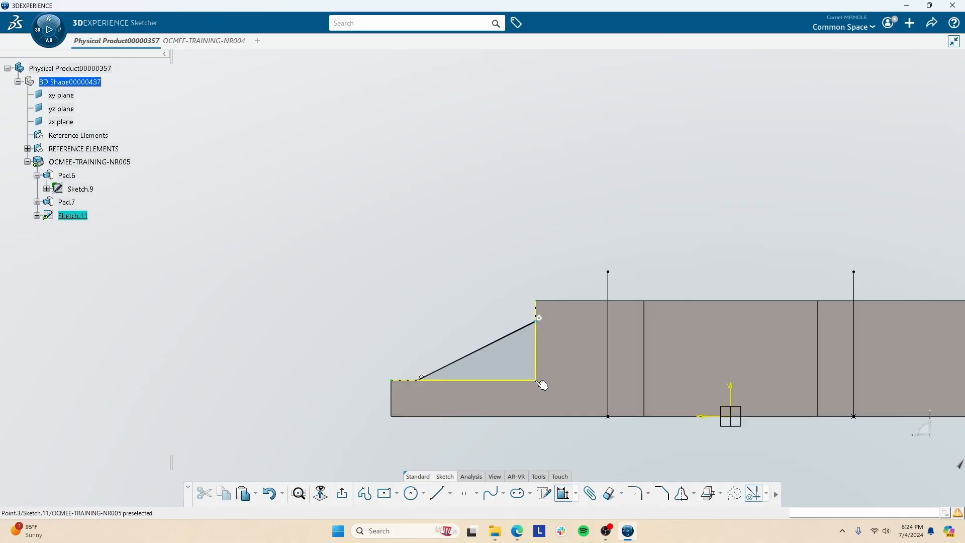
click(557, 348)
key(alt+Tab)
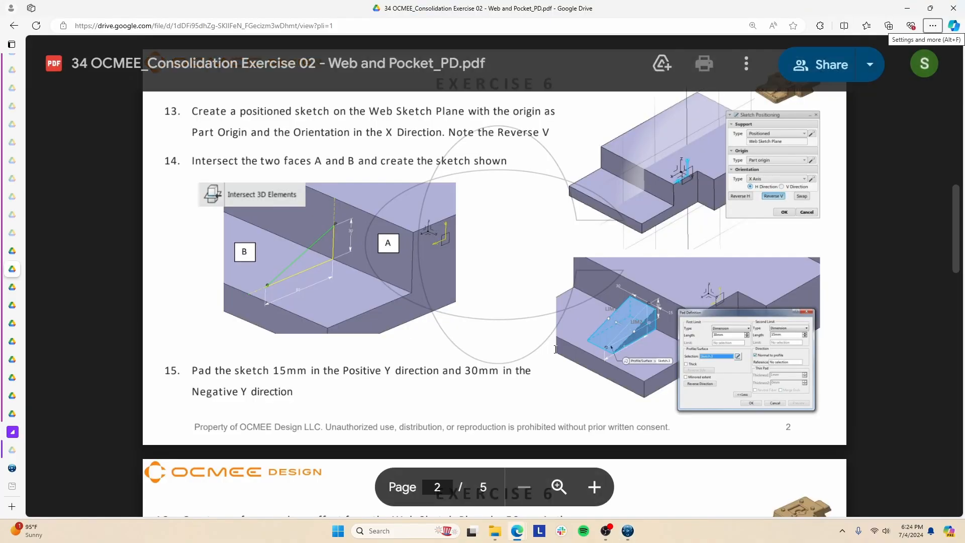
key(alt+Tab)
text(30)
key(Return)
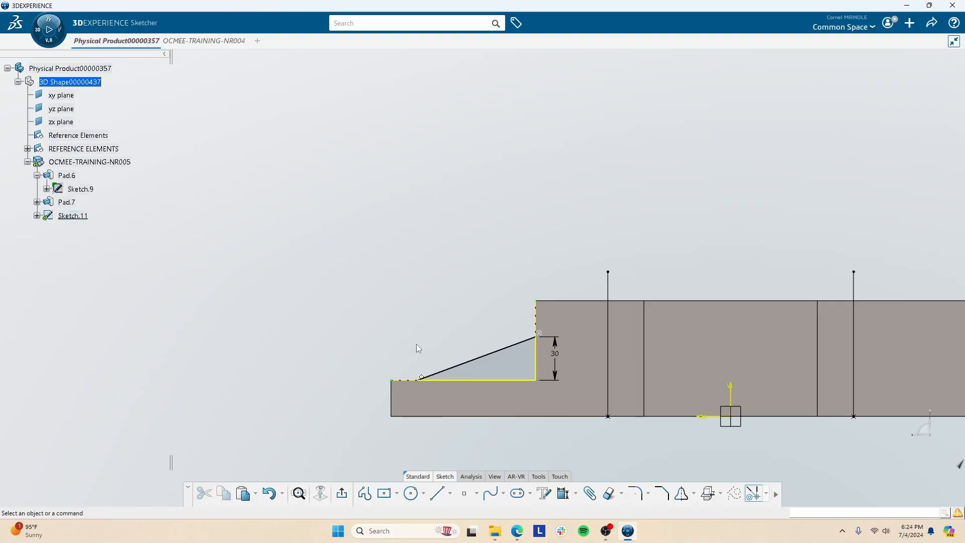
Dimension the triangle's horizontal base at 80 mm between its outer corner and the corner against the main block.
click(421, 382)
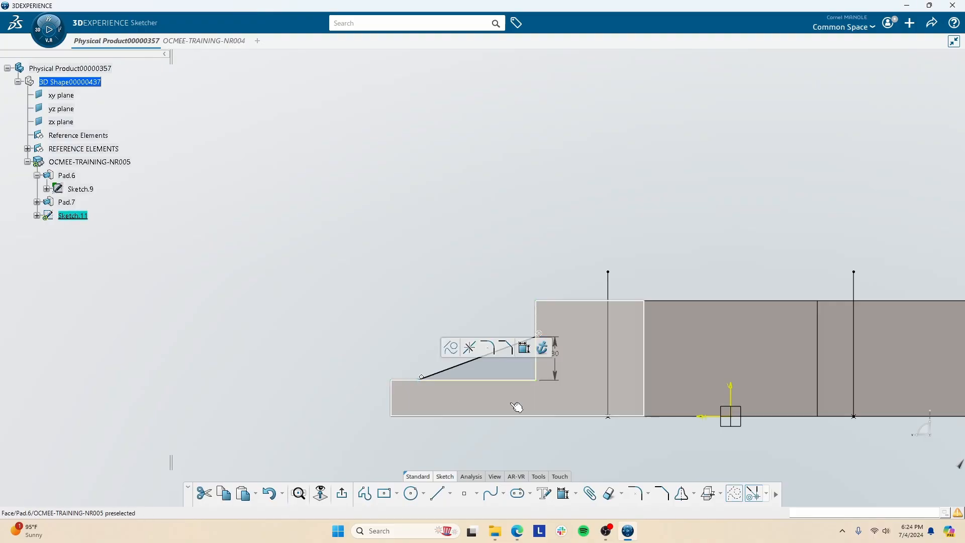
ctrl+click(538, 381)
click(628, 347)
click(471, 406)
text(80)
key(Return)
Close the web sketch and pad it 15 mm for the first limit and 30 mm for the second, following the exercise PDF.
key(alt+Tab)
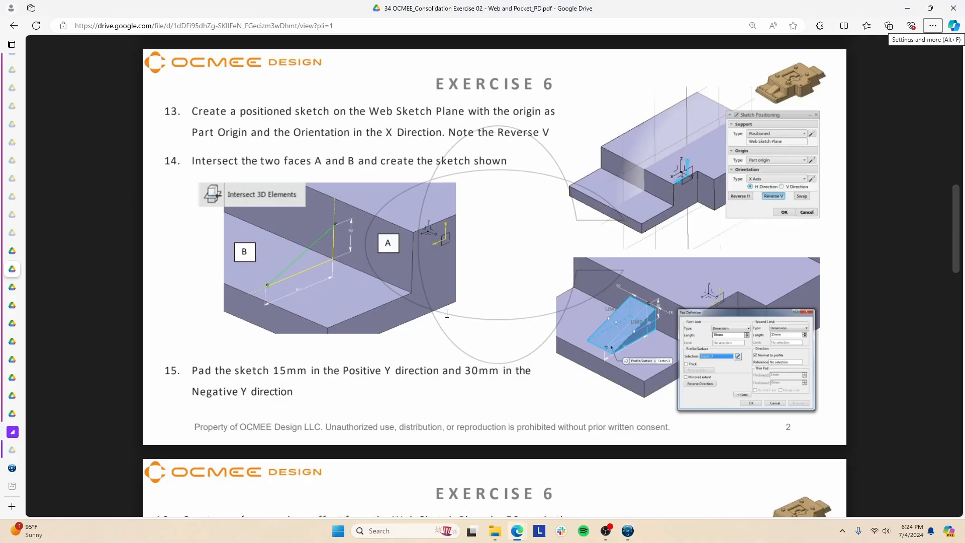
scroll(423, 356, down, 1)
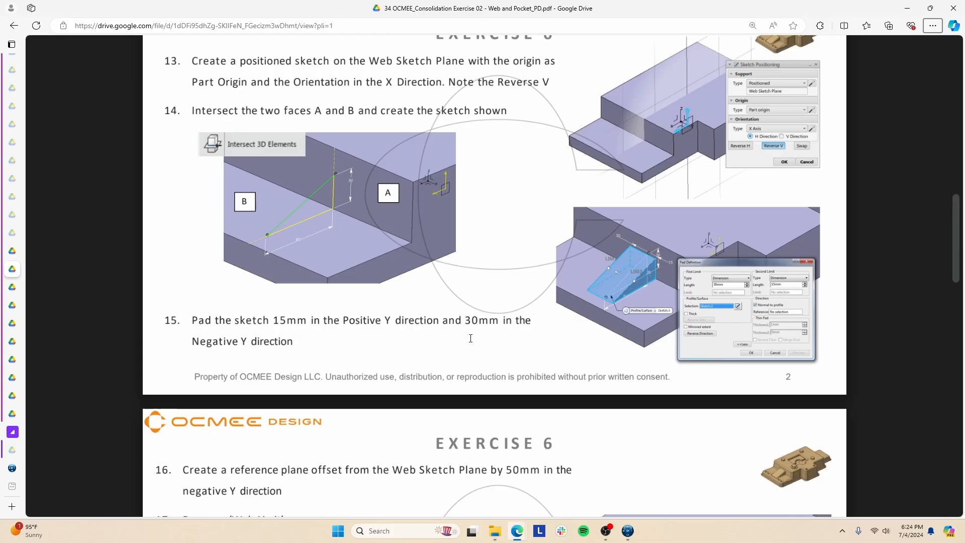
key(alt+Tab)
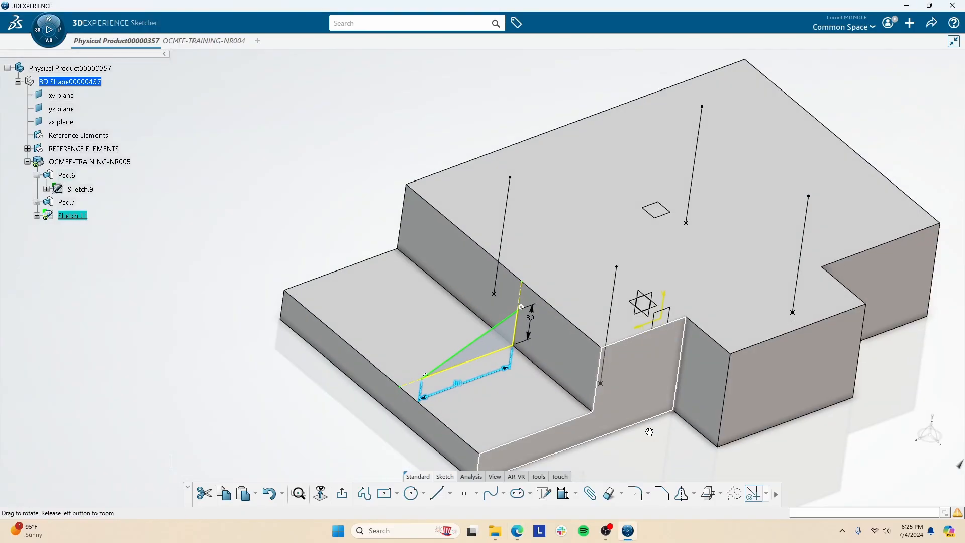
click(342, 494)
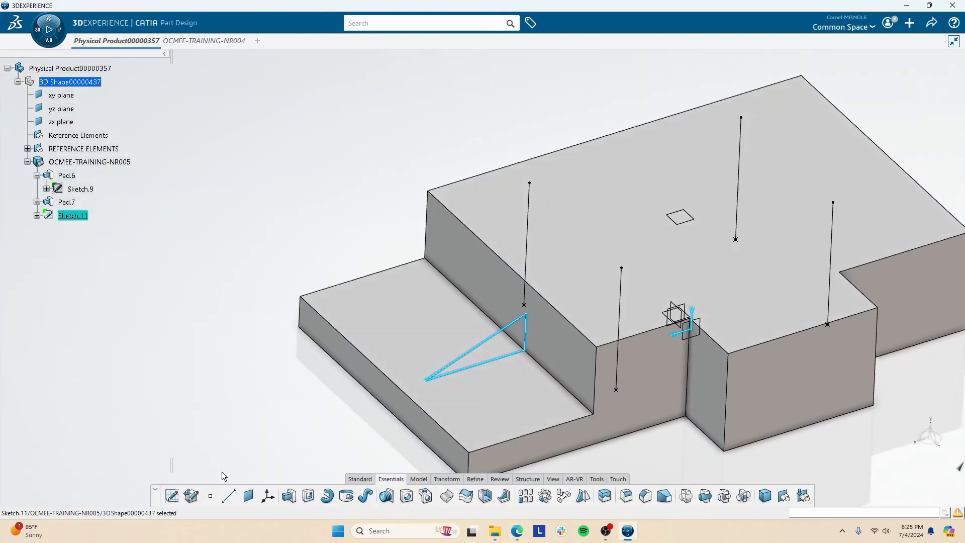
click(289, 497)
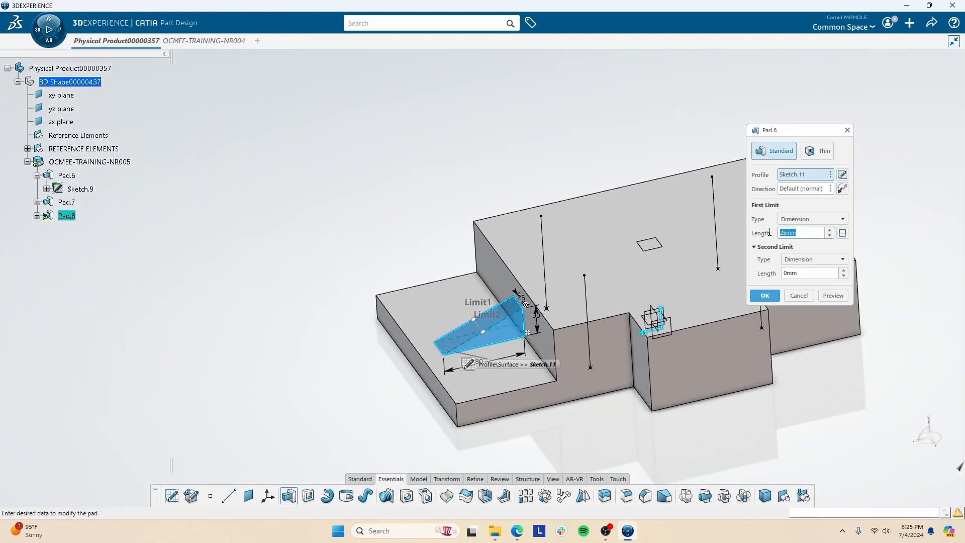
key(Tab)
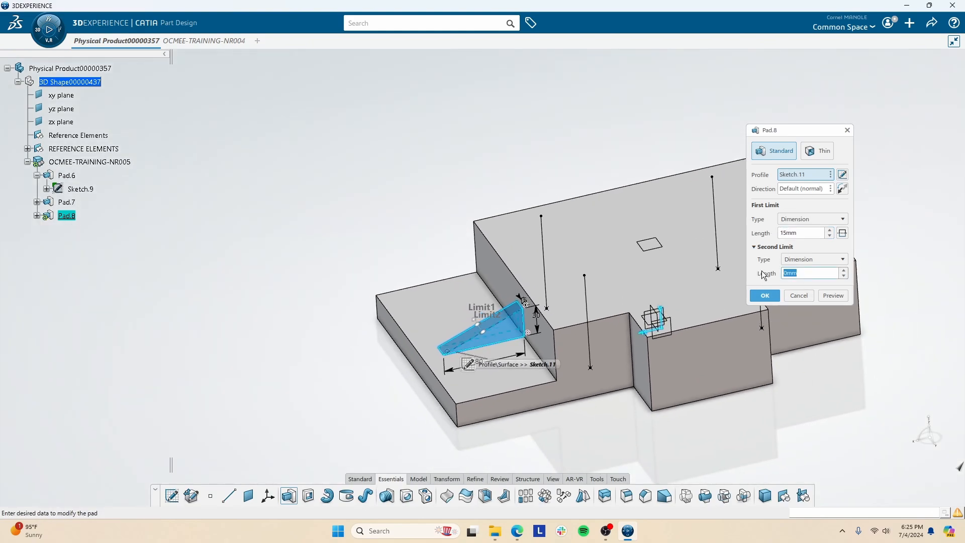
text(3)
click(765, 295)
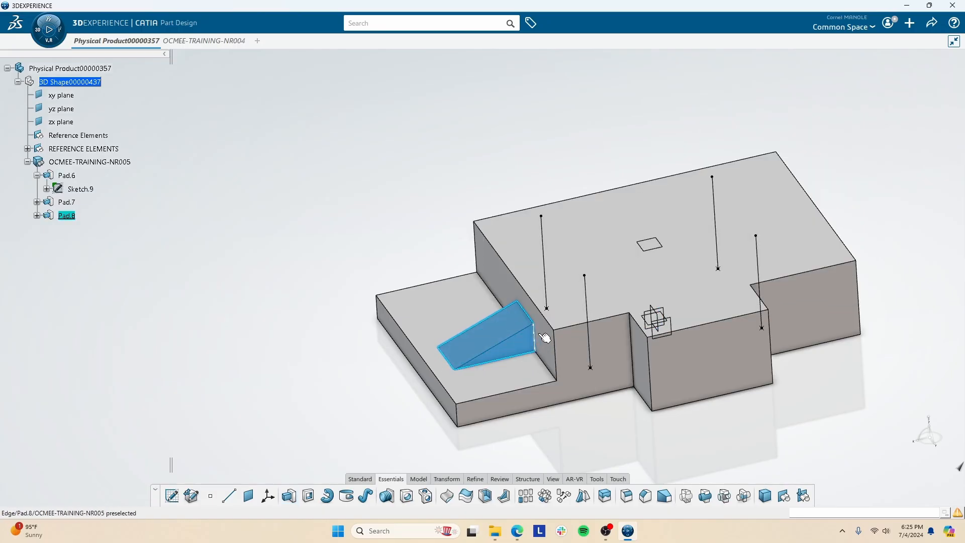
Reverse the web pad's direction, checking it against the Y directions given in the exercise PDF.
double_click(64, 216)
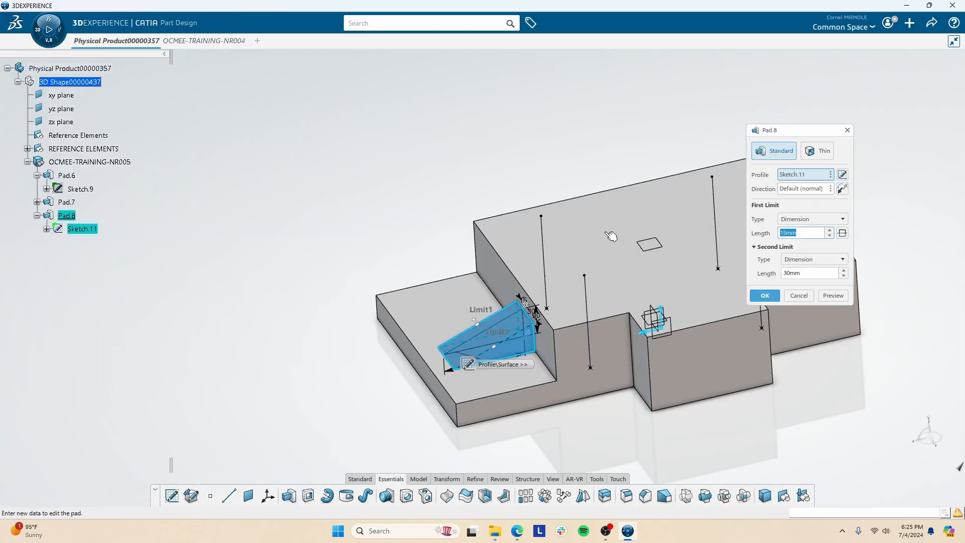
middle_drag(576, 338, 697, 296)
click(842, 191)
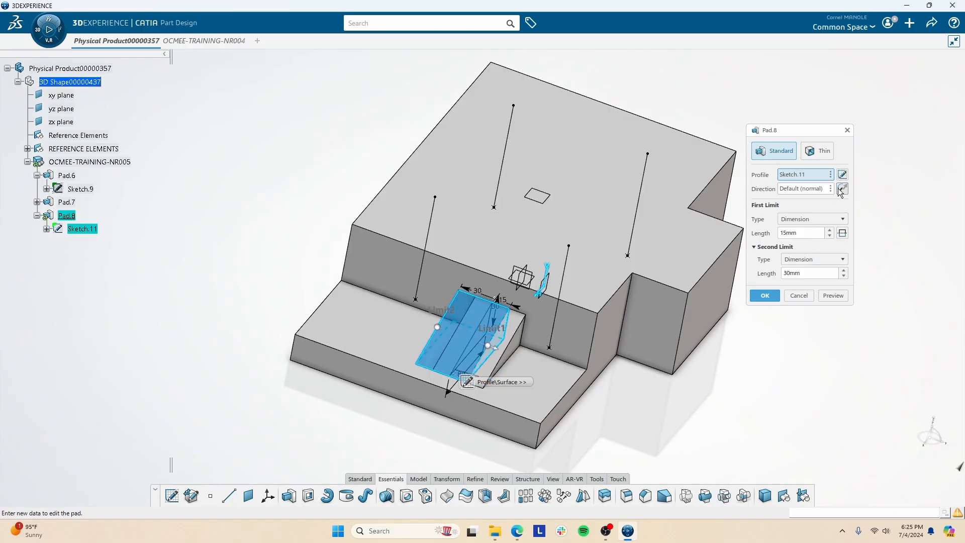
middle_drag(528, 317, 514, 270)
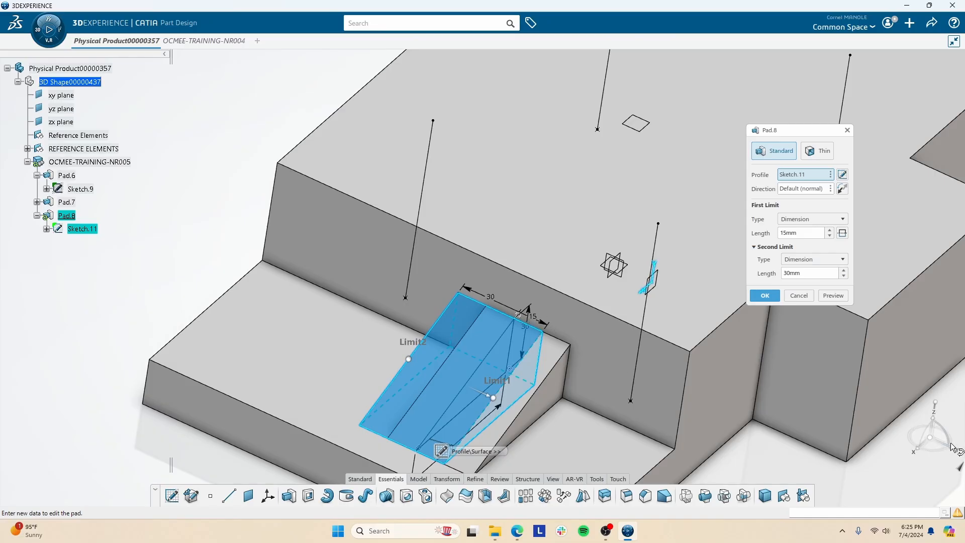
key(alt+Tab)
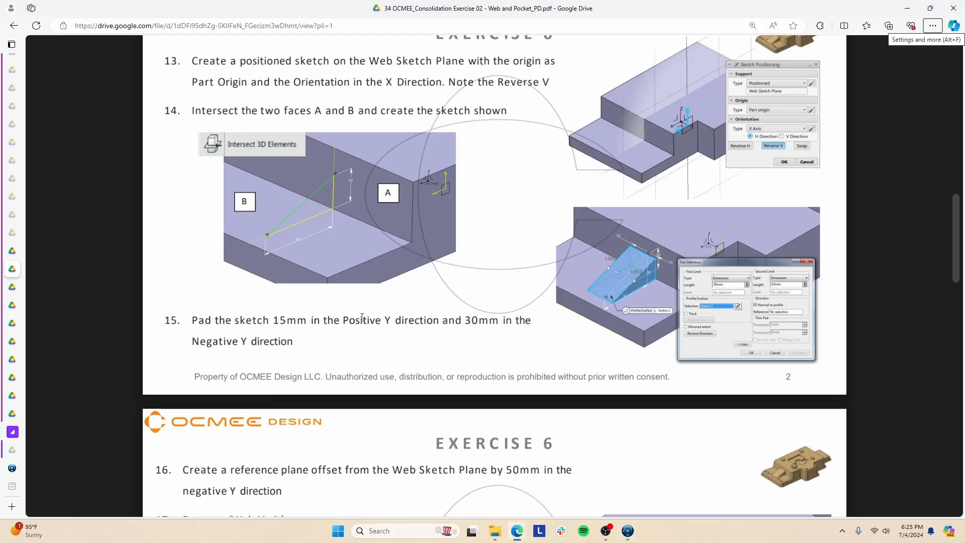
key(alt+Tab)
key(Return)
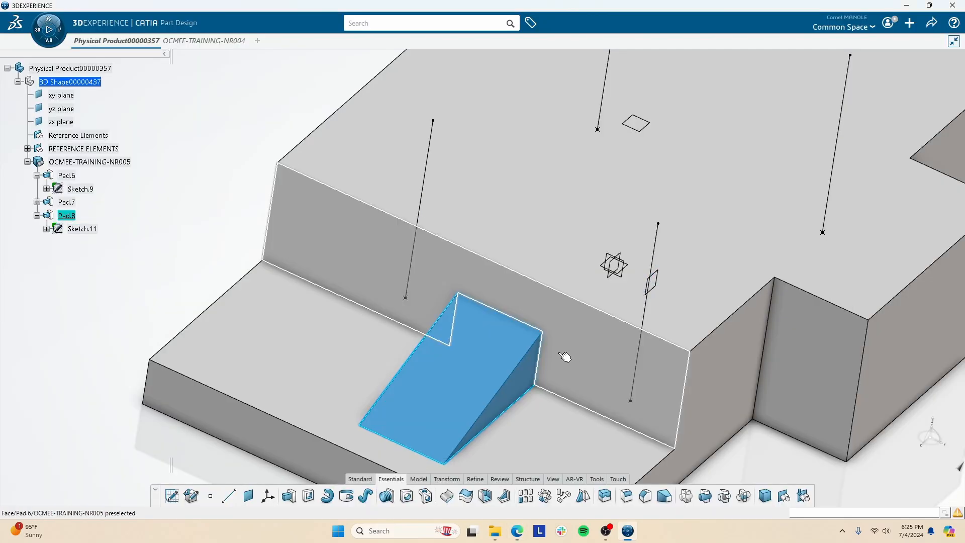
Consult the PDF's reference plane instructions, define the REFERENCE ELEMENTS set as the work object and expand its contents.
middle_drag(518, 349, 518, 382)
key(alt+Tab)
scroll(357, 309, down, 6)
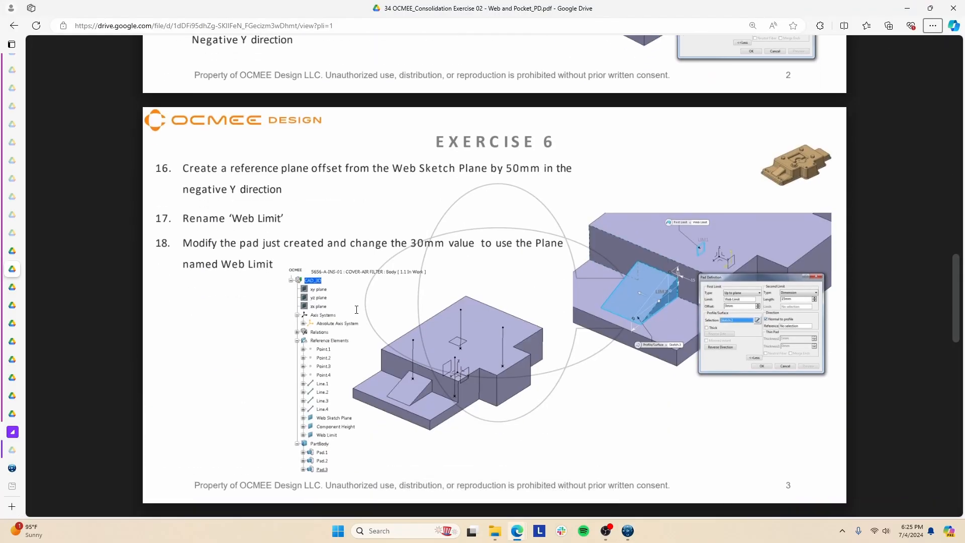
key(alt+Tab)
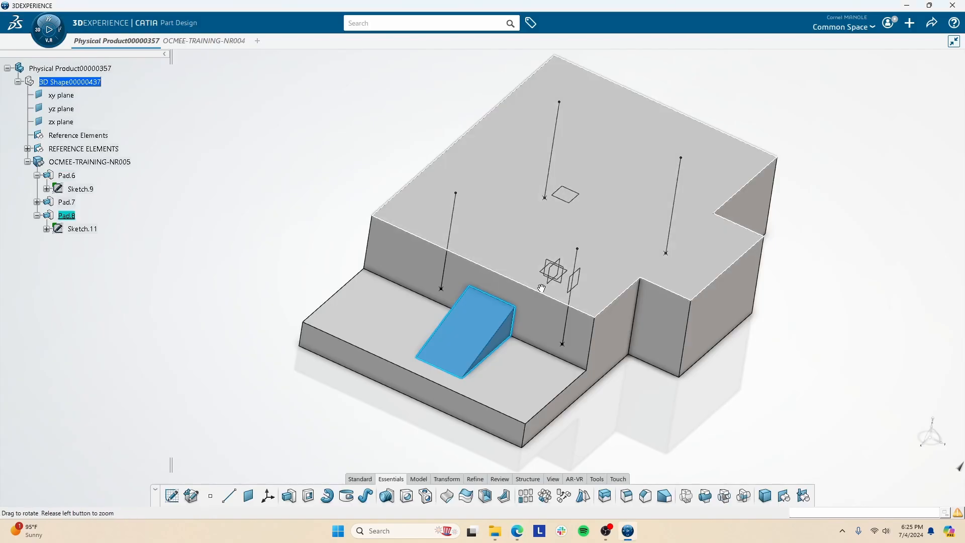
middle_drag(548, 293, 534, 266)
click(71, 149)
right_click(73, 150)
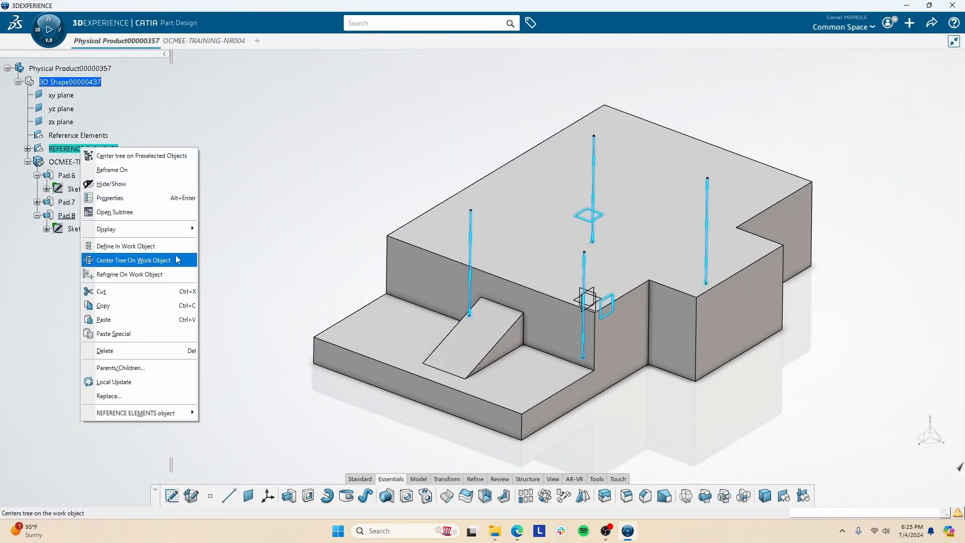
click(158, 246)
click(224, 219)
click(27, 162)
click(27, 149)
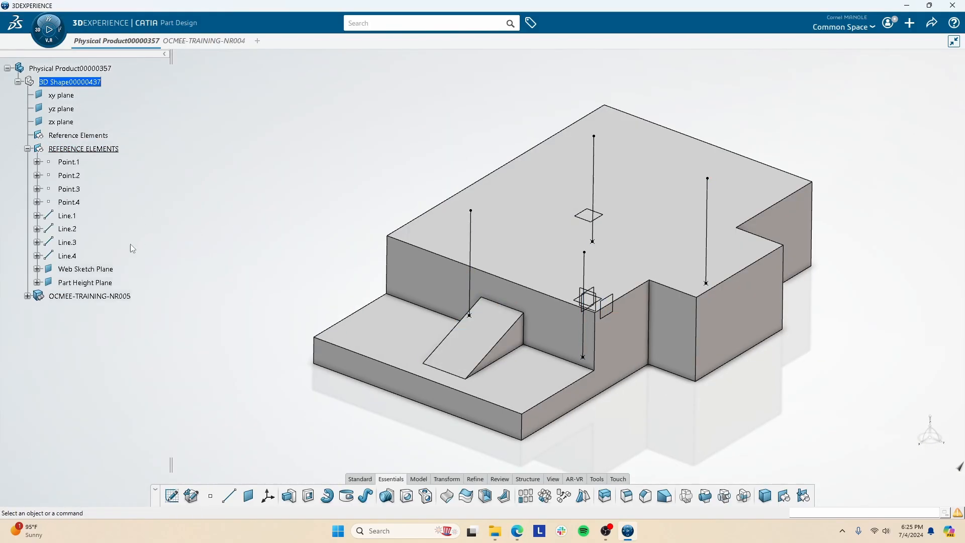
Create a plane offset 50 mm from the Web Sketch Plane, reversed towards negative Y.
click(249, 497)
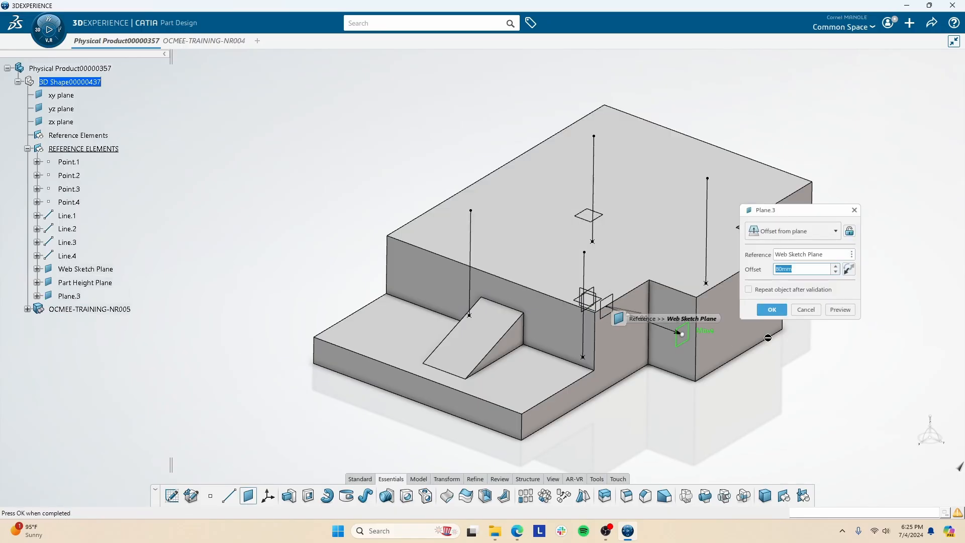
key(Return)
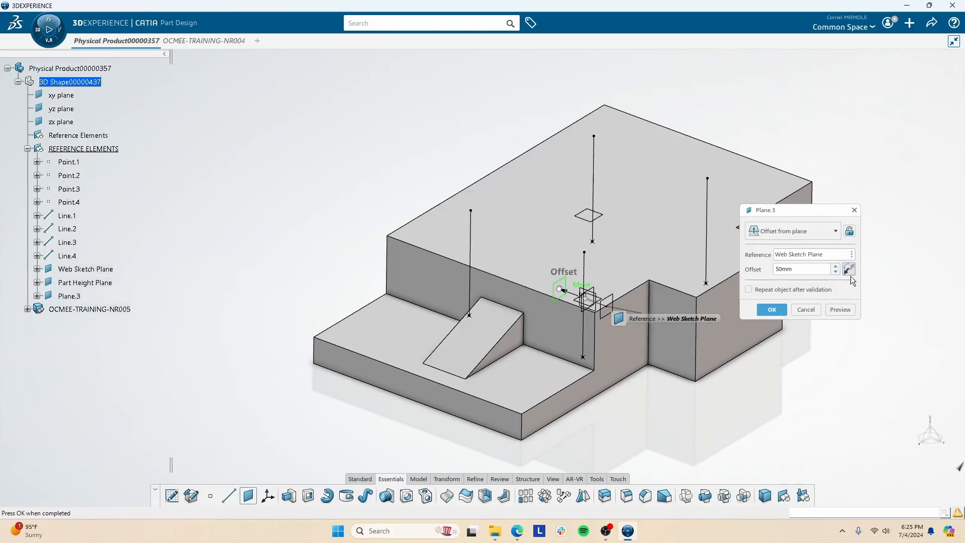
click(772, 309)
middle_drag(581, 319, 634, 327)
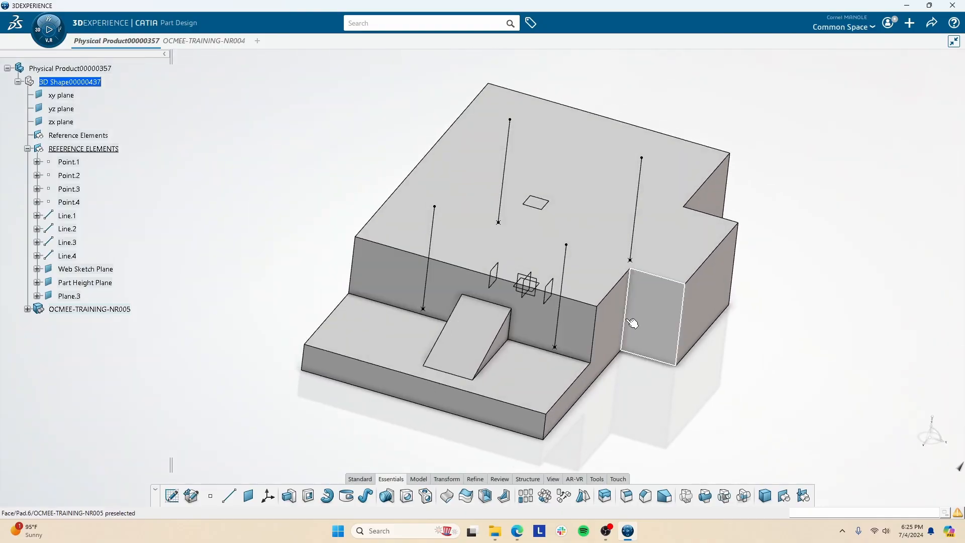
Following the PDF, change the web pad's second limit to Up to plane, using the new 50 mm offset plane.
key(alt+Tab)
scroll(375, 261, down, 1)
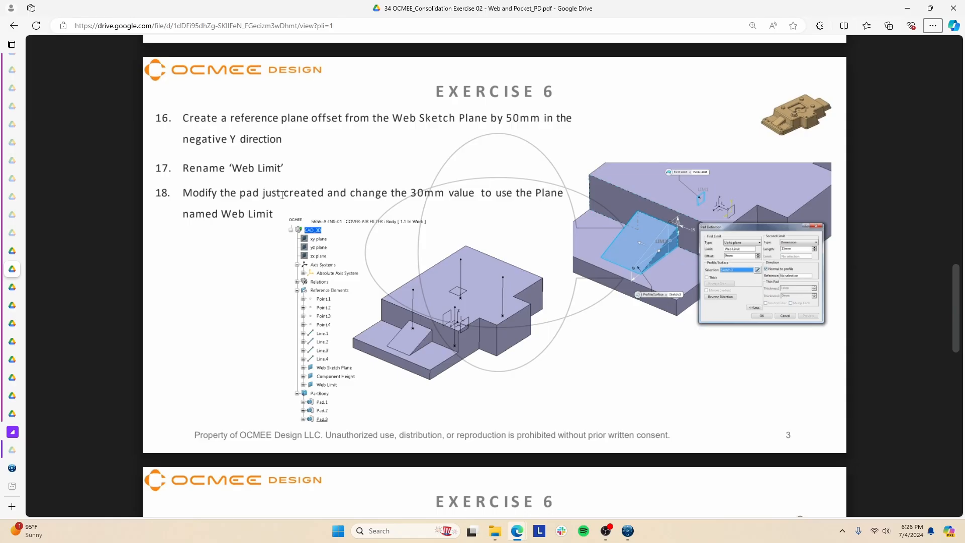
drag(283, 195, 441, 195)
click(418, 192)
key(alt+Tab)
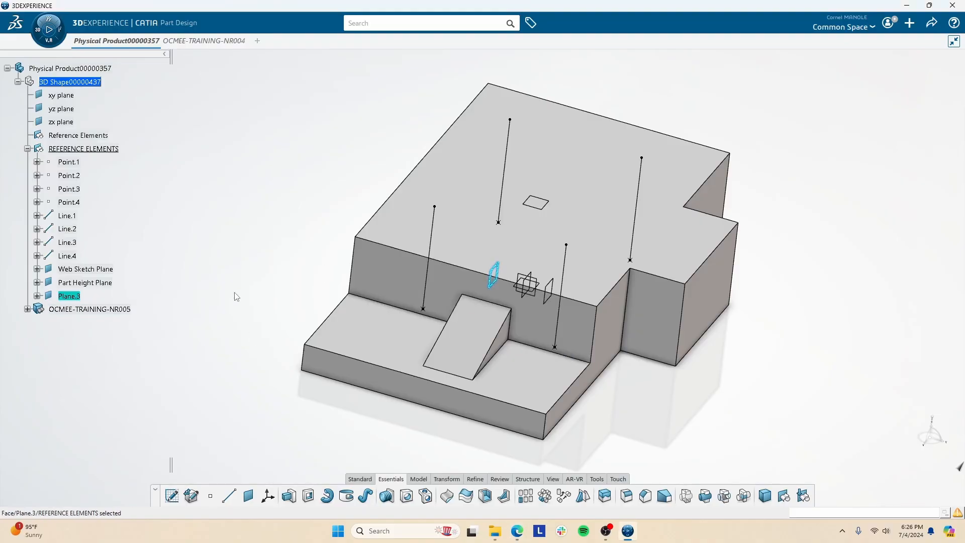
click(27, 309)
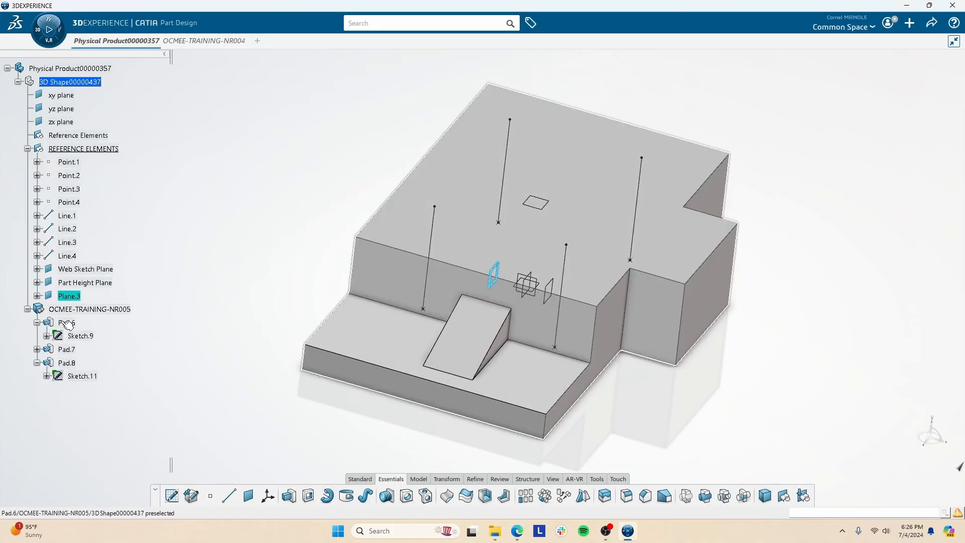
double_click(70, 365)
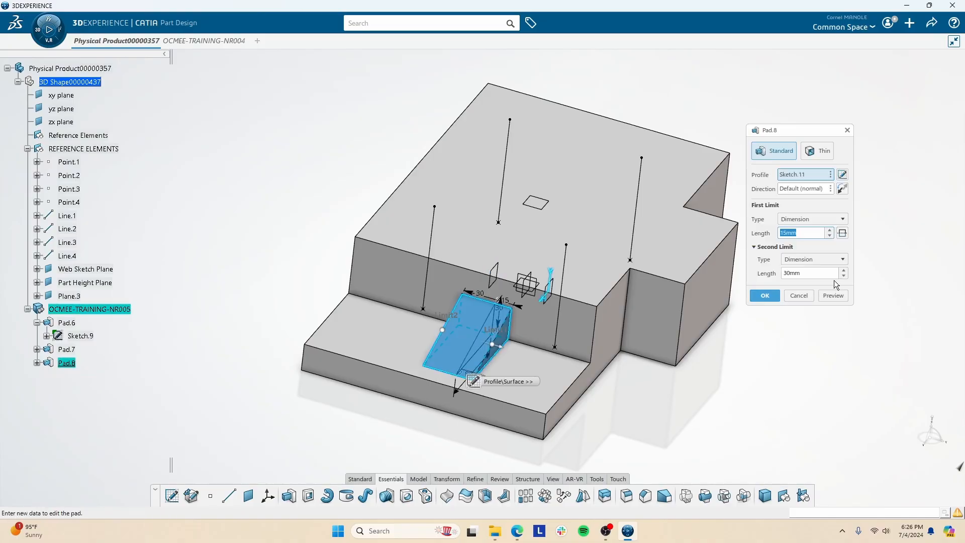
click(809, 259)
click(799, 299)
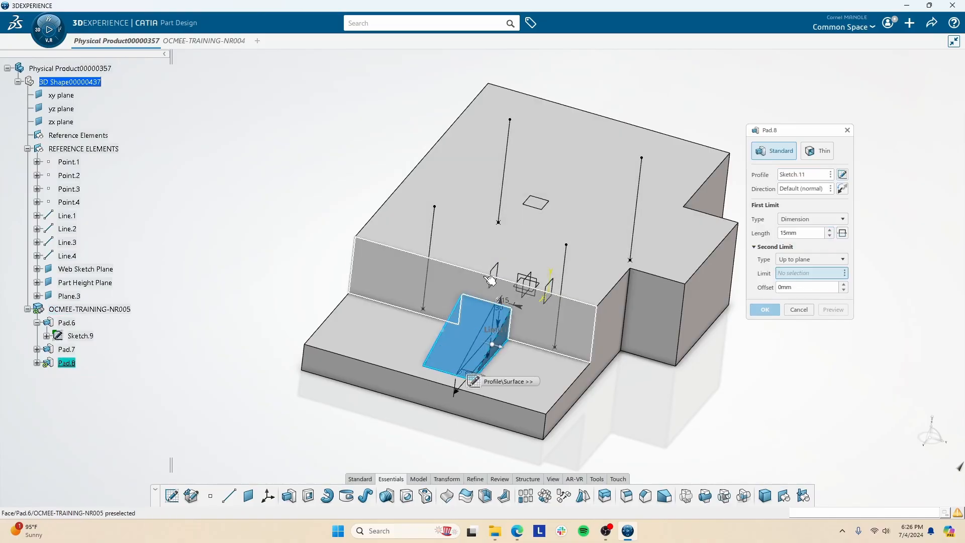
click(765, 310)
middle_drag(573, 262, 529, 323)
click(252, 295)
Read the PDF's instructions for the positioned pocket sketch on the Component Height plane and compare its drawing with the model.
key(alt+Tab)
scroll(457, 284, down, 5)
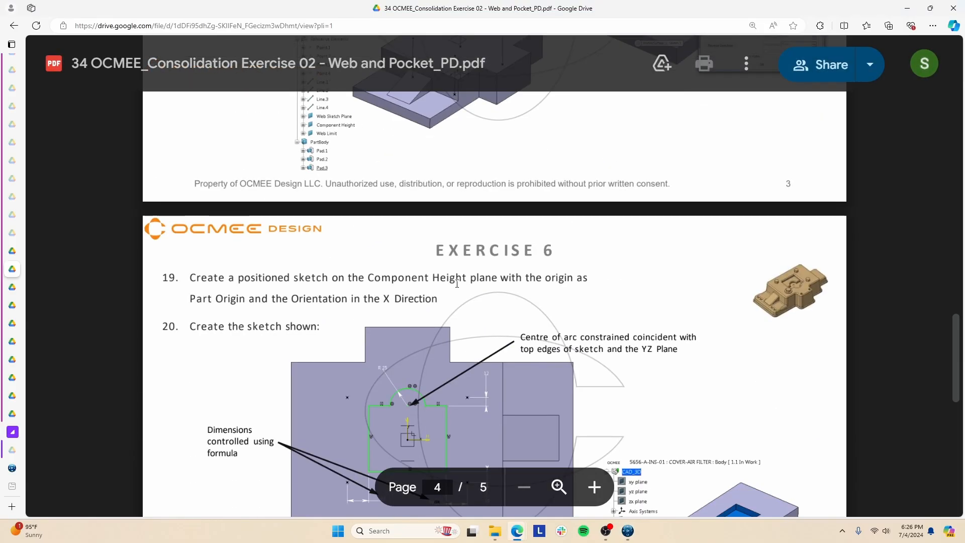
scroll(457, 285, down, 2)
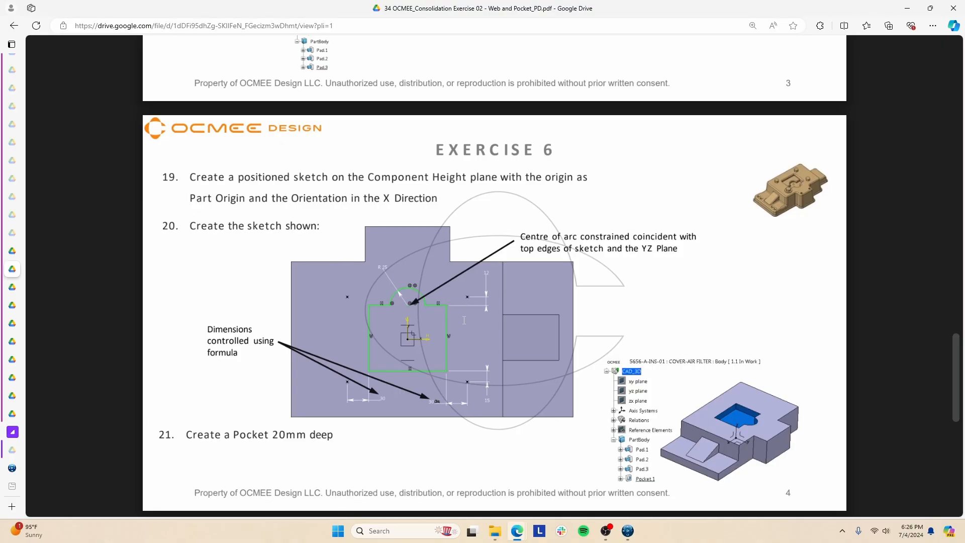
key(alt+Tab)
key(alt+Tab)
key(alt+Tab)
key(alt+Tab)
key(alt+Tab)
middle_drag(580, 266, 437, 373)
middle_drag(499, 168, 542, 261)
key(alt+Tab)
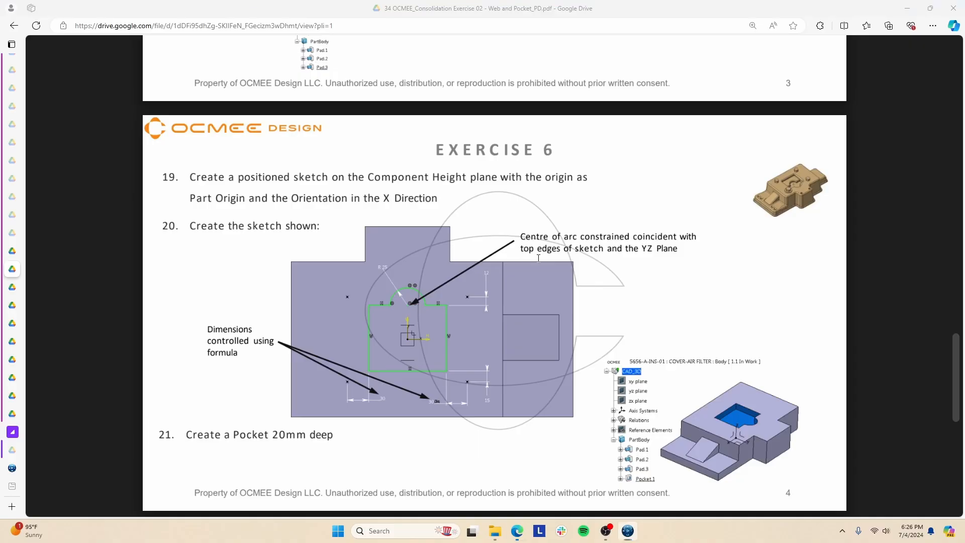
key(alt+Tab)
Compare the Part Height Plane with the main block's upper face as possible sketch supports by selecting each in turn.
middle_drag(519, 300, 502, 263)
click(500, 267)
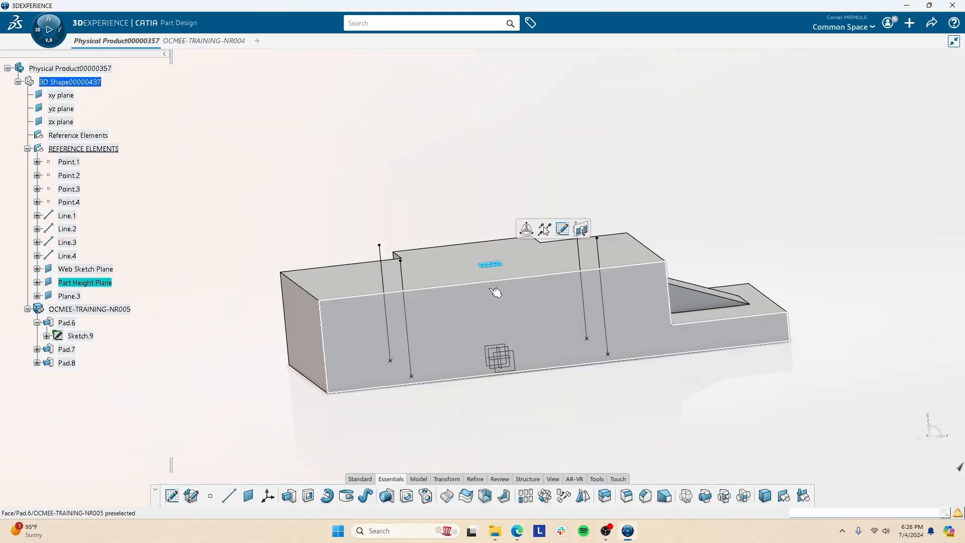
click(457, 278)
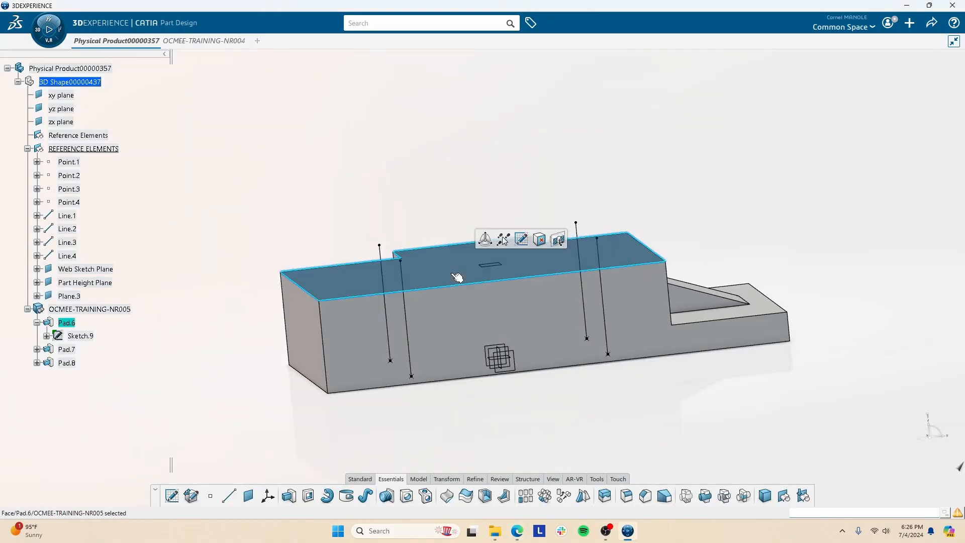
click(456, 170)
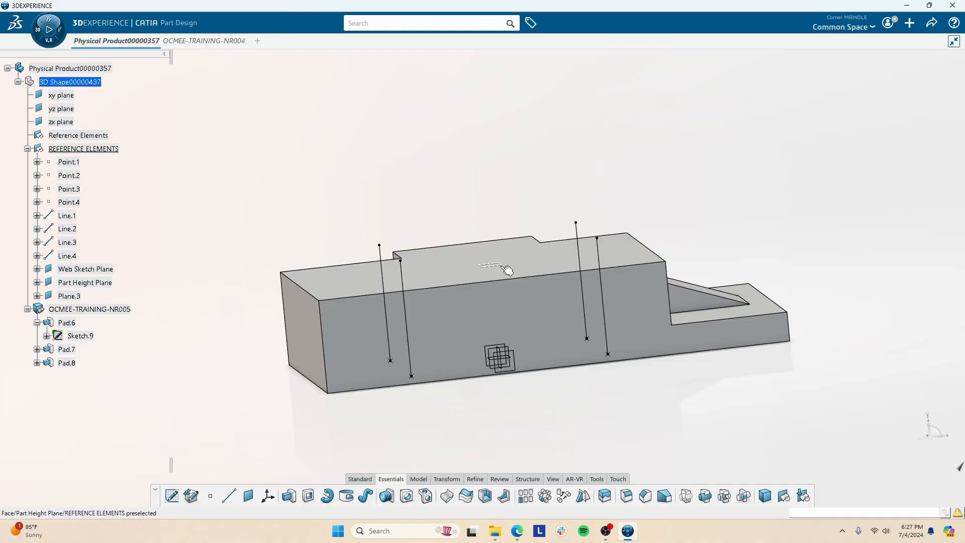
click(498, 267)
click(447, 280)
click(452, 149)
click(465, 271)
click(471, 196)
click(453, 261)
click(457, 263)
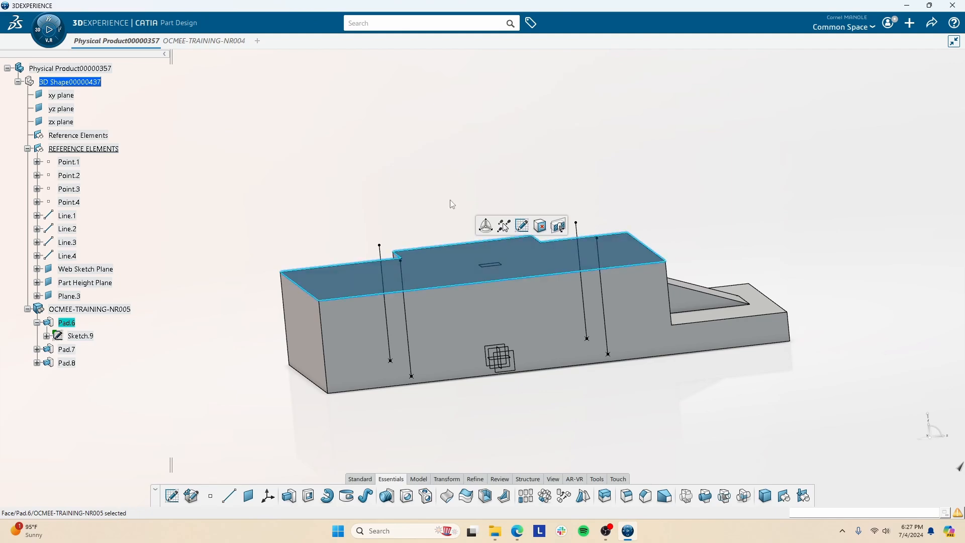
click(453, 204)
click(554, 263)
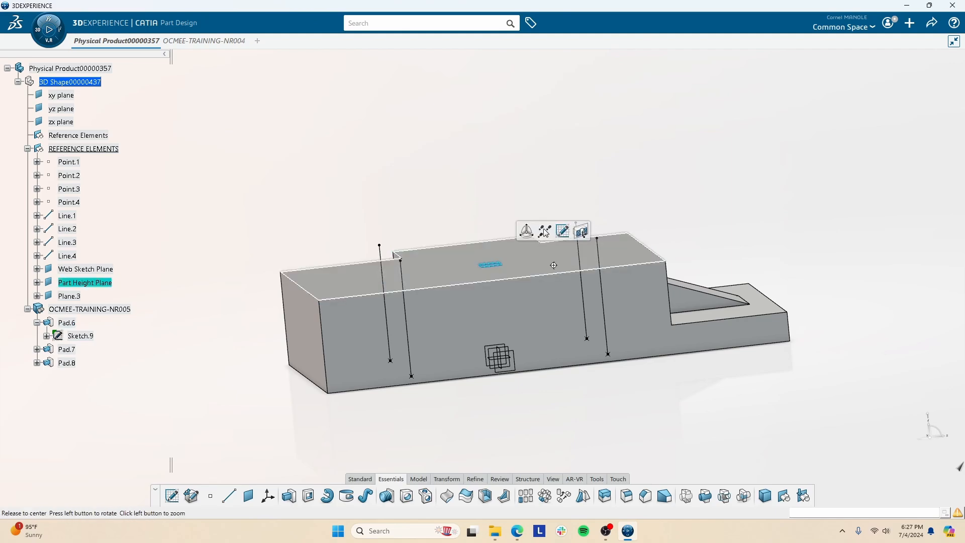
Define the OCMEE-TRAINING-NR005 body as the in-work object and start a sketch on the Part Height Plane, checking the PDF drawing.
middle_drag(553, 263, 555, 329)
middle_drag(437, 267, 534, 313)
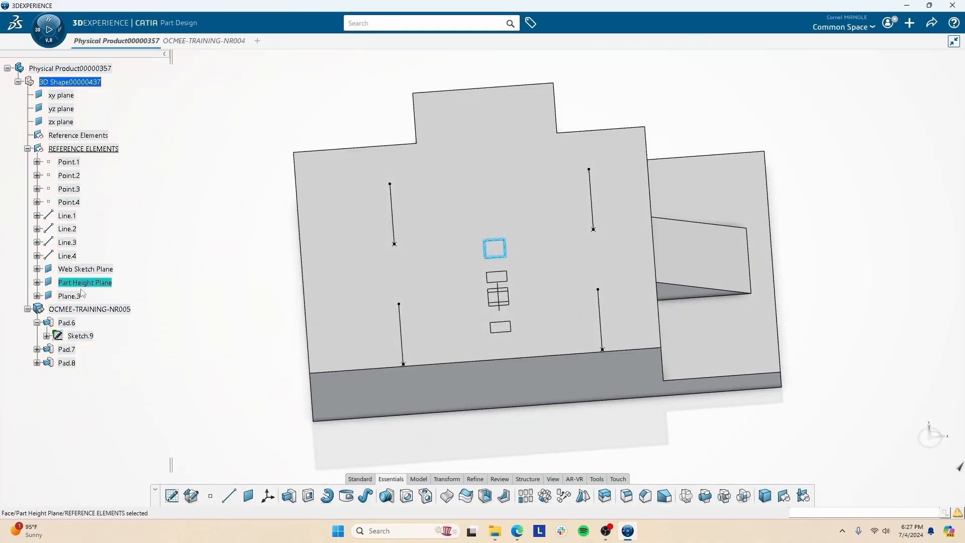
right_click(81, 308)
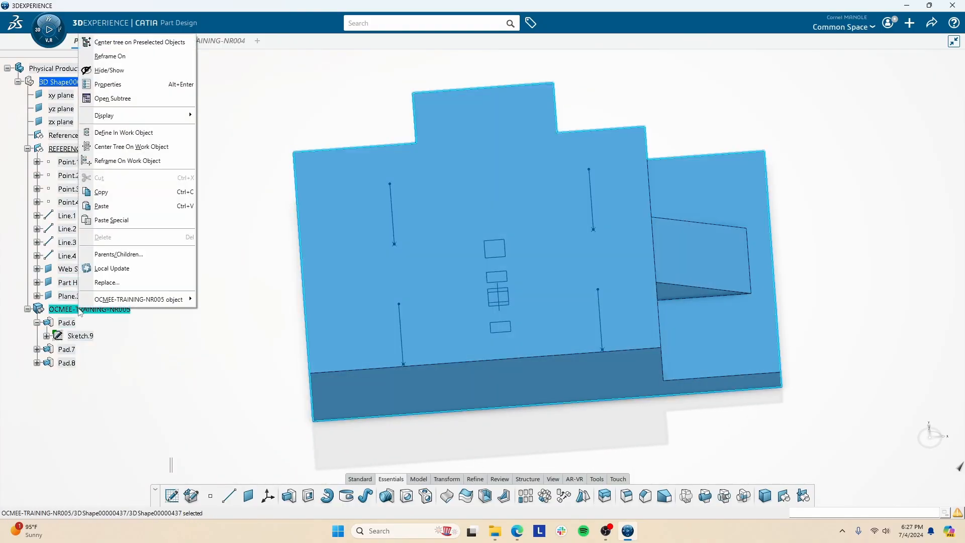
click(124, 132)
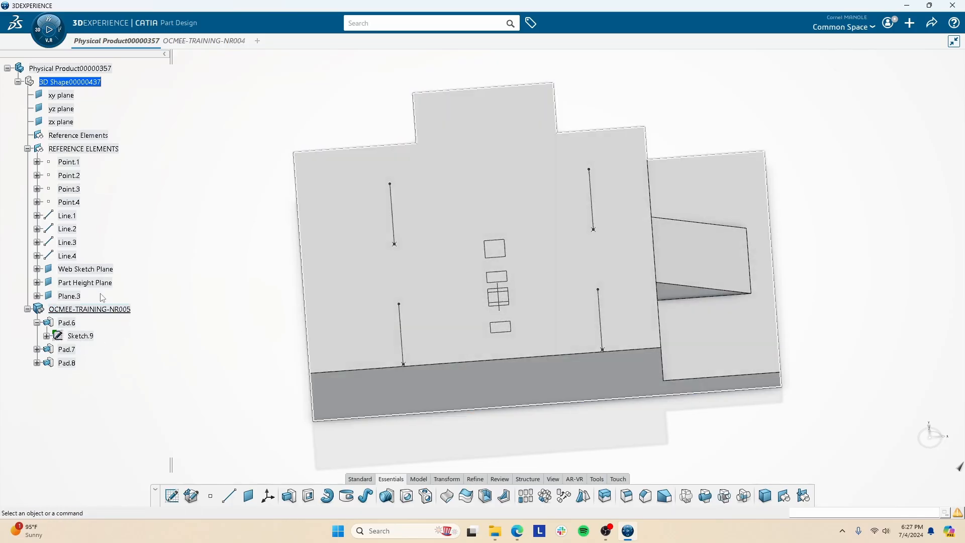
click(495, 249)
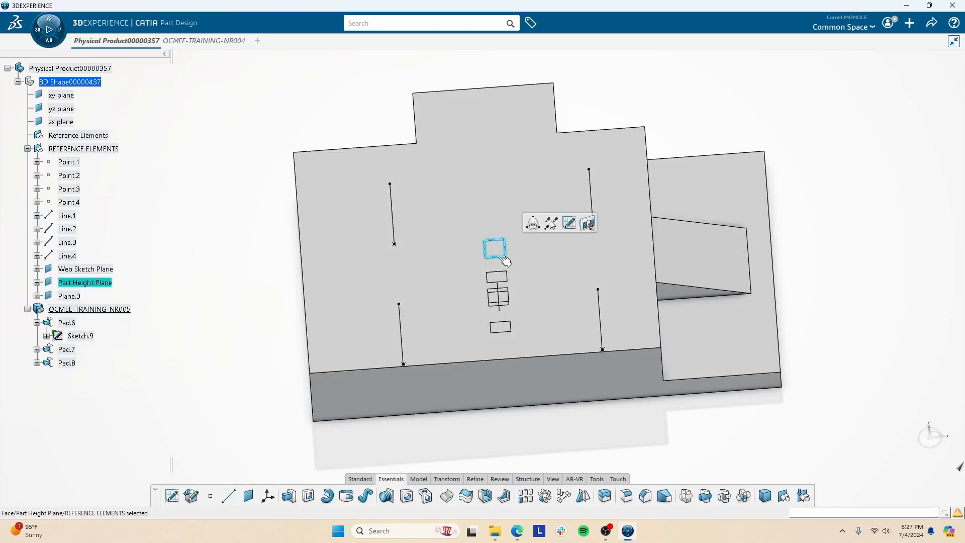
click(172, 496)
key(alt+Tab)
scroll(495, 302, down, 1)
scroll(495, 302, down, 1)
key(alt+Tab)
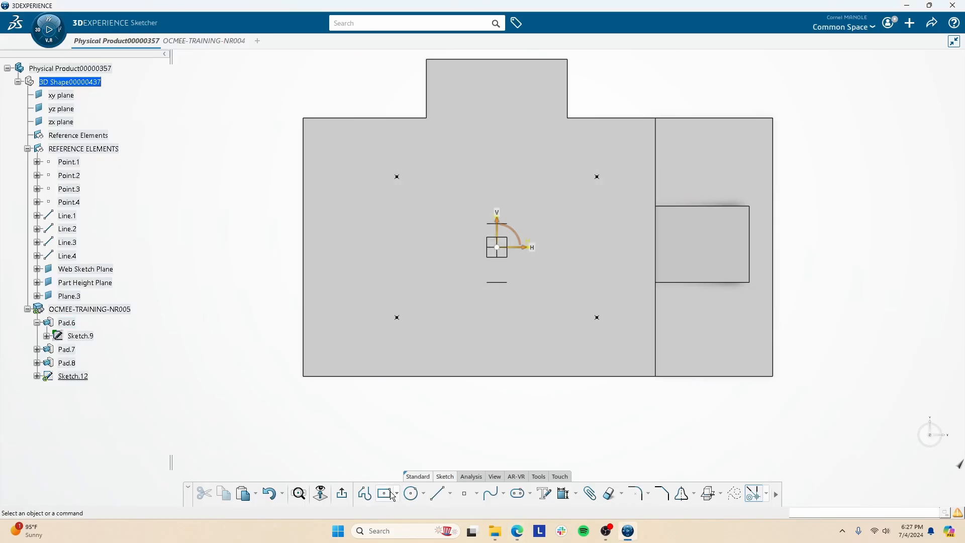
Sketch a rectangle around the origin and shrink it by its corners so it sits inside the four reference points.
click(396, 494)
click(420, 414)
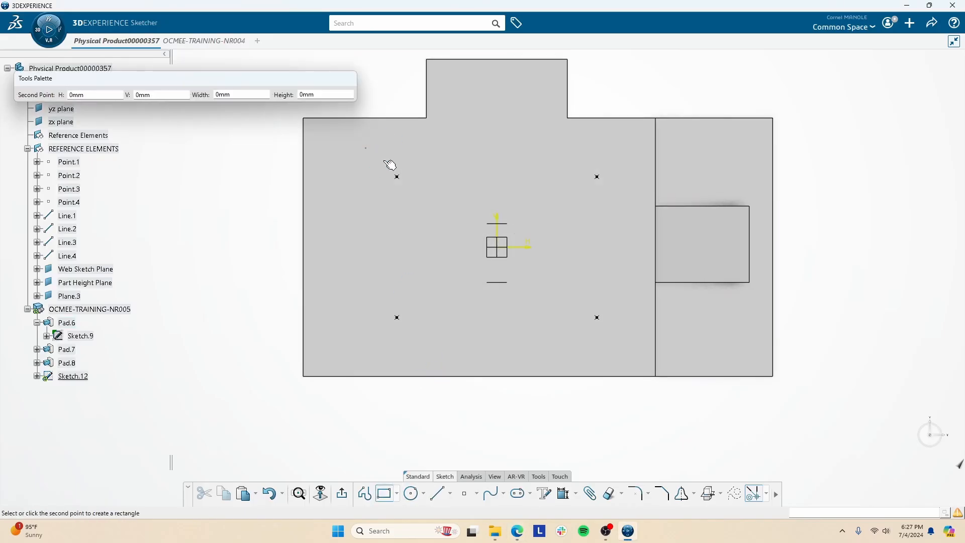
click(622, 333)
key(alt+Tab)
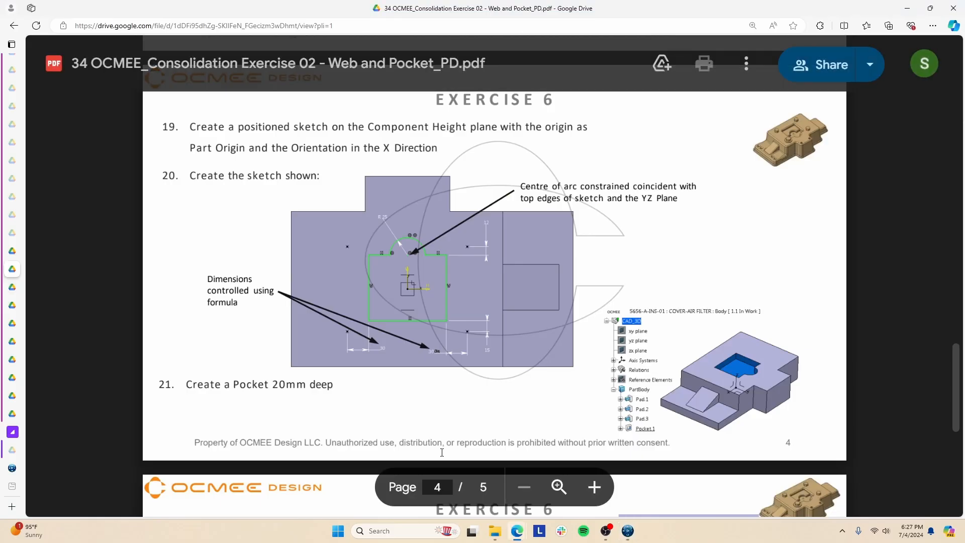
key(alt+Tab)
drag(621, 337, 576, 294)
click(603, 436)
drag(346, 131, 428, 198)
Sketch a small circle centred on the midpoint of the rectangle's upper edge.
click(412, 492)
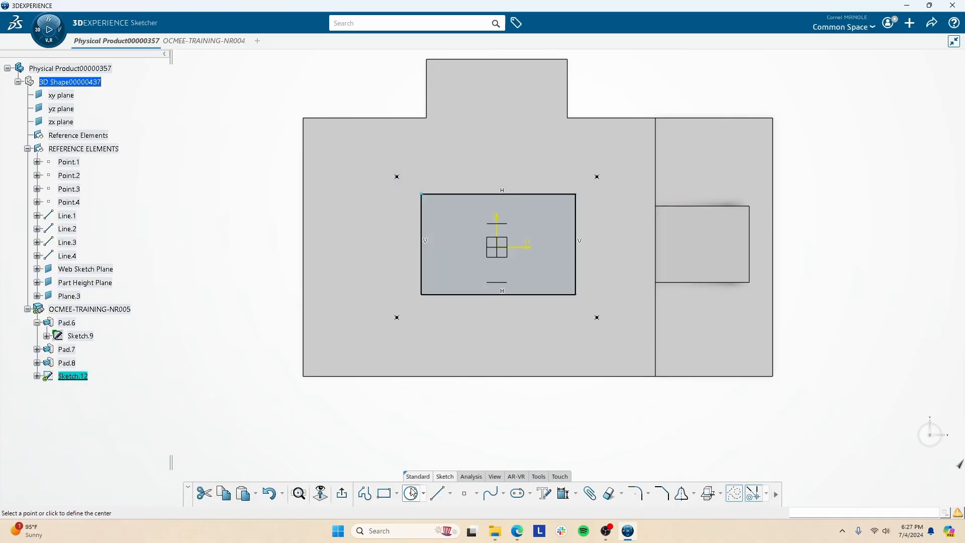
click(498, 194)
click(520, 203)
click(536, 429)
Trim away the circle's lower half and the edge segment inside it, accepting the midpoint constraint change, to leave one closed profile.
click(605, 495)
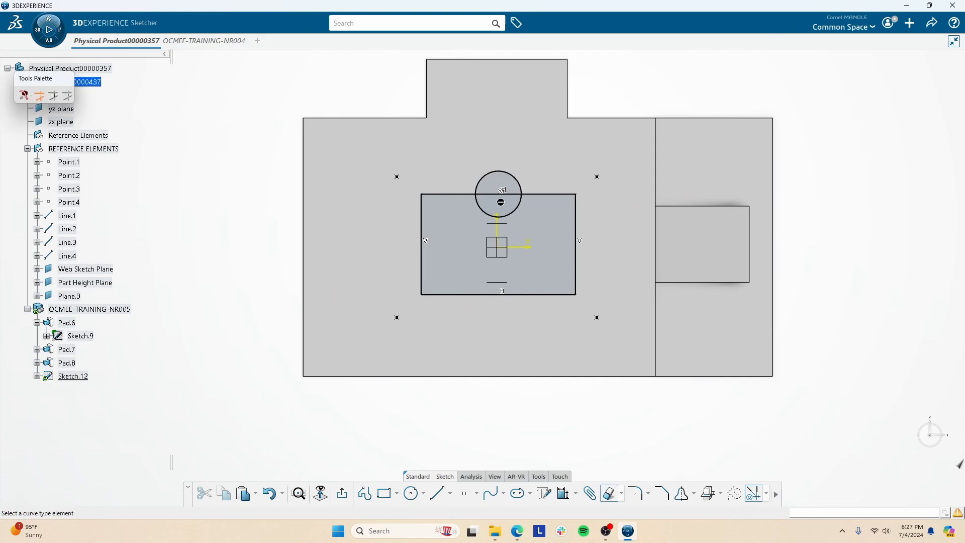
key(alt+Tab)
click(505, 207)
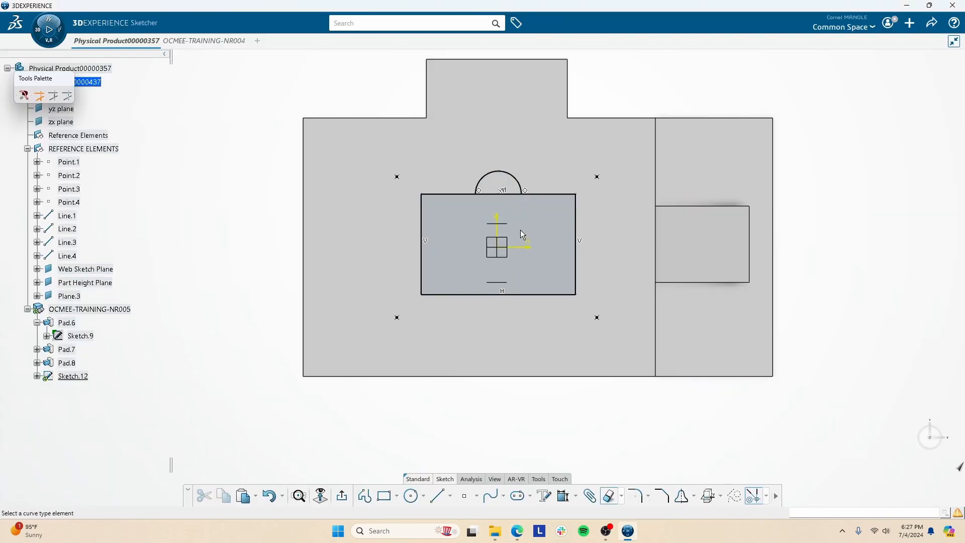
click(502, 191)
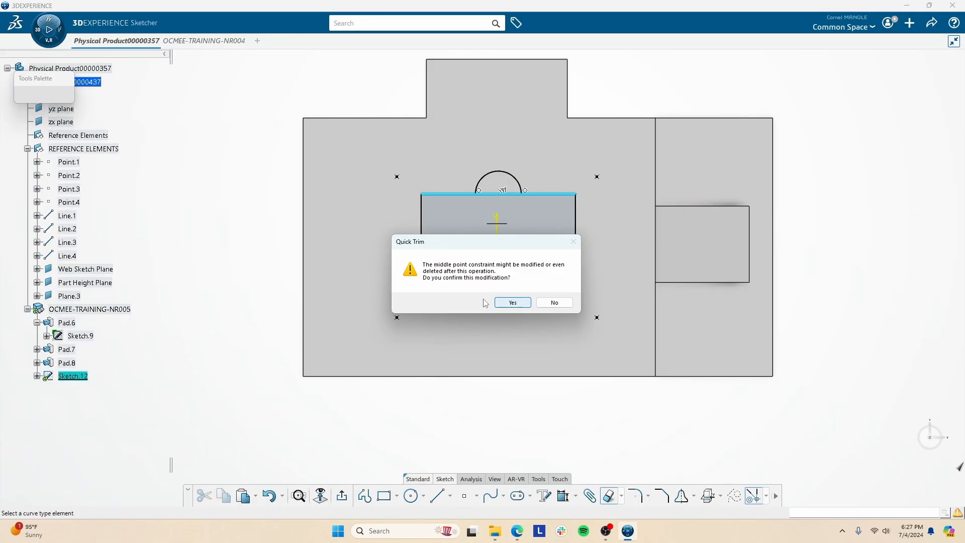
click(508, 303)
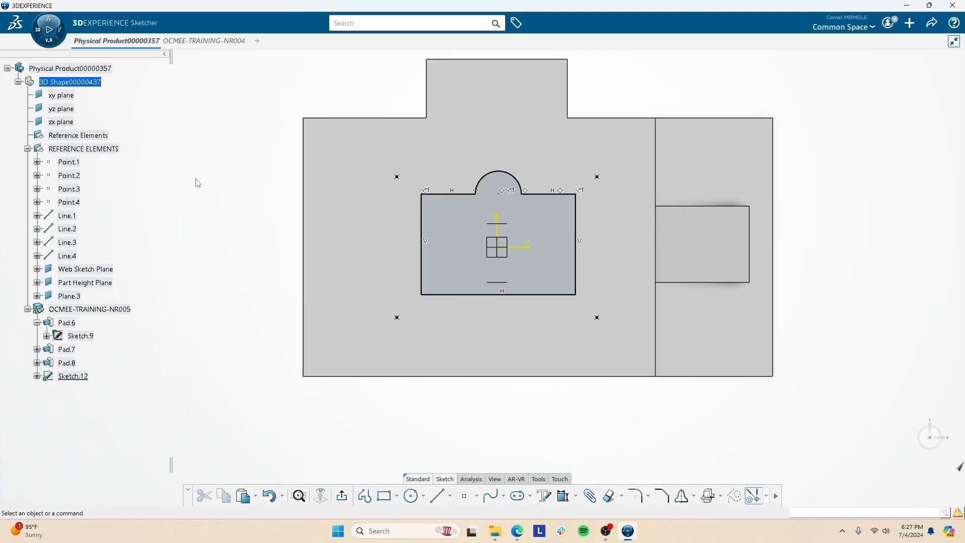
Following the PDF, dimension the profile's left edge 30 mm horizontally from the lower-left reference point.
key(alt+Tab)
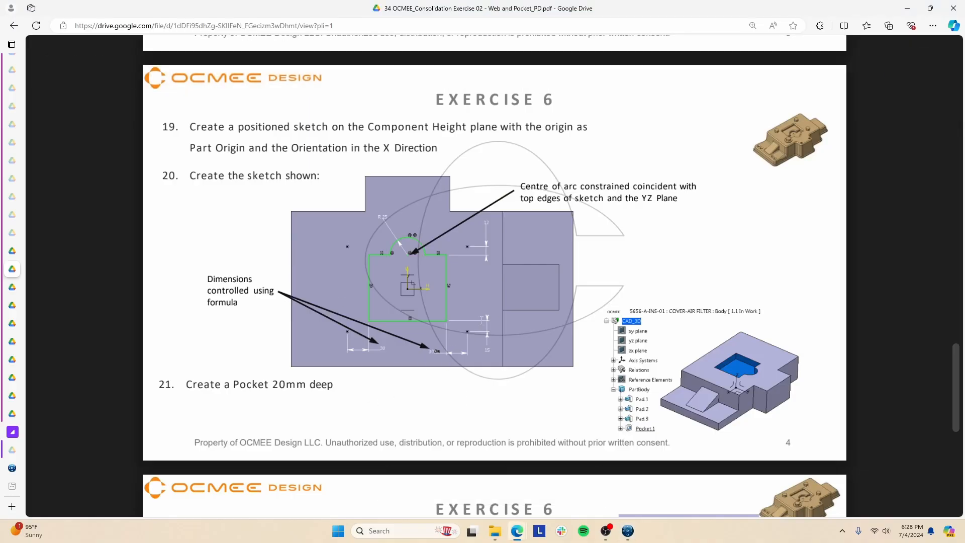
key(alt+Tab)
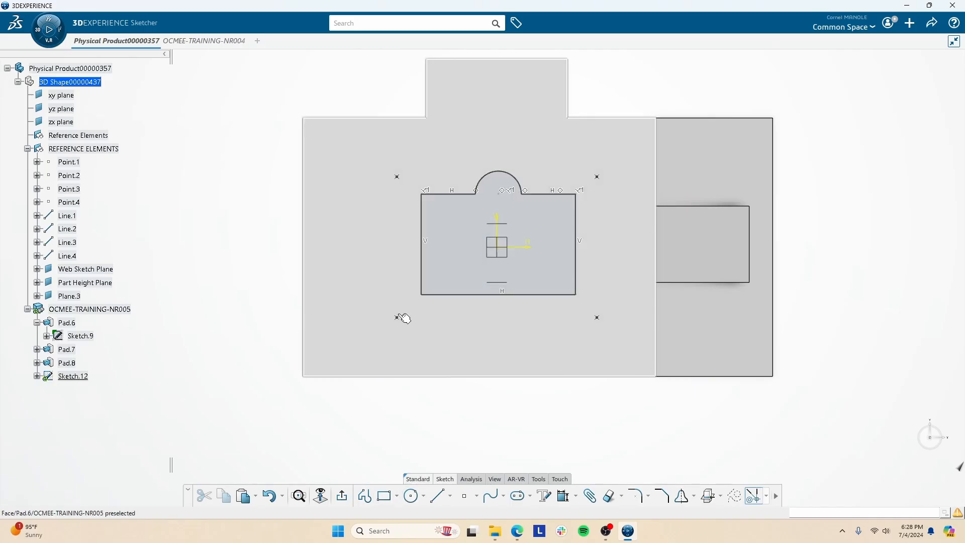
click(397, 318)
ctrl+click(421, 276)
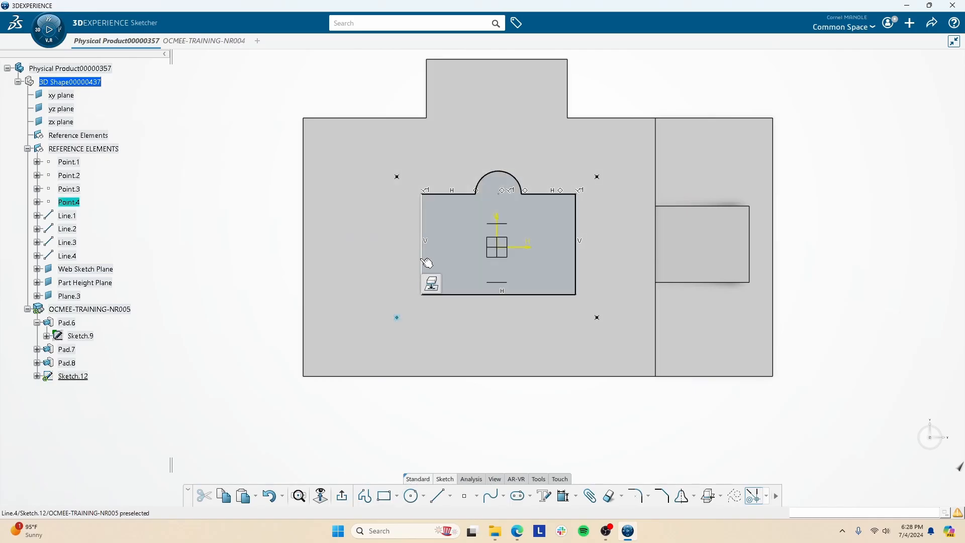
click(500, 223)
click(409, 356)
text(30)
key(Return)
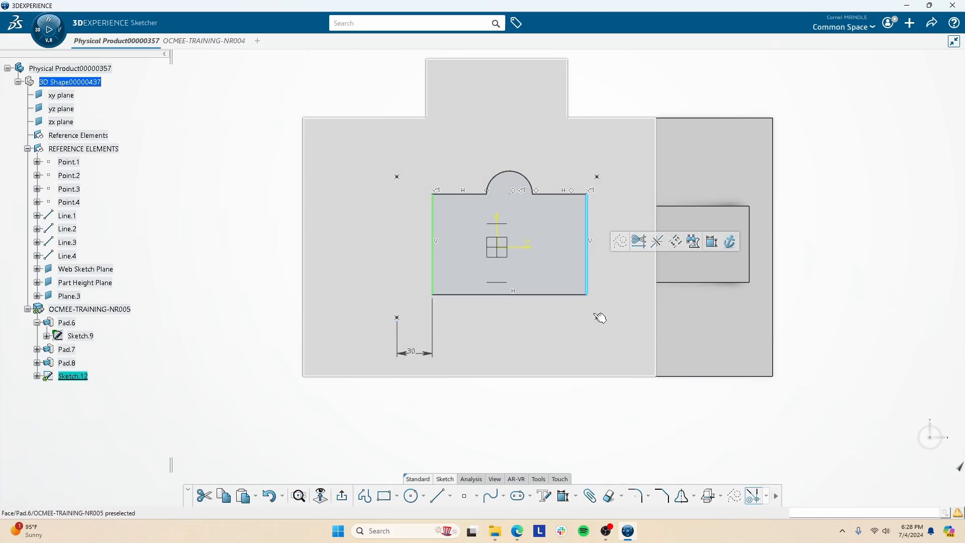
Dimension the profile's right edge 30 mm horizontally from the lower-right reference point.
ctrl+click(598, 318)
click(670, 280)
click(580, 346)
text(30)
key(Return)
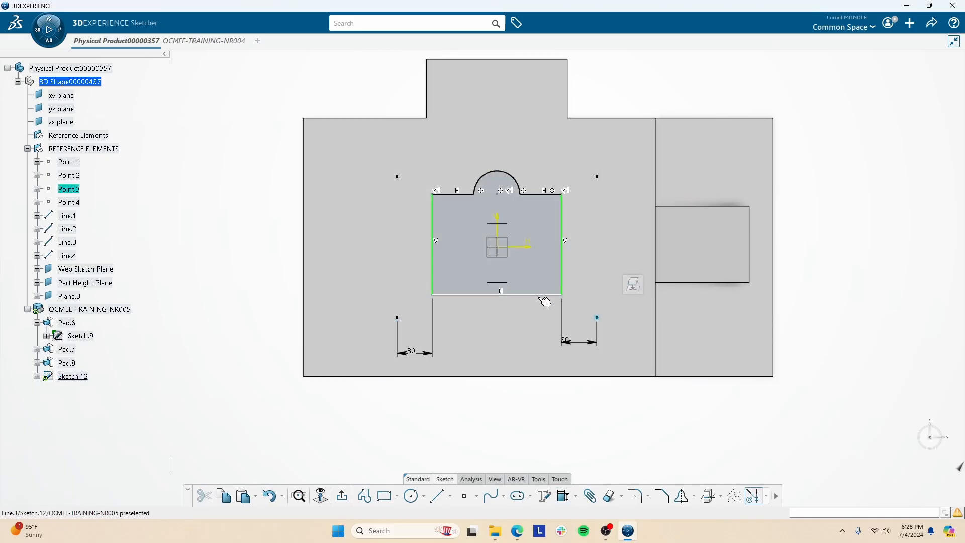
Dimension the profile's lower edge 15 mm from the lower-right reference point and its upper edge 12 mm from the upper-right point.
click(545, 300)
click(597, 317)
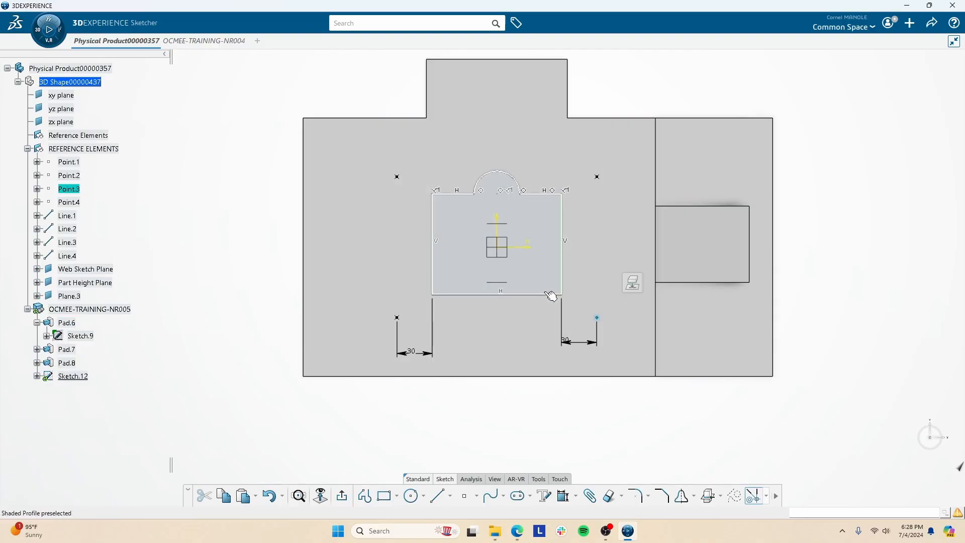
ctrl+click(556, 295)
click(623, 269)
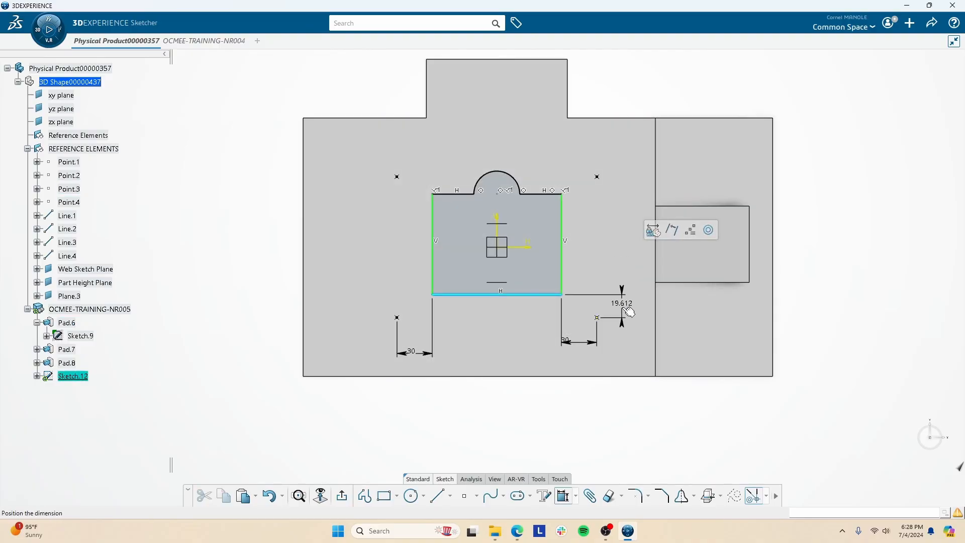
key(alt+Tab)
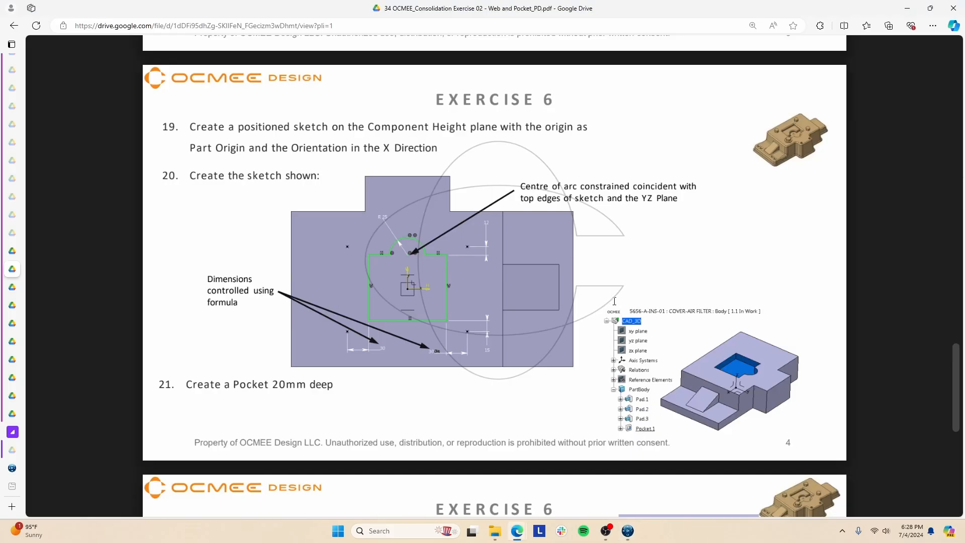
key(alt+Tab)
click(551, 194)
ctrl+click(598, 177)
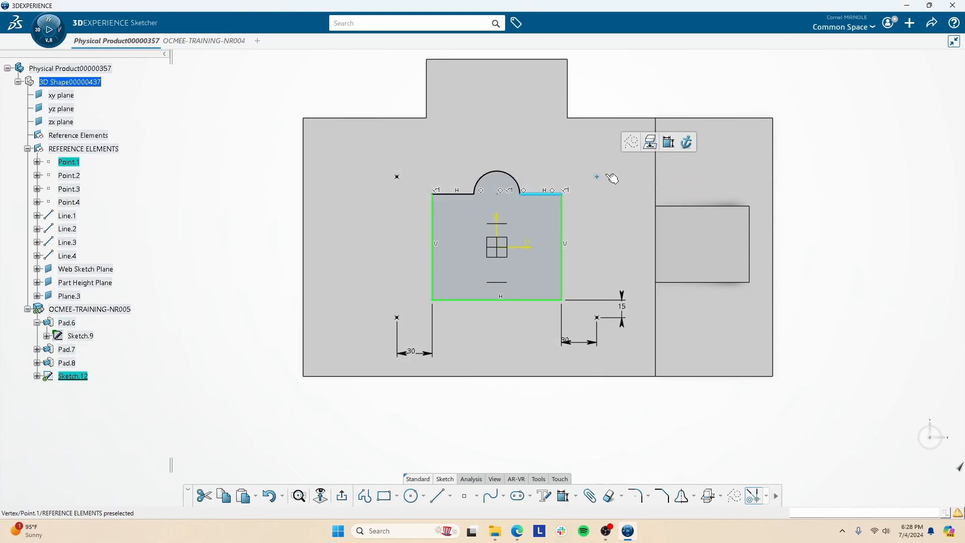
click(669, 142)
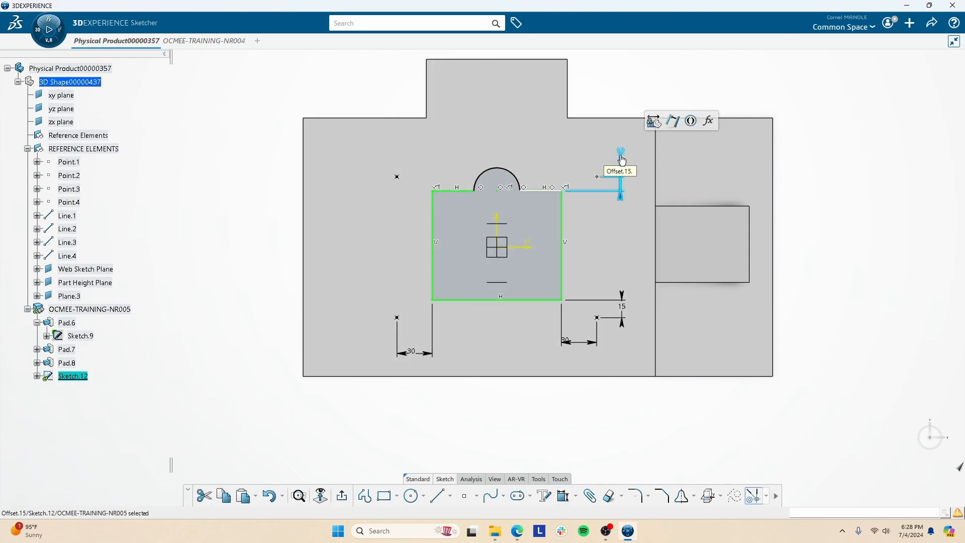
Check the arc in the PDF drawing, set its radius to 25 mm and finish the pocket sketch.
key(alt+Tab)
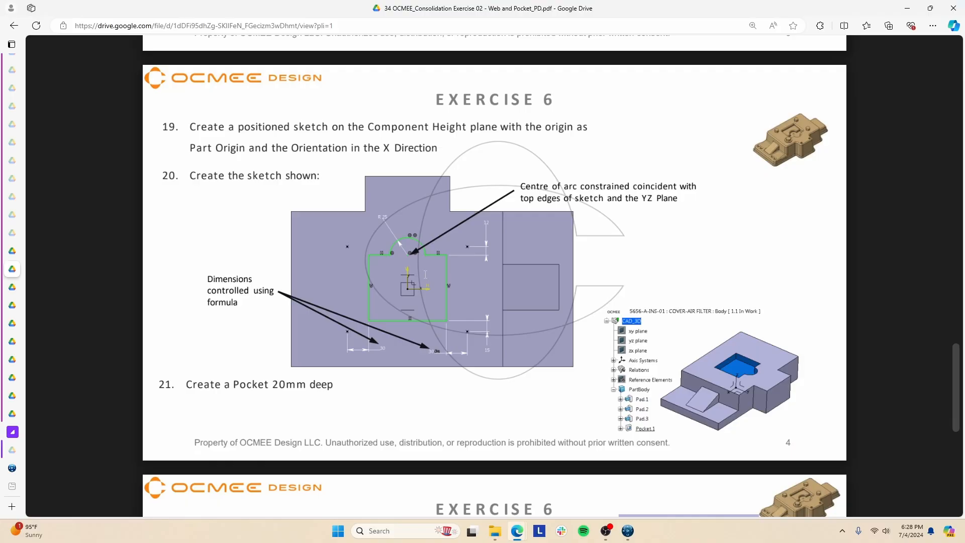
key(alt+Tab)
click(518, 177)
click(634, 136)
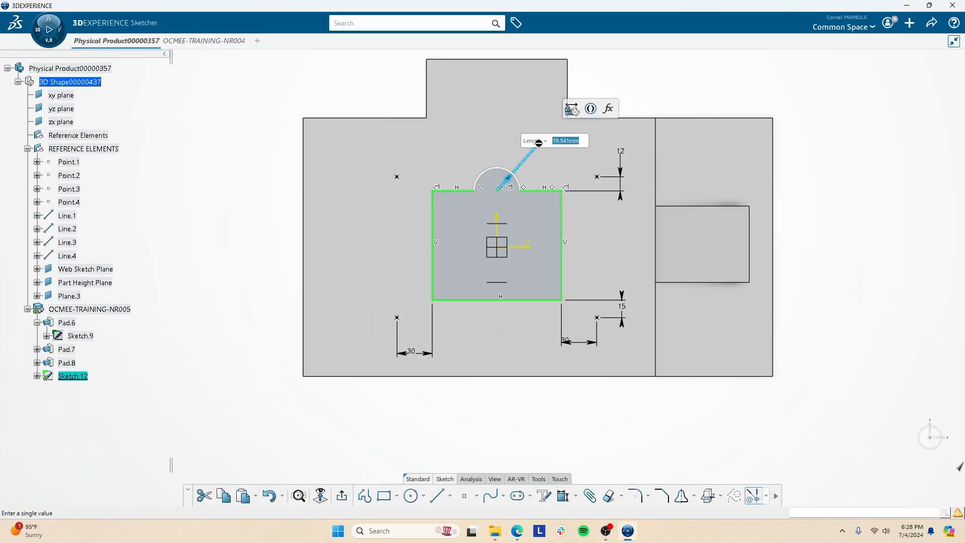
text(25)
key(Return)
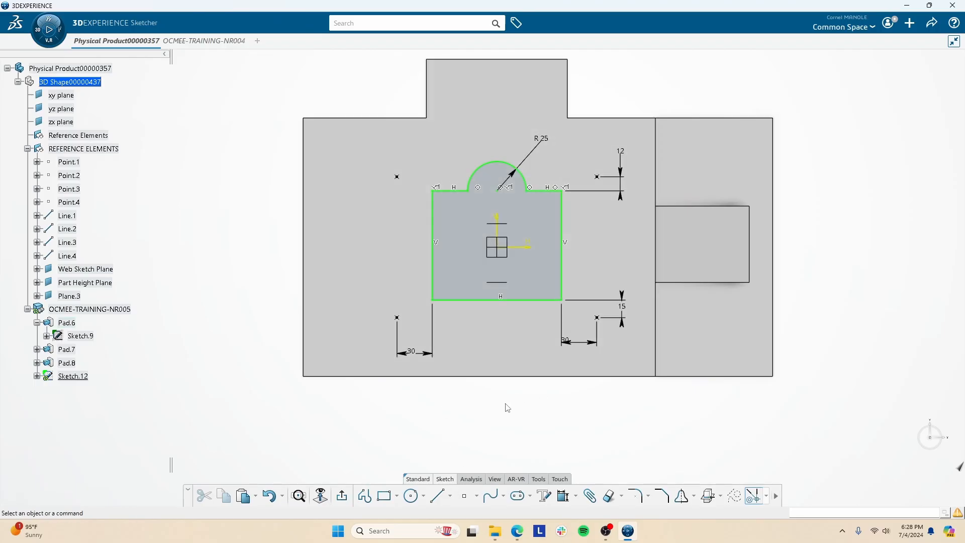
click(343, 497)
Following the PDF's instruction, cut a 20 mm deep pocket from the finished sketch.
key(alt+Tab)
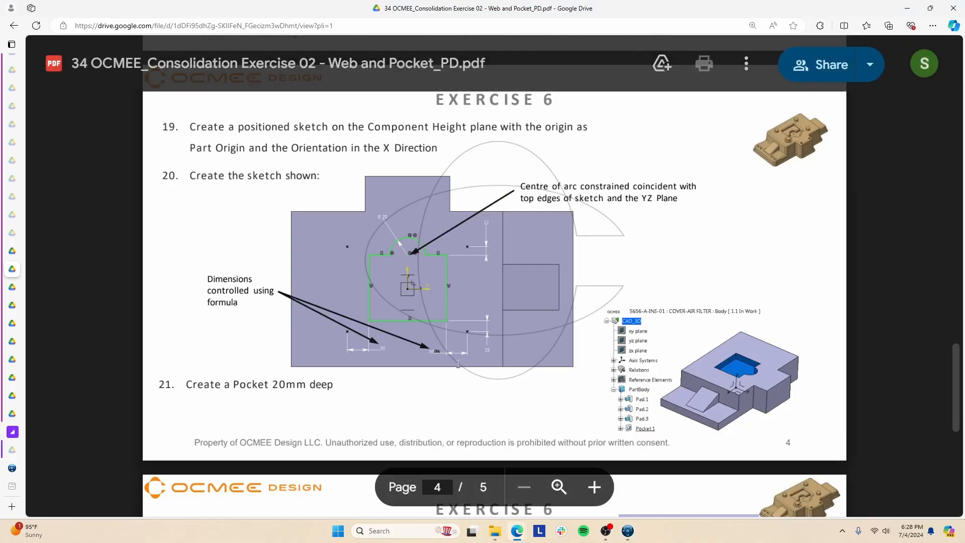
scroll(458, 364, down, 2)
drag(272, 283, 336, 287)
key(alt+Tab)
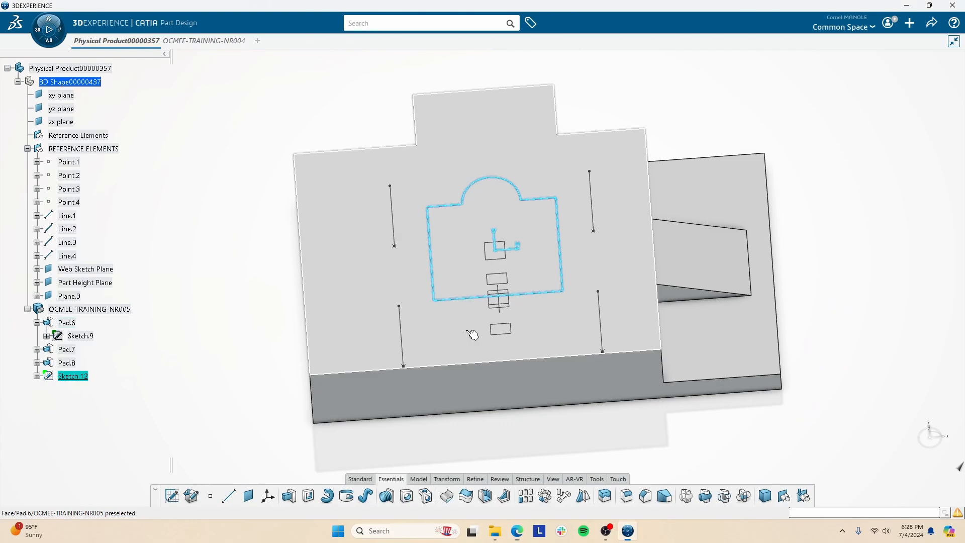
click(309, 496)
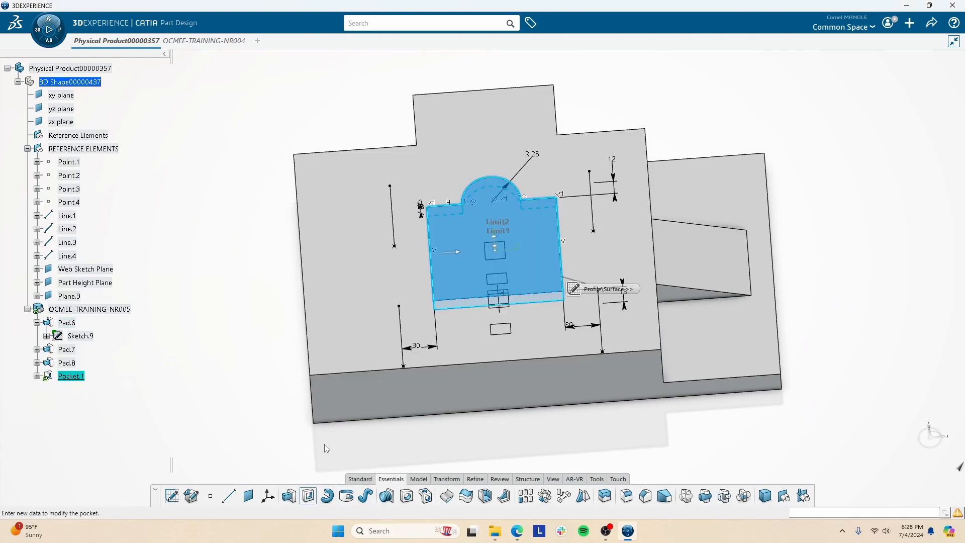
key(Return)
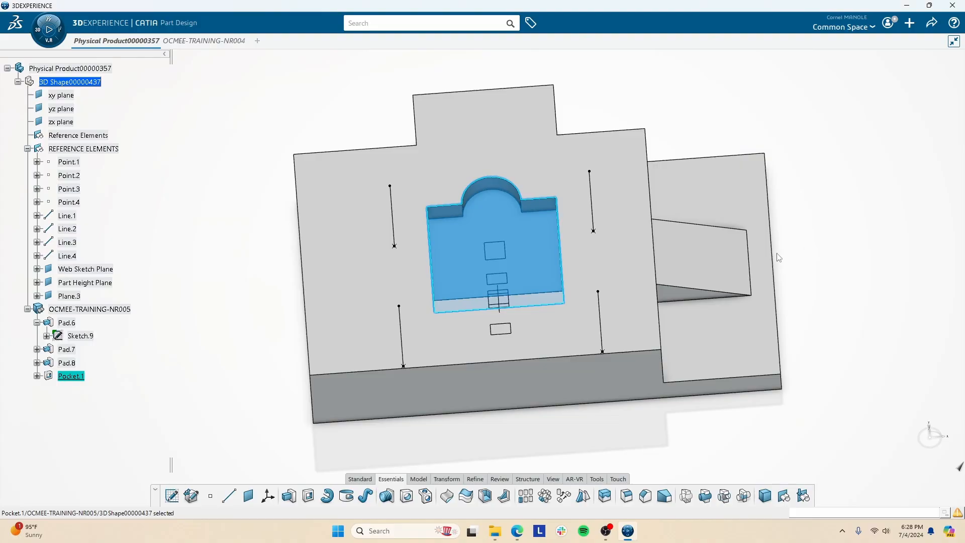
Read the PDF's instruction for the arc-centre reference point and define REFERENCE ELEMENTS as the in-work object.
key(alt+Tab)
scroll(336, 294, down, 5)
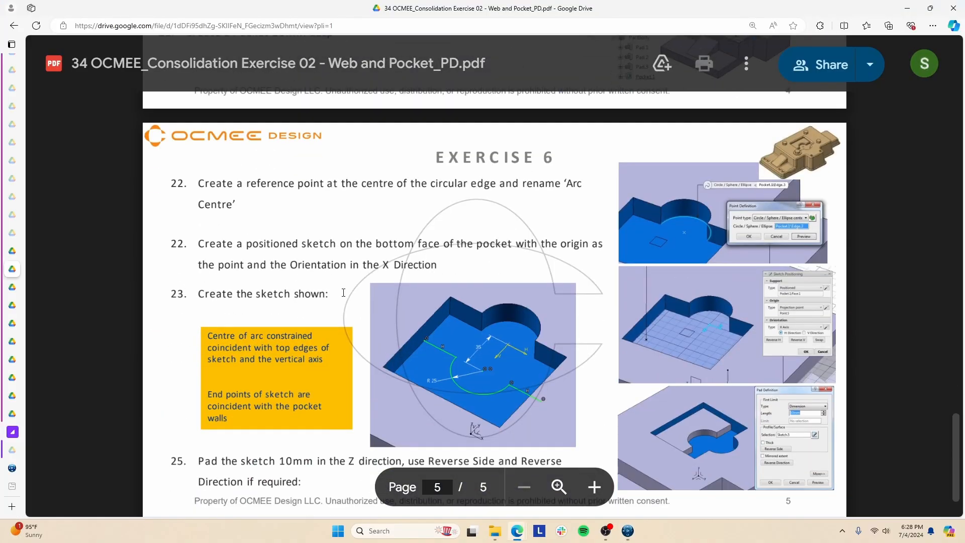
drag(280, 183, 328, 190)
click(335, 212)
key(alt+Tab)
right_click(82, 149)
click(126, 248)
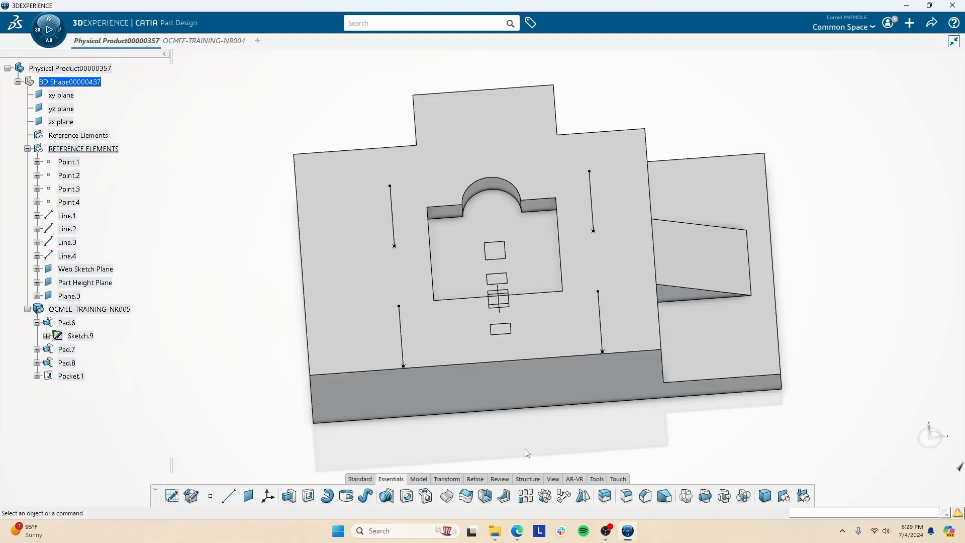
Create a Circle / Sphere / Ellipse center point from the lower circular edge of the pocket's arc.
click(210, 496)
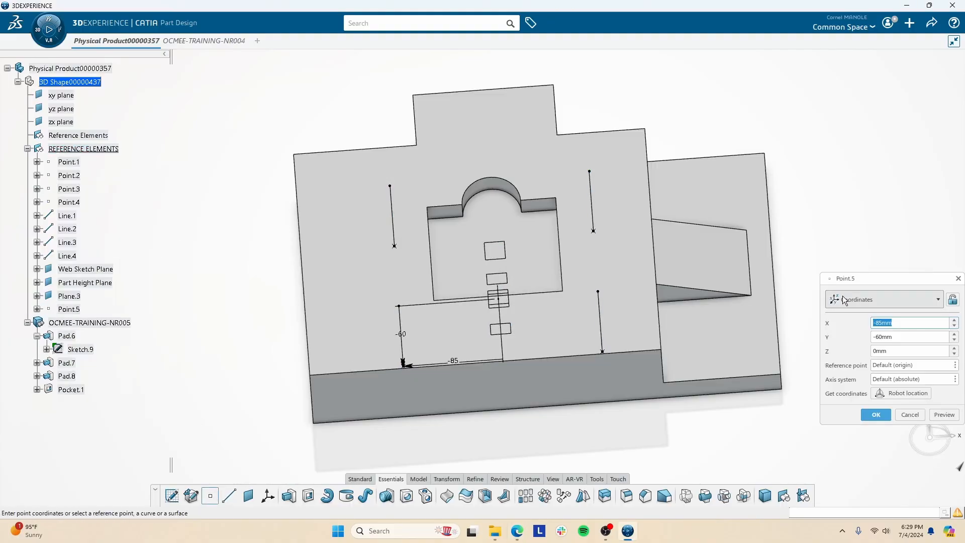
click(852, 301)
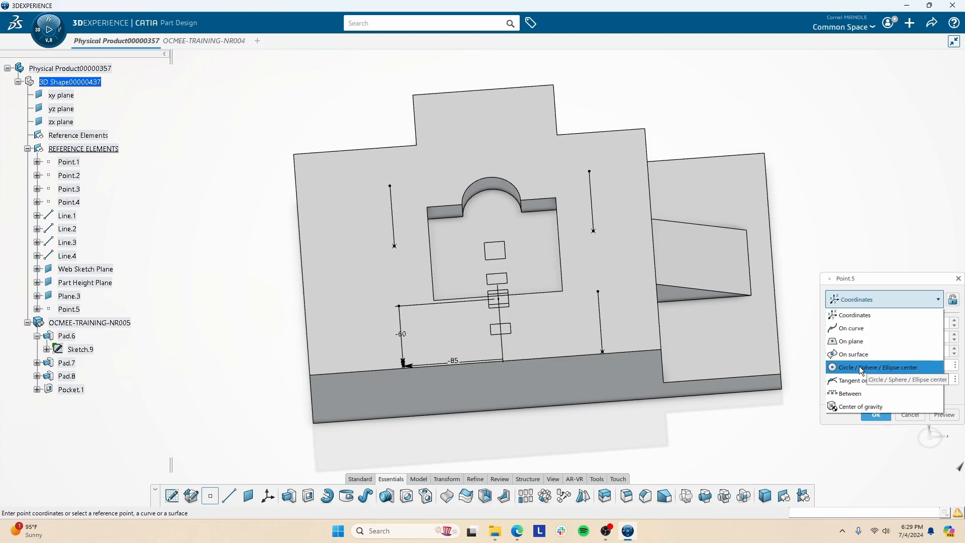
click(875, 368)
click(491, 194)
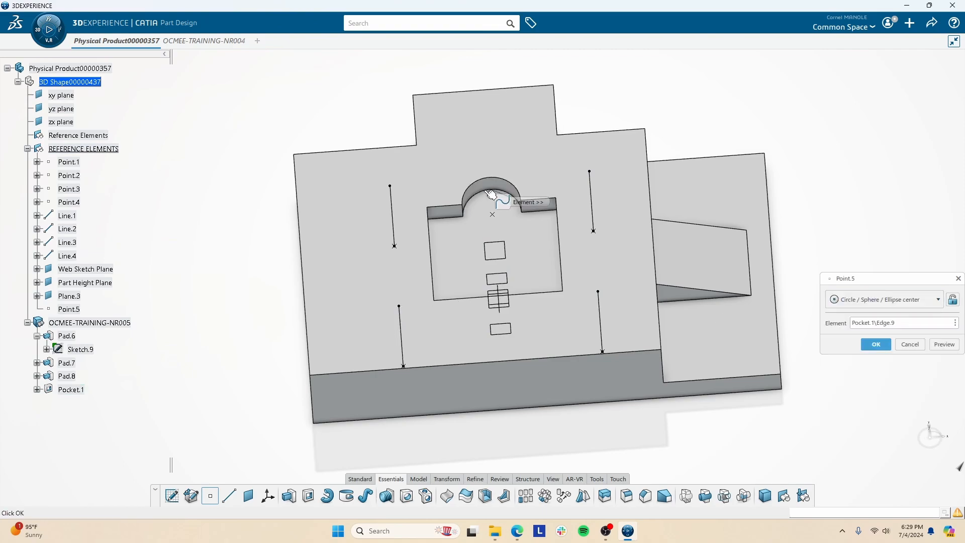
click(876, 345)
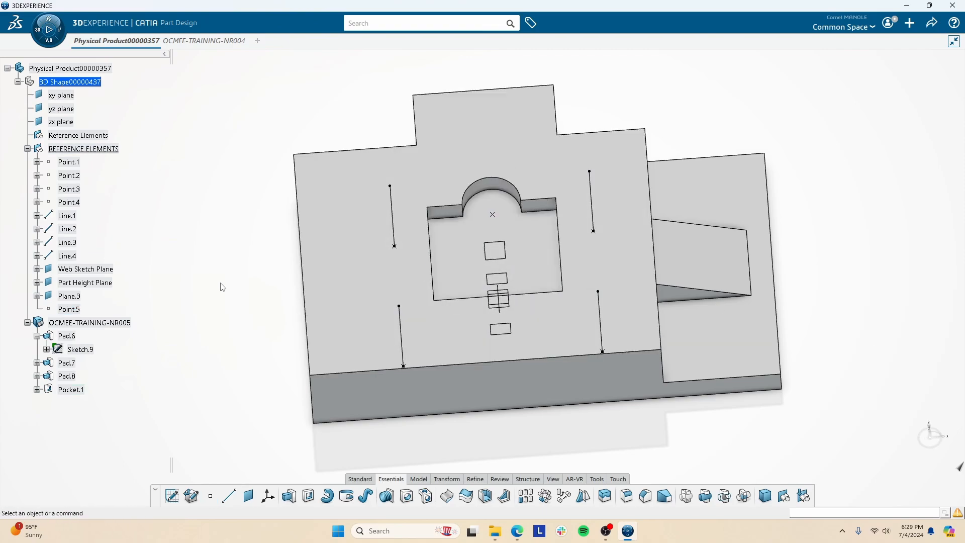
Read the PDF's instruction for the positioned sketch on the bottom face of the pocket, including its origin and orientation.
key(alt+Tab)
scroll(382, 216, down, 1)
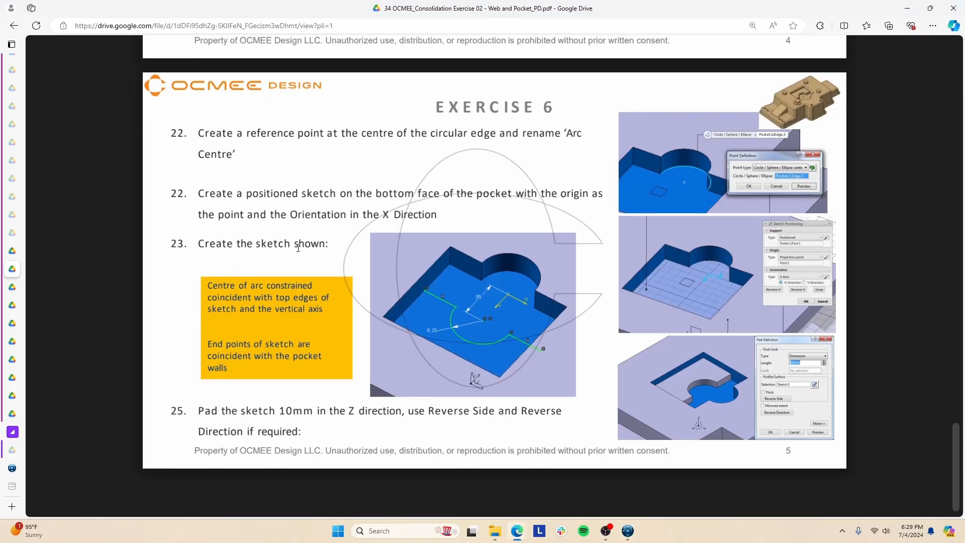
drag(300, 193, 381, 219)
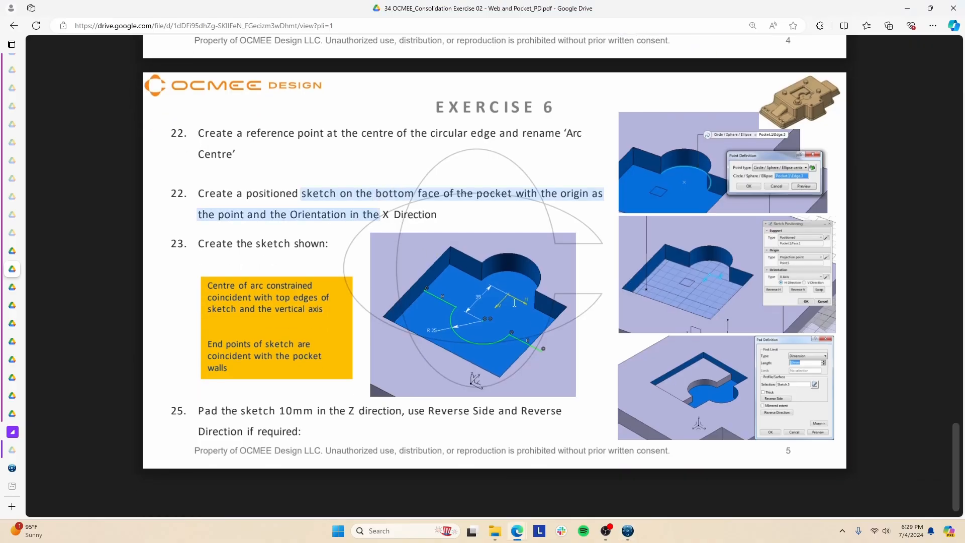
click(429, 220)
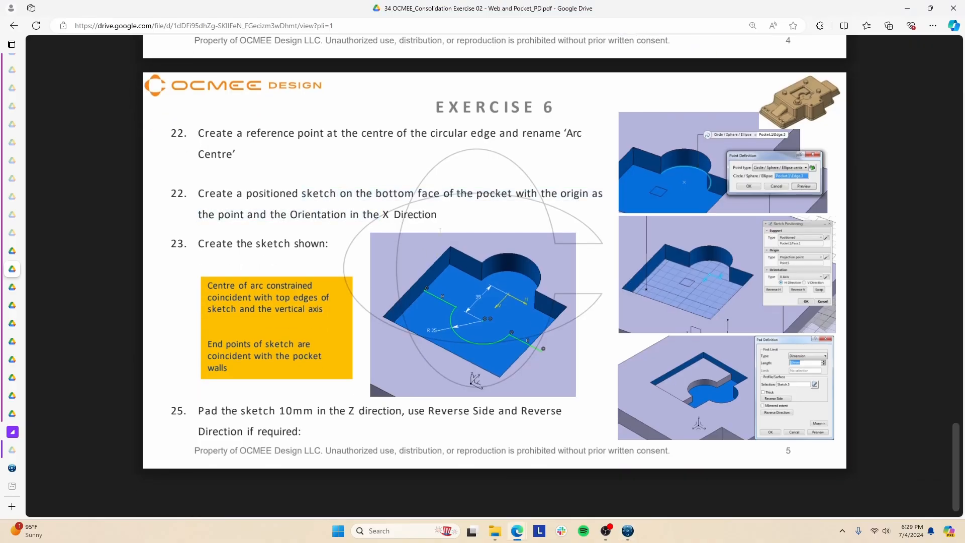
key(alt+Tab)
key(alt+Tab)
key(alt+Tab)
Define the OCMEE-TRAINING-NR005 body as the in-work object.
click(457, 256)
middle_drag(505, 297, 517, 330)
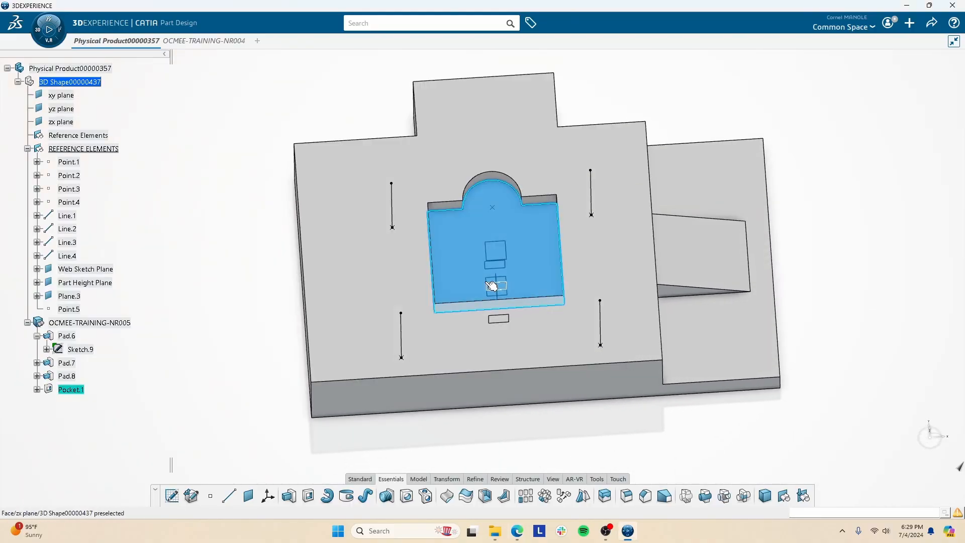
click(200, 291)
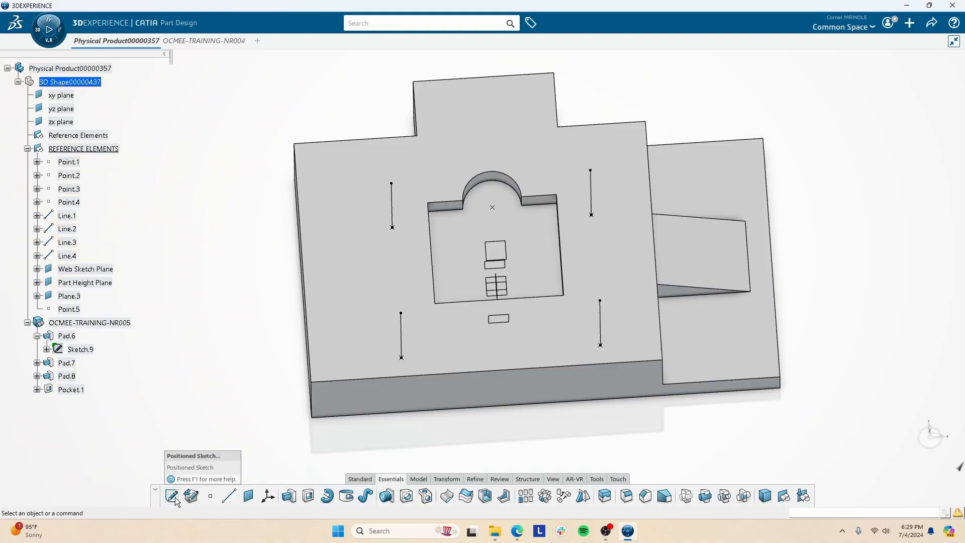
click(463, 237)
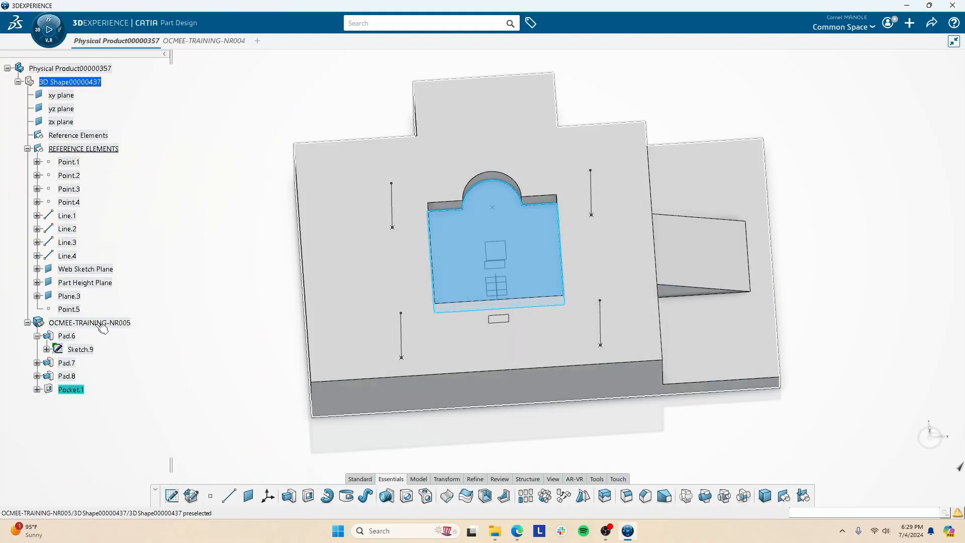
right_click(83, 322)
click(161, 151)
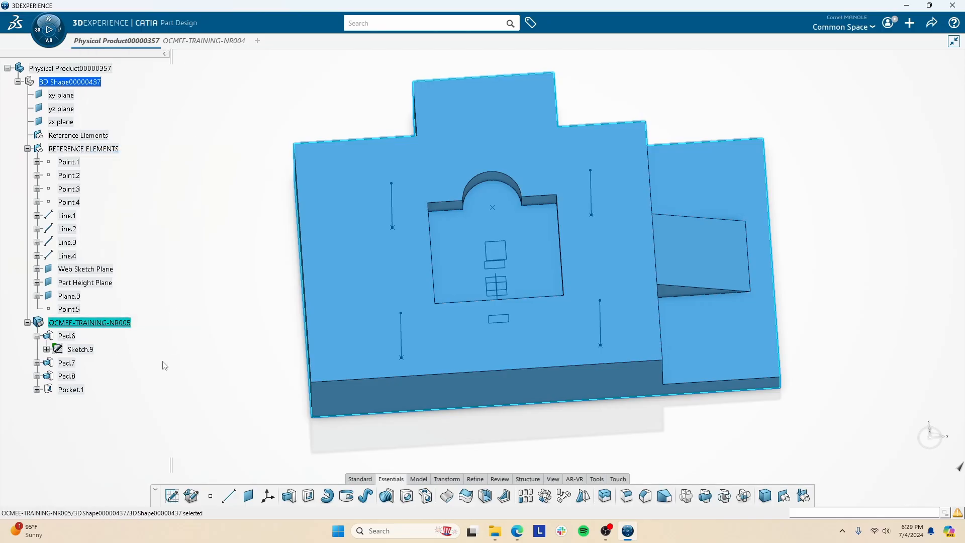
click(171, 497)
click(375, 346)
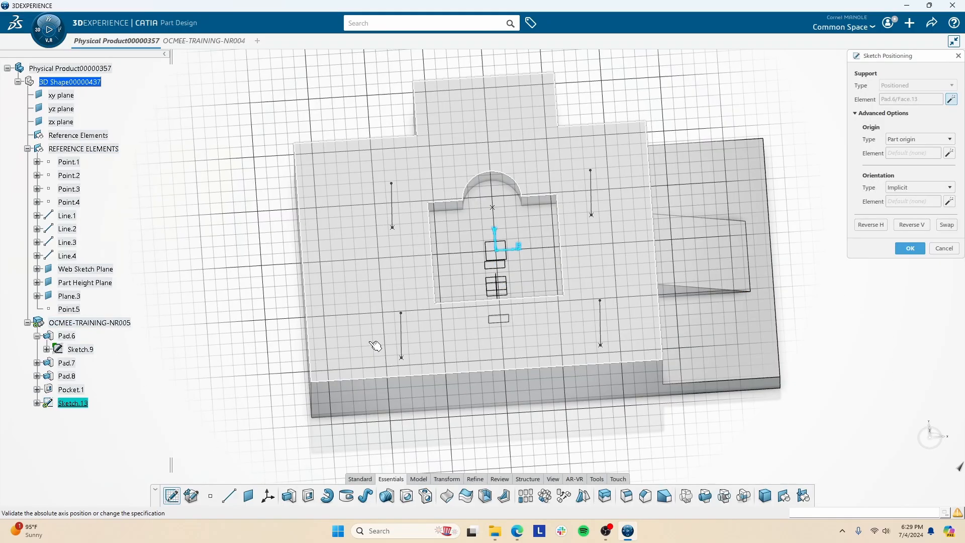
click(476, 271)
click(465, 266)
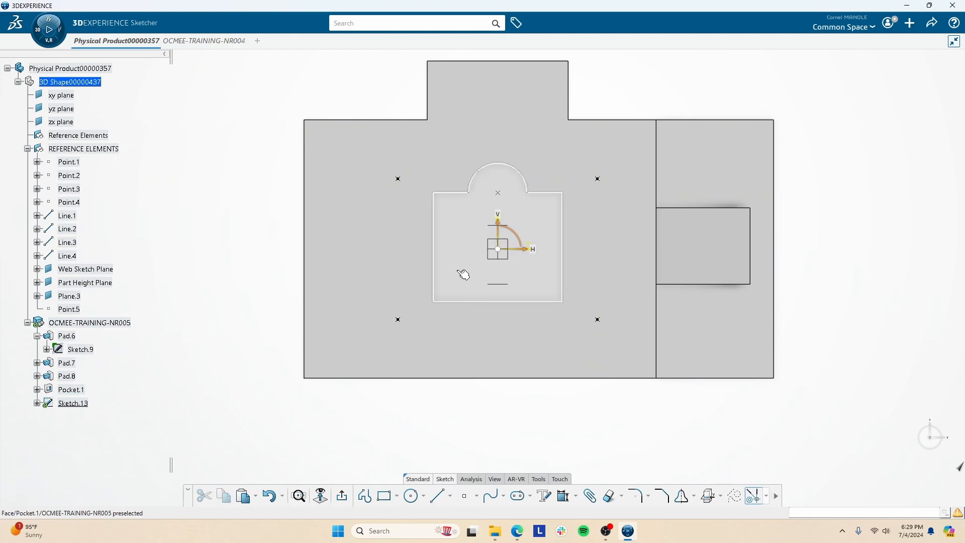
click(342, 498)
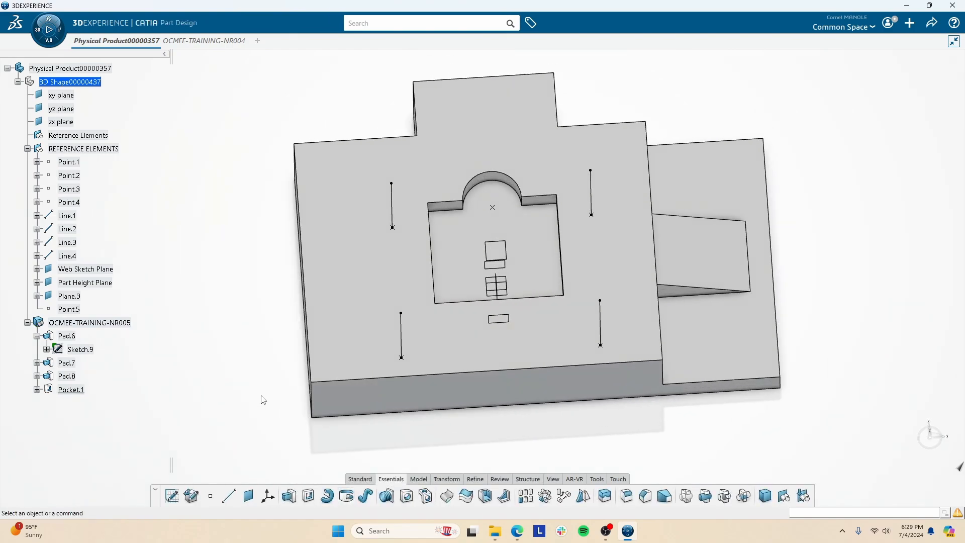
Create a positioned sketch on the pocket floor with the arc-centre point as its Projection point origin, and flip the V axis.
click(172, 497)
click(920, 140)
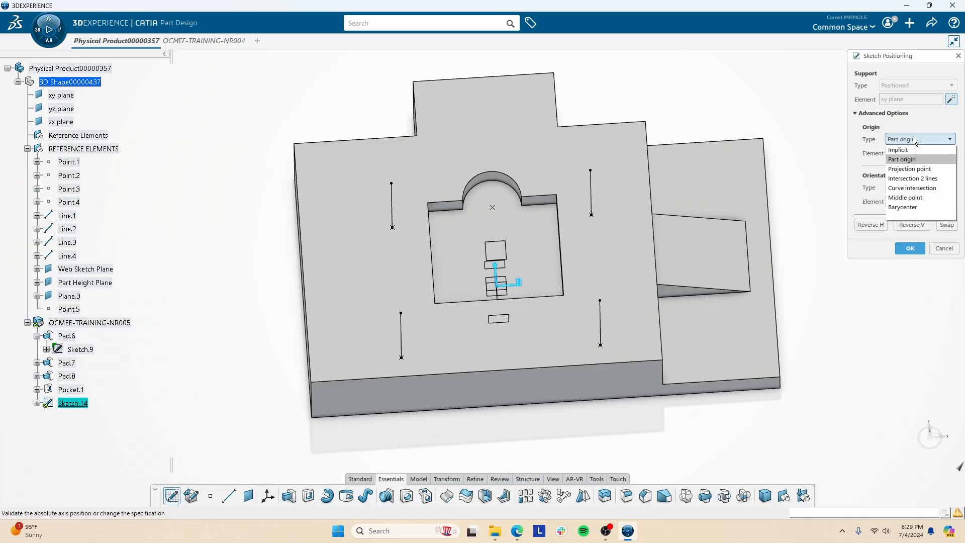
click(922, 171)
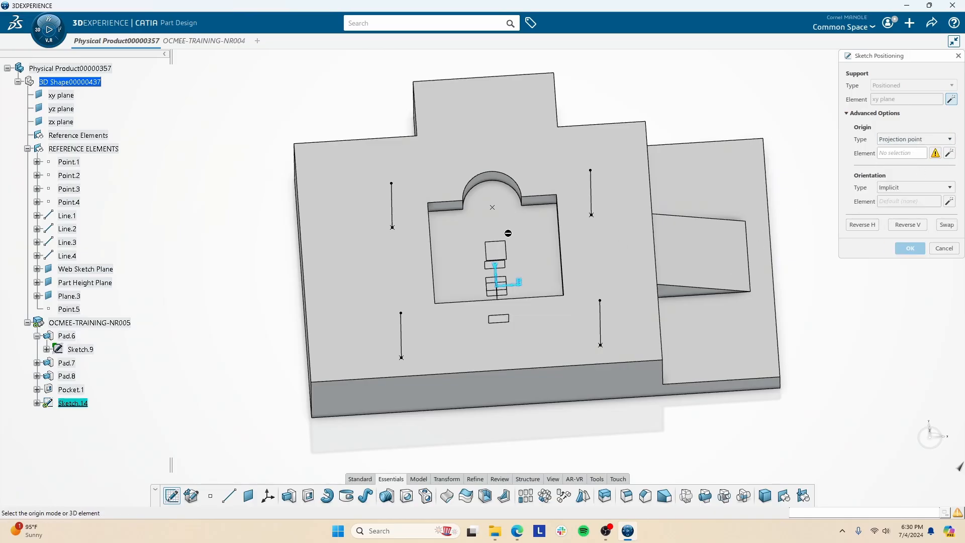
click(493, 208)
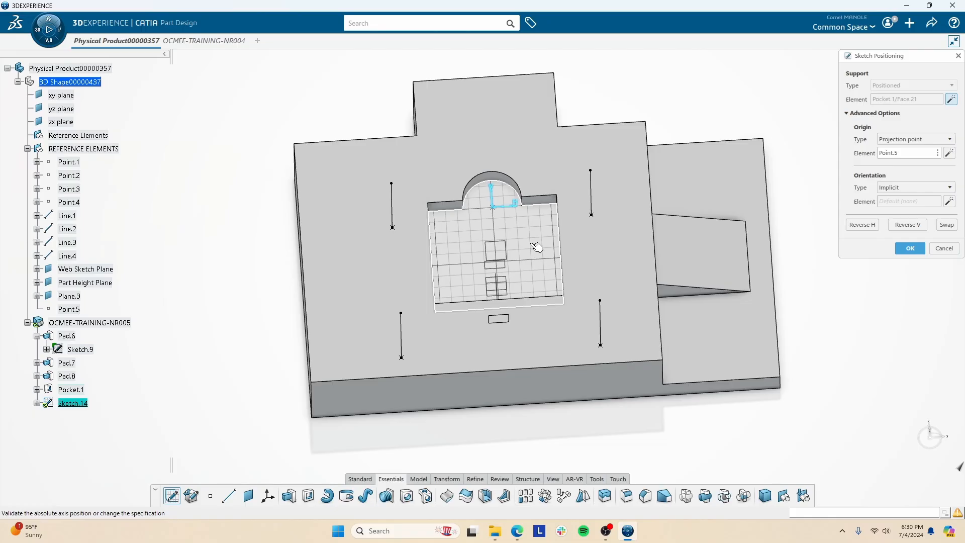
key(Return)
drag(500, 168, 517, 221)
Check the sketch shown in the PDF and draw a rectangle across the lower half of the pocket floor.
key(alt+Tab)
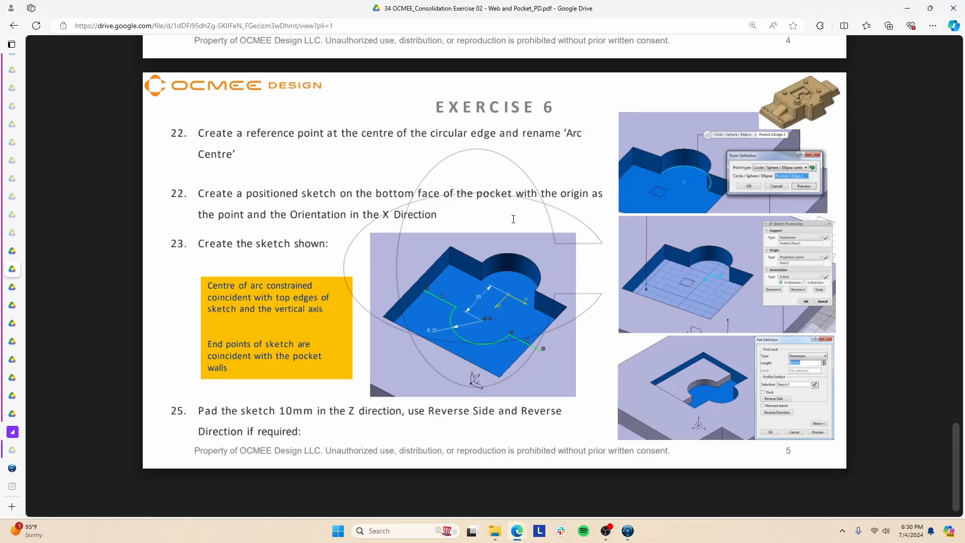
key(alt+Tab)
key(alt+Tab)
key(alt+Tab)
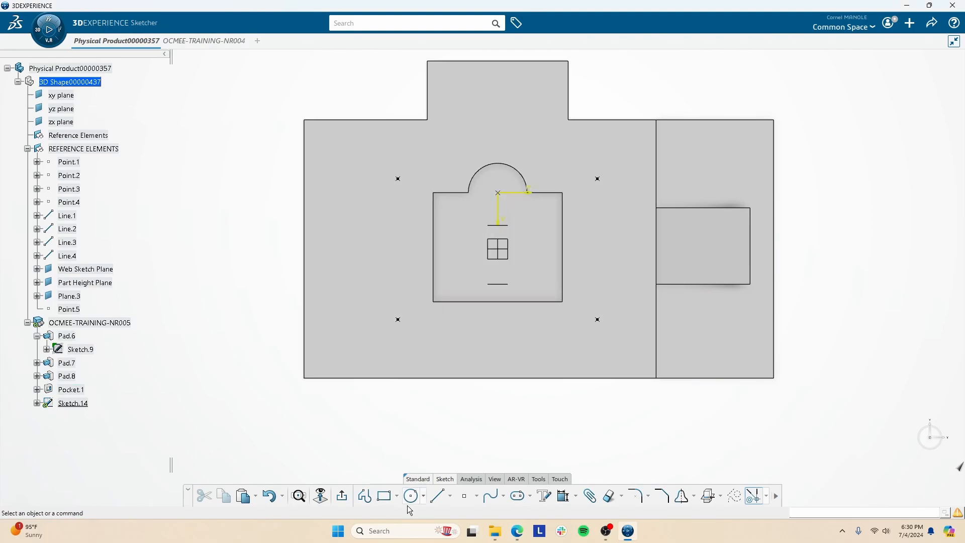
click(381, 500)
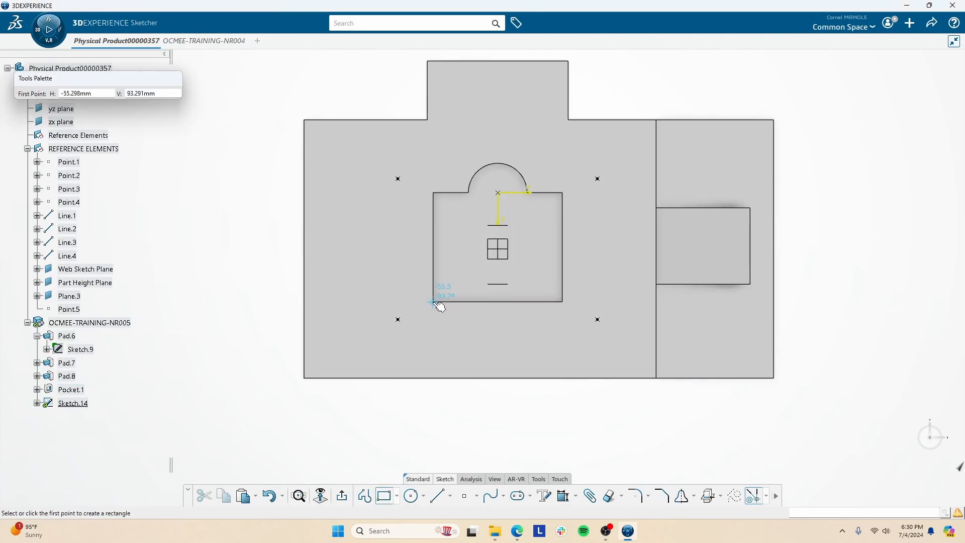
click(440, 297)
click(550, 238)
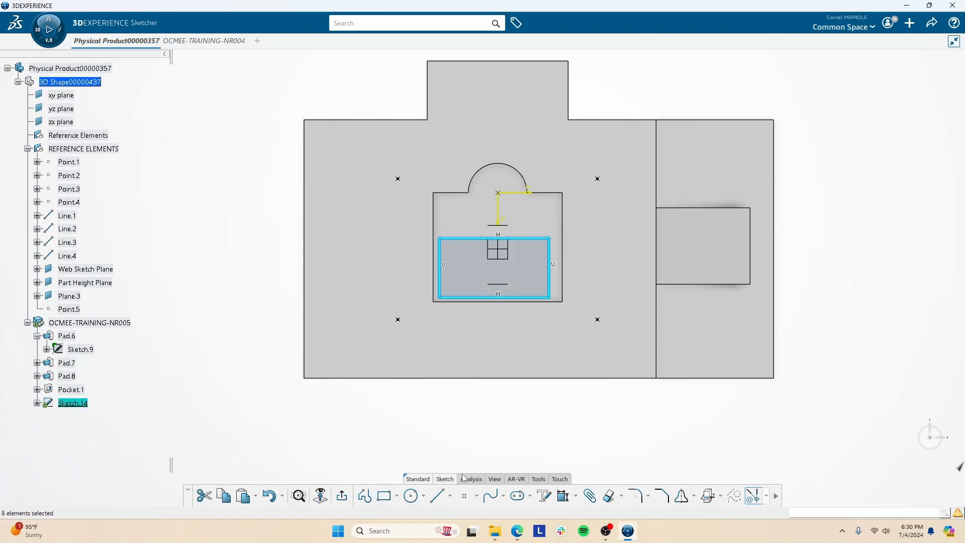
Draw a circle of about 21 mm radius centred on the rectangle's upper edge and trim it into a semicircular notch.
click(413, 497)
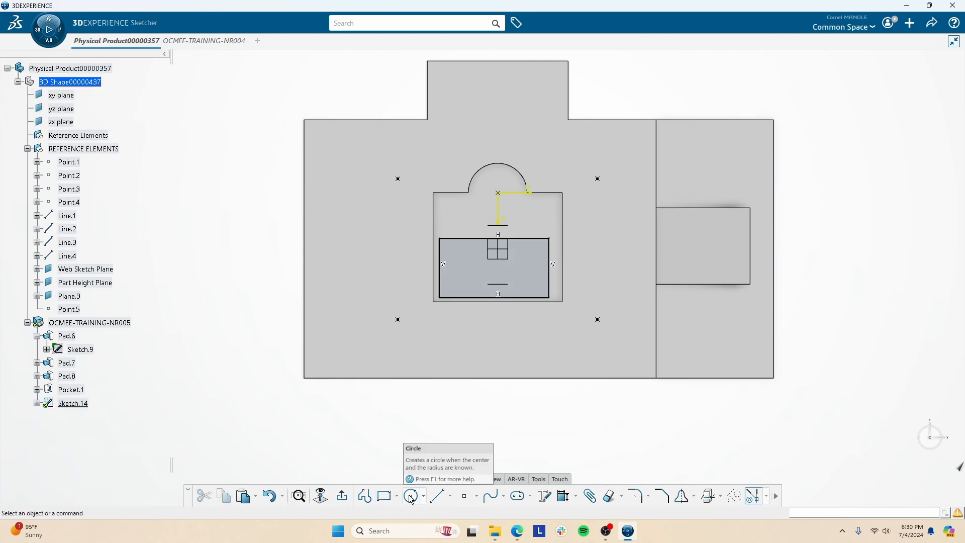
click(494, 239)
click(514, 253)
click(534, 445)
click(609, 496)
click(513, 224)
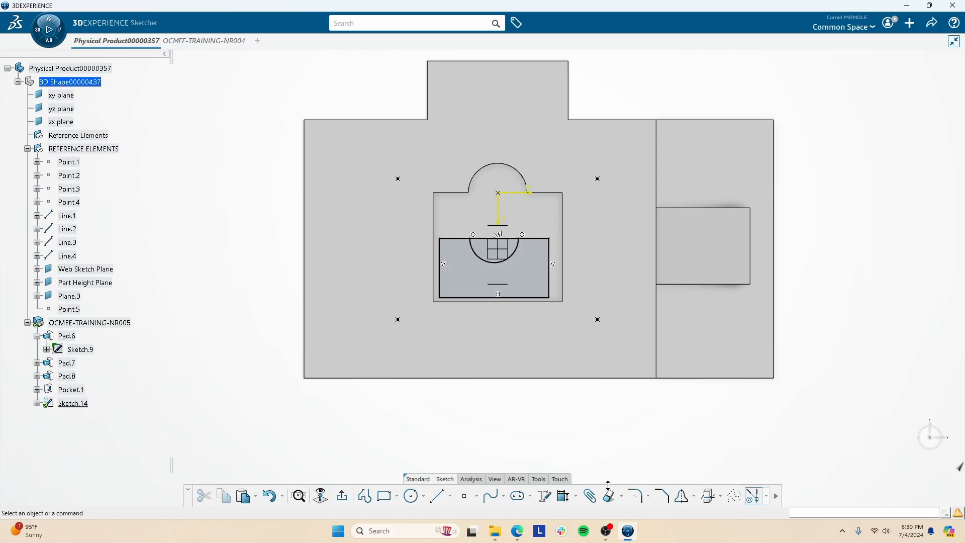
click(514, 242)
click(510, 304)
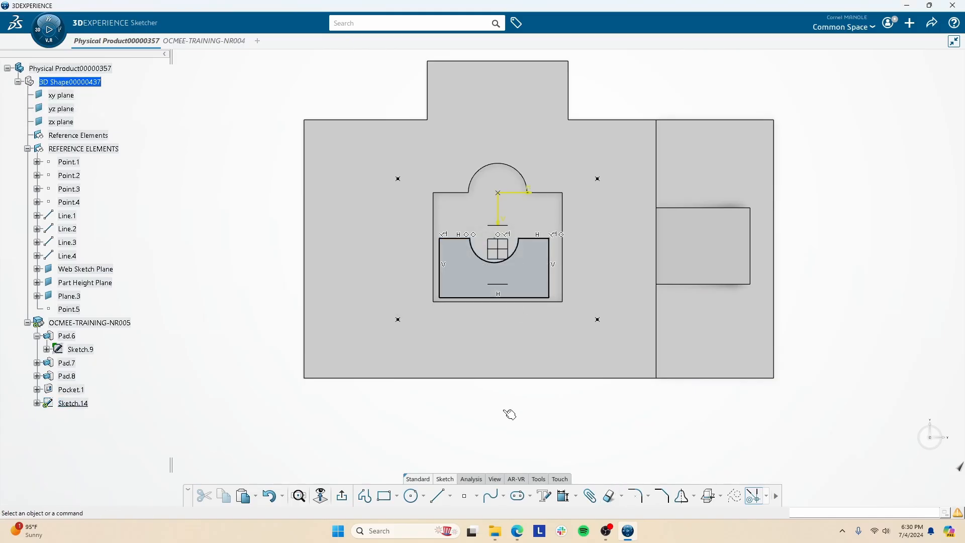
Constrain both lower corners of the profile coincident with the pocket's lower corners.
click(441, 297)
ctrl+click(433, 302)
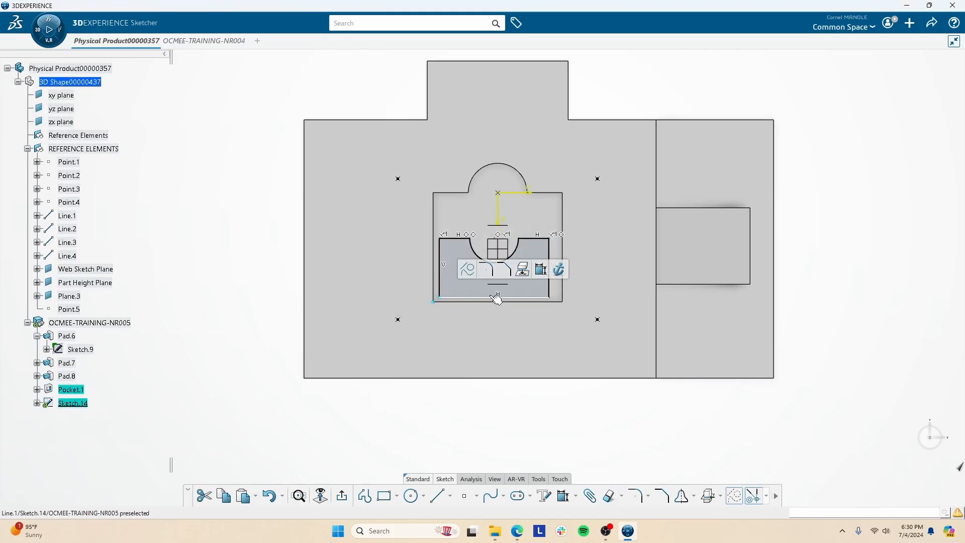
click(541, 269)
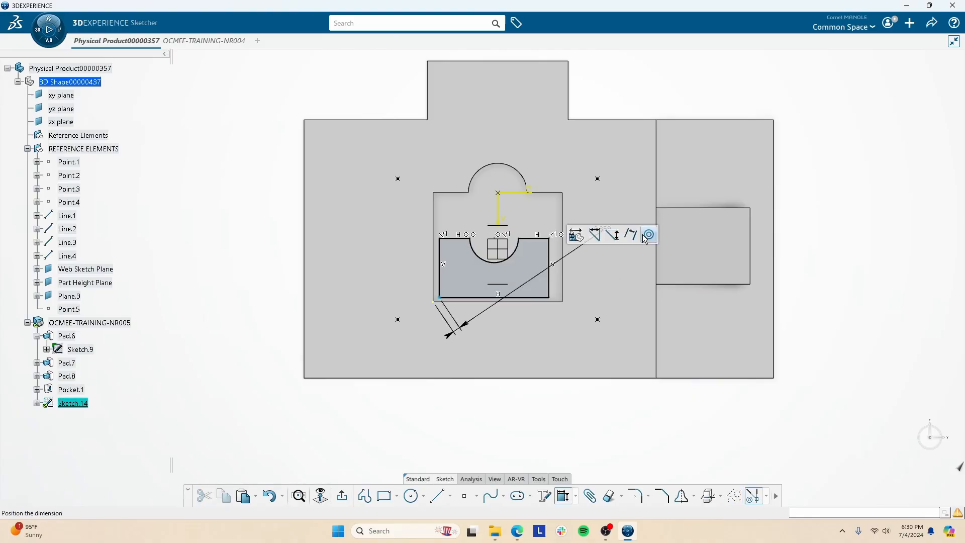
click(543, 302)
ctrl+click(563, 302)
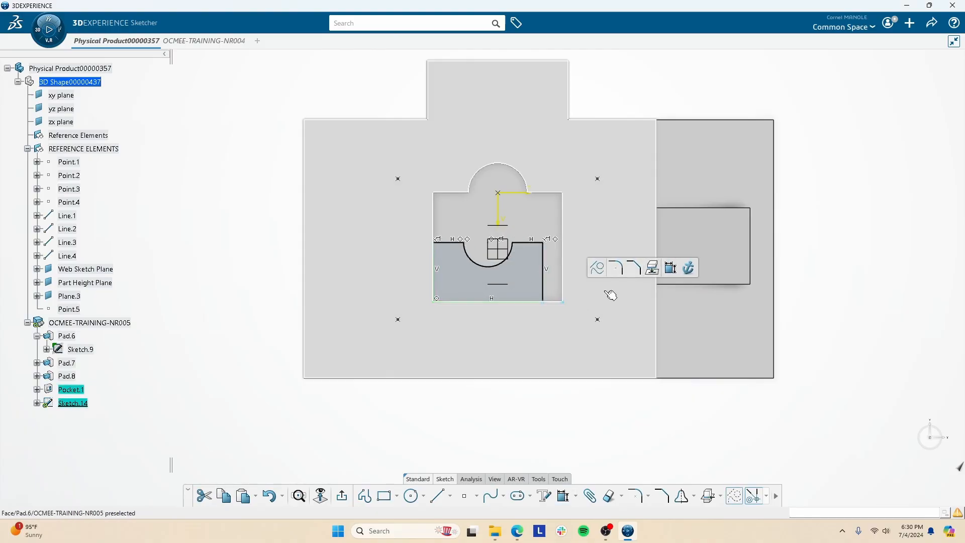
click(670, 271)
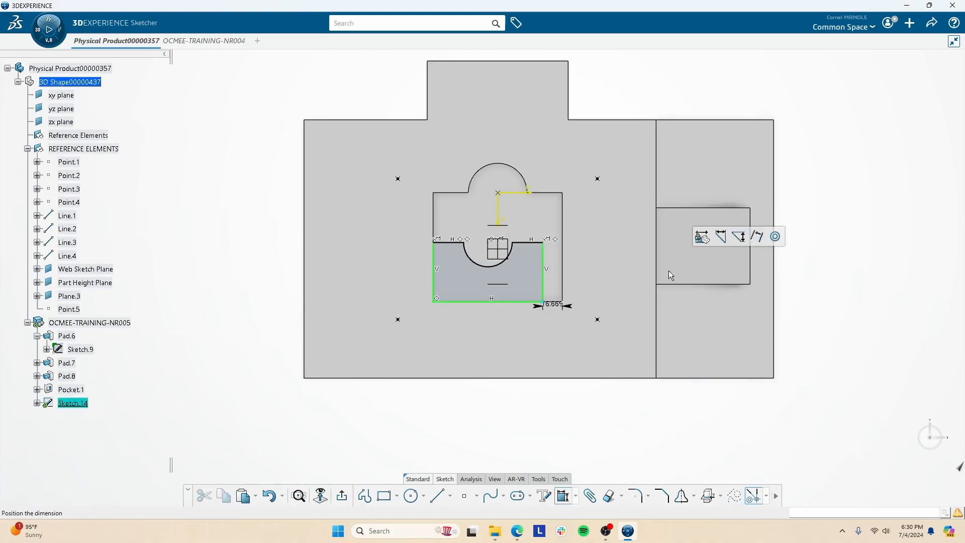
click(776, 237)
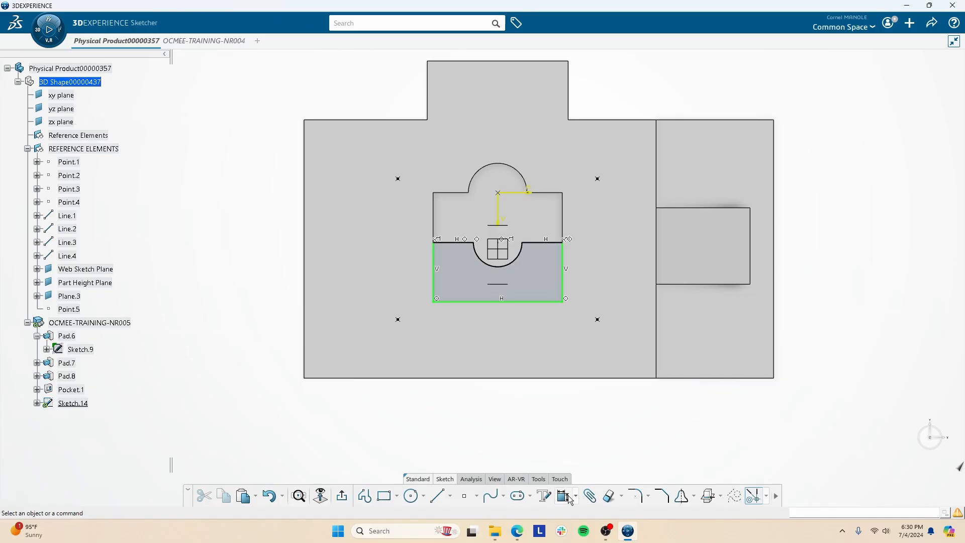
Dimension the profile's upper edge 35 mm from the H axis, set the arc's radius to 25 mm and finish the sketch.
click(536, 242)
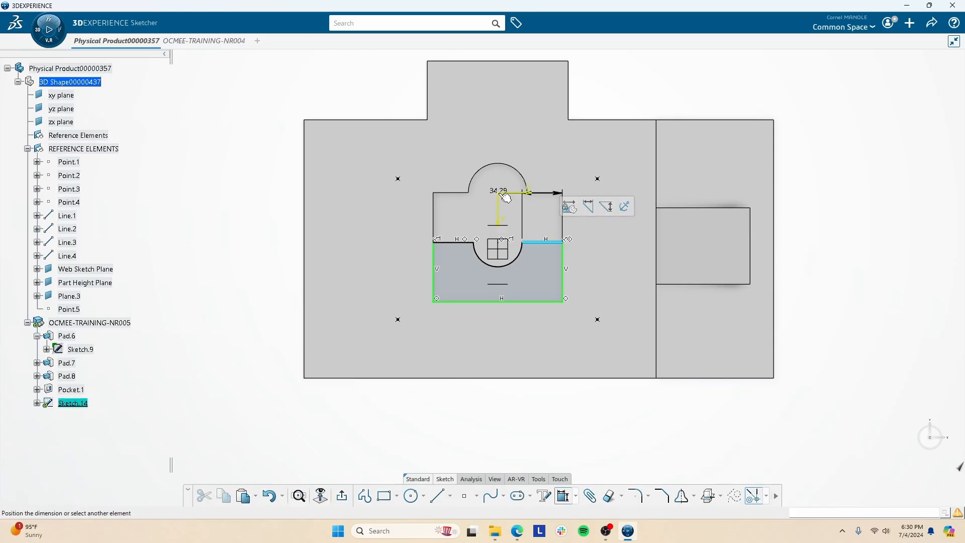
click(600, 217)
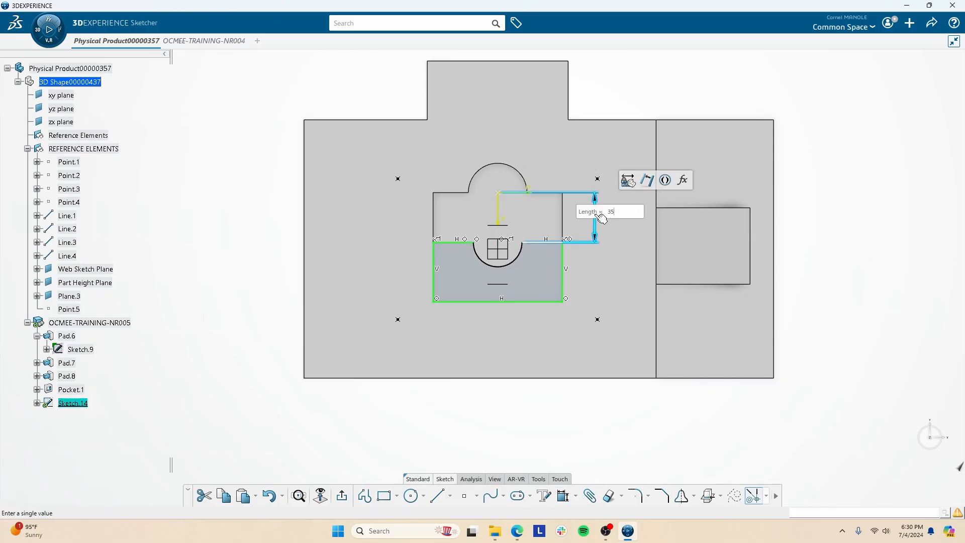
key(Return)
click(520, 250)
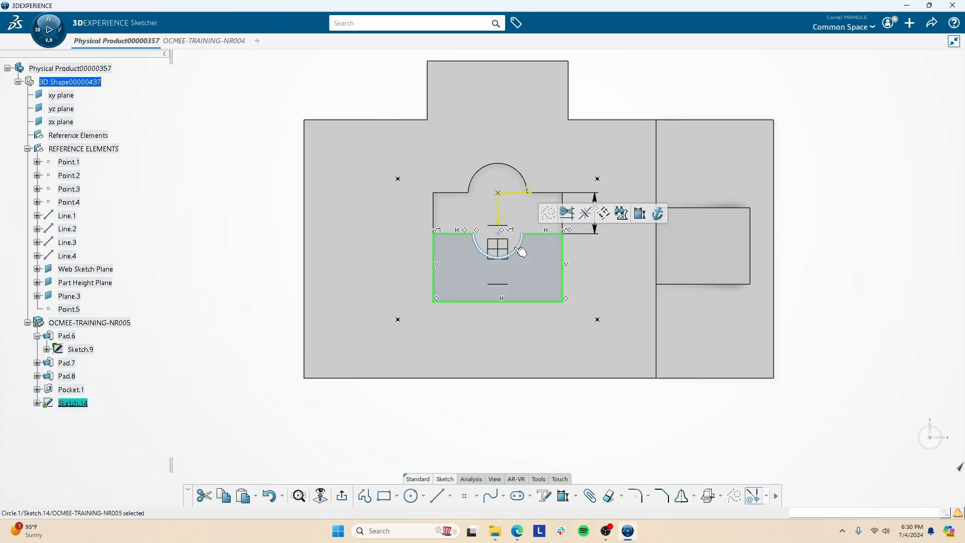
click(640, 213)
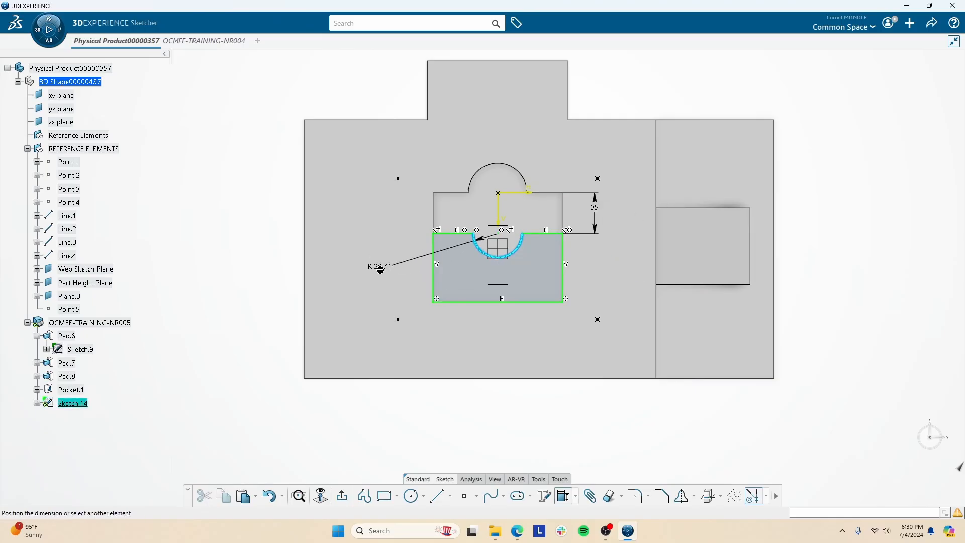
click(385, 272)
key(Return)
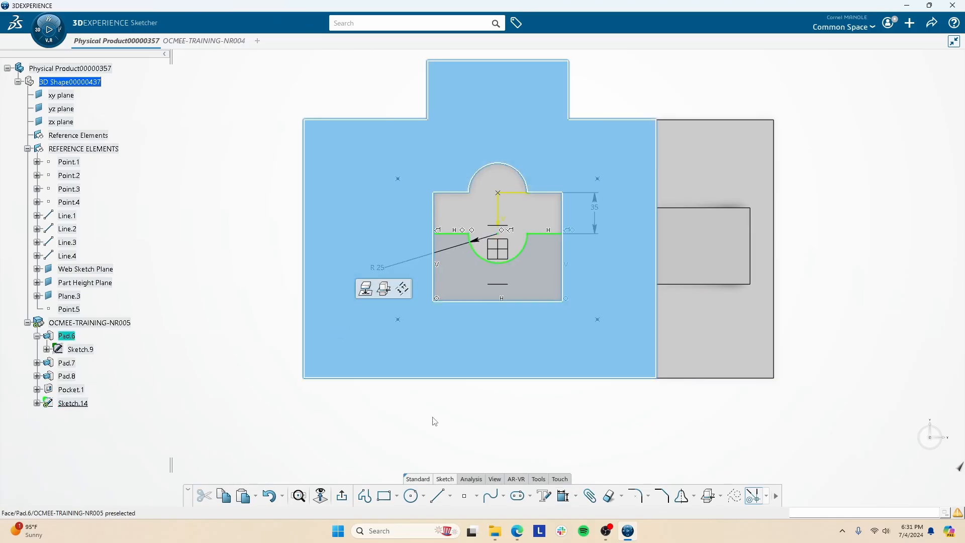
click(349, 498)
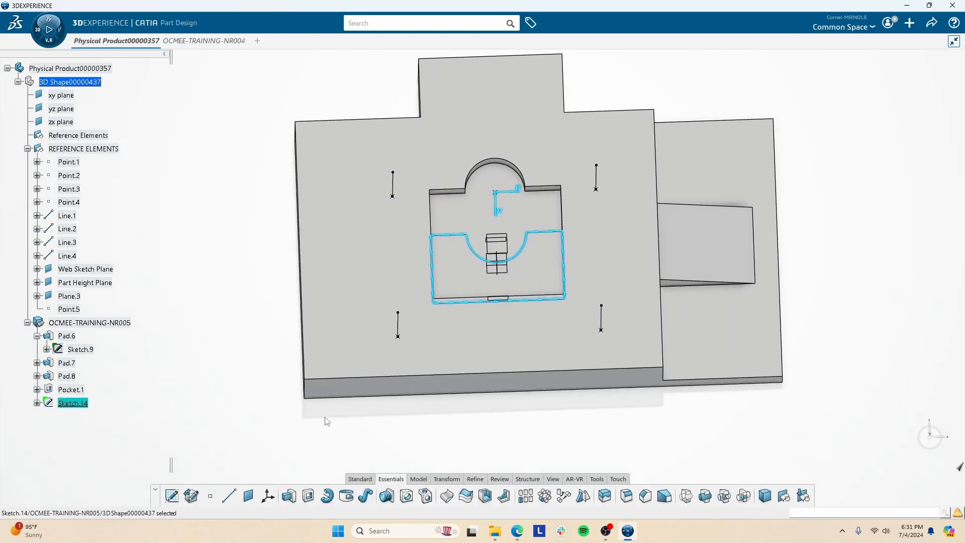
Check the PDF's pad instruction and pad the finished pocket-floor sketch by 10 mm.
click(289, 496)
key(alt+Tab)
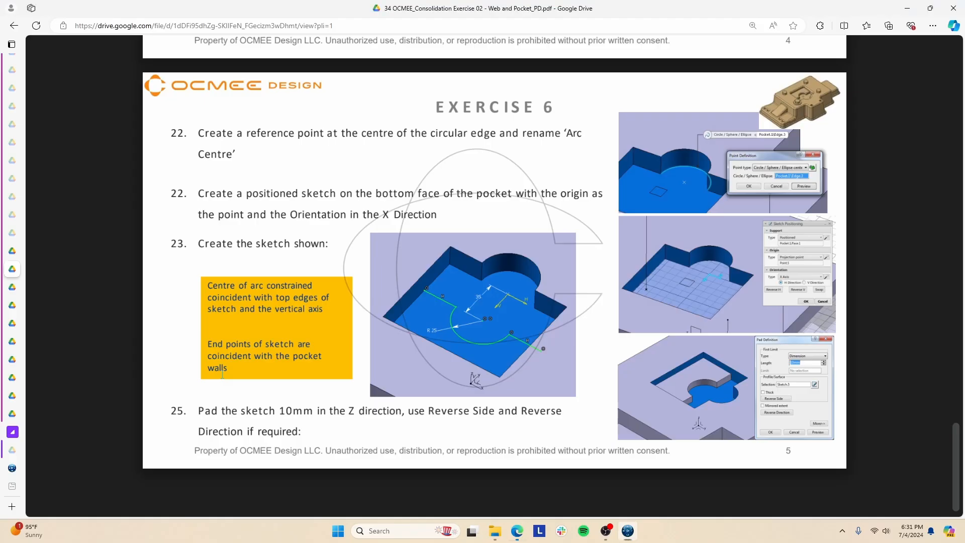
key(alt+Tab)
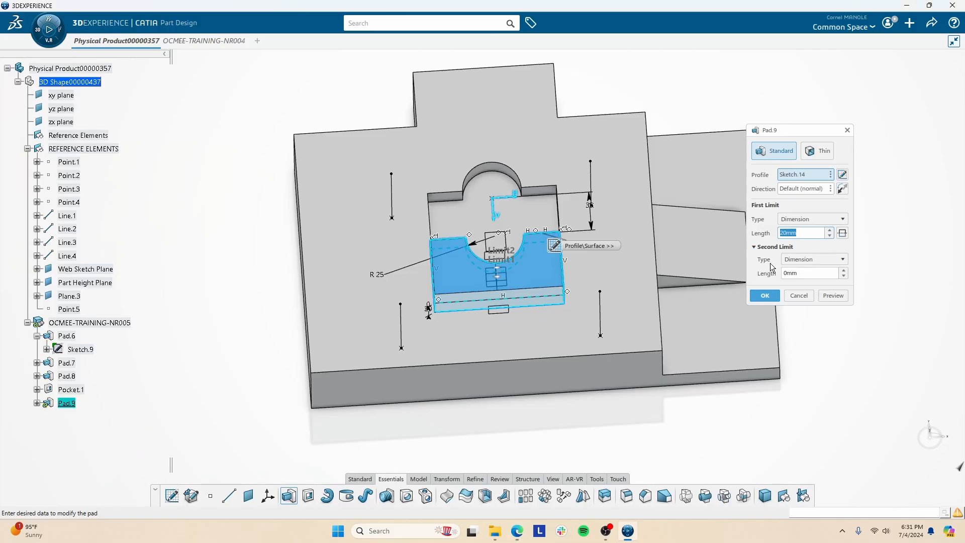
text(10)
key(Return)
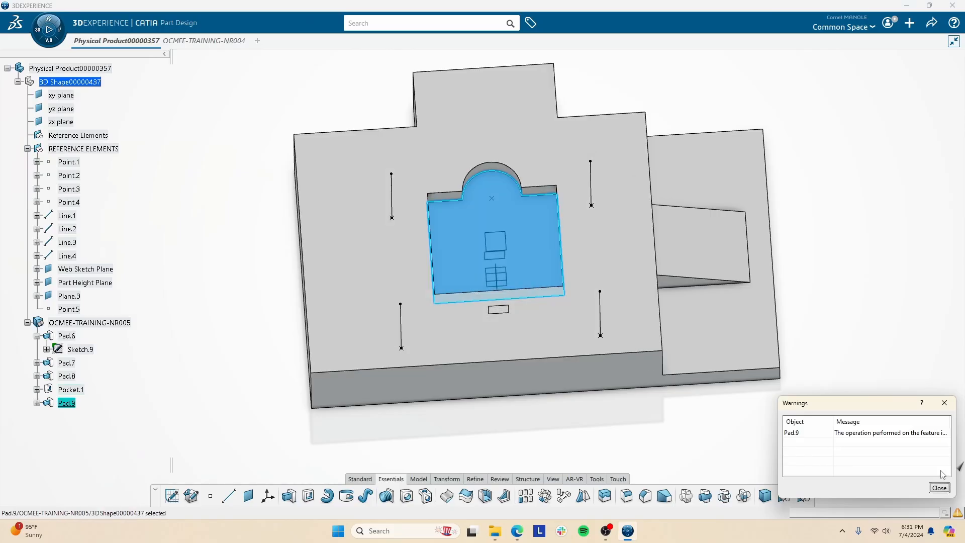
click(938, 488)
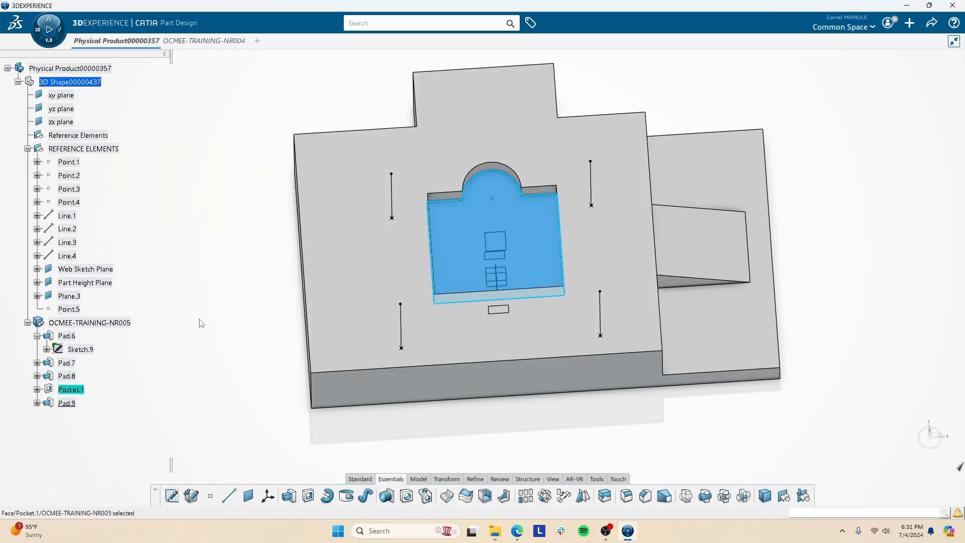
Review the definition of the 10 mm pocket-floor pad without changing it and inspect the part from several sides.
double_click(69, 405)
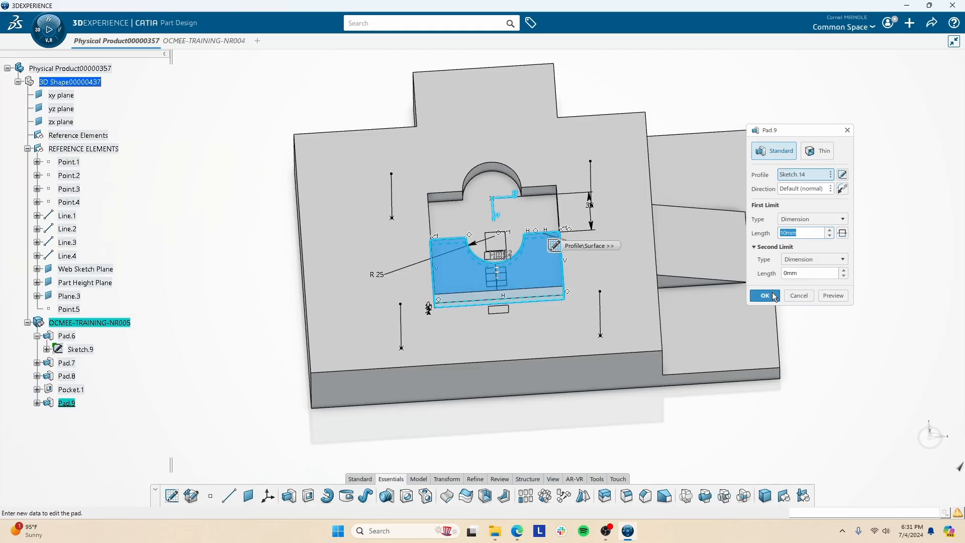
click(774, 297)
click(533, 443)
middle_drag(525, 382, 495, 307)
double_click(73, 406)
middle_drag(504, 346, 535, 257)
middle_drag(560, 306, 546, 242)
click(765, 296)
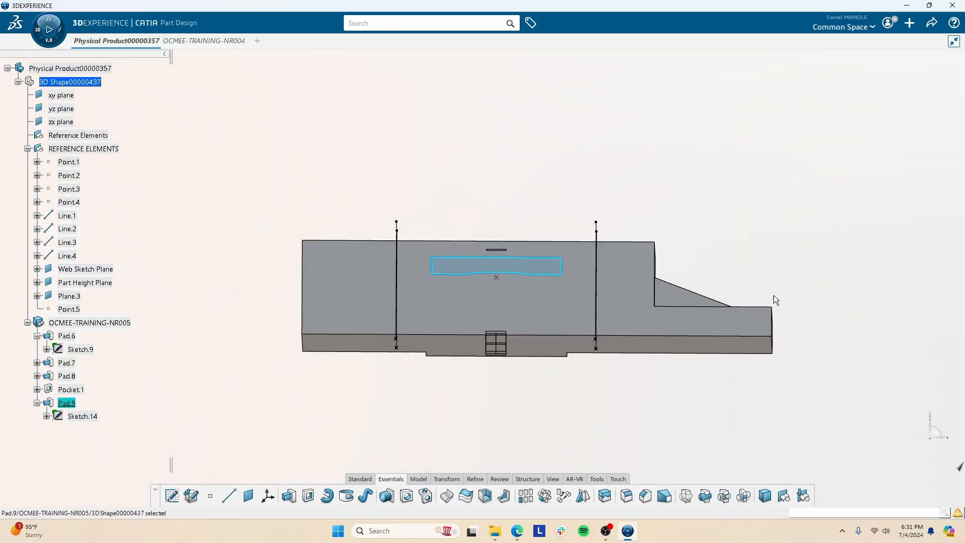
middle_drag(619, 347, 387, 318)
middle_drag(435, 269, 328, 384)
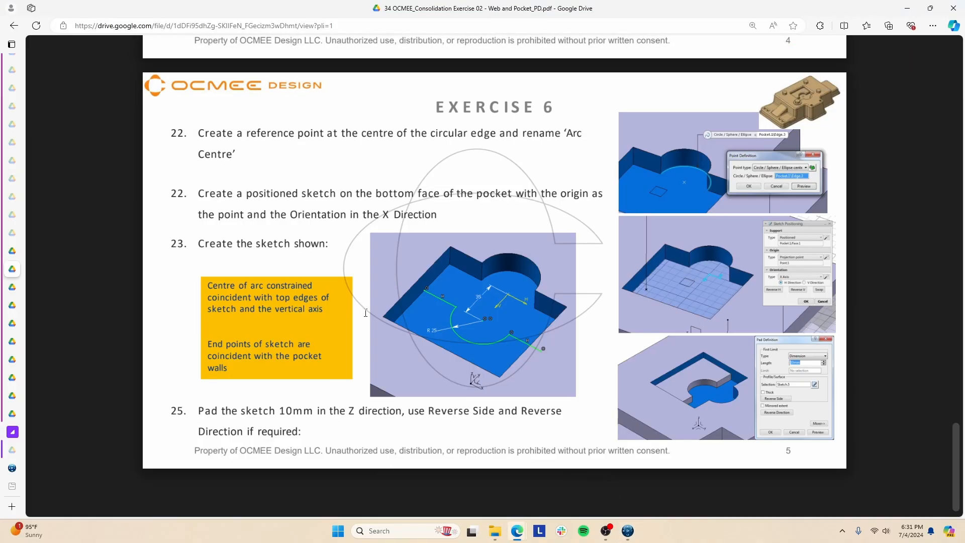
Switch to the Exercise 03 Initial Bolt Feature PDF in the browser and read the reference plane and positioned sketch instructions.
click(12, 287)
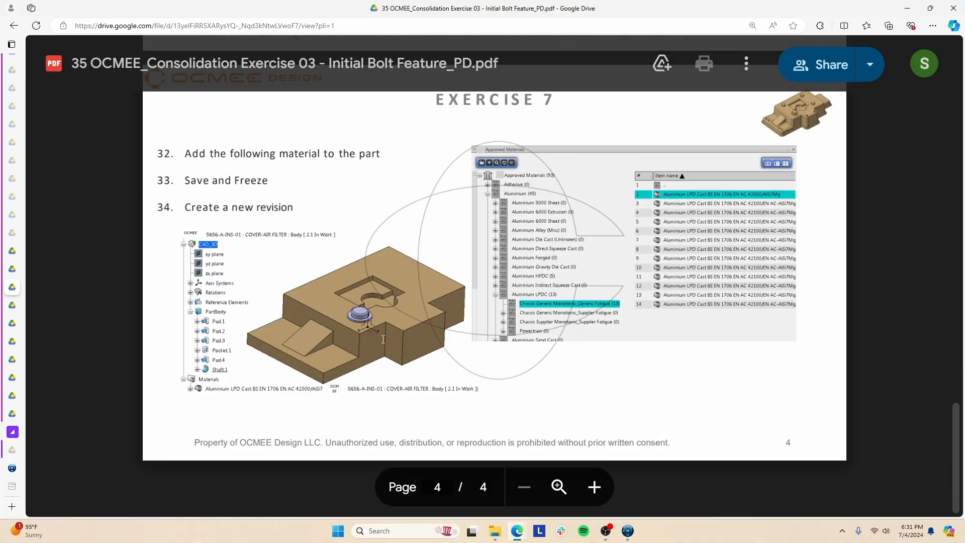
scroll(381, 340, up, 10)
scroll(384, 339, down, 4)
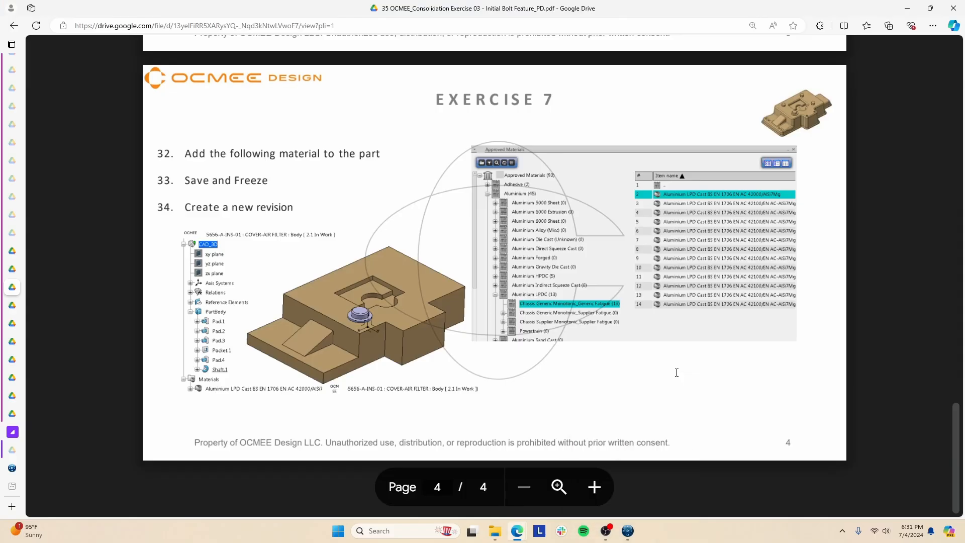
scroll(592, 372, up, 1)
scroll(250, 301, up, 20)
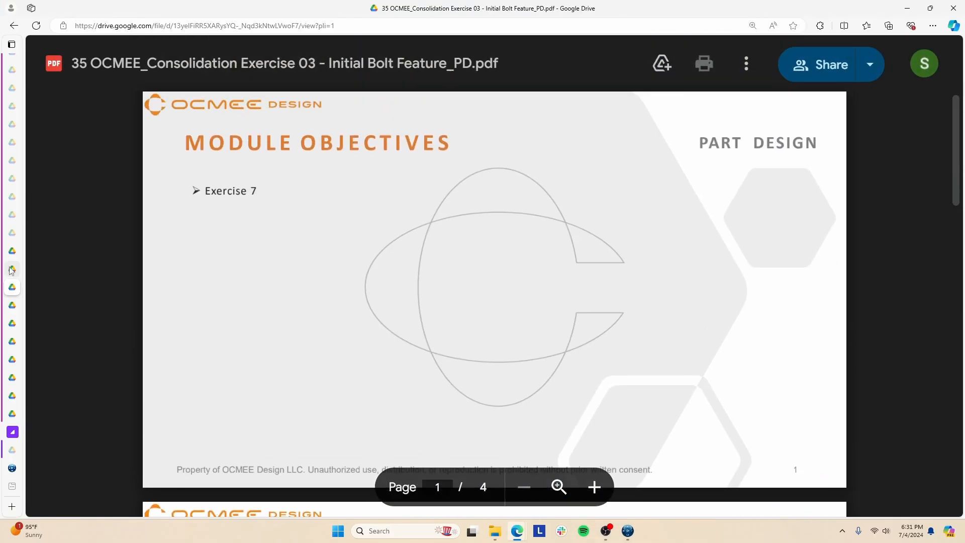
scroll(312, 301, down, 8)
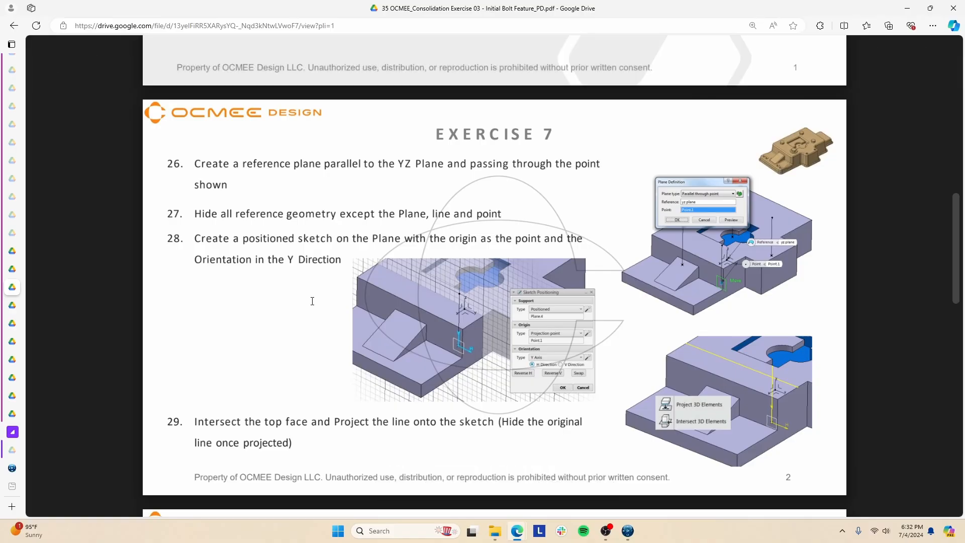
scroll(312, 301, down, 1)
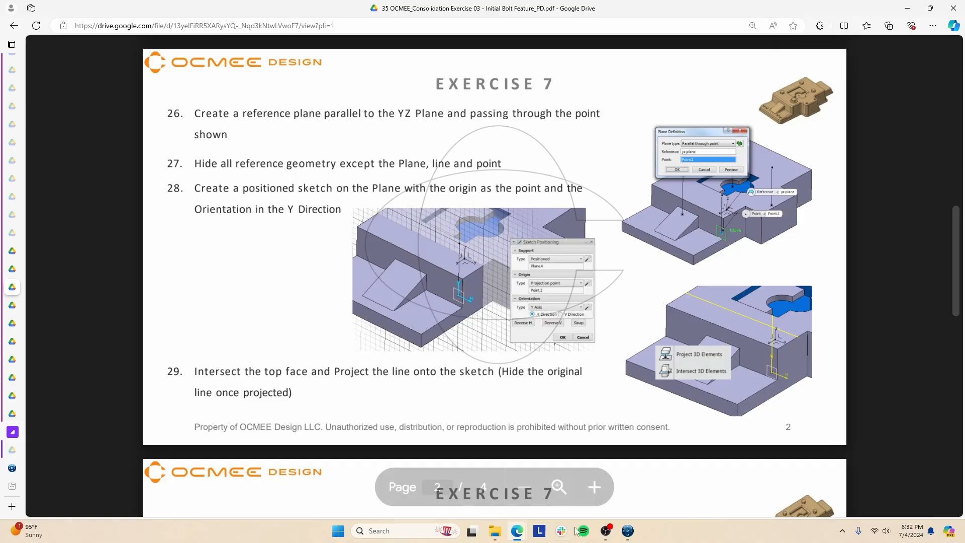
Switch back to 3DEXPERIENCE and define the REFERENCE ELEMENTS set as the in-work object.
click(628, 531)
right_click(79, 151)
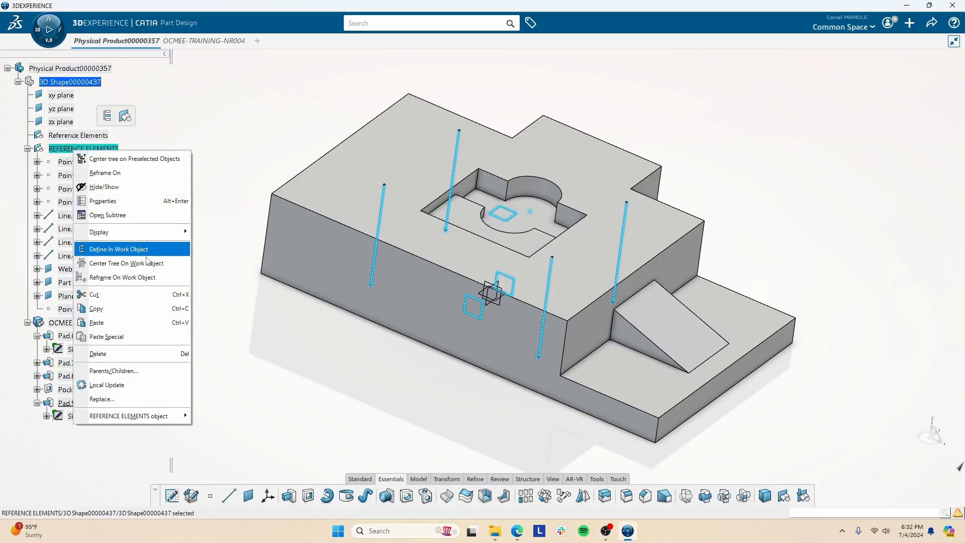
click(155, 248)
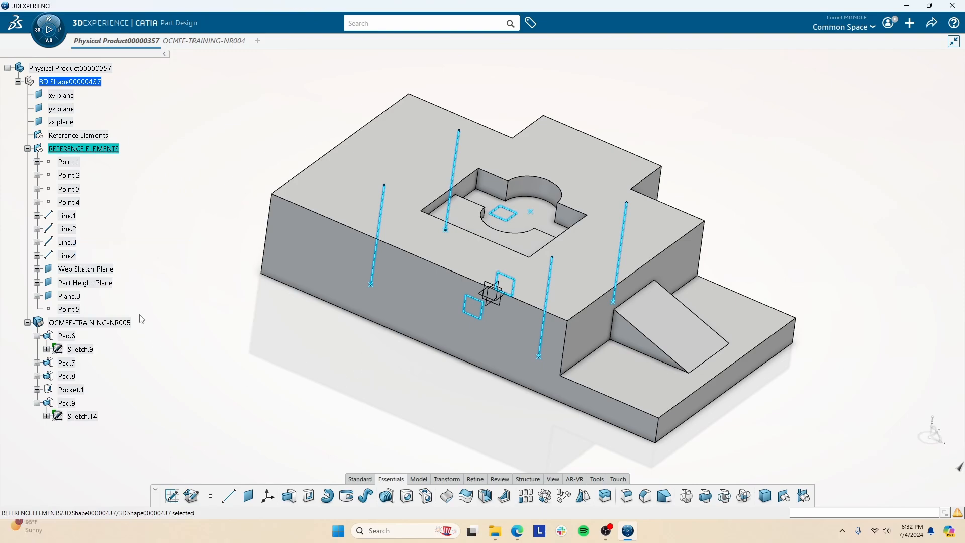
Create a reference plane parallel to the yz plane and passing through Point.1, checking the PDF for the definition.
click(248, 496)
middle_drag(396, 405, 345, 359)
key(alt+Tab)
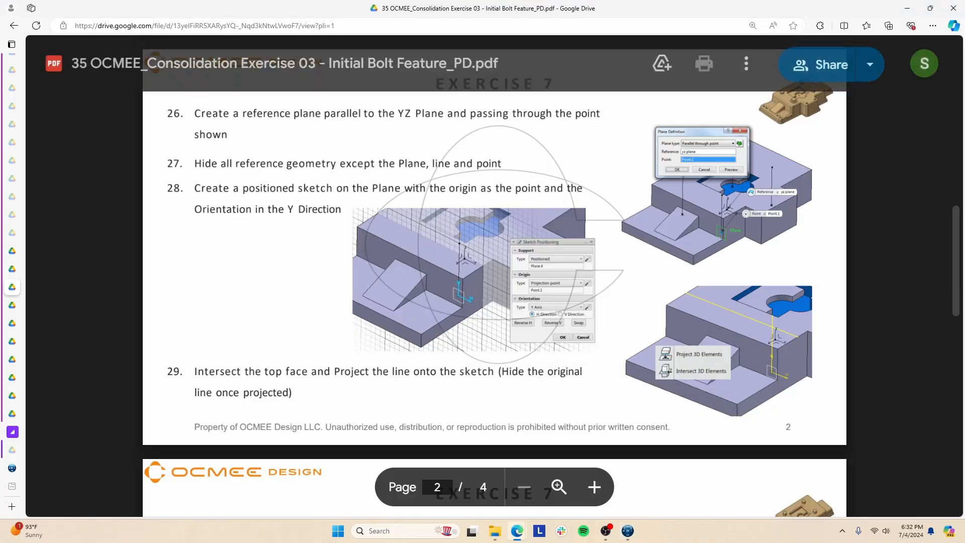
key(alt+Tab)
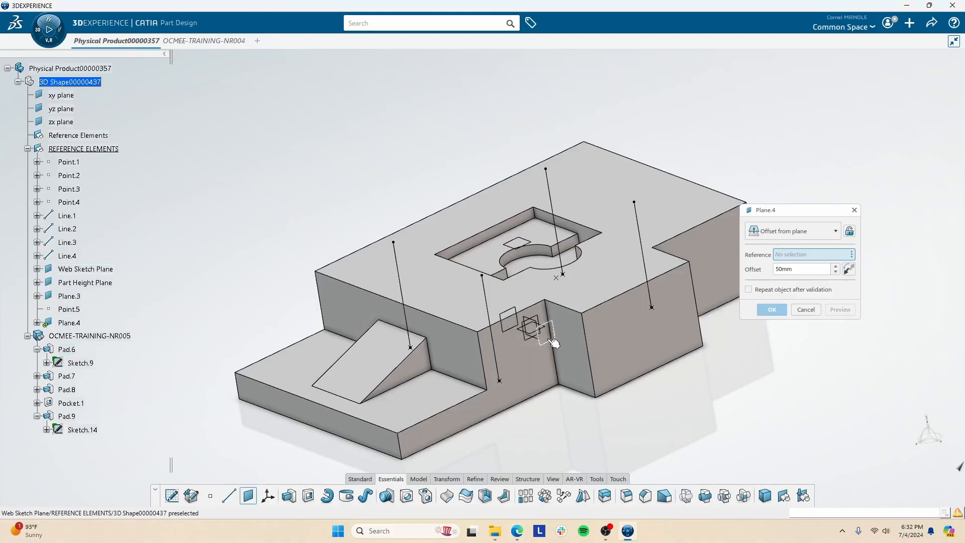
click(788, 234)
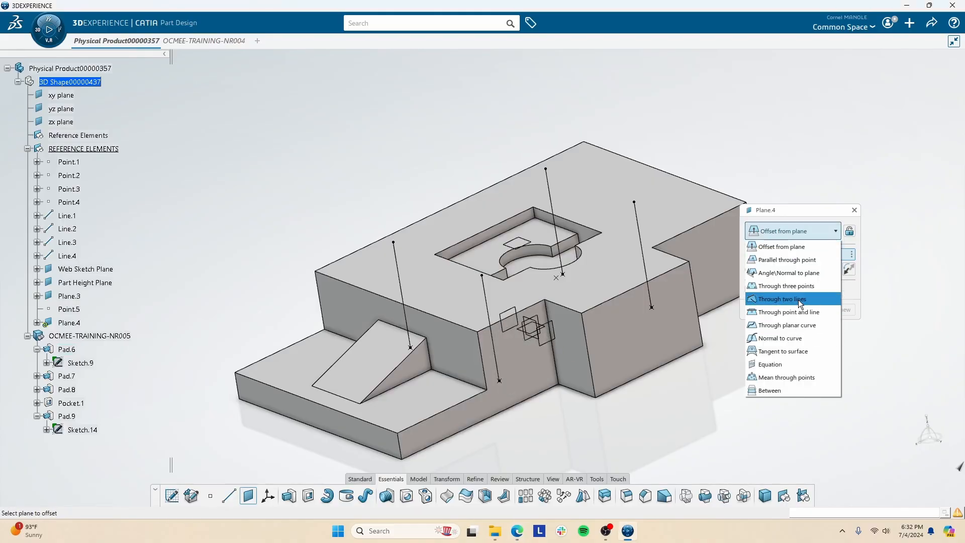
click(792, 248)
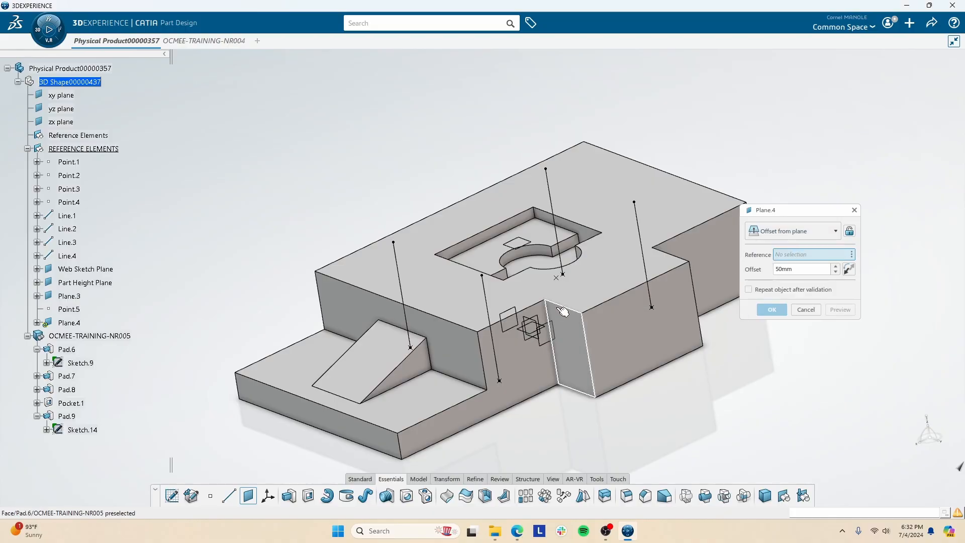
click(528, 319)
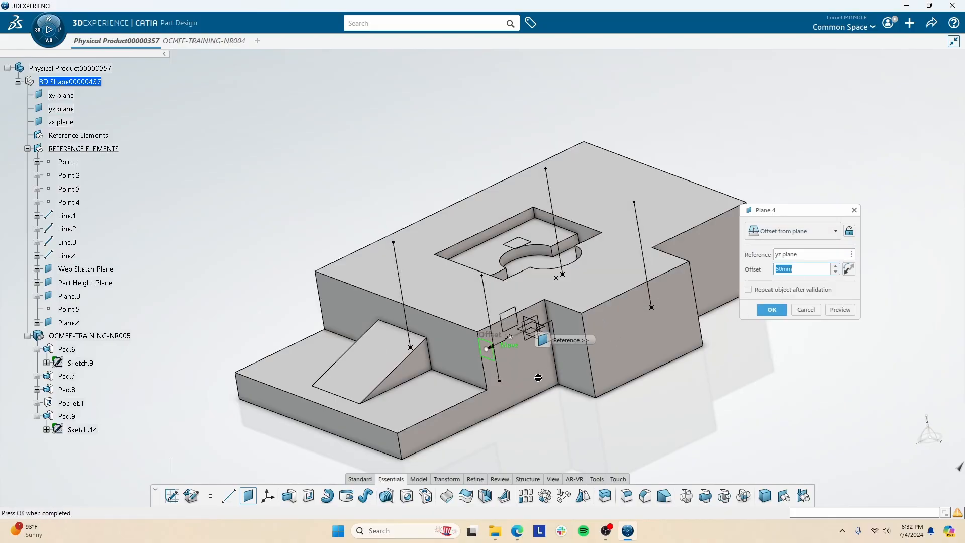
click(499, 380)
middle_drag(511, 390, 575, 261)
click(772, 290)
key(alt+Tab)
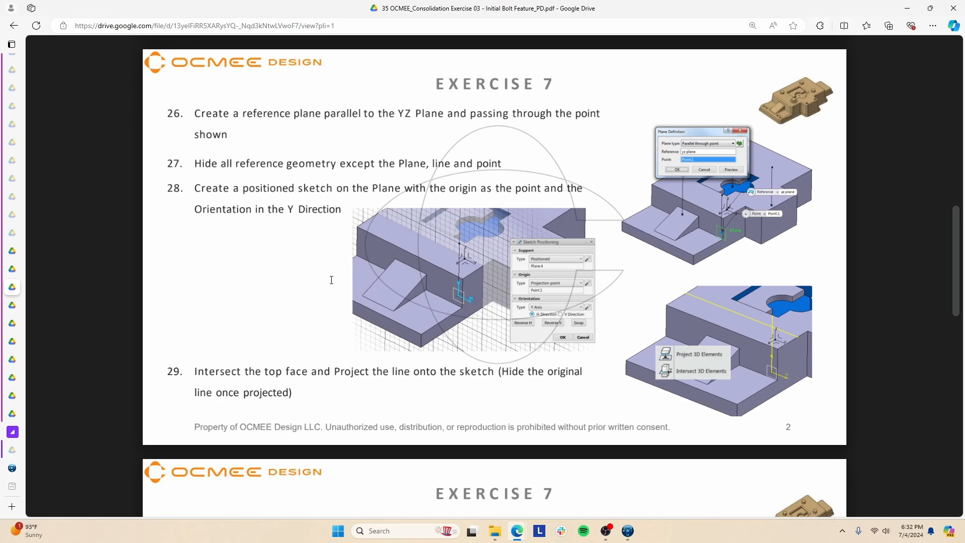
scroll(334, 280, down, 3)
key(alt+Tab)
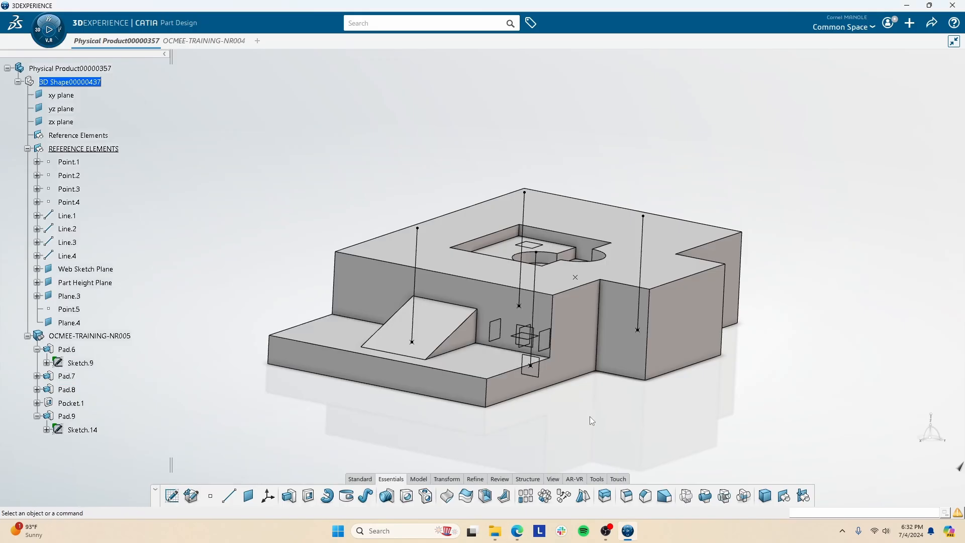
click(551, 338)
middle_drag(585, 344, 451, 456)
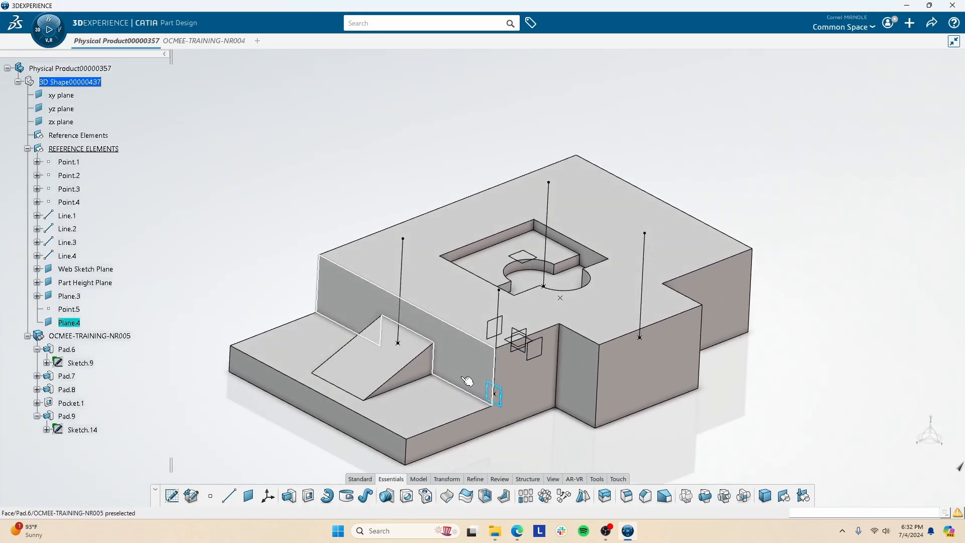
click(195, 498)
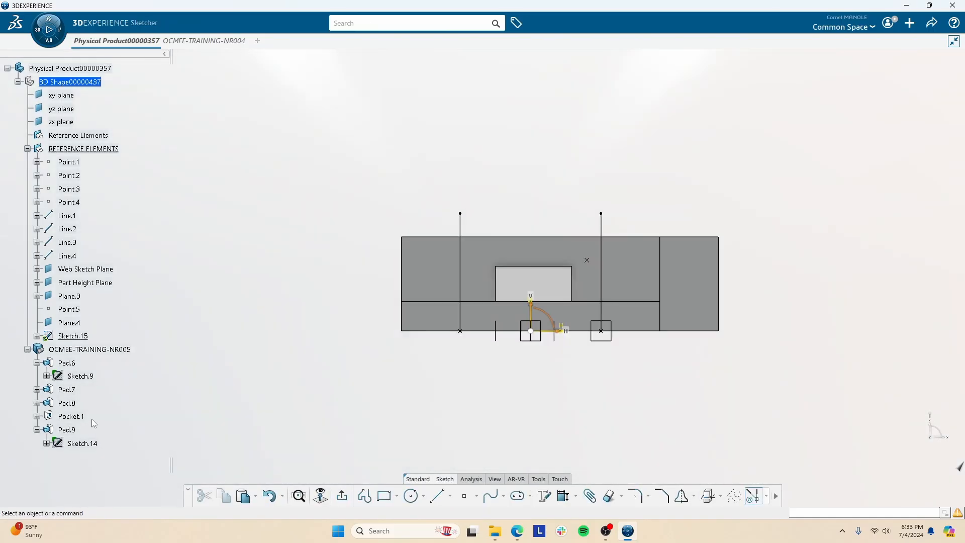
click(342, 496)
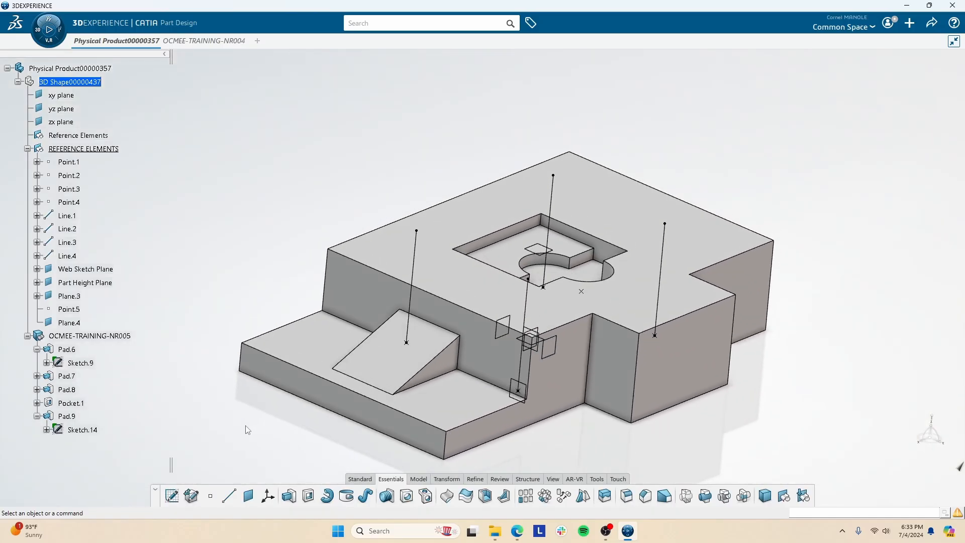
Create a positioned sketch on the new reference plane with a projection-point origin at Point.1.
click(176, 497)
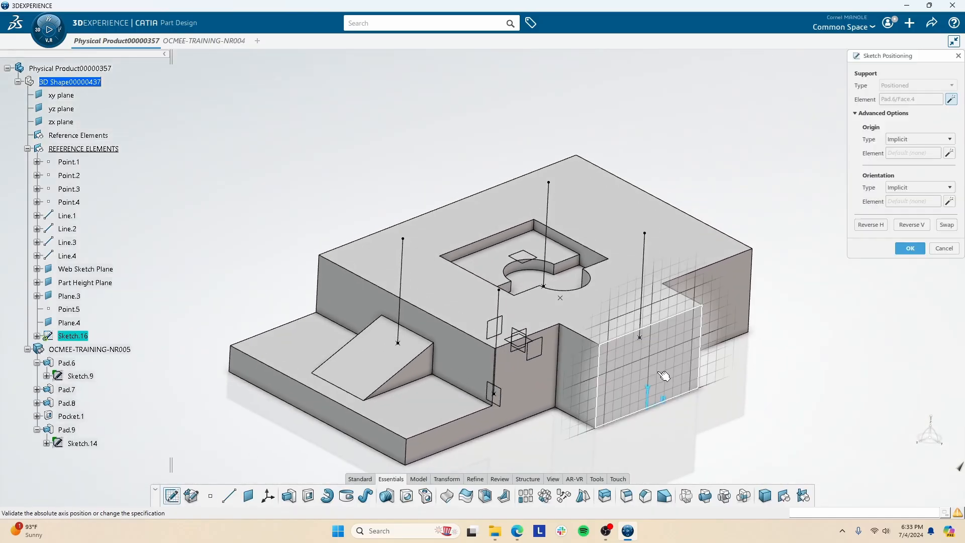
click(926, 140)
click(910, 169)
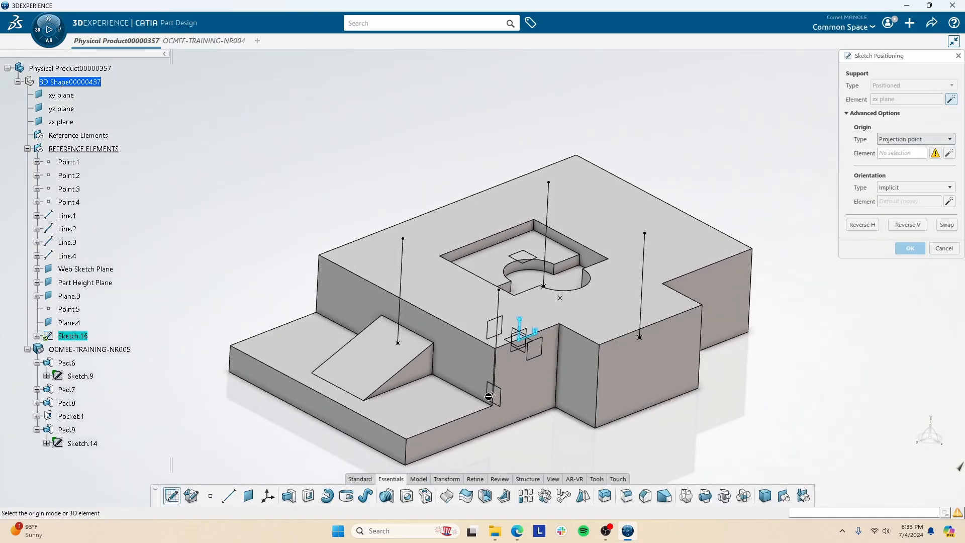
click(493, 395)
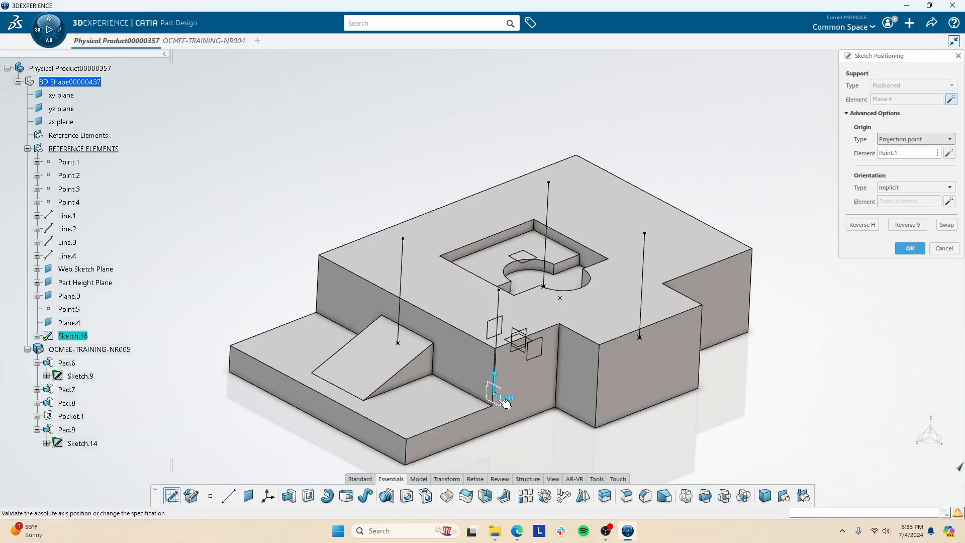
key(Return)
Read the PDF instructions for projecting the reference geometry, sketching the bolt profile and creating the shaft, and return to the sketch.
key(alt+Tab)
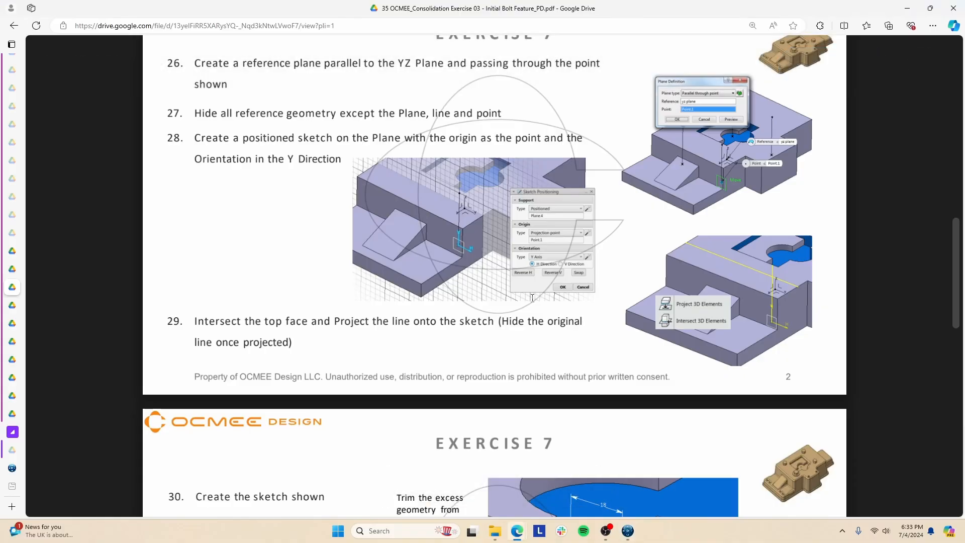
scroll(533, 297, down, 5)
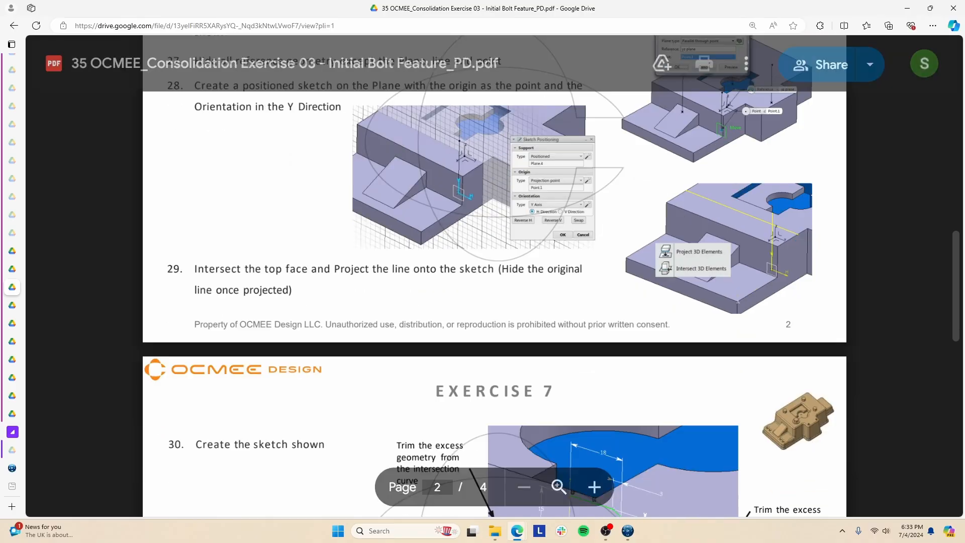
scroll(533, 298, down, 1)
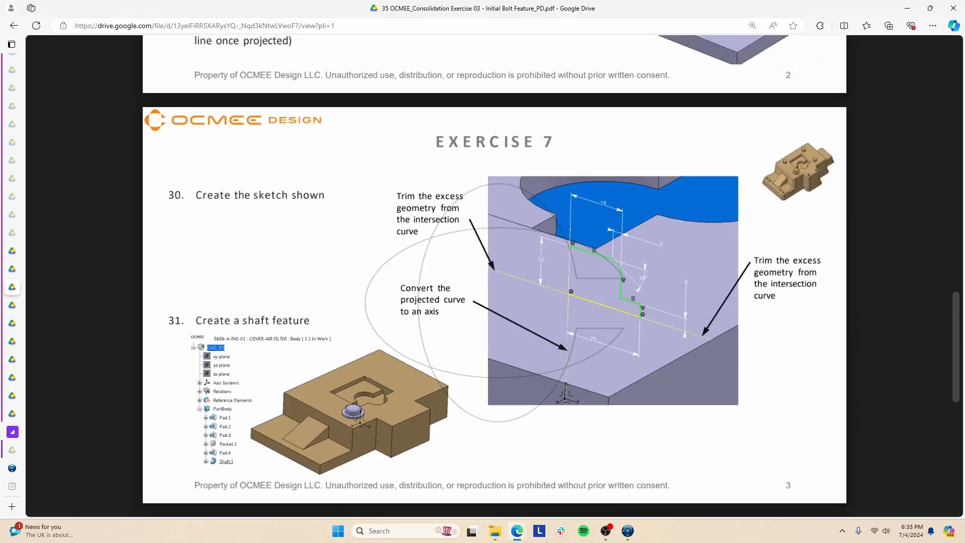
scroll(358, 364, up, 1)
scroll(358, 364, down, 2)
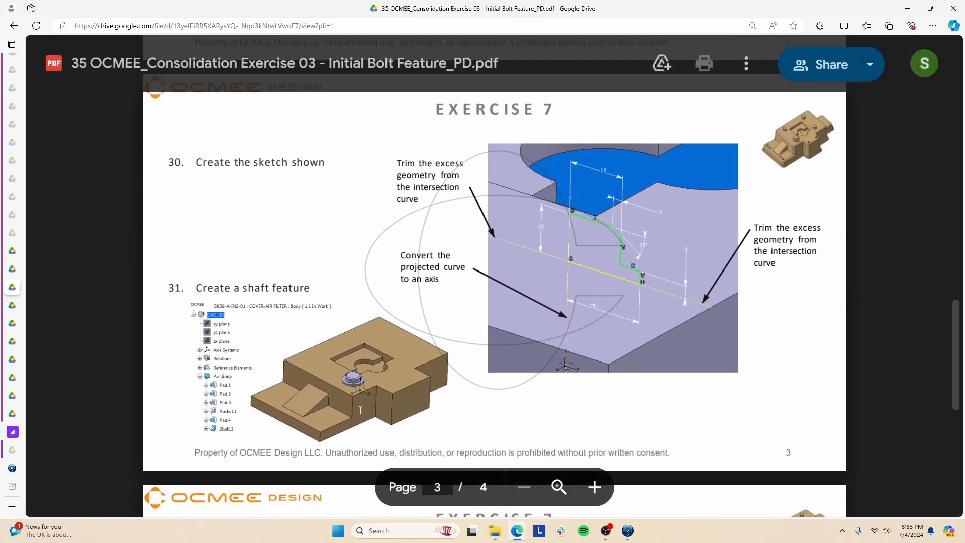
key(alt+Tab)
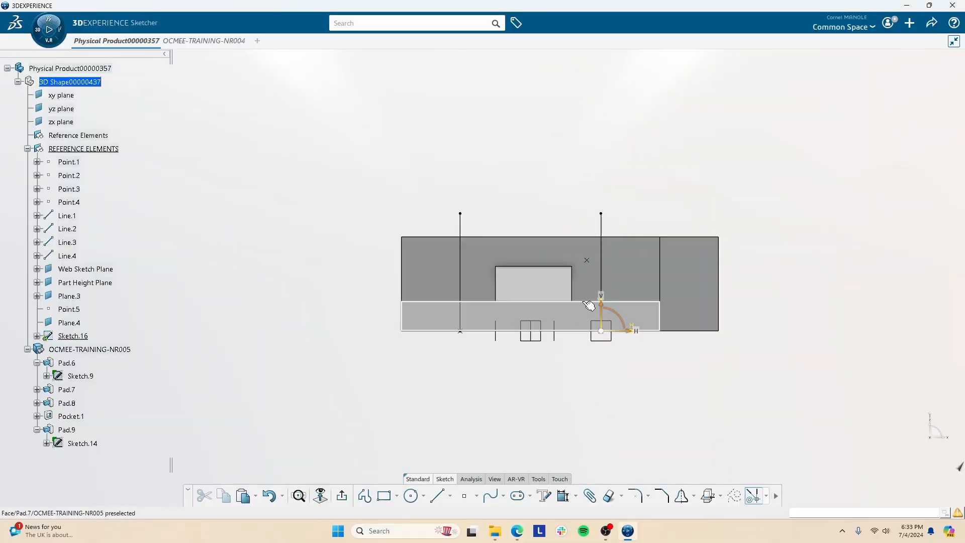
Project the part's top face and Line.1 onto the sketch, view the sketch plane normally and check the bolt profile in the PDF.
mouse_move(609, 257)
middle_down()
mouse_move(542, 287)
mouse_move(543, 316)
middle_up()
click(598, 241)
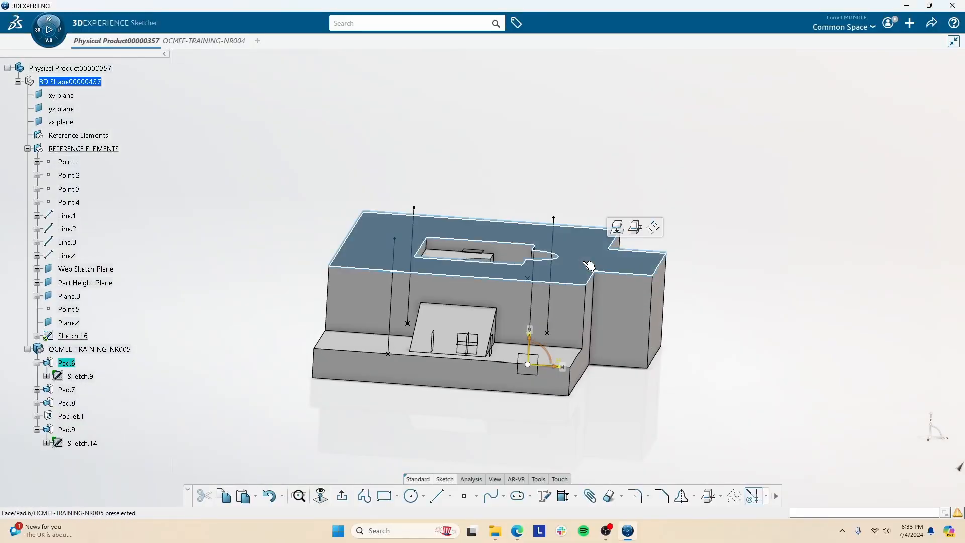
click(722, 498)
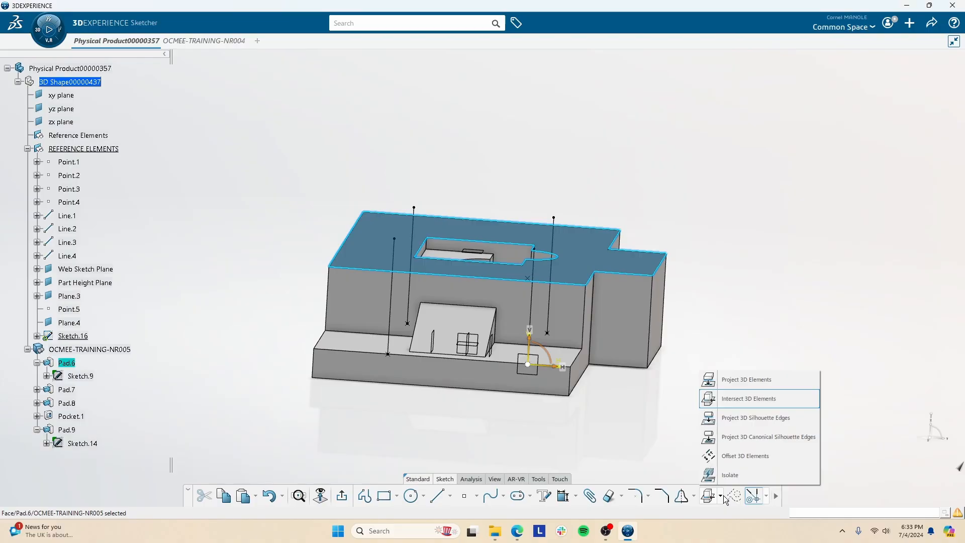
click(753, 381)
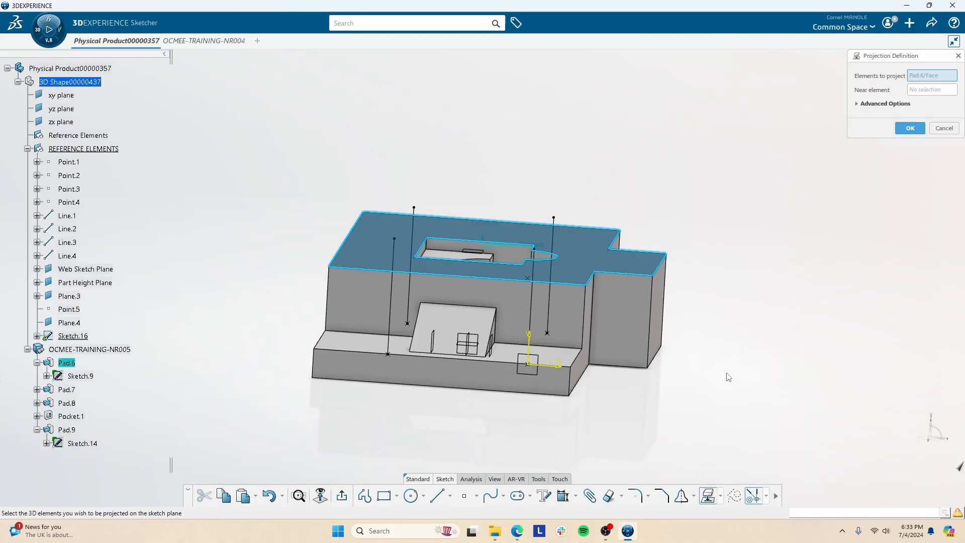
click(531, 313)
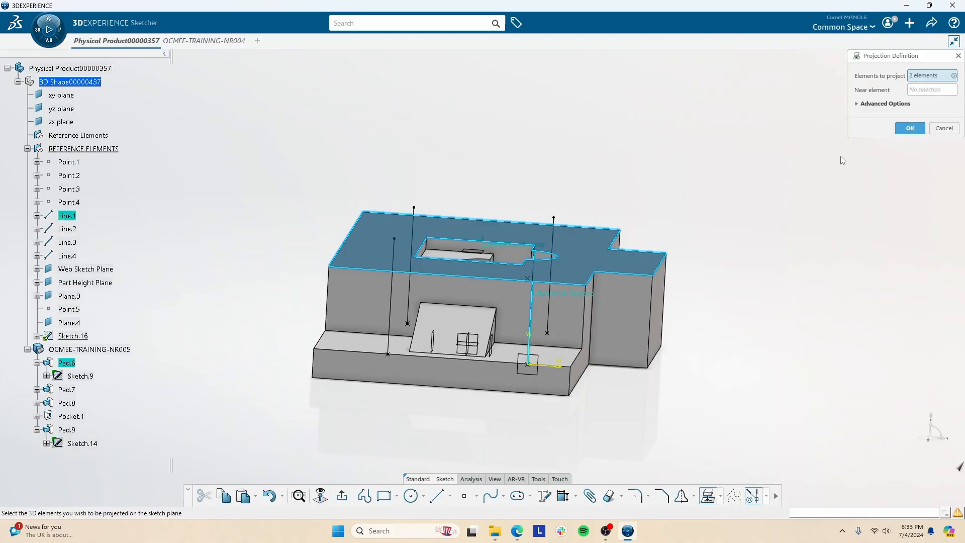
click(911, 128)
middle_drag(511, 283, 568, 170)
click(322, 497)
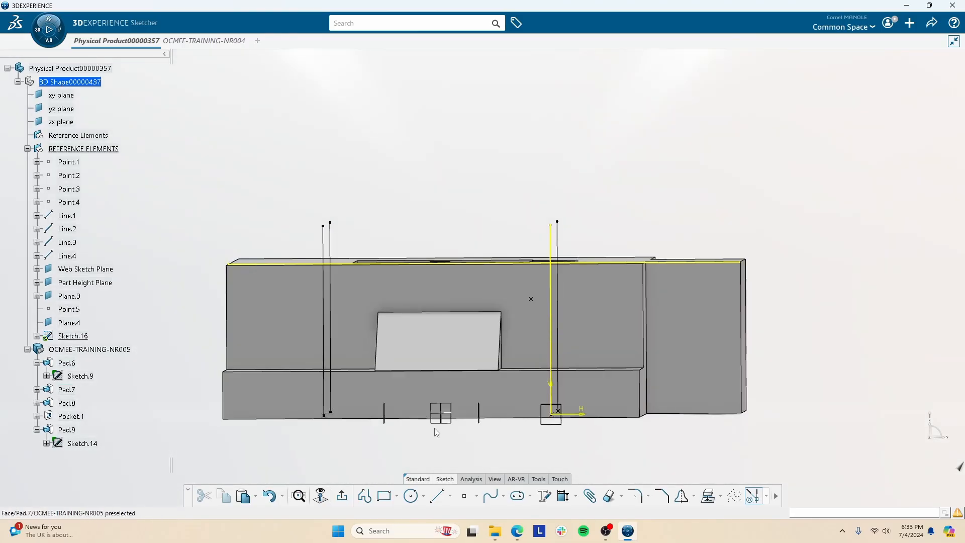
key(alt+Tab)
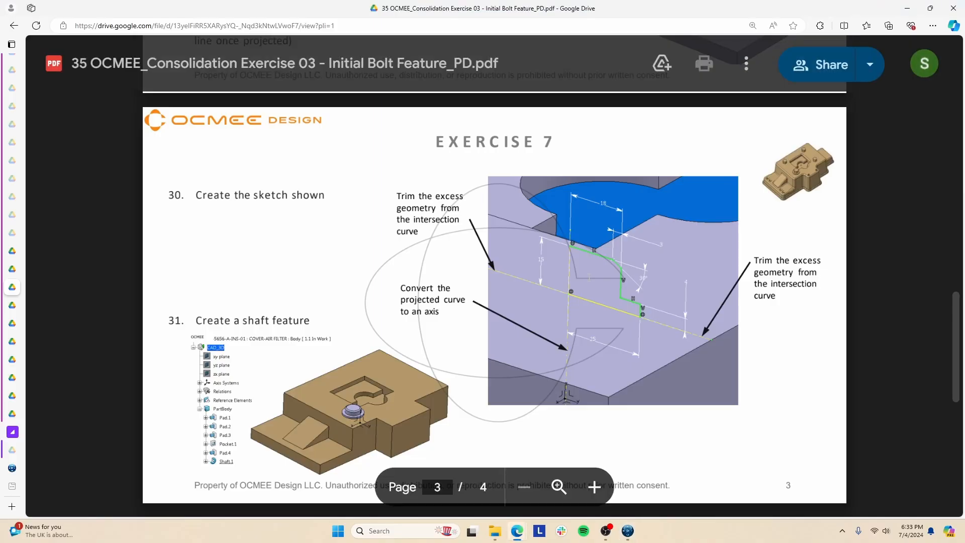
key(alt+Tab)
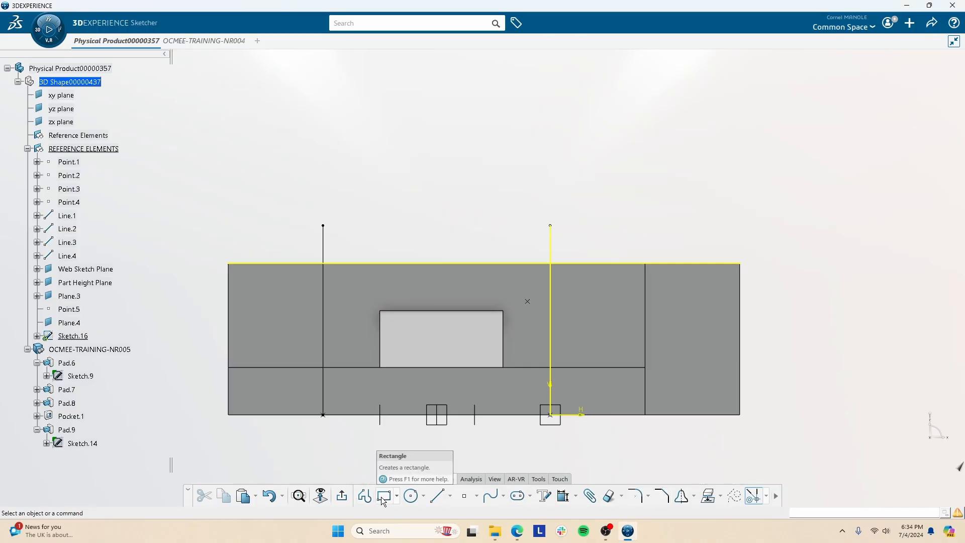
Sketch a closed, stepped bolt profile with a sloped top corner on the projected top-face line and axis, about 40 mm wide, following the PDF.
click(399, 496)
click(364, 497)
key(alt+Tab)
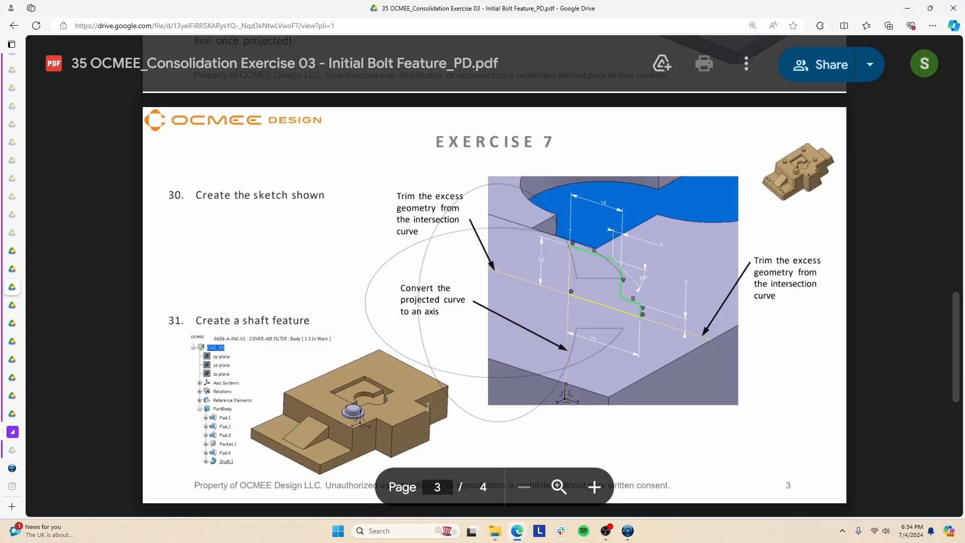
key(alt+Tab)
key(alt+Tab)
key(alt+Tab)
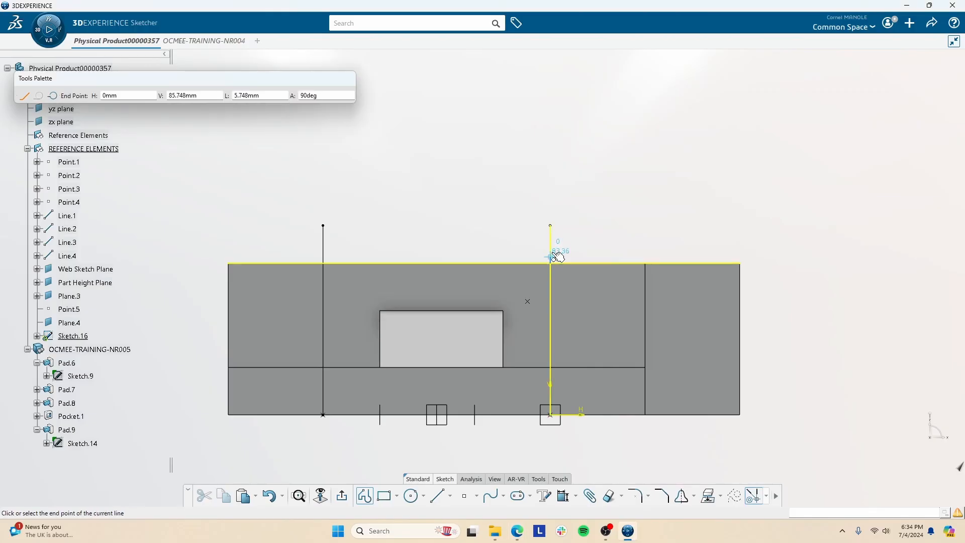
click(551, 238)
click(593, 237)
click(605, 246)
key(alt+Tab)
key(alt+Tab)
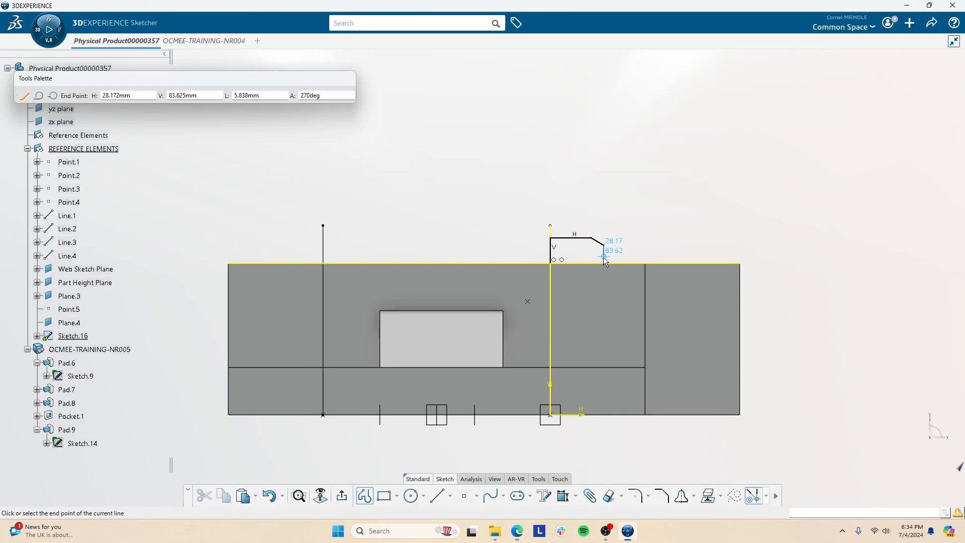
click(604, 255)
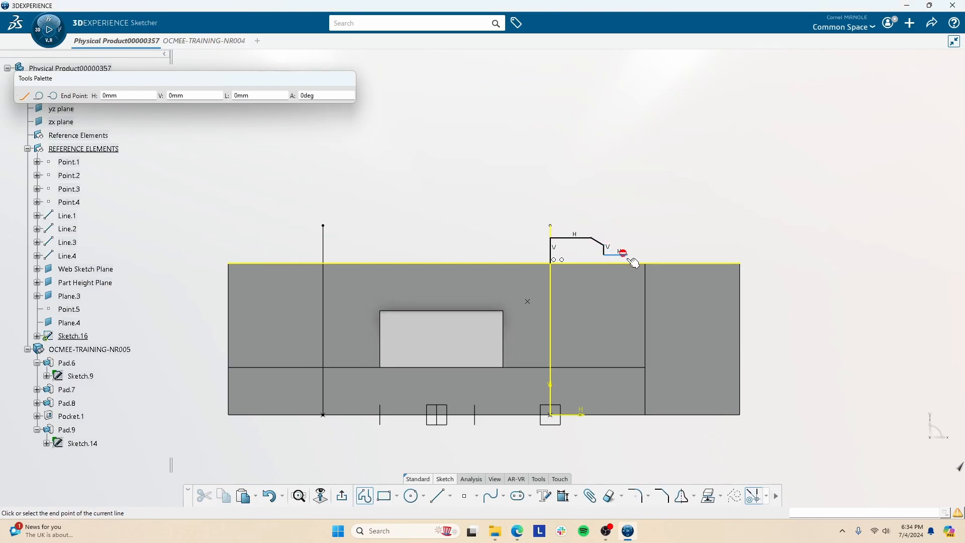
click(629, 263)
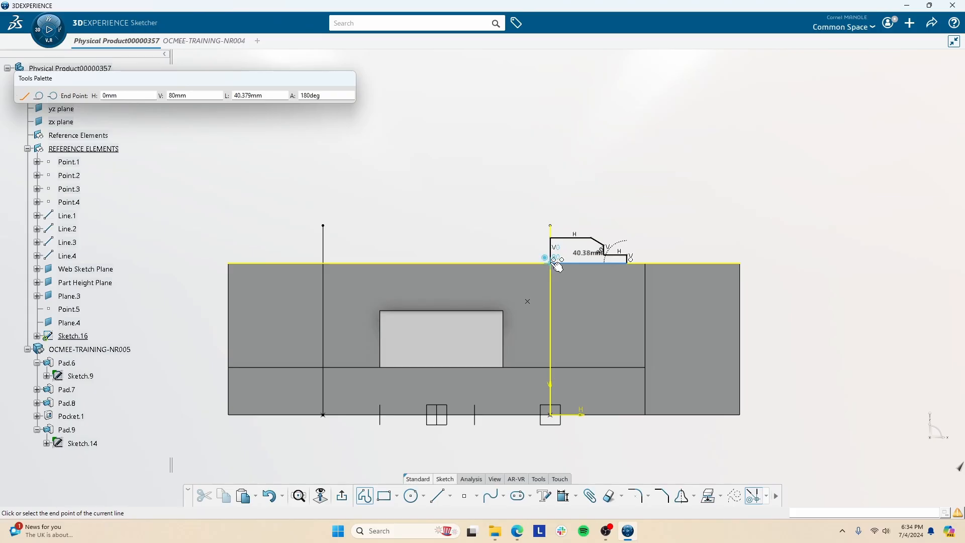
click(552, 263)
middle_drag(588, 271, 578, 285)
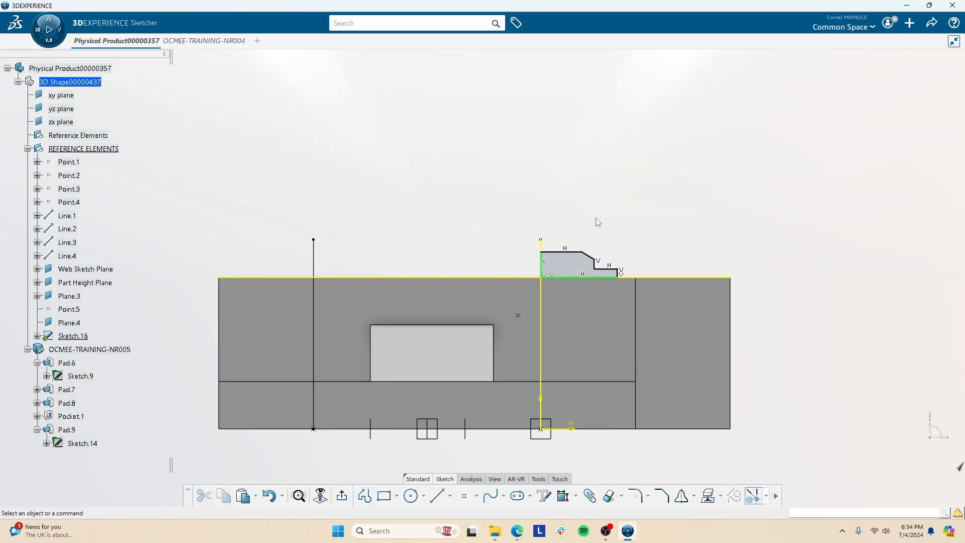
Dimension the angle between the bolt profile's top edge and sloped edge as 30 degrees, checking the PDF.
key(alt+Tab)
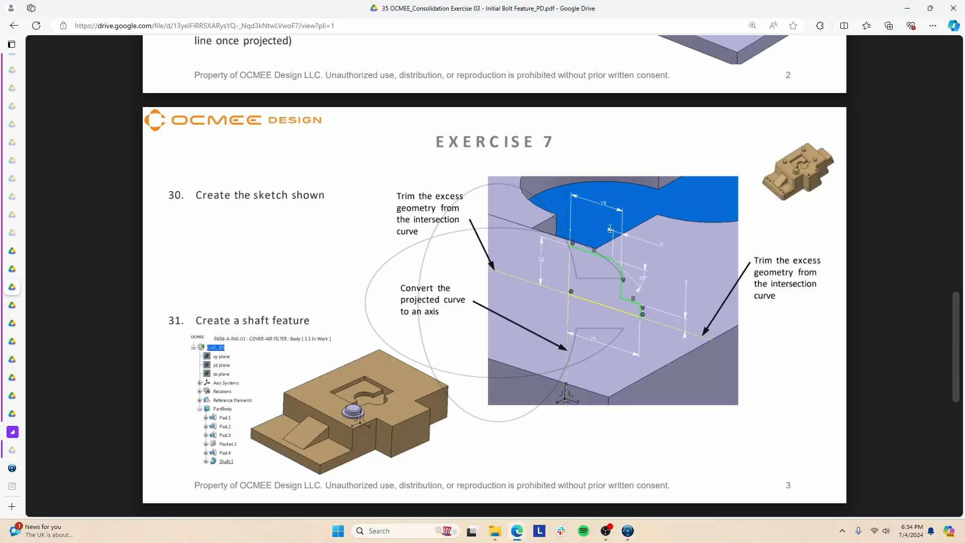
key(alt+Tab)
click(566, 496)
click(588, 256)
click(563, 251)
click(674, 273)
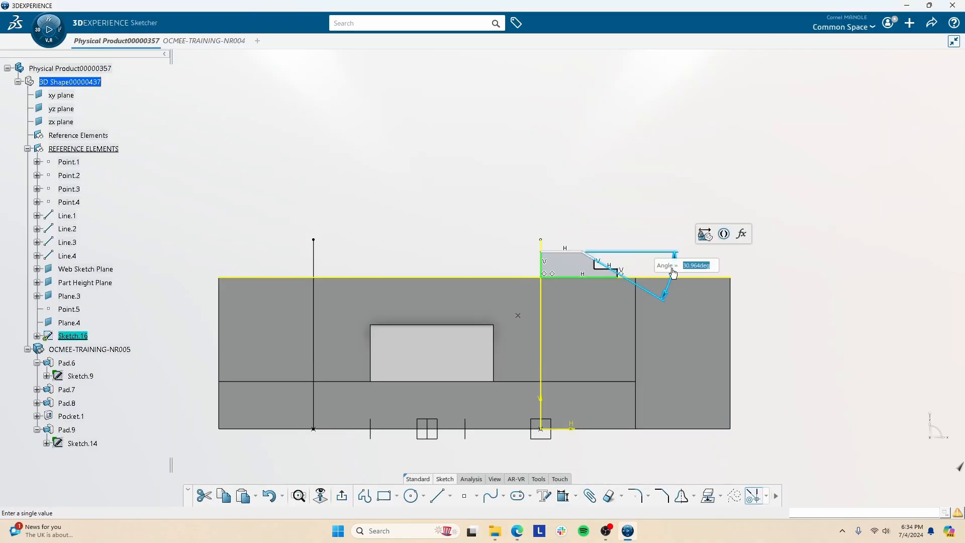
key(alt+Tab)
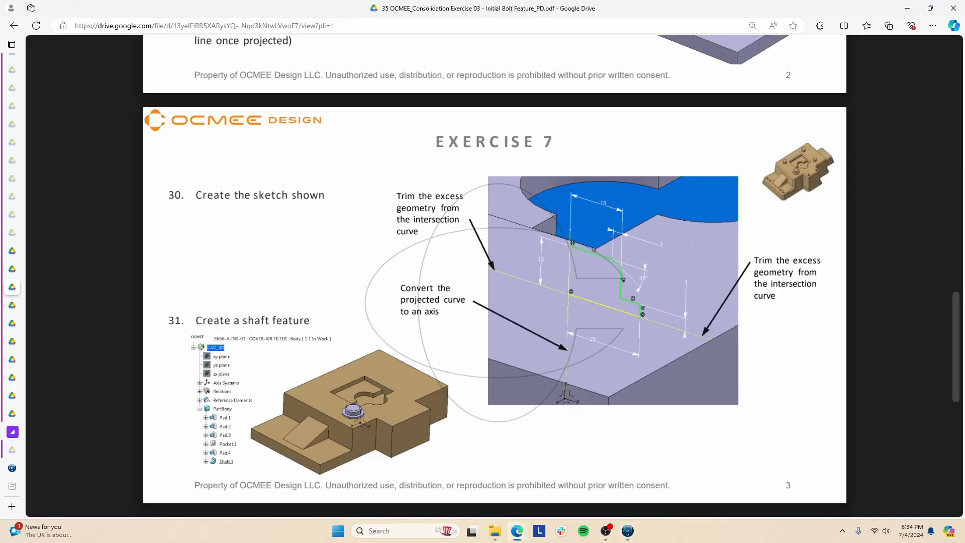
key(alt+Tab)
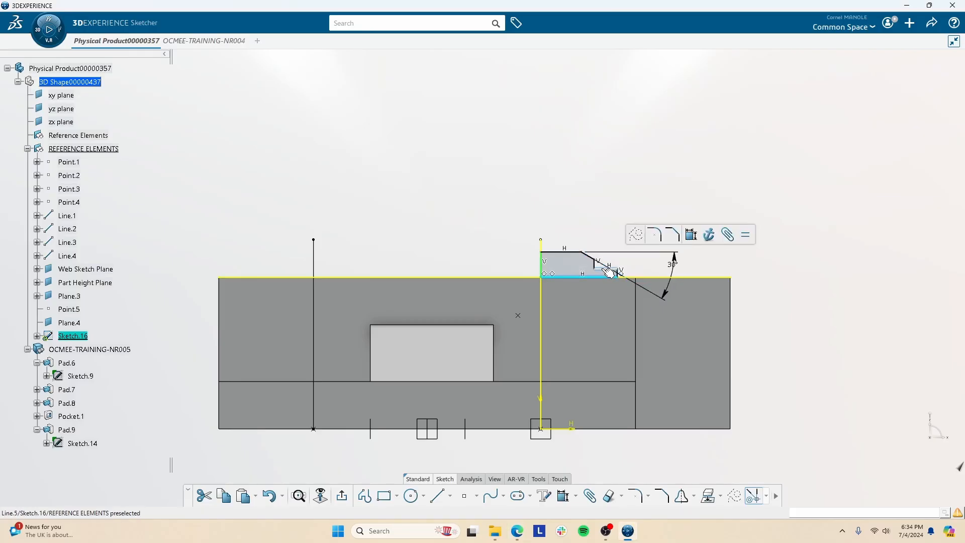
Set the bolt flange height to 4 mm and the profile's base width to 25 mm, checking the PDF.
click(694, 244)
click(701, 256)
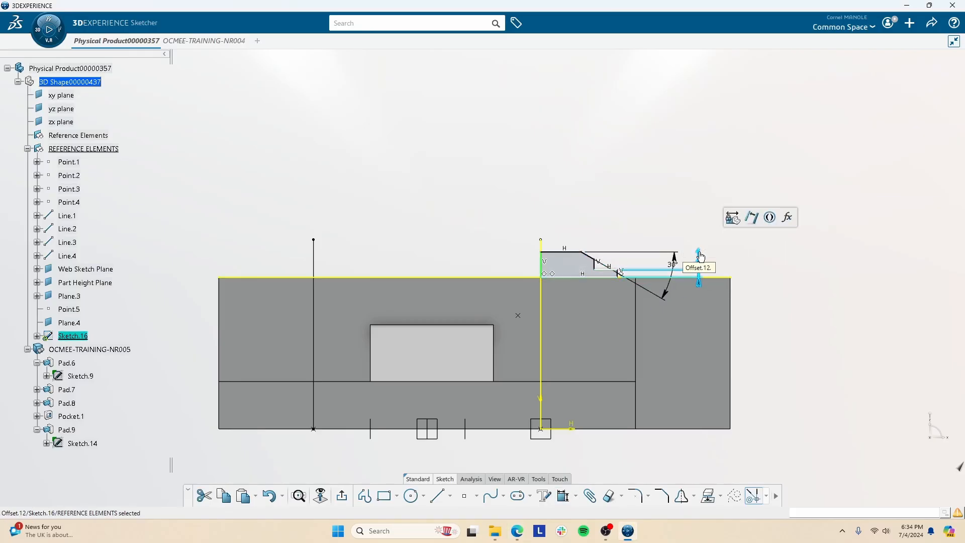
click(596, 276)
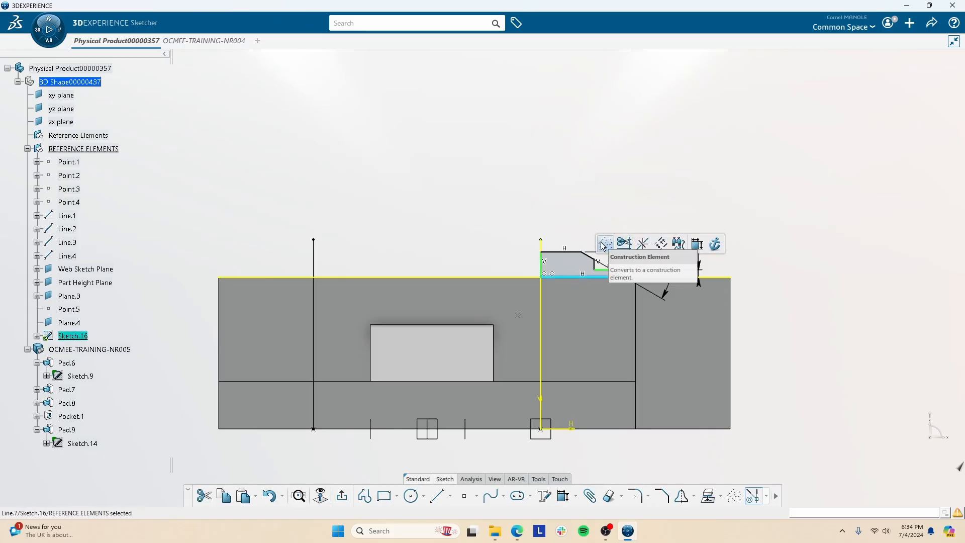
click(698, 243)
click(581, 303)
key(Return)
key(alt+Tab)
key(alt+Tab)
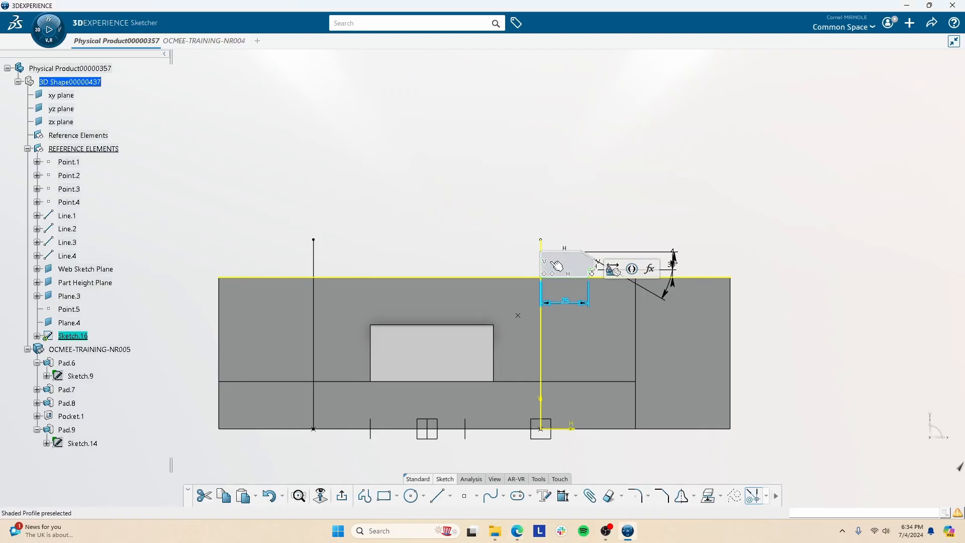
Set the bolt profile's overall height to 15 mm and the bolt head's width from the axis to 18 mm.
click(541, 267)
click(664, 234)
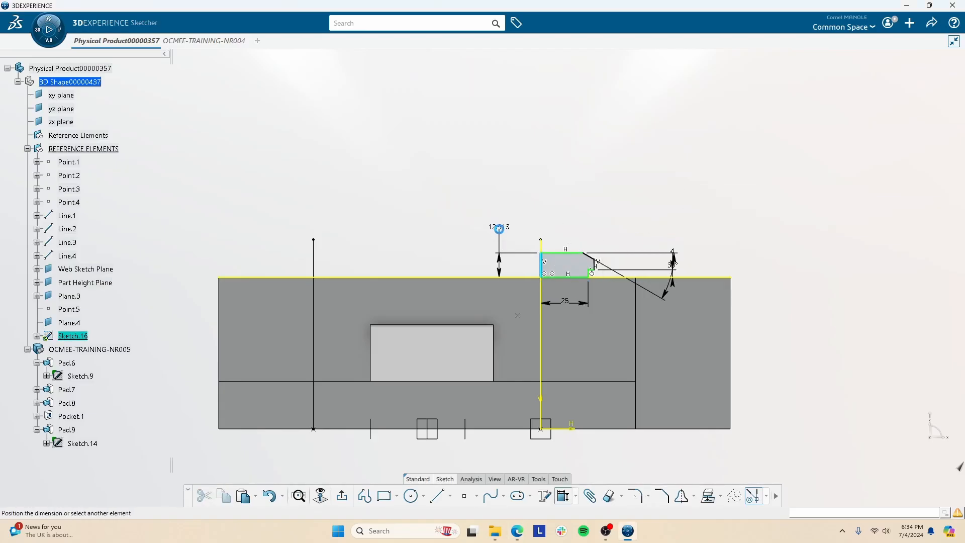
click(500, 229)
key(alt+Tab)
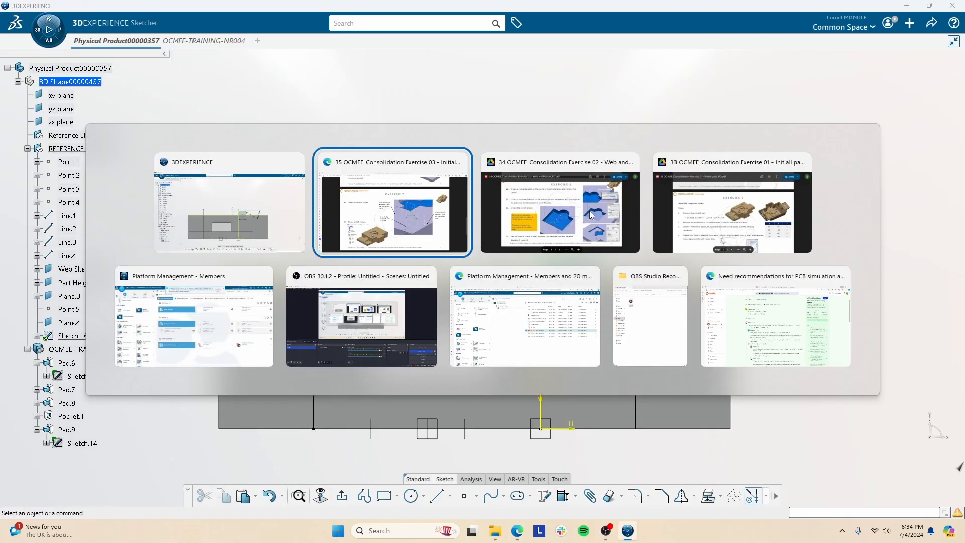
key(alt+Tab)
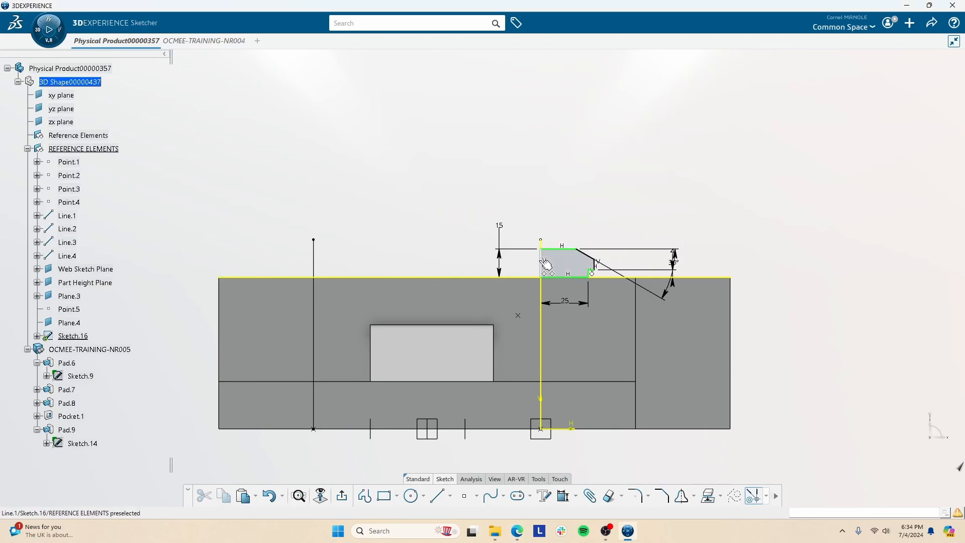
click(598, 268)
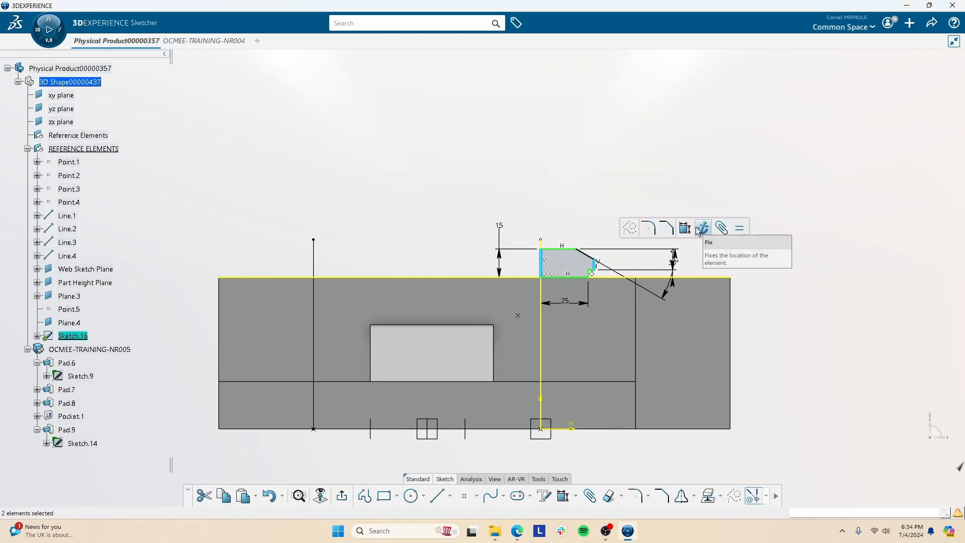
click(690, 225)
click(565, 201)
text(18)
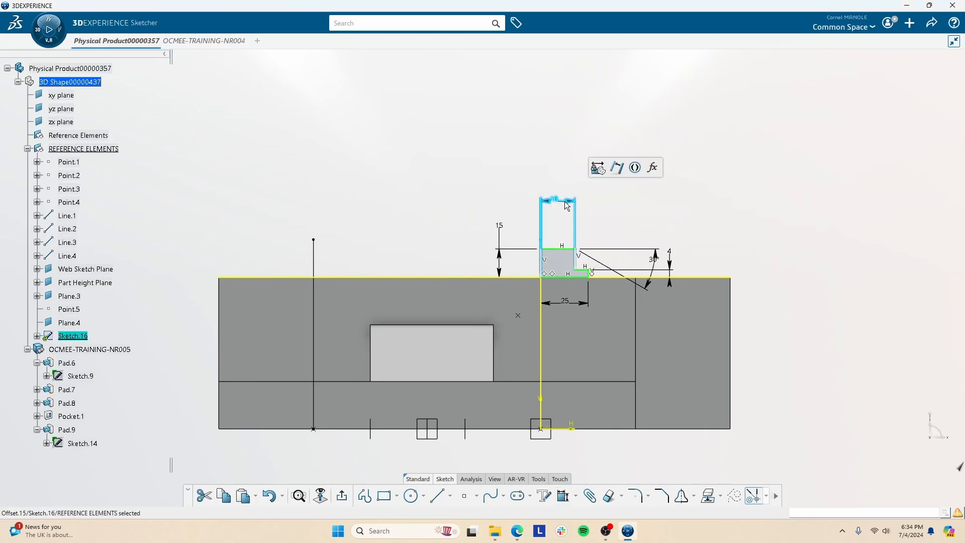
key(Return)
Stretch the collapsed upper corner of the bolt profile to open up its sloped edge.
scroll(479, 283, up, 5)
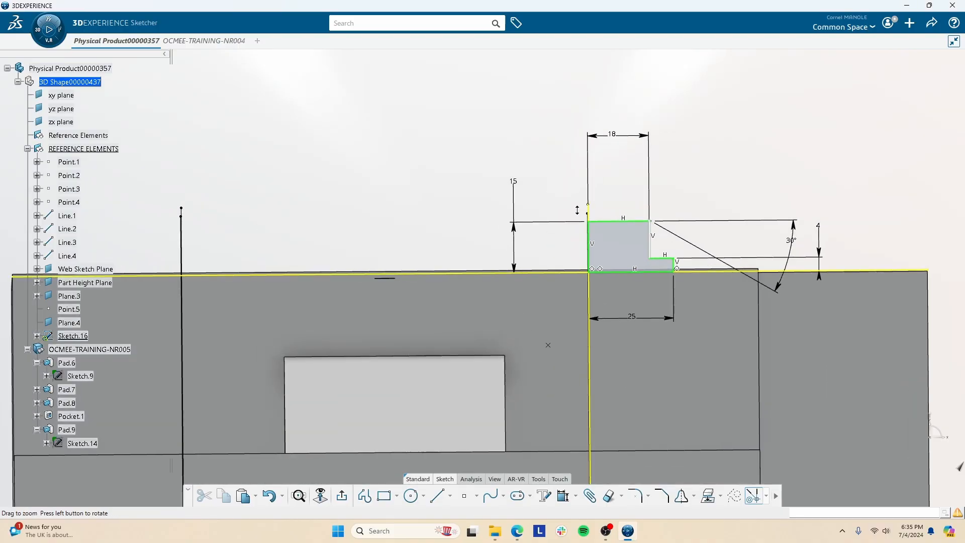
mouse_move(726, 235)
middle_down()
mouse_move(730, 198)
mouse_move(508, 226)
middle_up()
middle_drag(617, 195, 696, 135)
drag(687, 124, 688, 159)
click(726, 164)
middle_drag(713, 118, 708, 171)
middle_drag(716, 211, 650, 262)
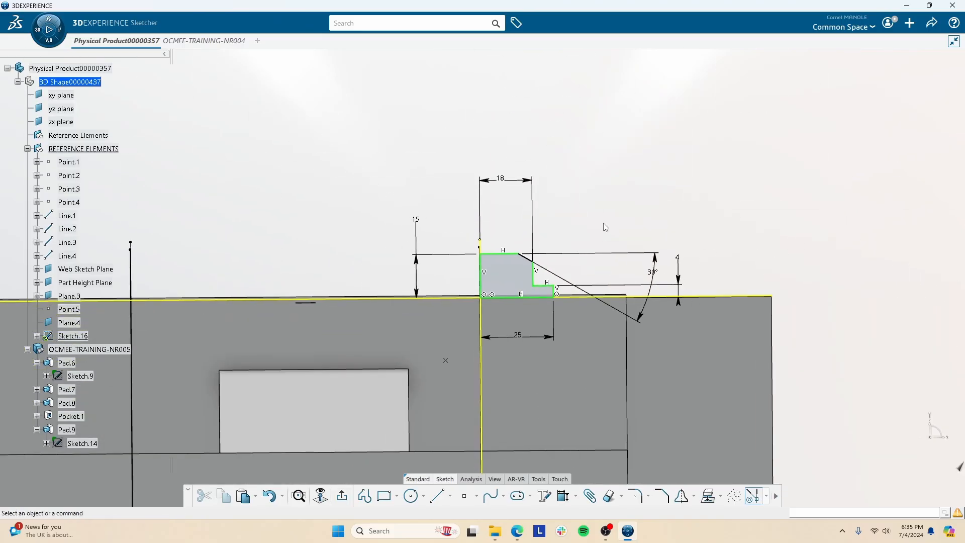
Set the horizontal distance between the sloped edge's upper endpoint and the bolt head's vertical edge to 3 mm, per the PDF.
key(alt+Tab)
key(alt+Tab)
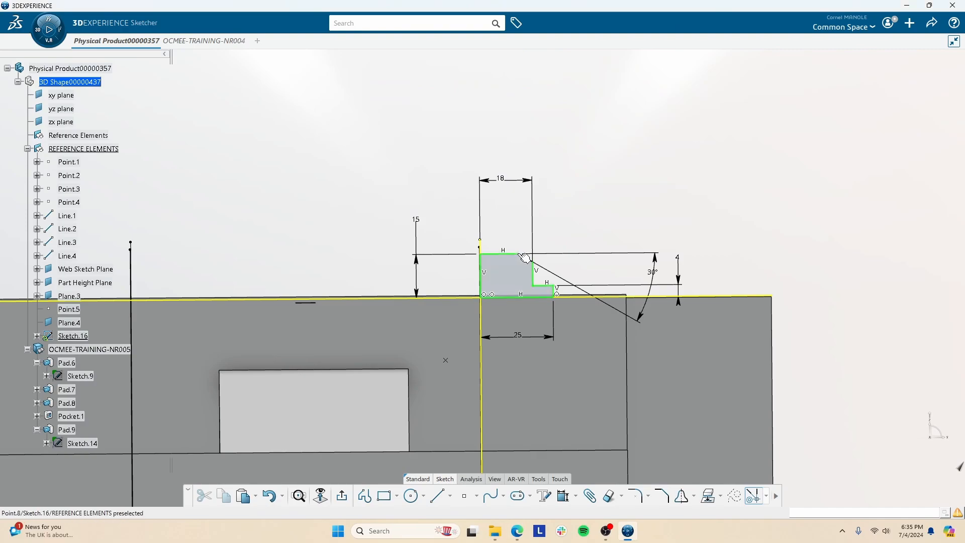
click(519, 255)
ctrl+click(535, 271)
click(624, 238)
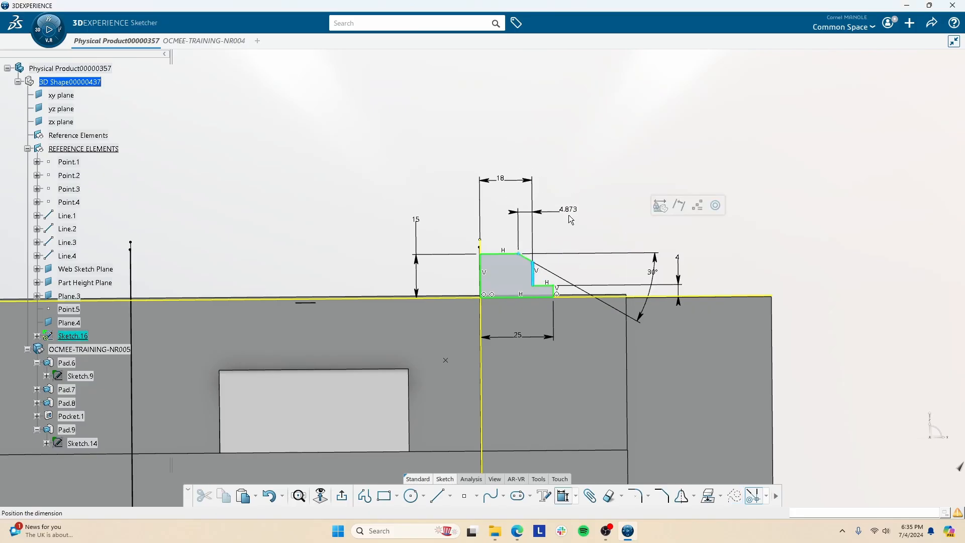
click(568, 217)
text(3)
key(Return)
click(622, 217)
Quick Trim the excess projected top-face line and projected axis line extending beyond the bolt profile.
ctrl+middle_drag(537, 269, 536, 289)
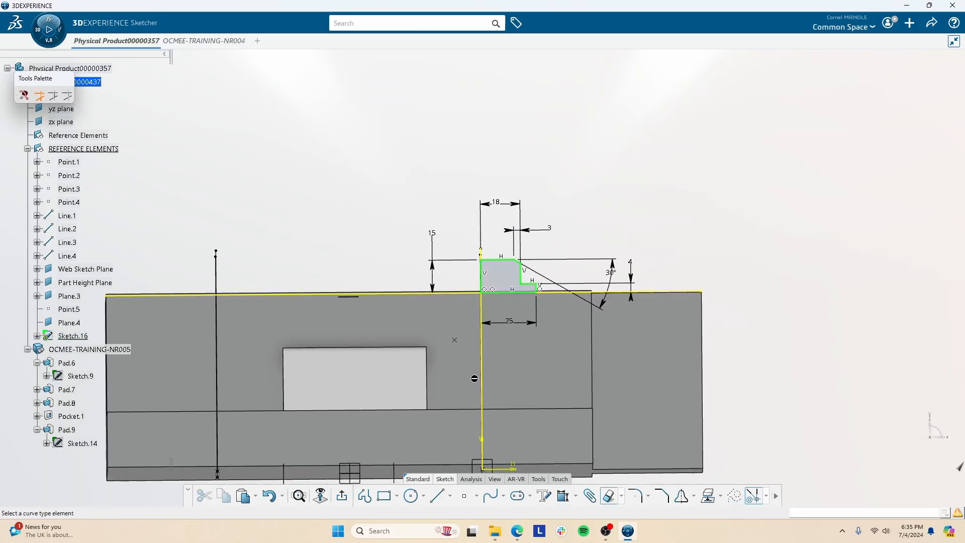
click(610, 496)
click(577, 298)
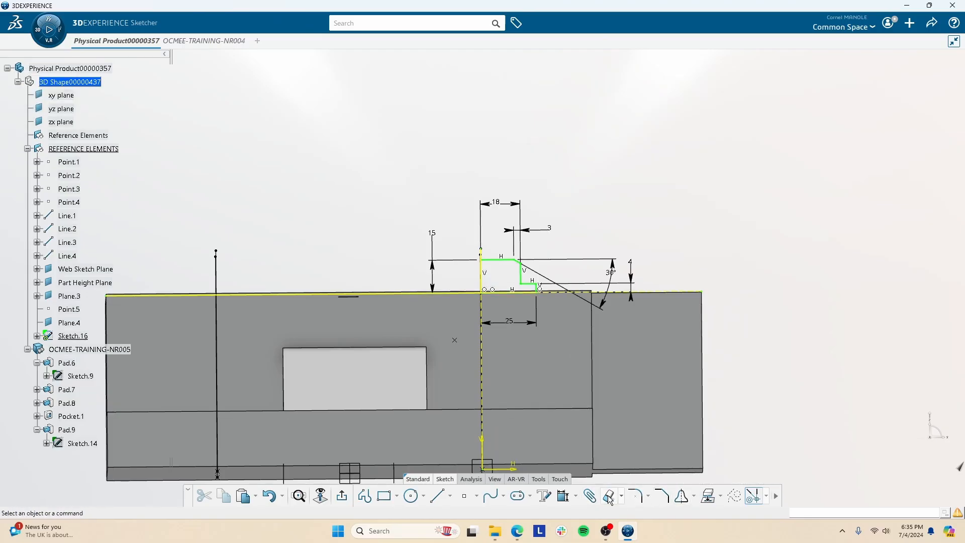
click(426, 297)
click(637, 496)
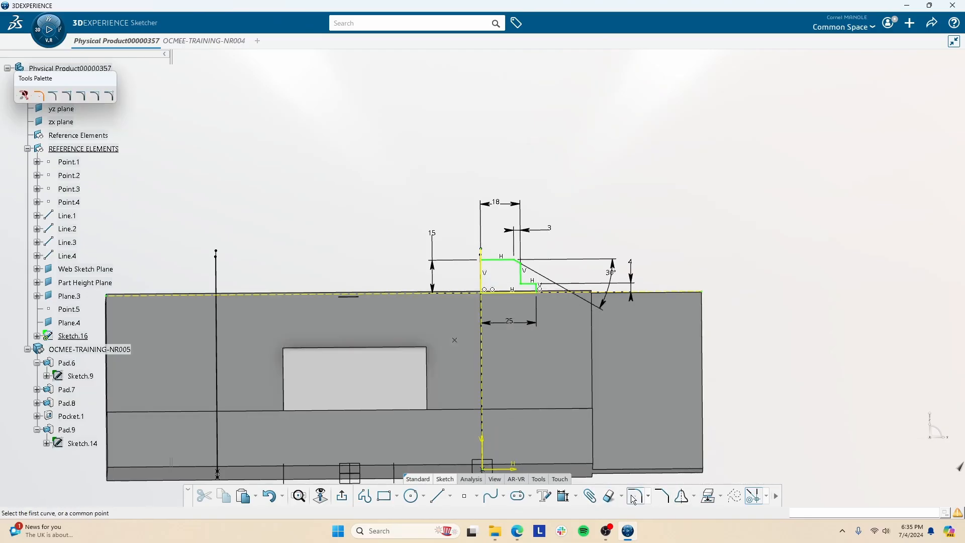
click(609, 495)
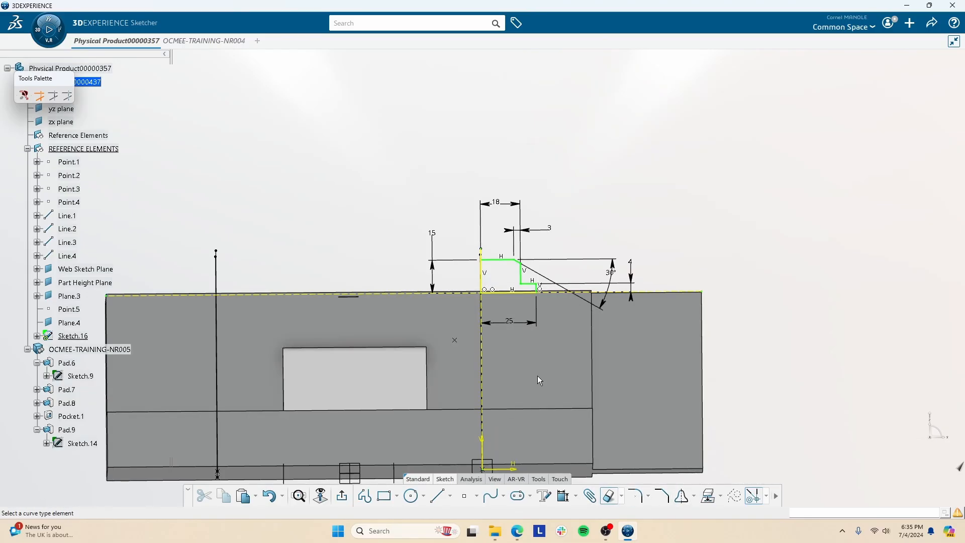
click(480, 254)
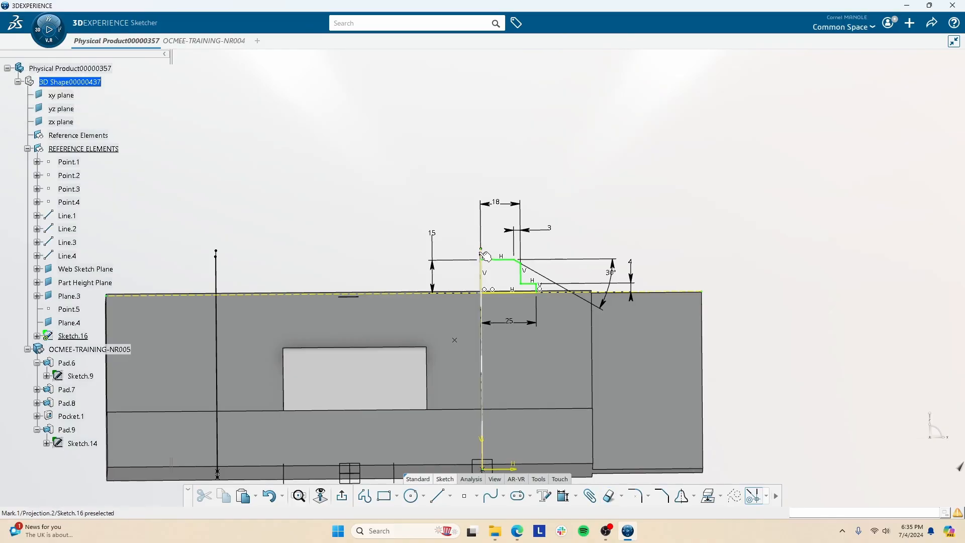
Try to retrace the bolt profile's vertical axis edge with the Profile tool, starting from the base corner.
scroll(472, 251, up, 3)
middle_drag(457, 267, 437, 160)
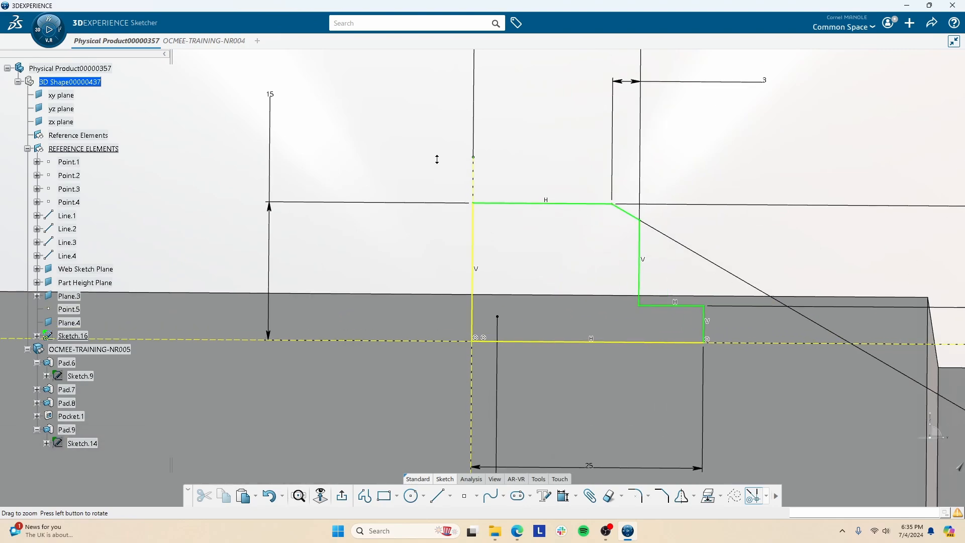
mouse_move(443, 246)
middle_down()
mouse_move(420, 270)
mouse_move(377, 280)
middle_up()
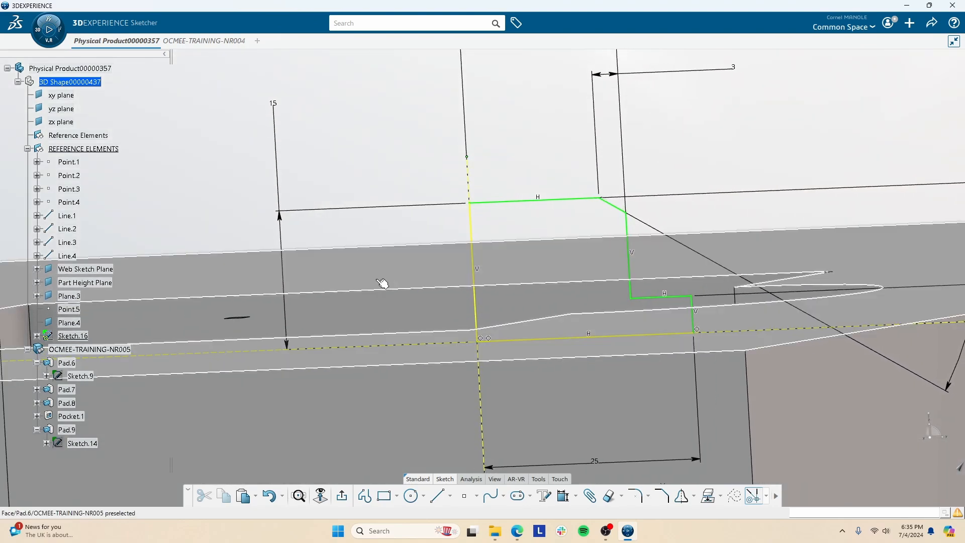
middle_drag(535, 302, 532, 362)
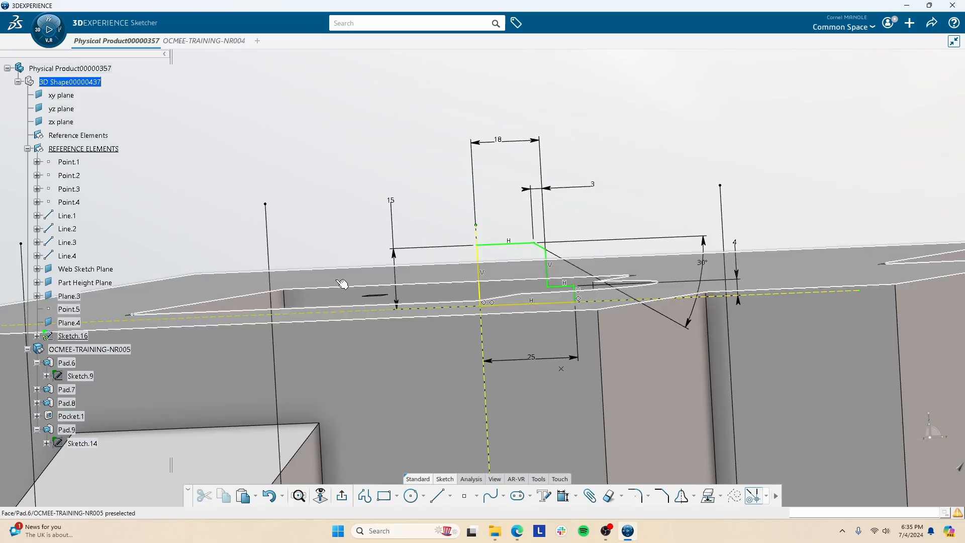
click(364, 496)
click(482, 303)
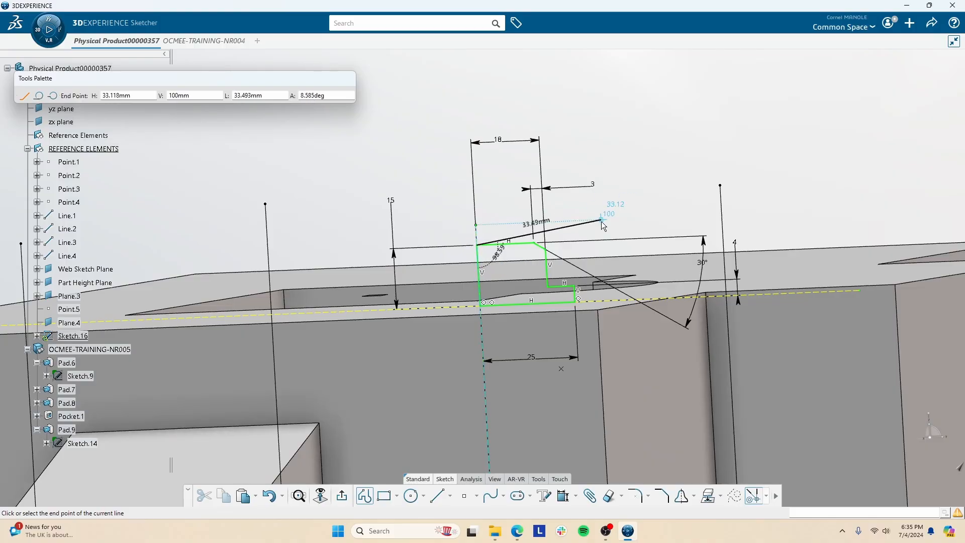
key(Escape)
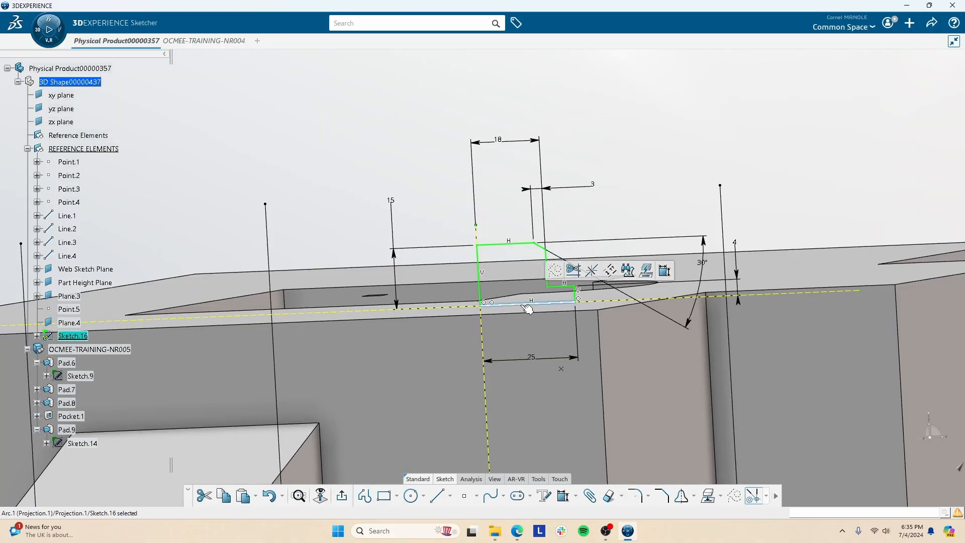
Delete the bolt profile's drawn vertical axis edge and its horizontal base line.
click(479, 279)
key(Delete)
click(510, 304)
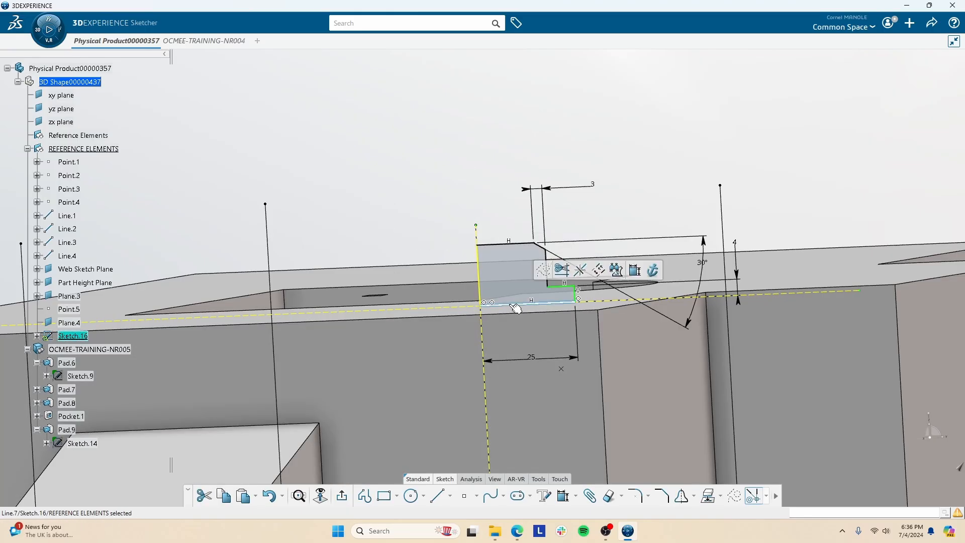
key(Delete)
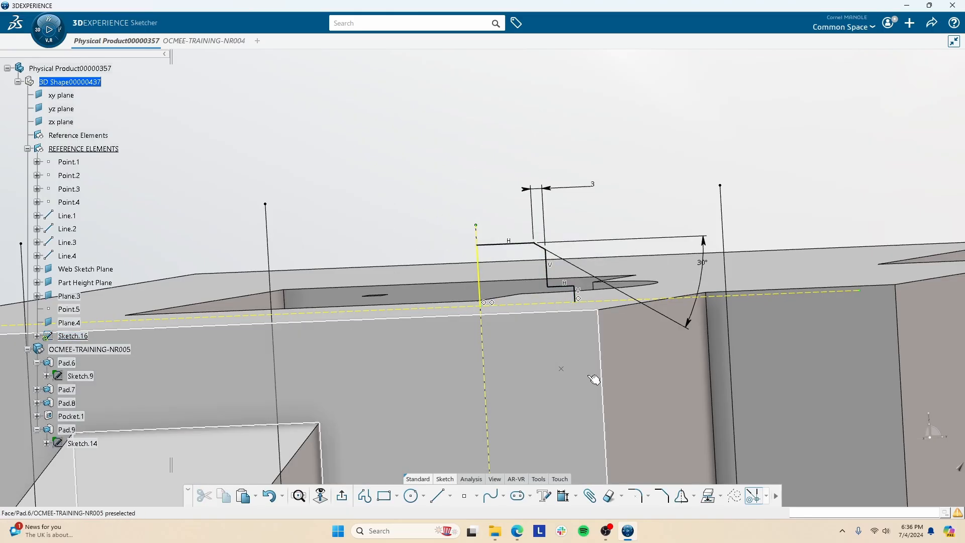
Try to close the bolt profile with a line along its base, from the stepped outer edge to the axis, and exit the sketch.
click(437, 496)
click(579, 306)
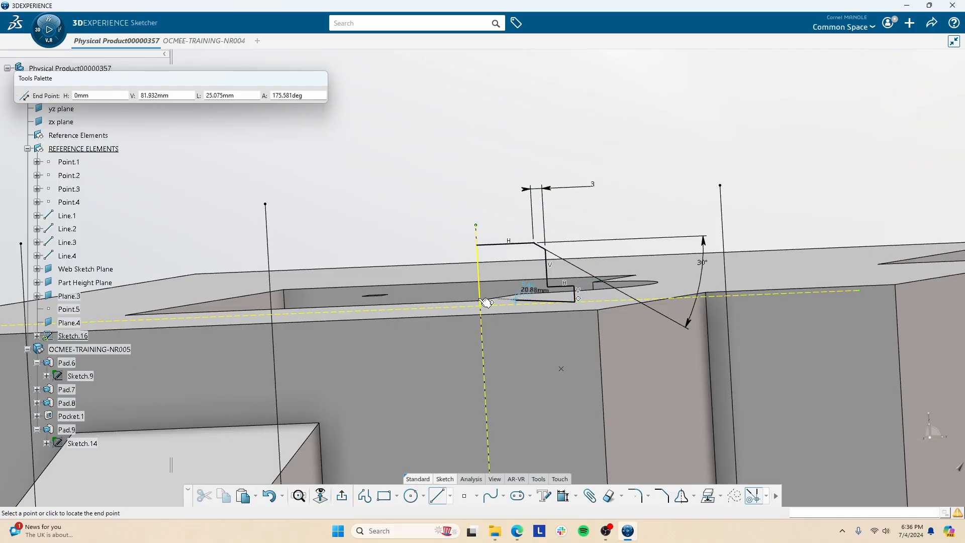
click(485, 312)
mouse_move(446, 216)
middle_down()
mouse_move(453, 297)
mouse_move(433, 249)
middle_up()
mouse_move(460, 282)
middle_down()
mouse_move(466, 334)
mouse_move(478, 312)
middle_up()
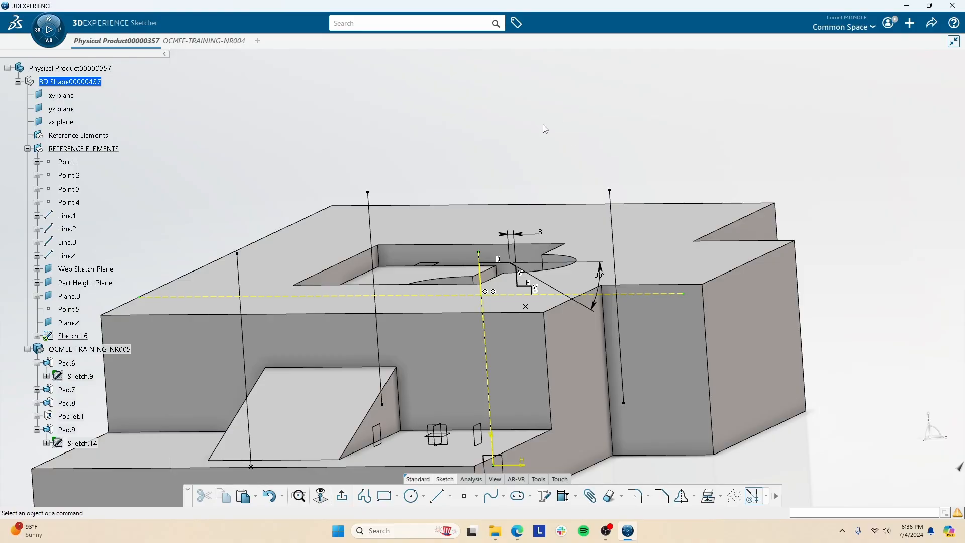
click(342, 497)
mouse_move(478, 254)
middle_down()
mouse_move(446, 305)
mouse_move(428, 370)
mouse_move(453, 360)
middle_up()
click(327, 496)
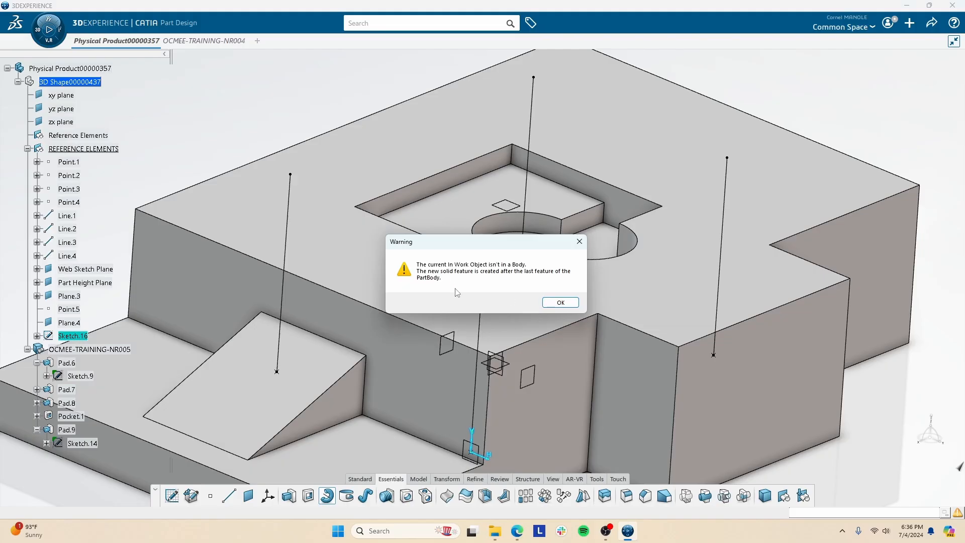
click(560, 302)
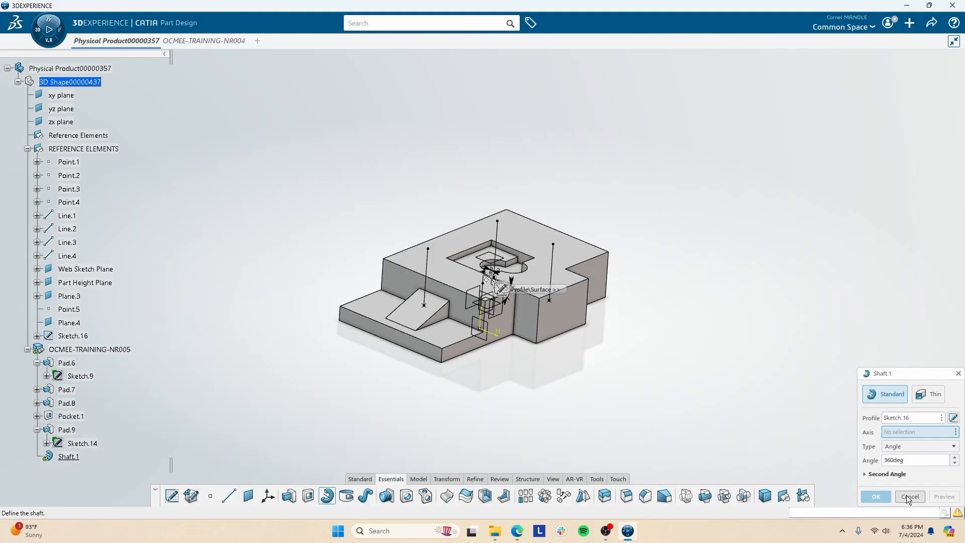
click(910, 497)
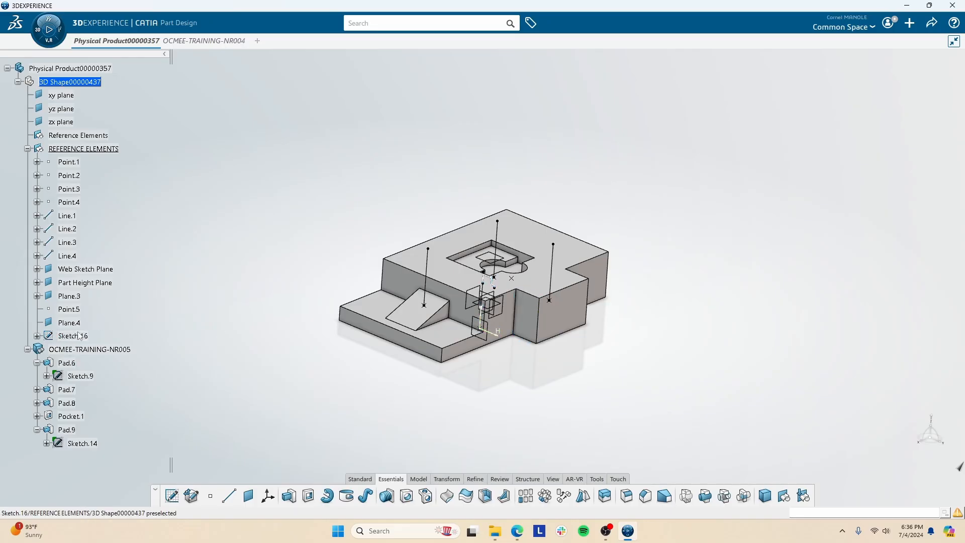
Move Sketch.16 into the OCMEE-TRAINING-NR005 body and define that body as the in-work object.
drag(64, 395, 70, 352)
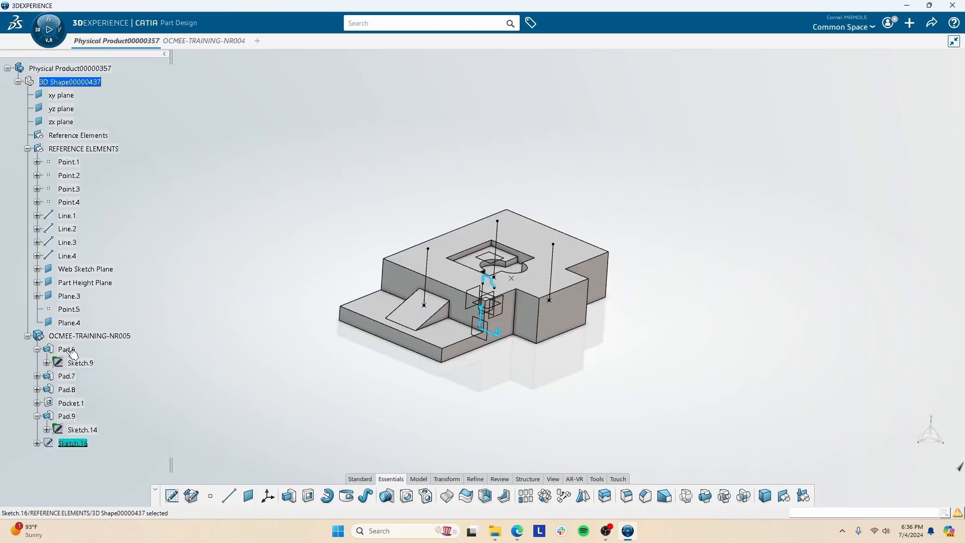
click(37, 443)
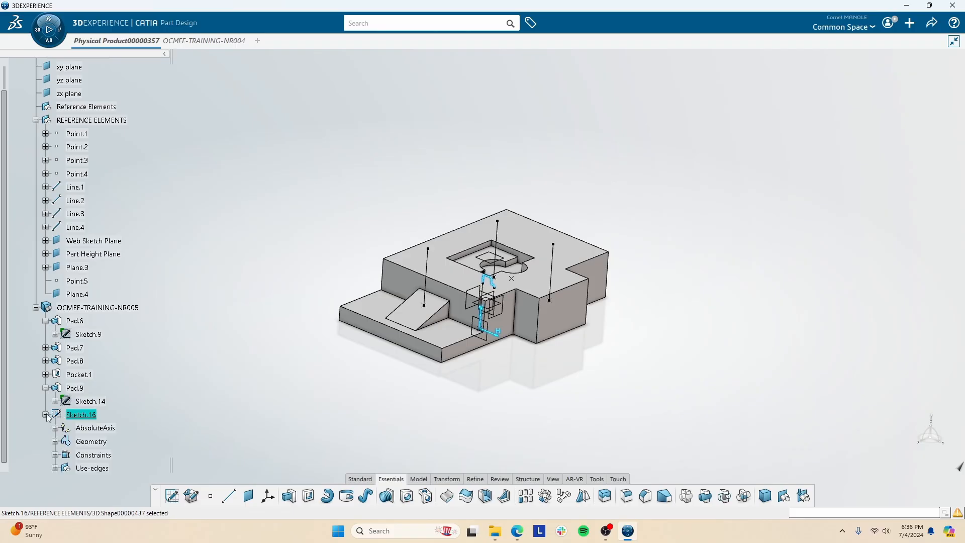
middle_drag(467, 328, 472, 302)
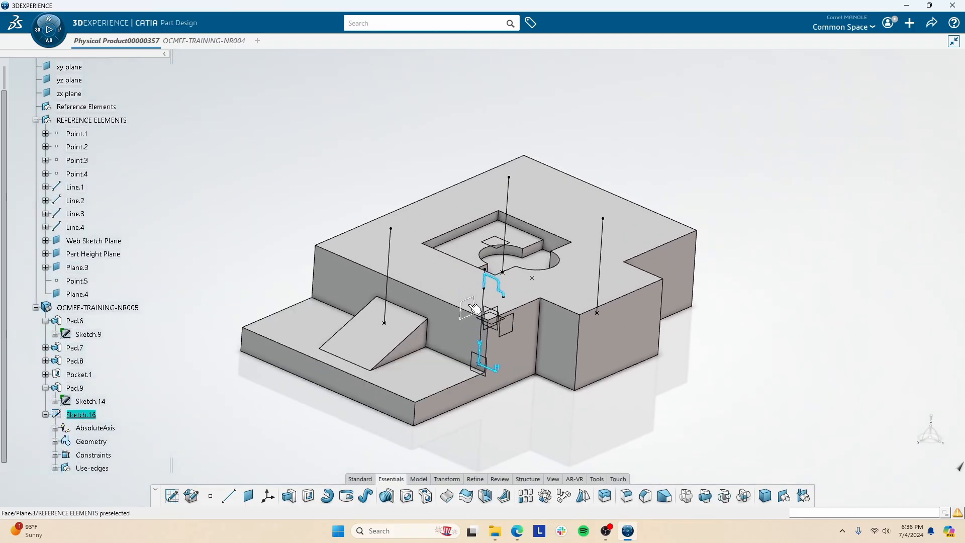
middle_drag(458, 344, 483, 327)
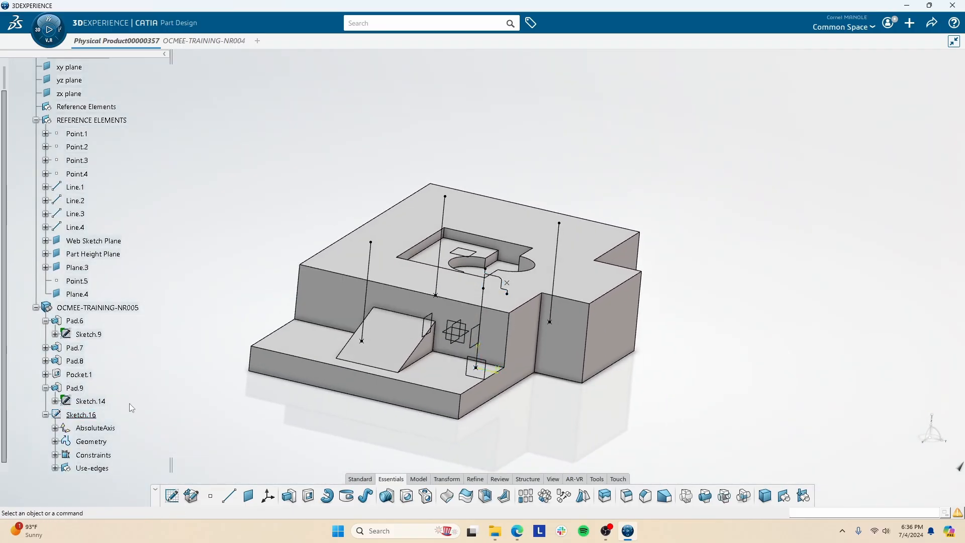
click(88, 308)
right_click(87, 309)
click(135, 136)
click(77, 417)
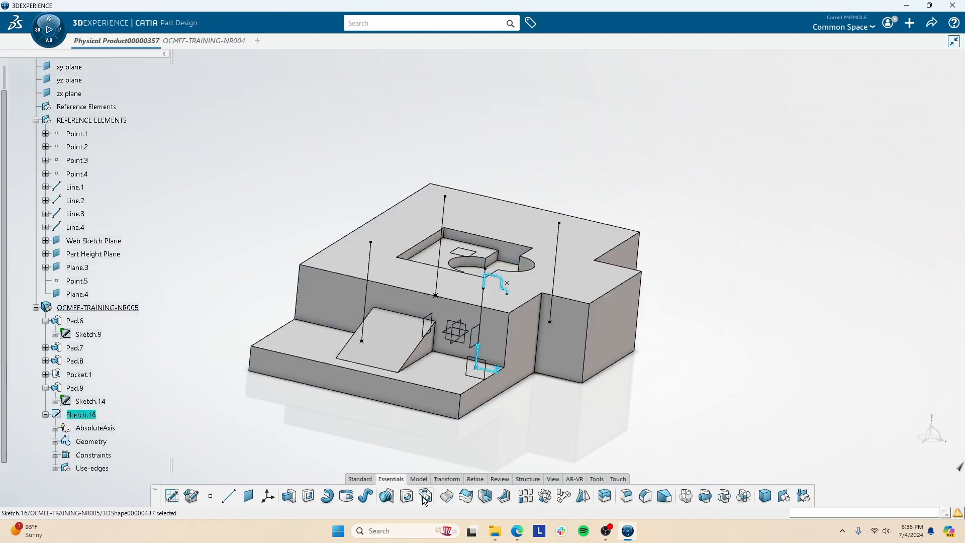
click(292, 499)
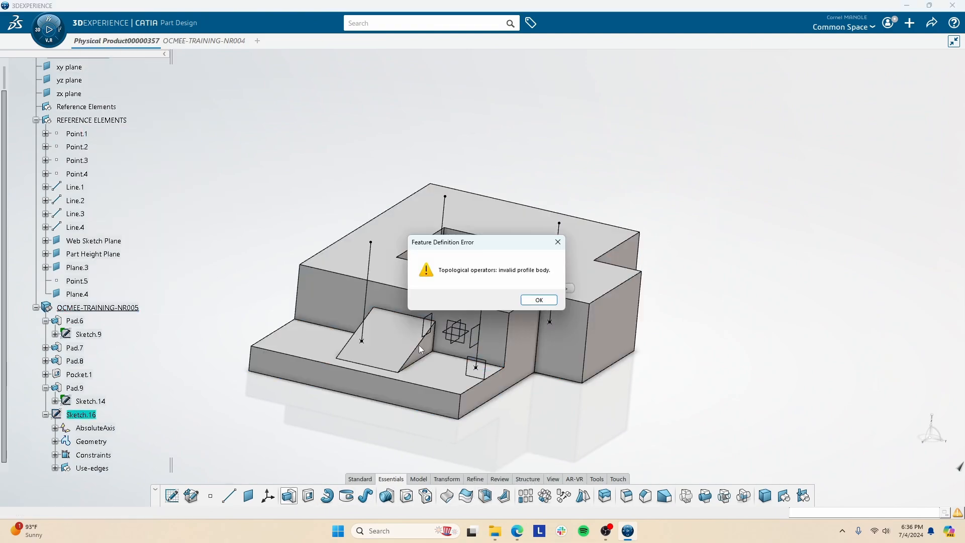
click(536, 300)
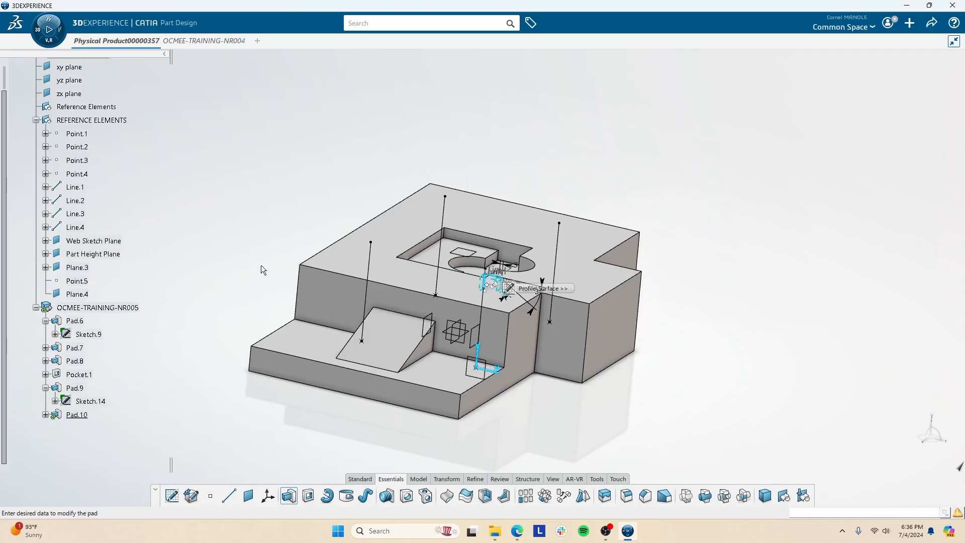
click(818, 152)
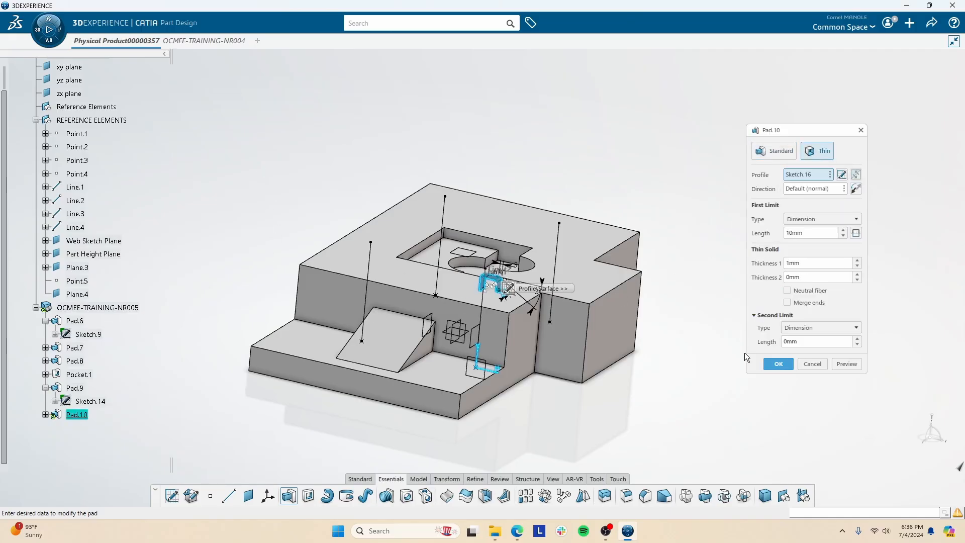
click(813, 365)
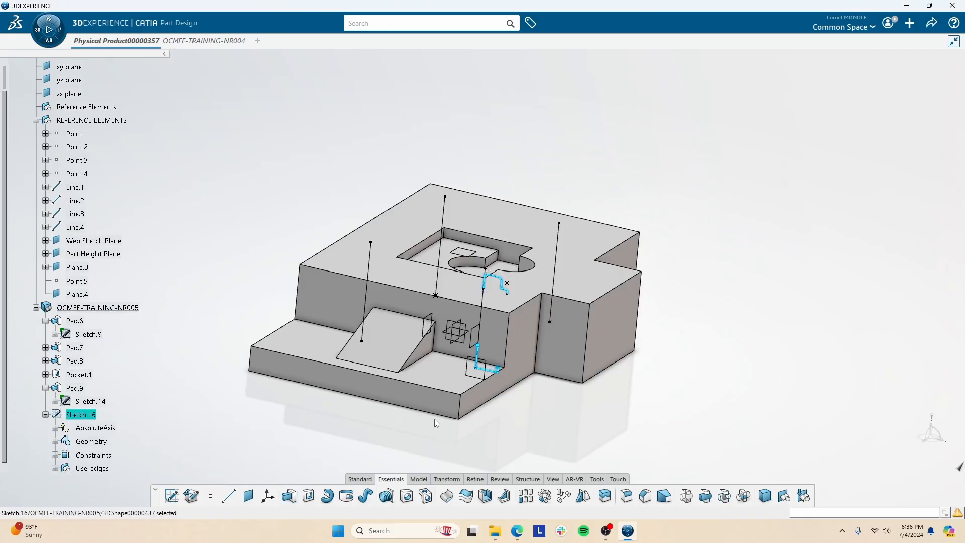
click(46, 415)
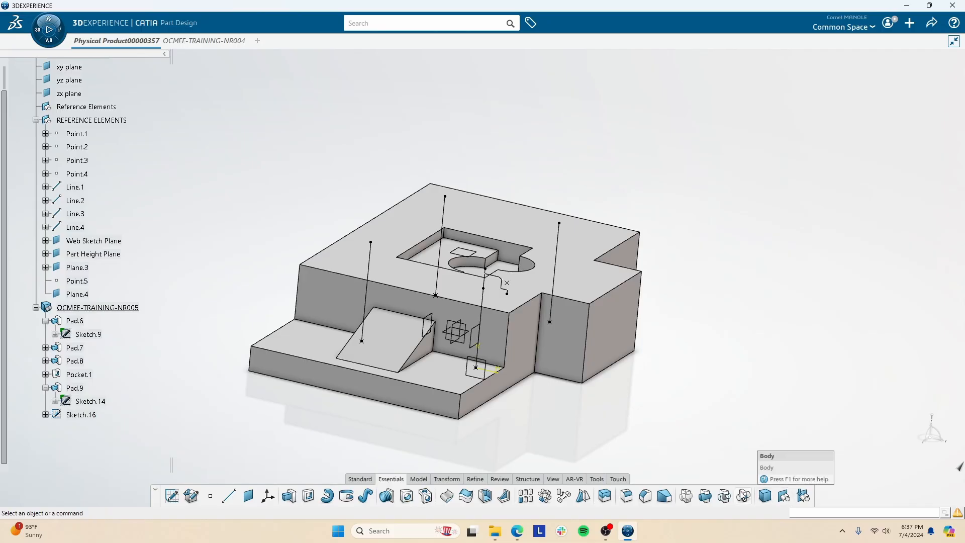
Reopen Sketch.16 and run Sketch Analysis to check whether the bolt profile is closed.
click(537, 481)
click(550, 481)
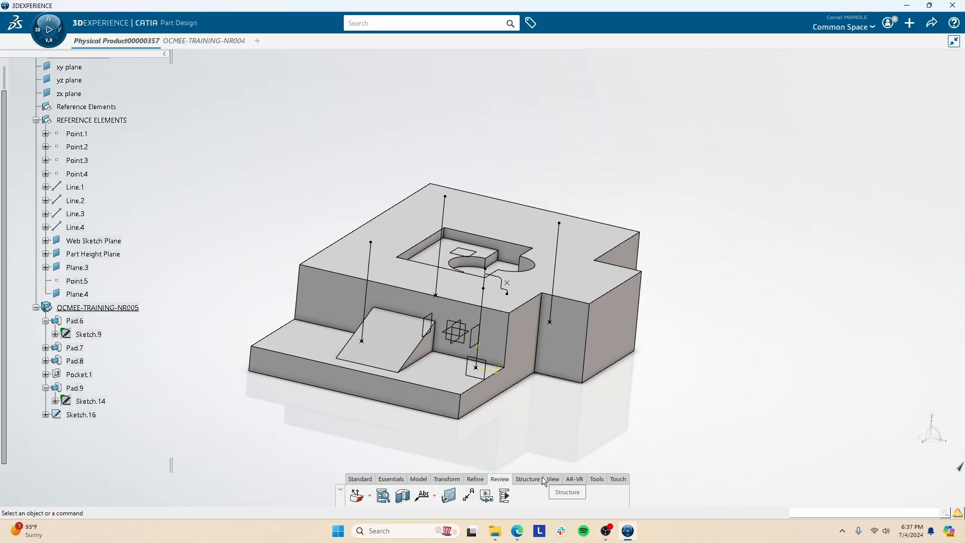
double_click(83, 415)
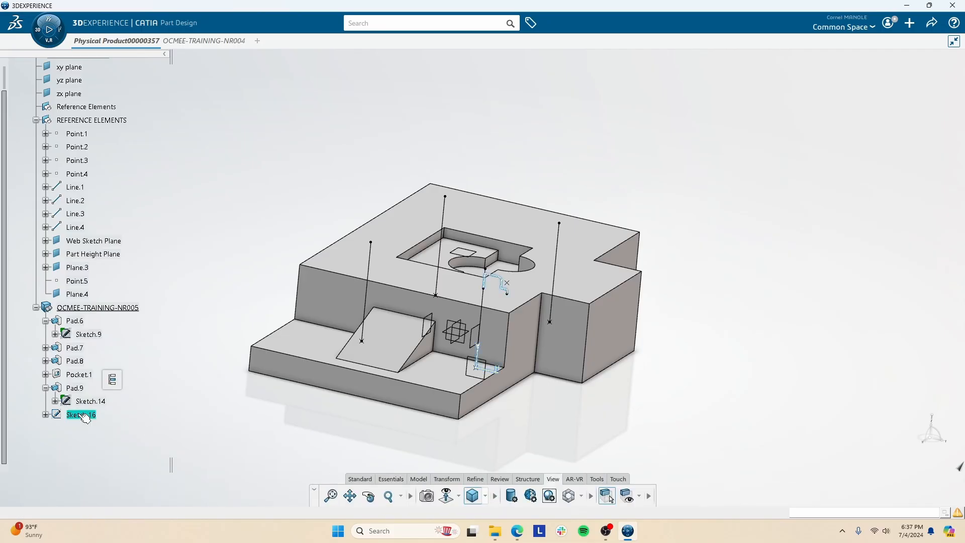
click(477, 480)
click(539, 496)
click(826, 116)
mouse_move(845, 56)
mouse_down()
mouse_move(684, 158)
mouse_move(690, 142)
mouse_up()
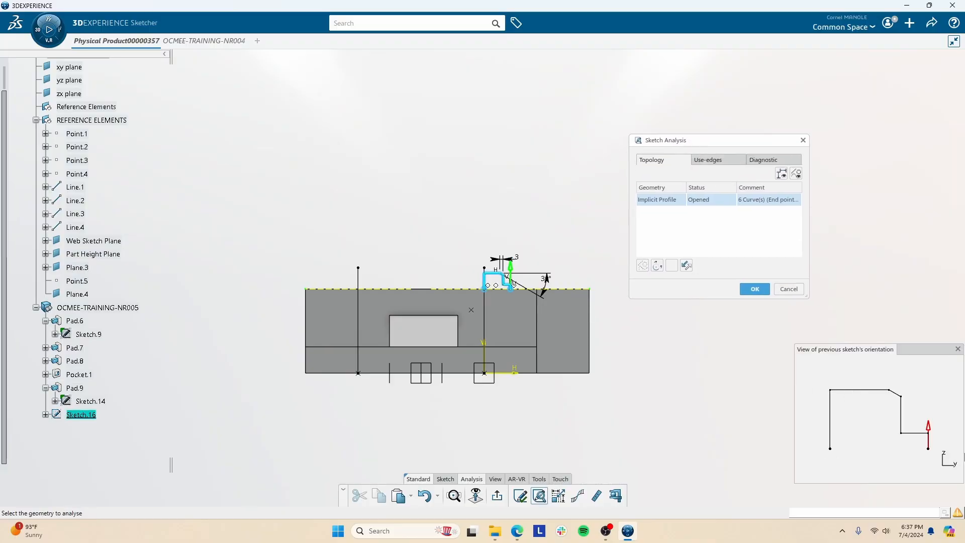
middle_drag(486, 300, 473, 226)
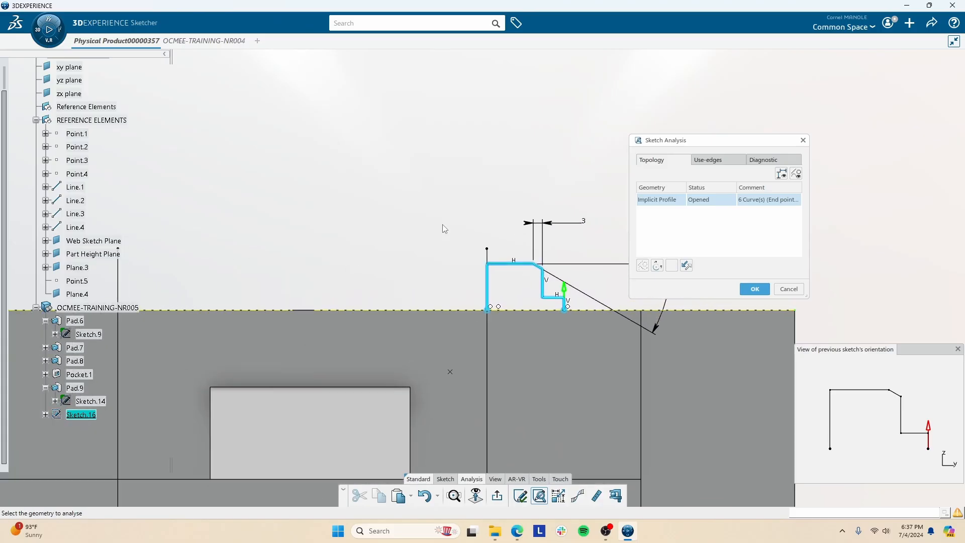
click(700, 211)
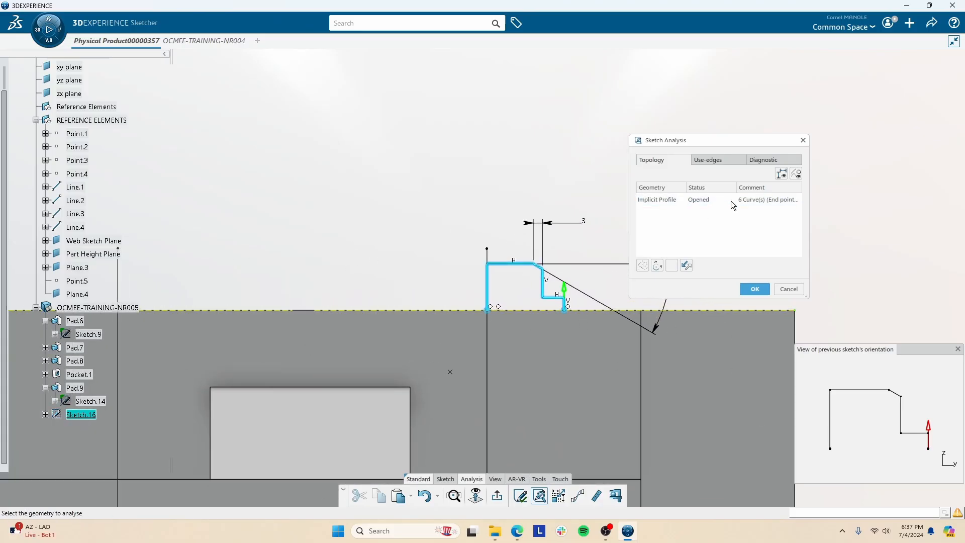
click(760, 290)
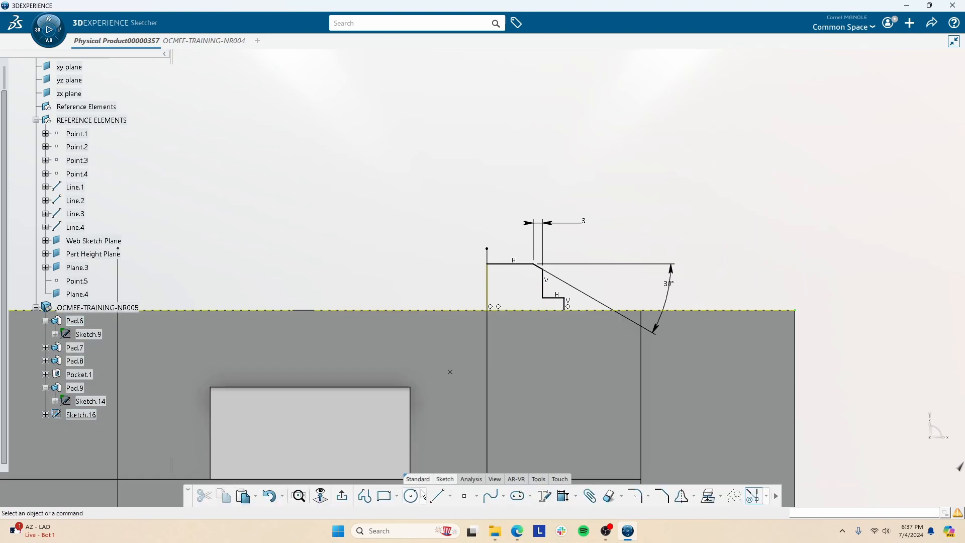
Draw a horizontal line closing the bolt profile's base from the axis edge to the stepped outer edge, and exit the sketch.
click(440, 495)
click(487, 310)
click(564, 310)
click(601, 237)
middle_drag(560, 307, 509, 383)
click(342, 496)
middle_drag(477, 249, 407, 346)
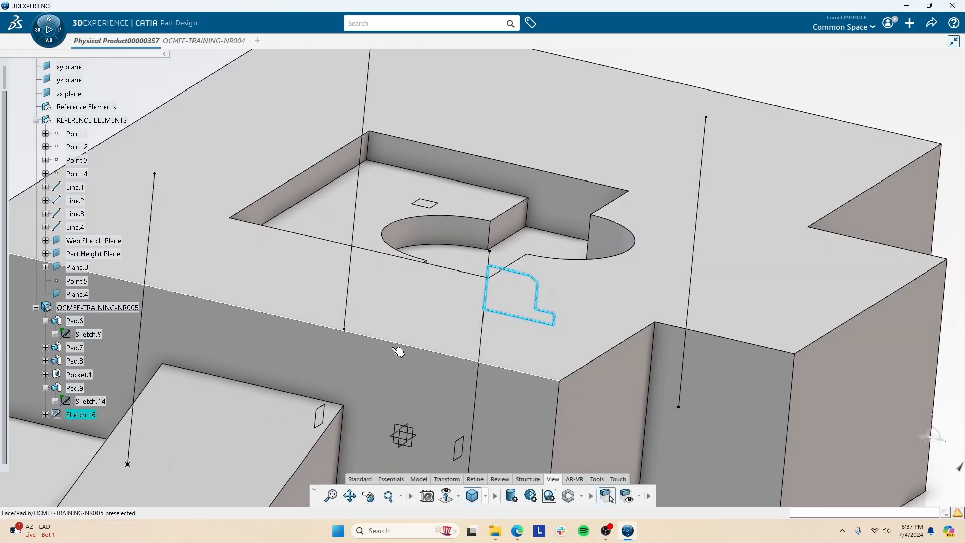
middle_drag(437, 315, 394, 416)
Start a Shaft feature in the OCMEE-TRAINING-NR005 body with Sketch.16 as its profile.
click(121, 308)
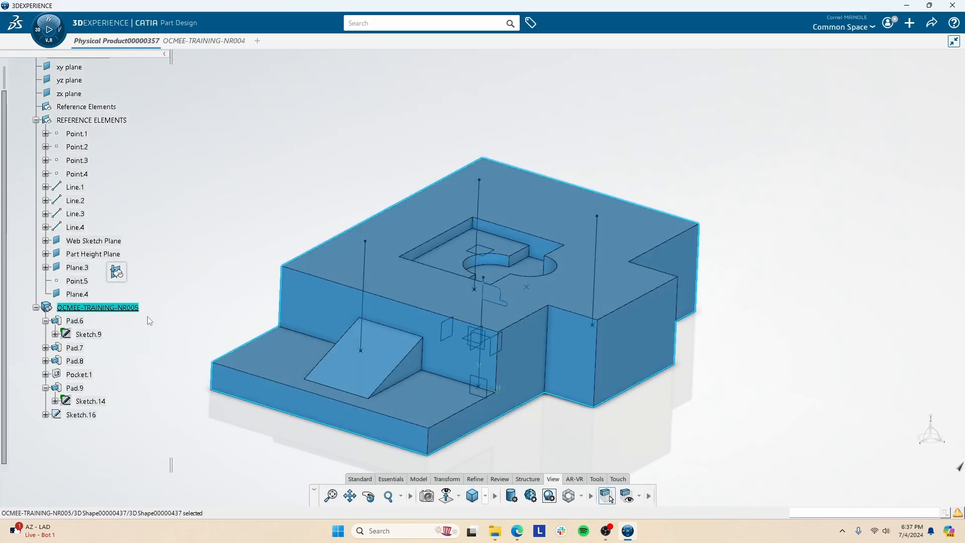
click(235, 336)
click(388, 479)
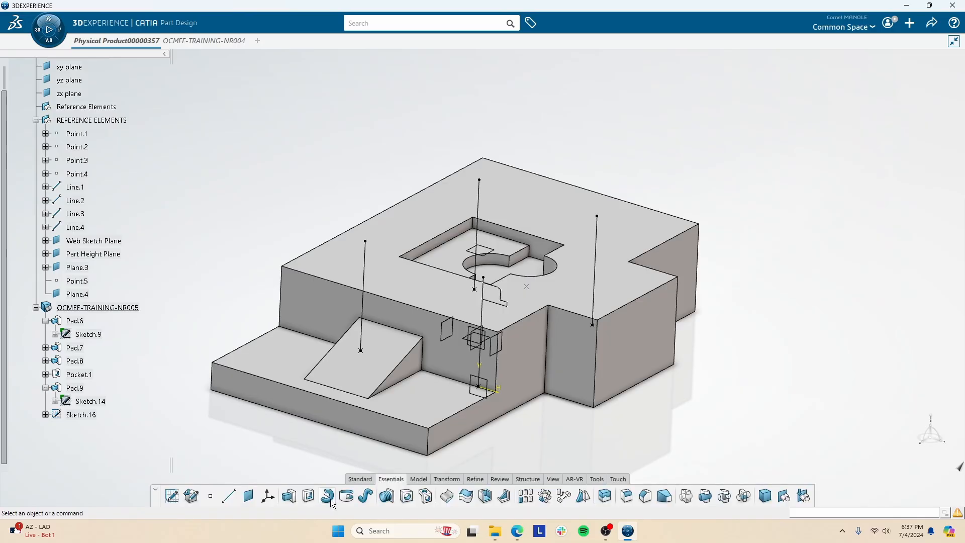
click(328, 496)
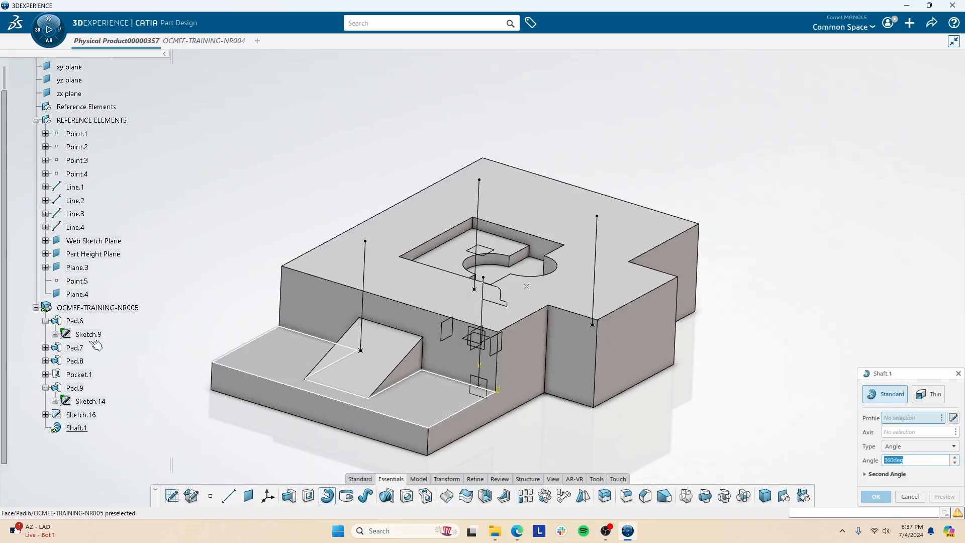
click(80, 416)
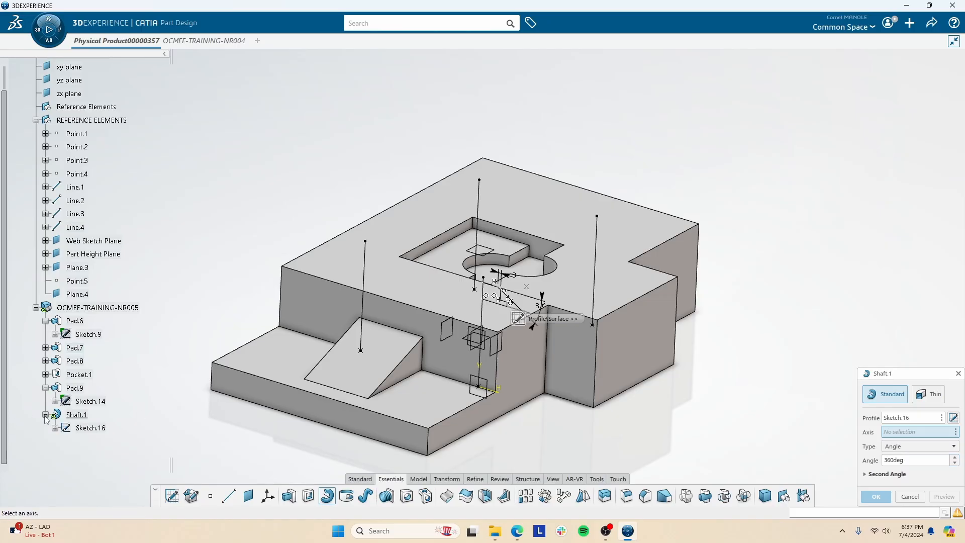
Try one of Sketch.16's edges as the shaft's axis, and clear that axis selection.
click(509, 304)
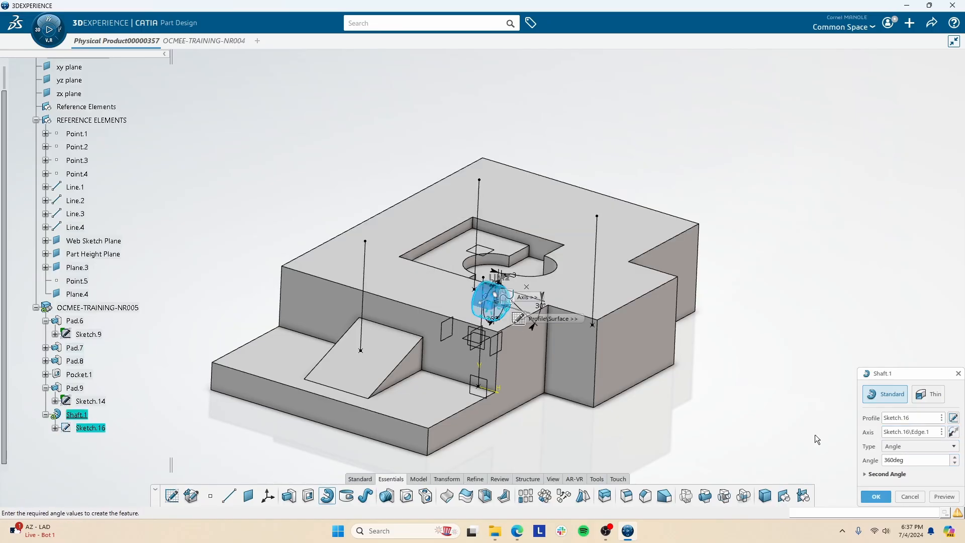
click(901, 433)
right_click(926, 441)
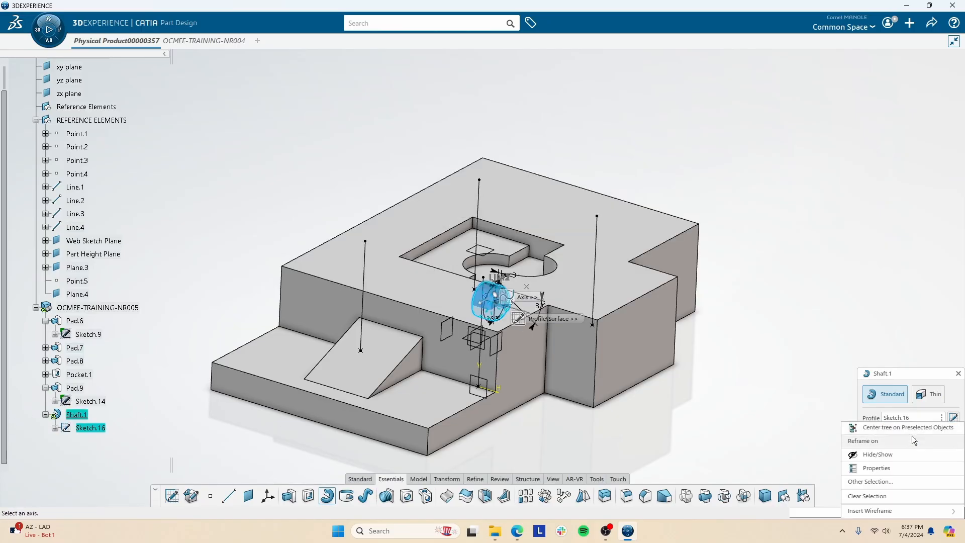
click(875, 505)
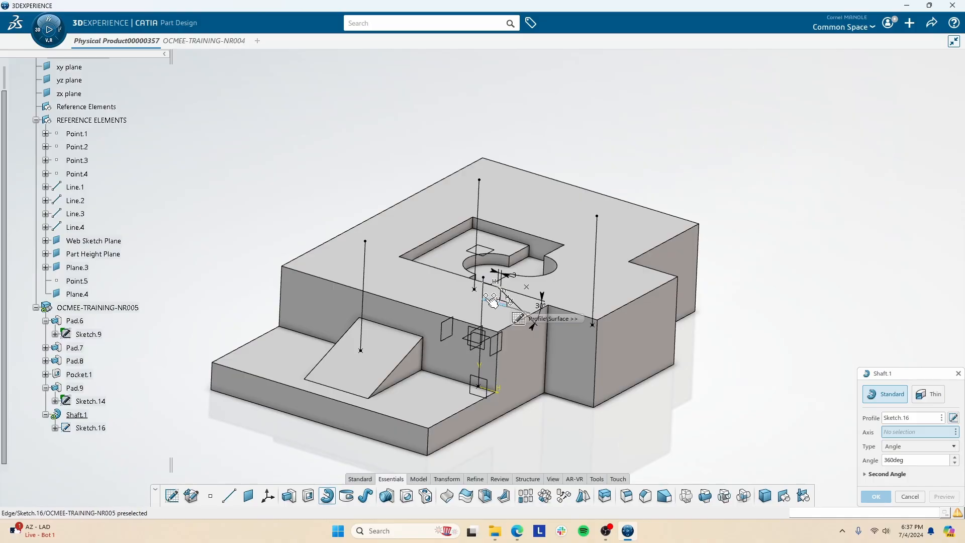
Choose Line.1 as the shaft's axis and create the bolt as a full 360-degree revolution.
scroll(493, 301, up, 5)
click(486, 300)
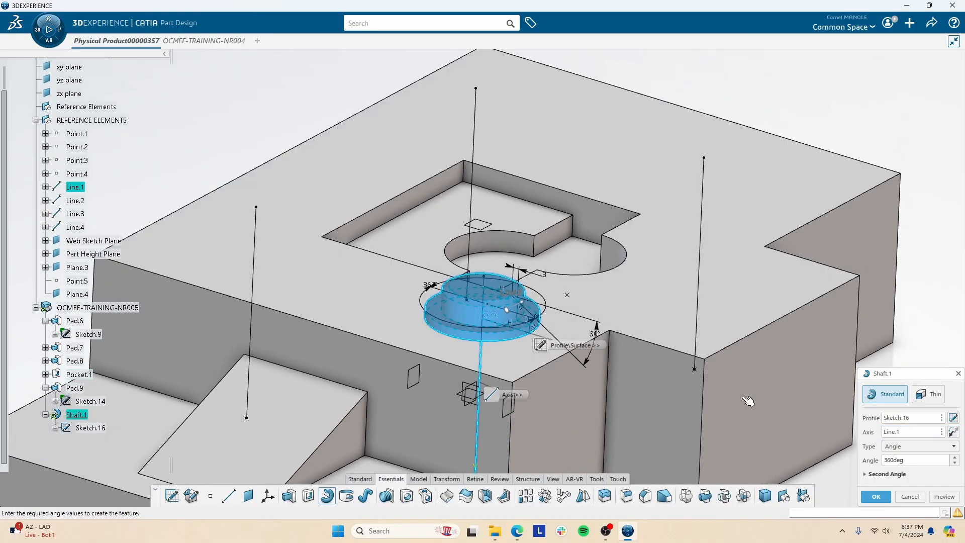
click(880, 500)
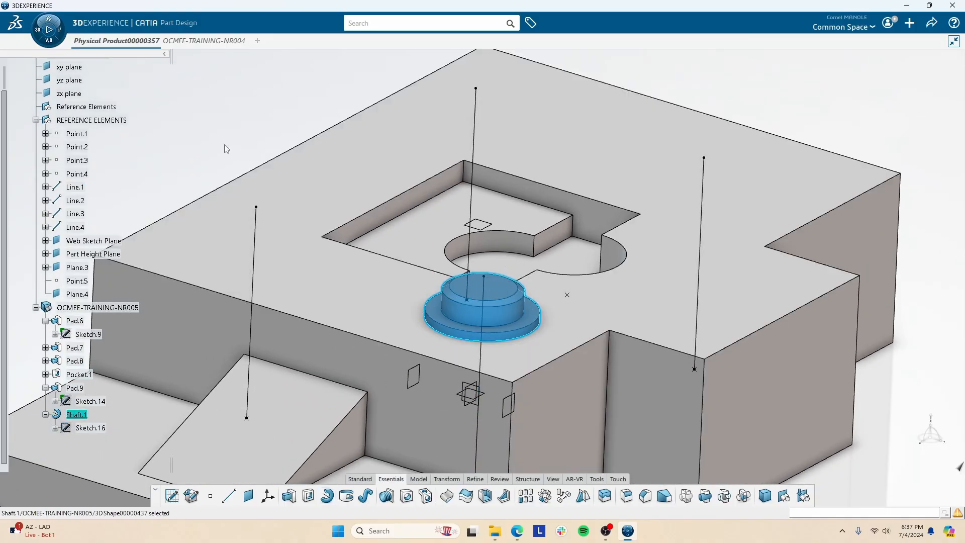
scroll(452, 382, down, 5)
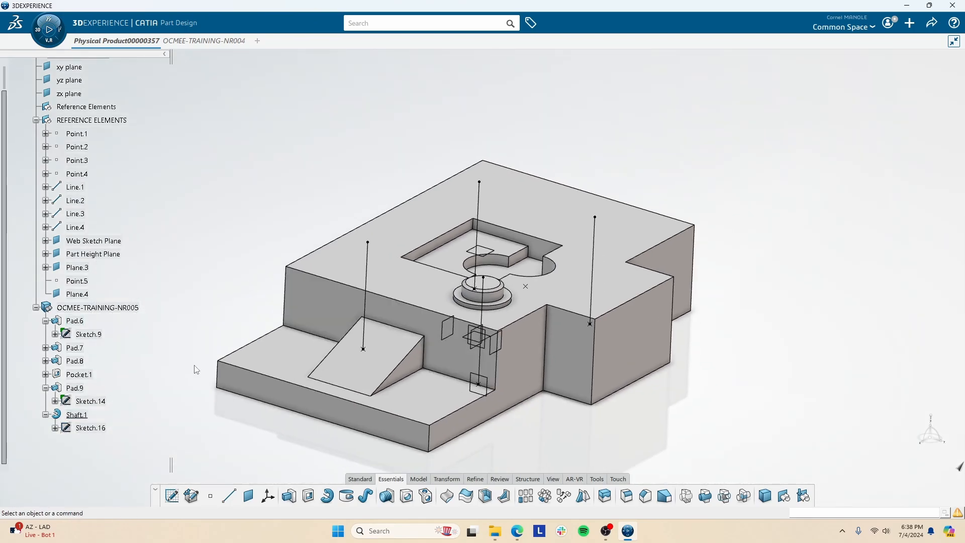
Switch to the exercise PDF in the browser and compare the shaft step, reading the remaining instructions on page 4.
key(alt+Tab)
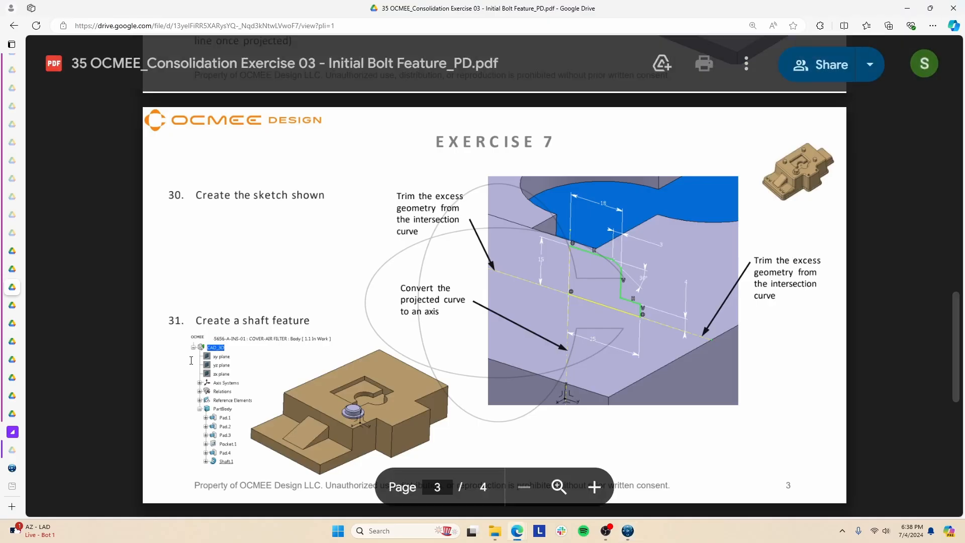
scroll(298, 327, down, 3)
scroll(298, 327, down, 4)
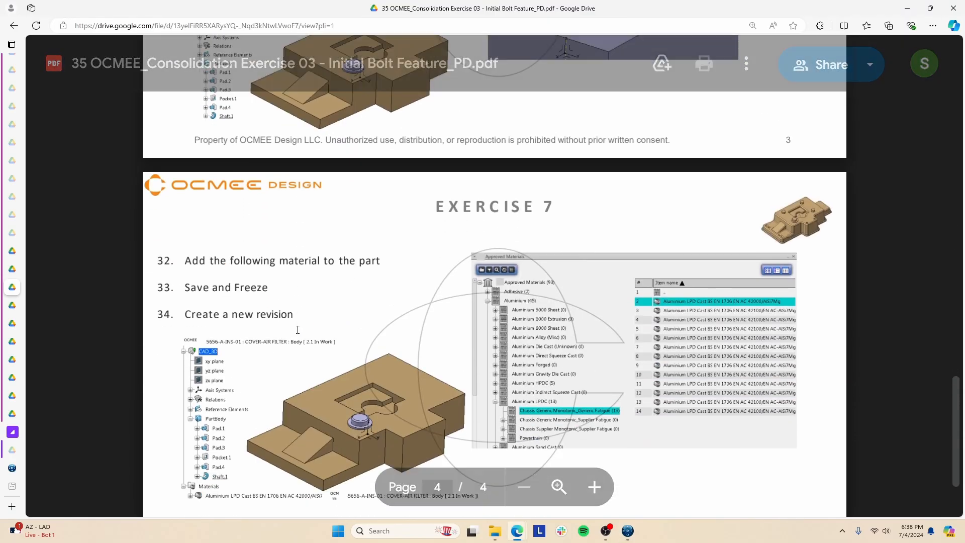
scroll(299, 341, up, 3)
scroll(301, 340, down, 5)
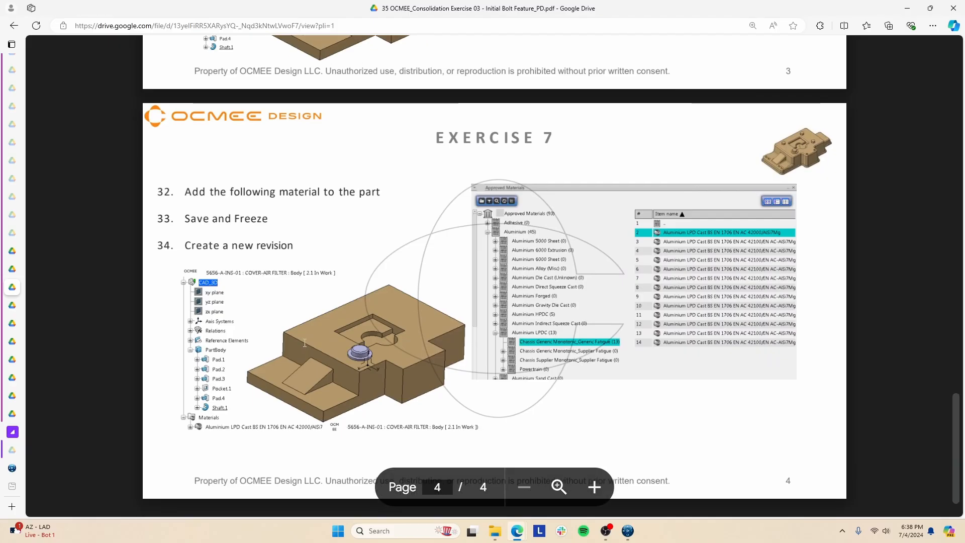
Open the Consolidation Exercise 04 - Complete Bolt Features PDF and read instructions 35 to 37 on page 2.
scroll(308, 339, up, 4)
scroll(308, 339, down, 3)
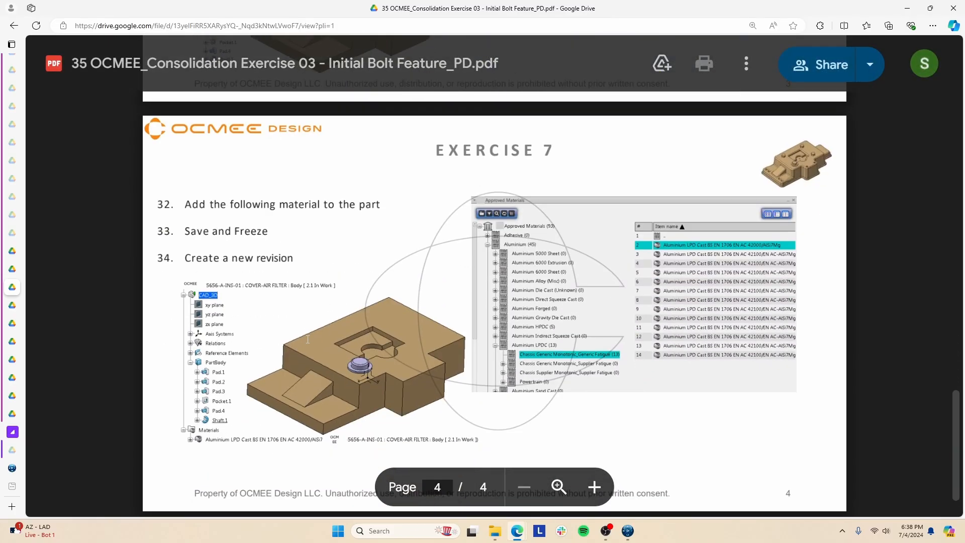
scroll(307, 339, up, 4)
click(114, 308)
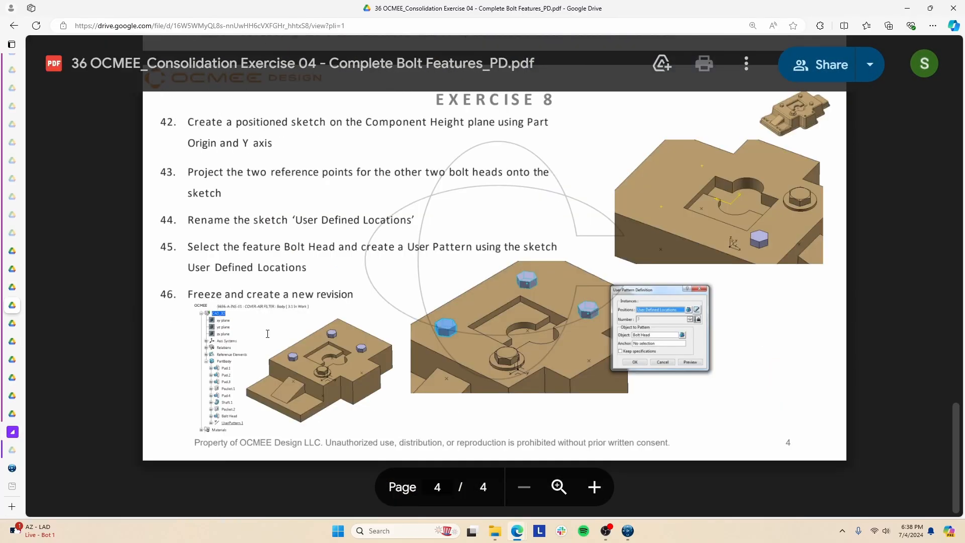
scroll(308, 346, up, 20)
scroll(316, 344, down, 5)
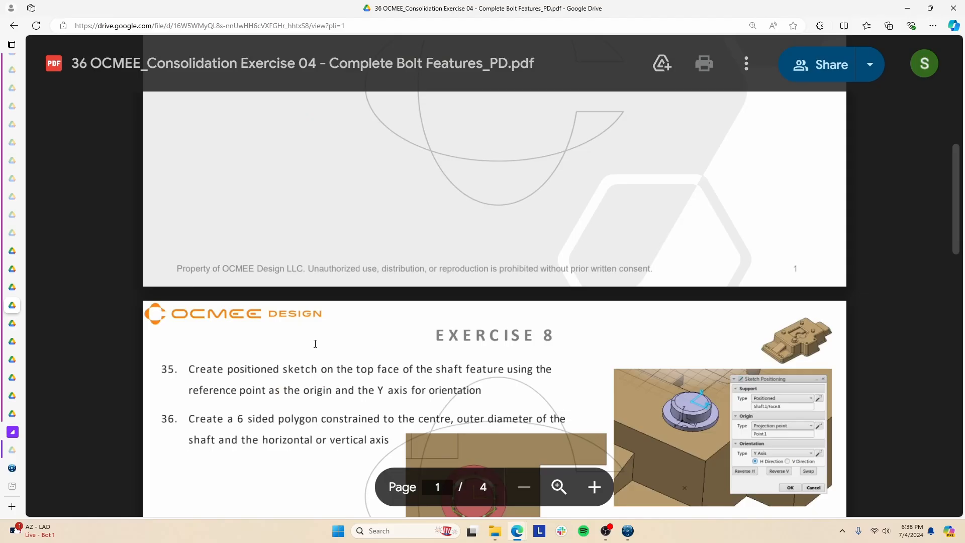
scroll(315, 344, down, 4)
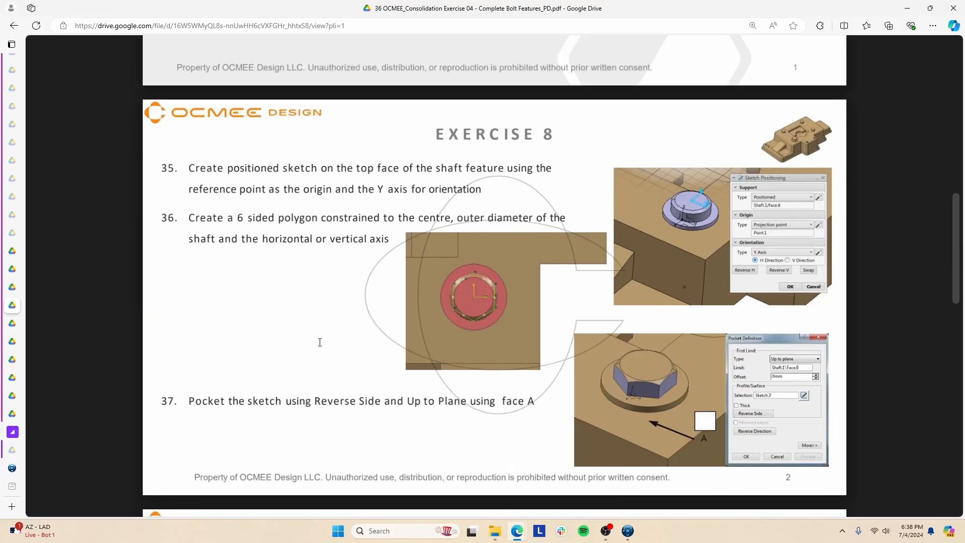
scroll(312, 344, down, 1)
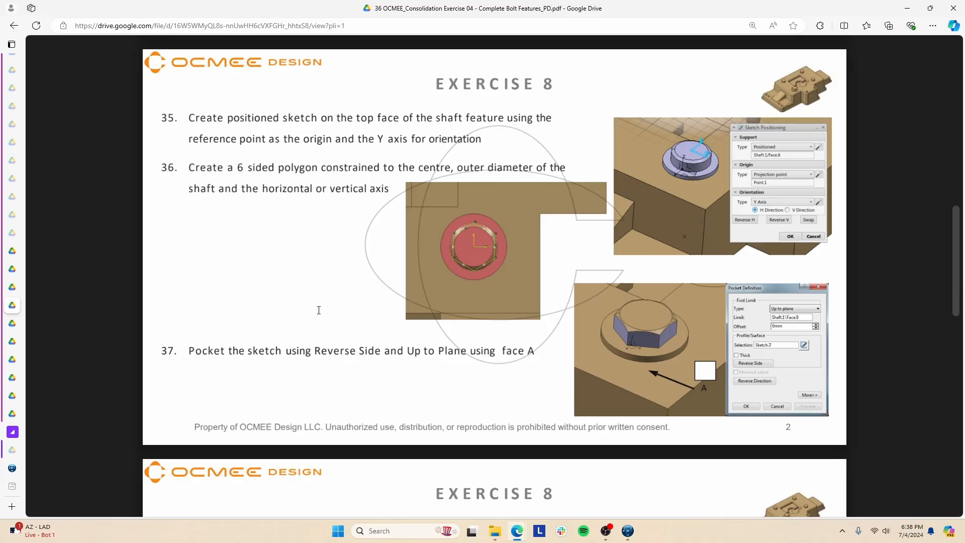
mouse_move(283, 118)
mouse_down()
mouse_move(351, 143)
mouse_move(482, 140)
mouse_up()
click(354, 134)
click(357, 142)
click(431, 140)
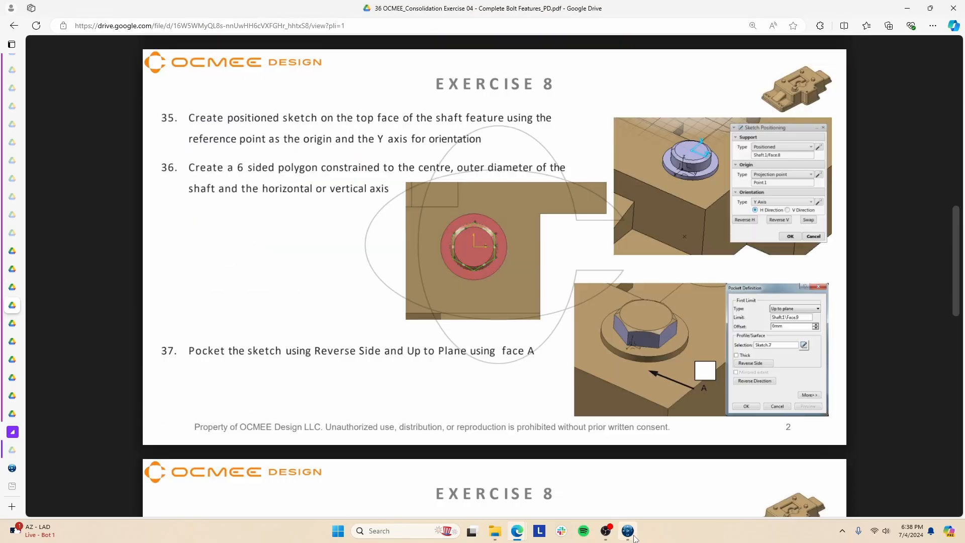
Switch to 3DEXPERIENCE and define the OCMEE-TRAINING-NR005 body as the in-work object.
click(631, 536)
middle_drag(347, 377, 558, 436)
middle_drag(369, 315, 298, 267)
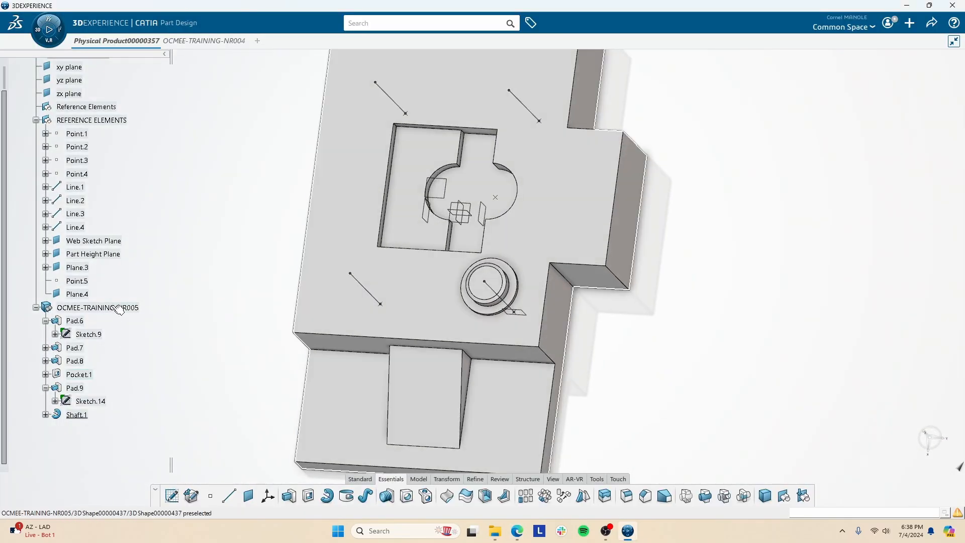
right_click(116, 307)
click(141, 135)
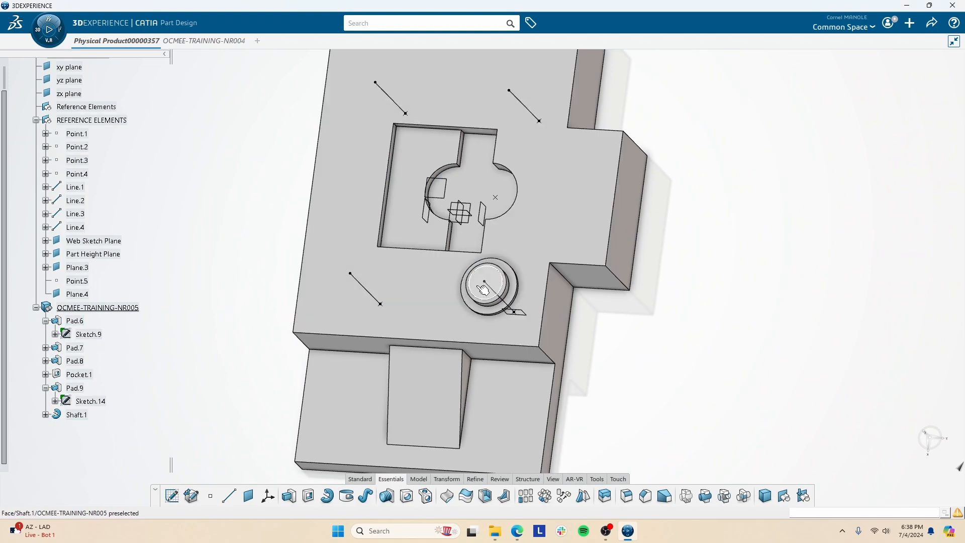
click(485, 283)
click(240, 404)
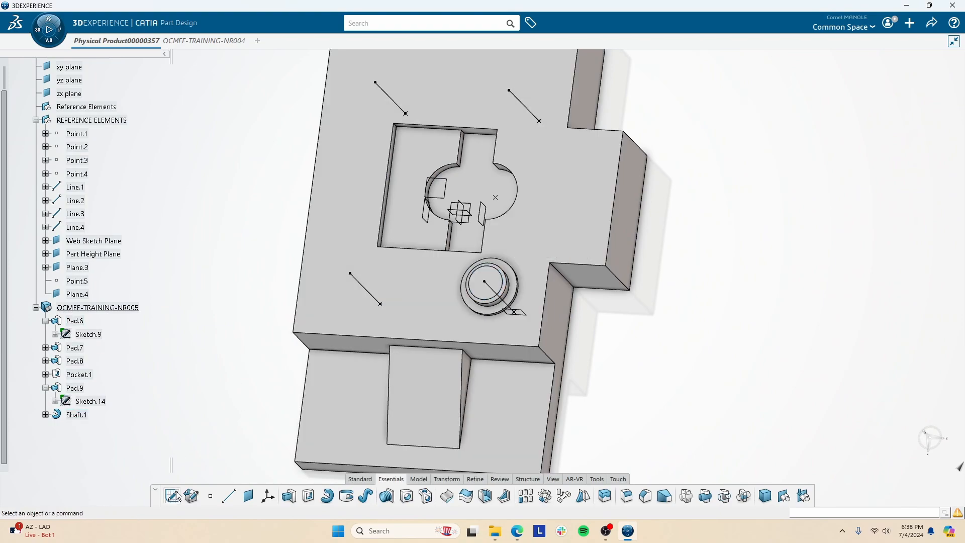
Create a positioned sketch on the shaft's top face, with a projection-point origin at Line.1's end vertex.
key(alt+Tab)
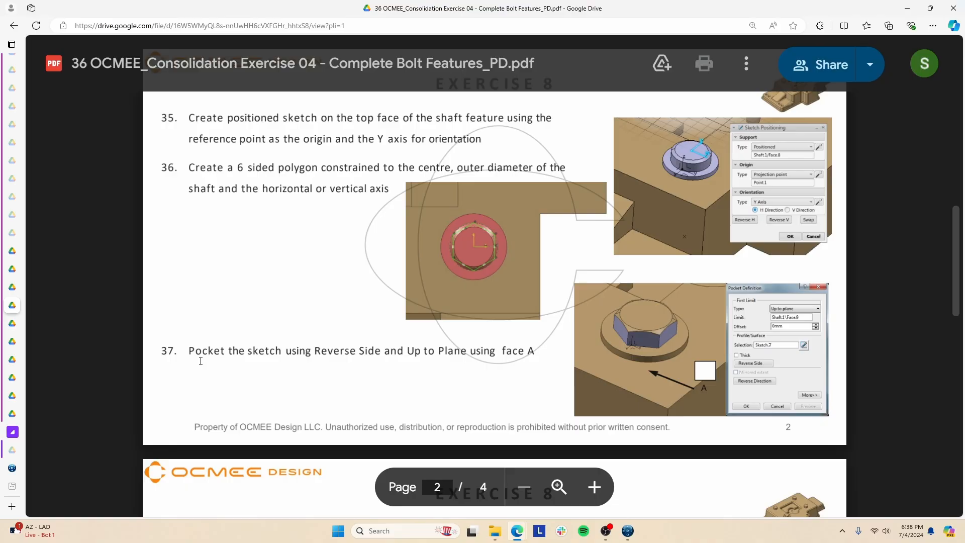
key(alt+Tab)
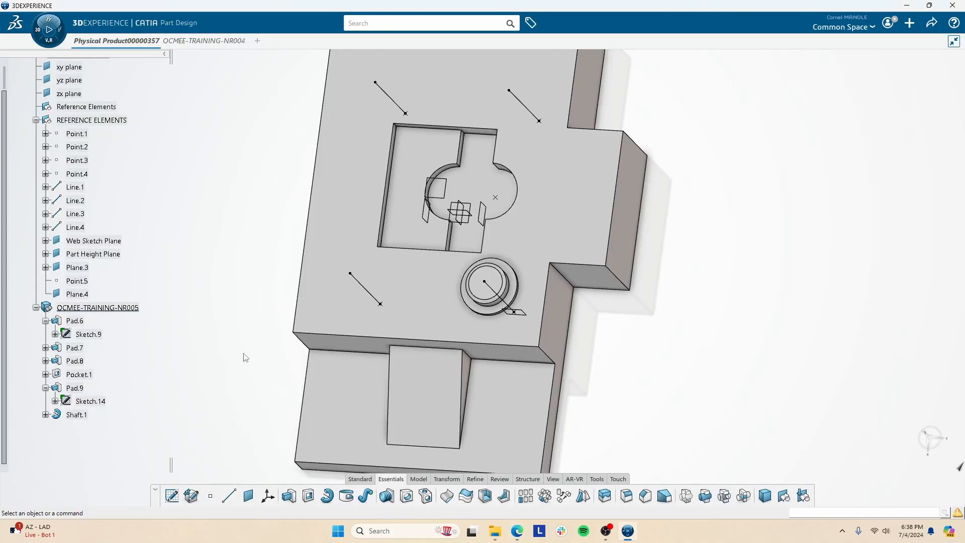
click(190, 499)
click(487, 284)
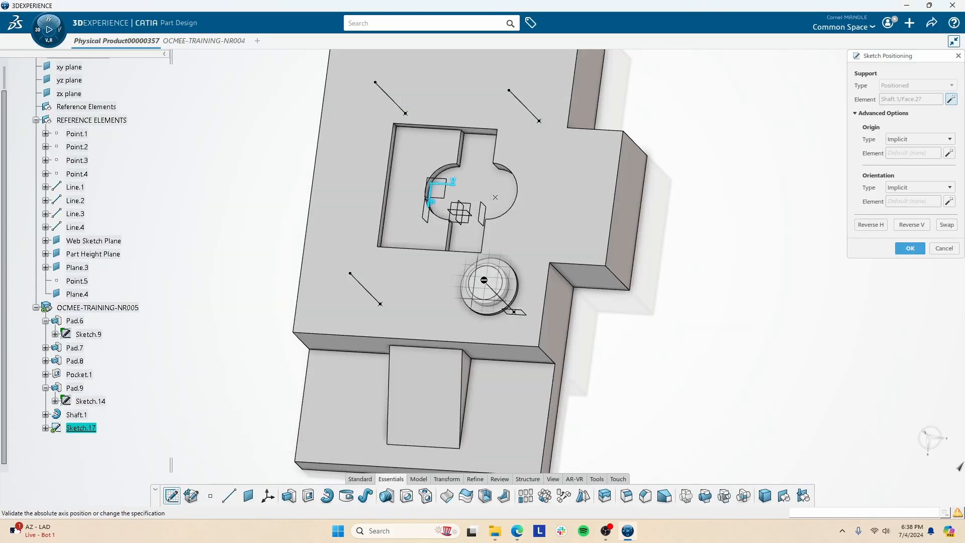
click(927, 139)
click(925, 170)
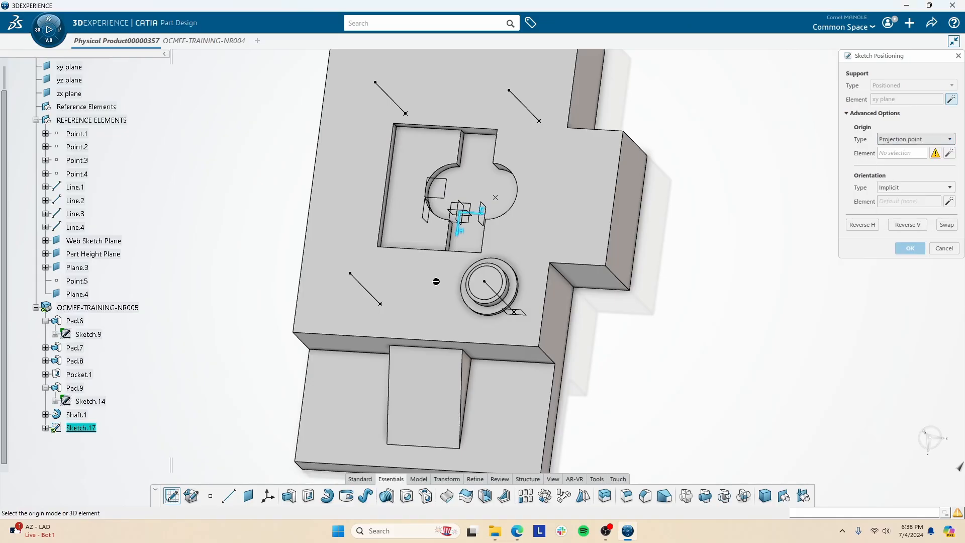
click(491, 285)
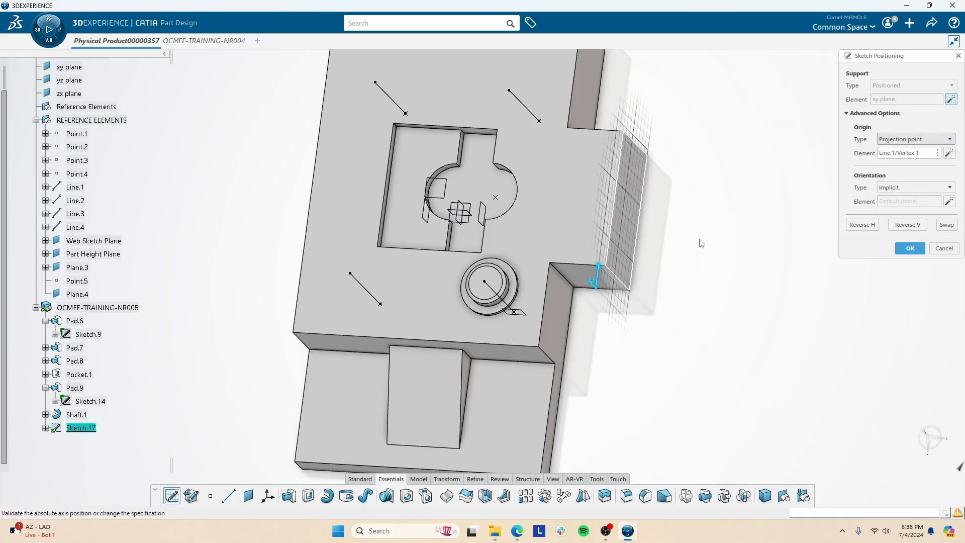
key(Return)
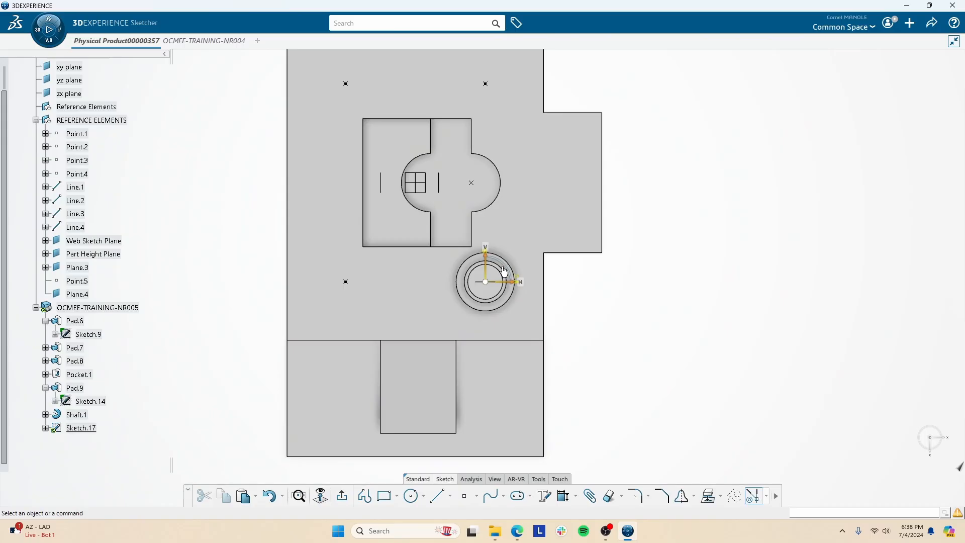
Sketch a six-sided polygon centred on the sketch origin with a radius of about 10 mm.
mouse_move(446, 297)
middle_down()
mouse_move(436, 246)
mouse_move(430, 293)
middle_up()
click(320, 496)
right_click(475, 302)
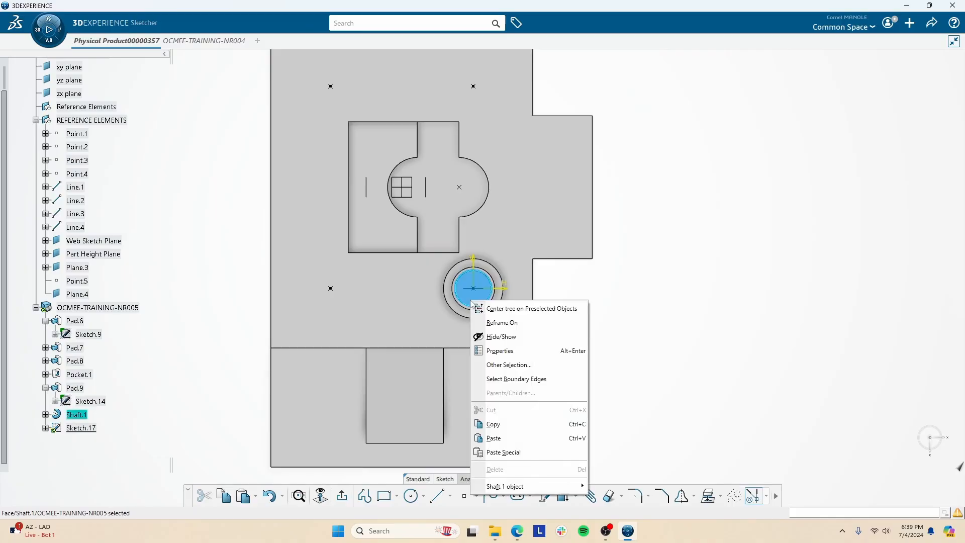
click(528, 293)
middle_drag(528, 307, 525, 263)
click(630, 339)
click(397, 497)
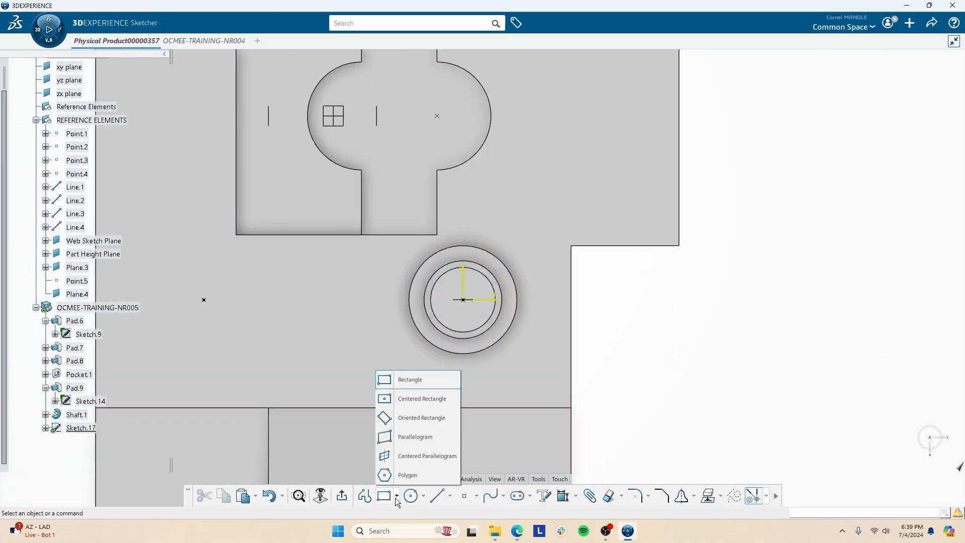
click(406, 475)
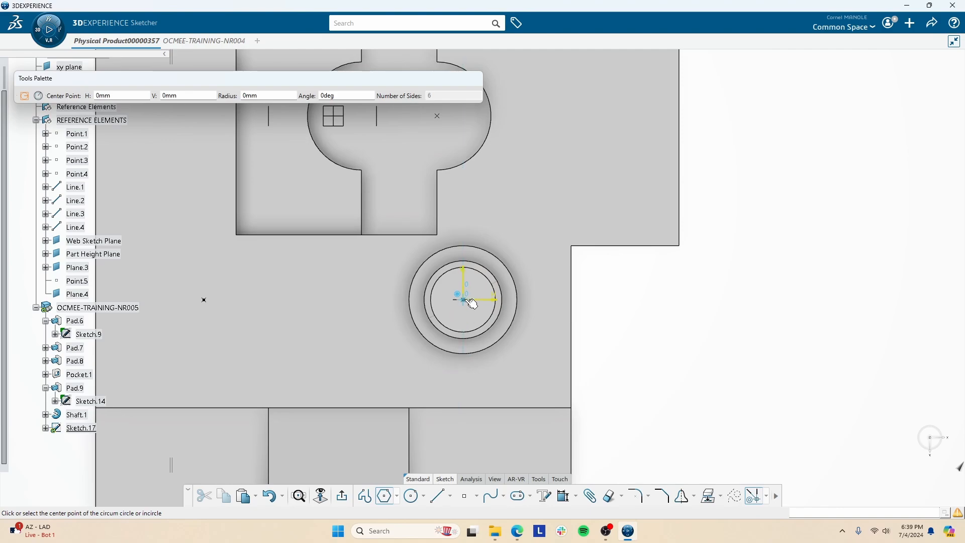
click(465, 300)
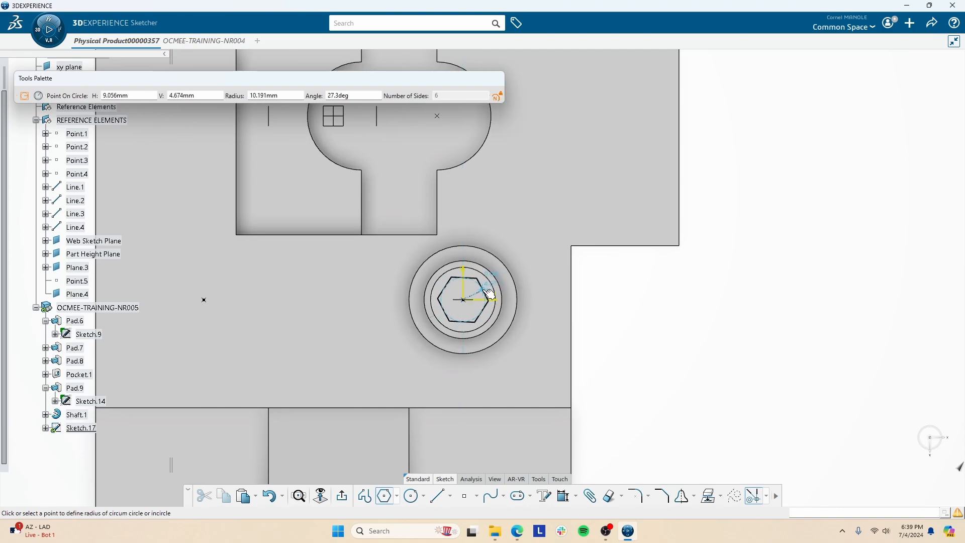
click(491, 295)
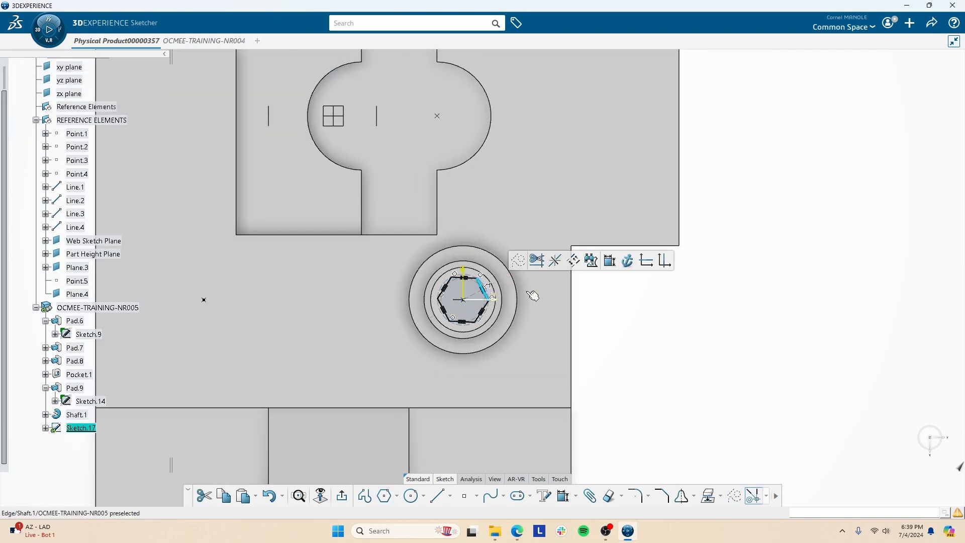
Make one polygon side vertical, and constrain the polygon to the outer diameter of the shaft's upper cylinder.
click(665, 261)
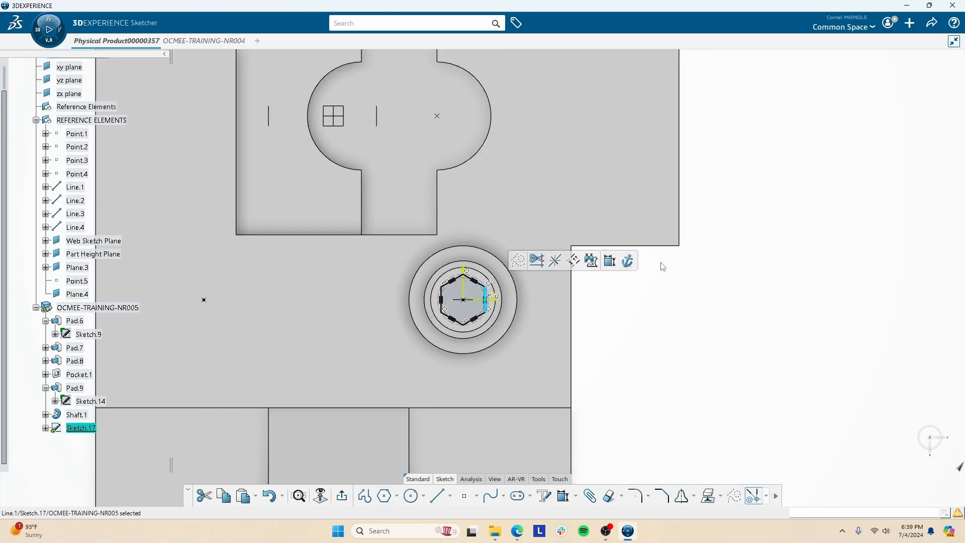
click(488, 288)
ctrl+click(502, 287)
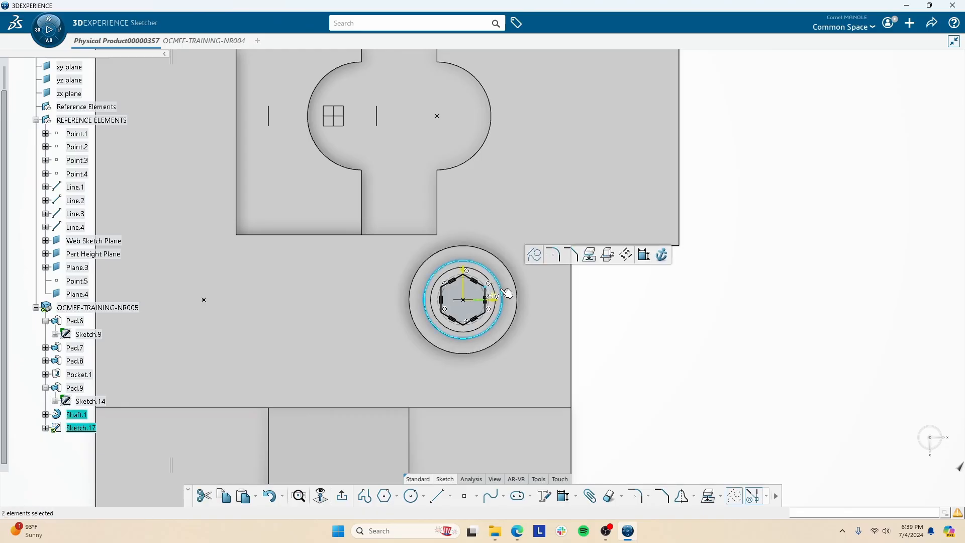
click(645, 257)
click(770, 222)
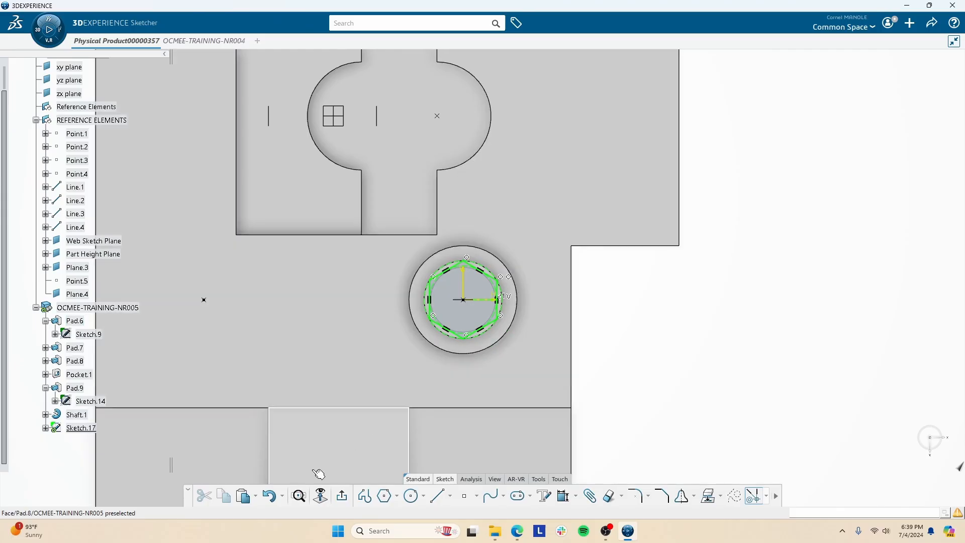
click(341, 497)
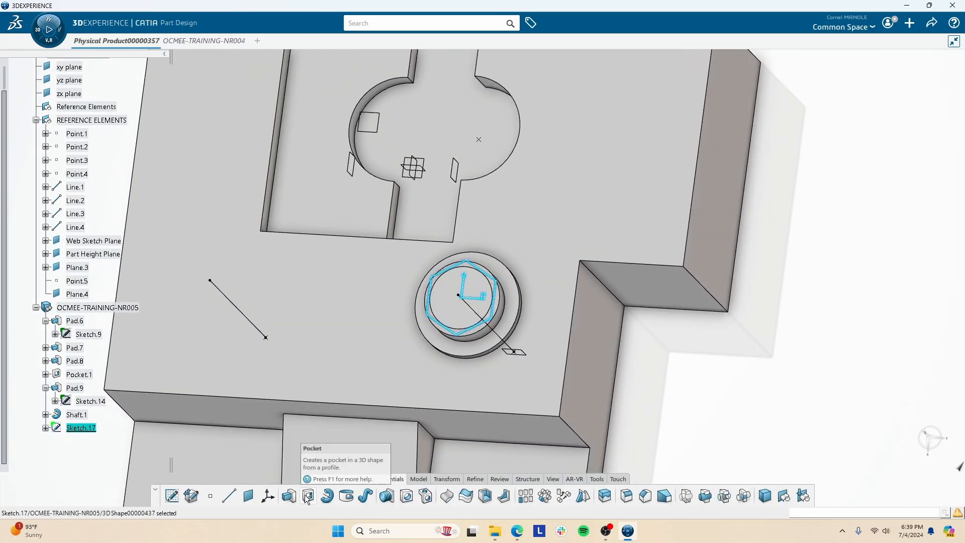
Set up a pocket from Sketch.17 with the reversed side, limited up to the plane of the shaft's flange face.
click(309, 497)
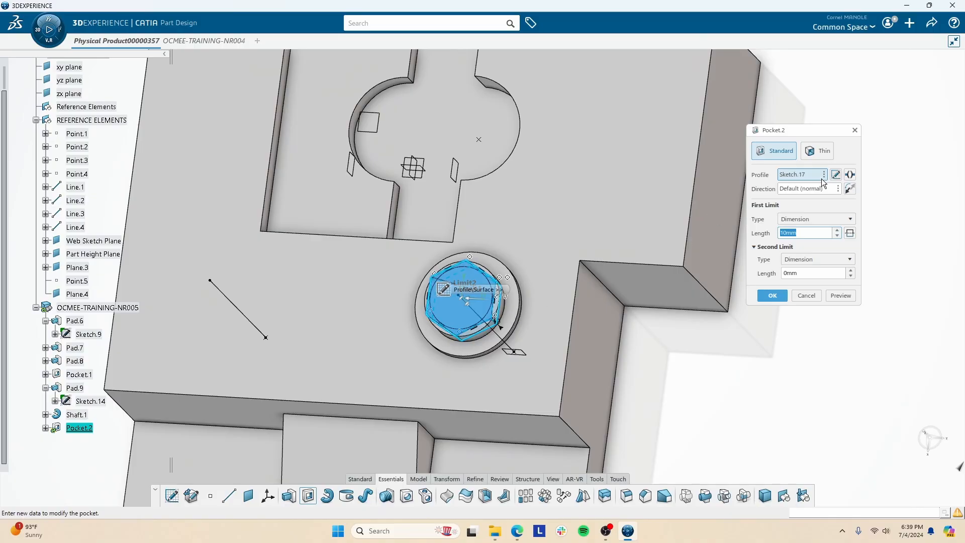
click(851, 175)
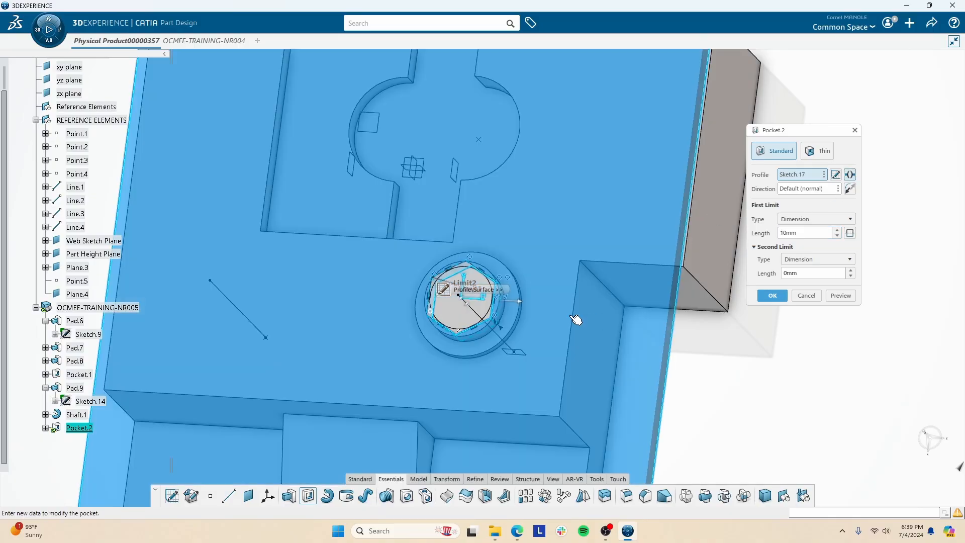
click(785, 220)
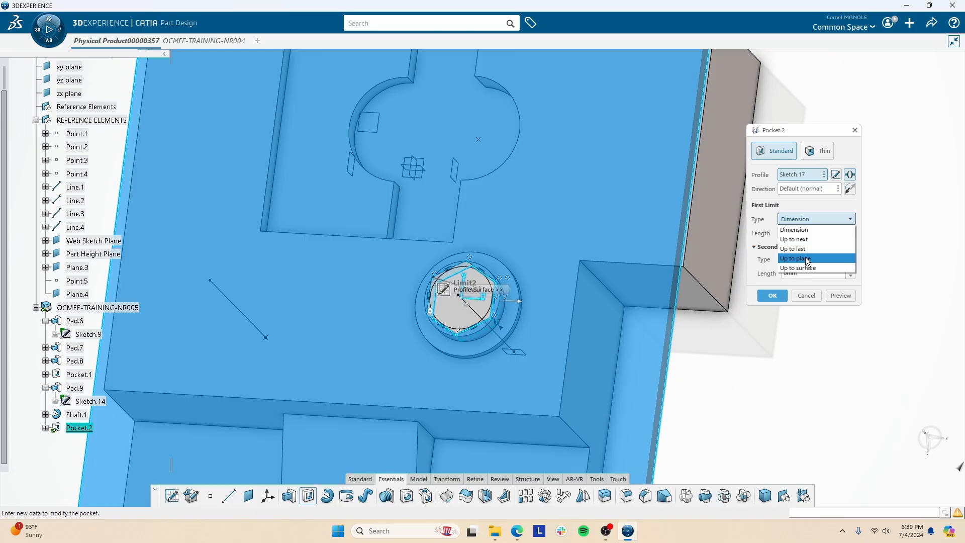
click(808, 259)
click(456, 355)
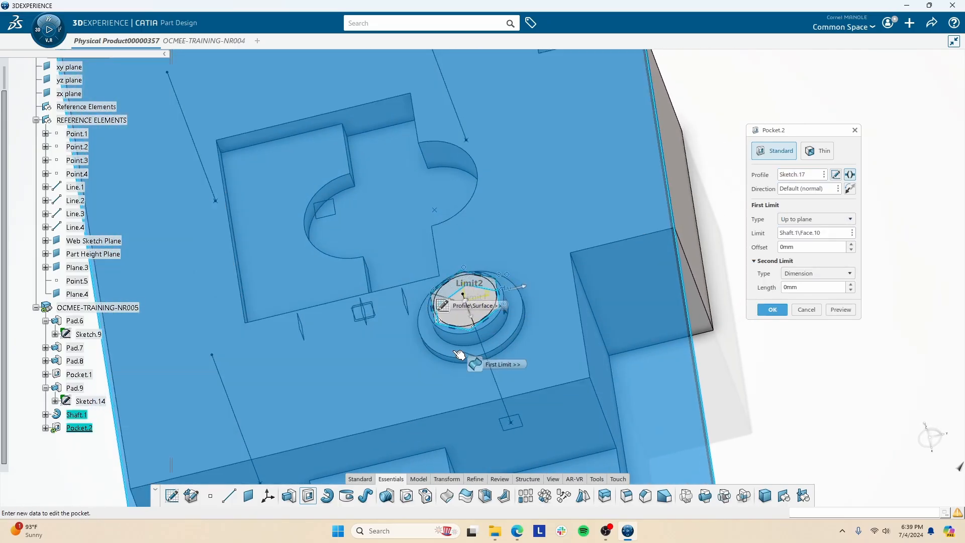
middle_drag(433, 330, 433, 268)
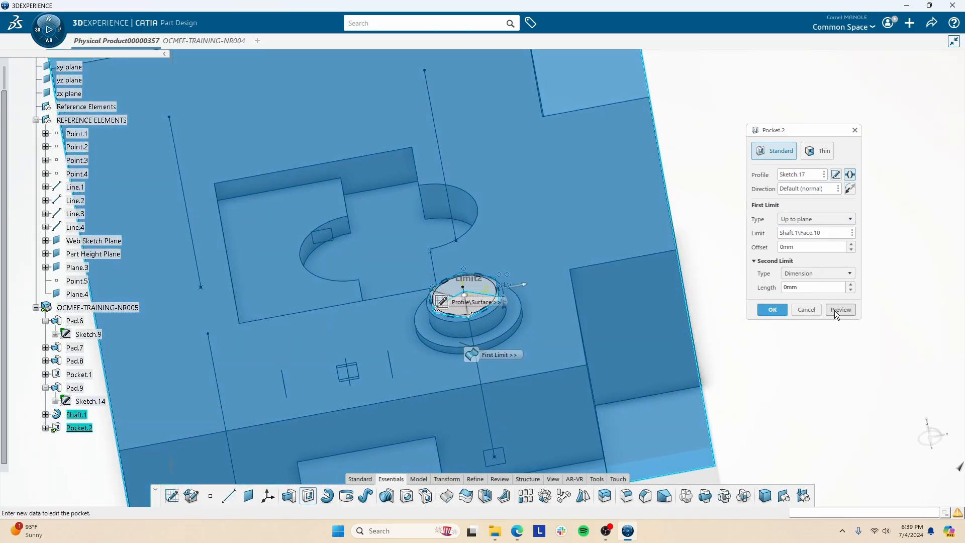